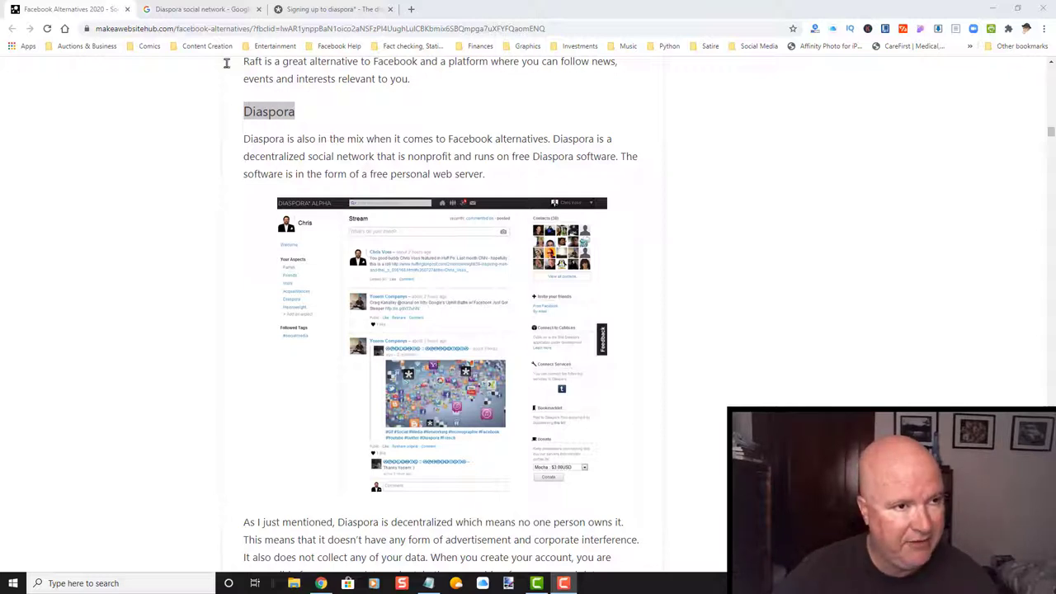
Switch to the 'Diaspora social network' Google results and view the Diaspora Inc panel.
{"action": "left_click", "coordinate": [190, 11]}
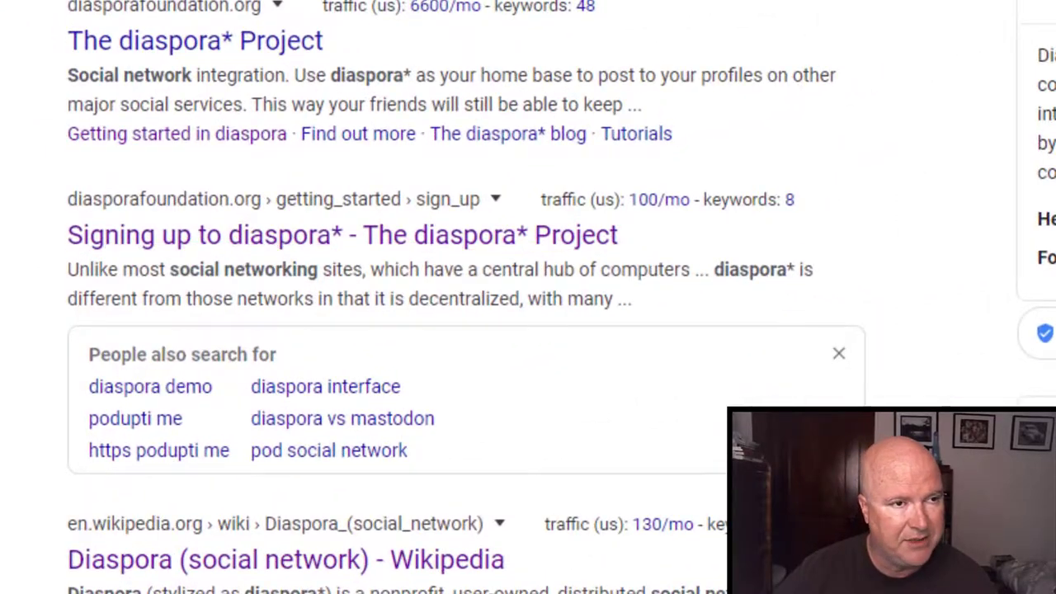
Close the Google and Facebook Alternatives tabs and open 'guide to choosing a pod' in a new tab.
{"action": "middle_click", "coordinate": [173, 11]}
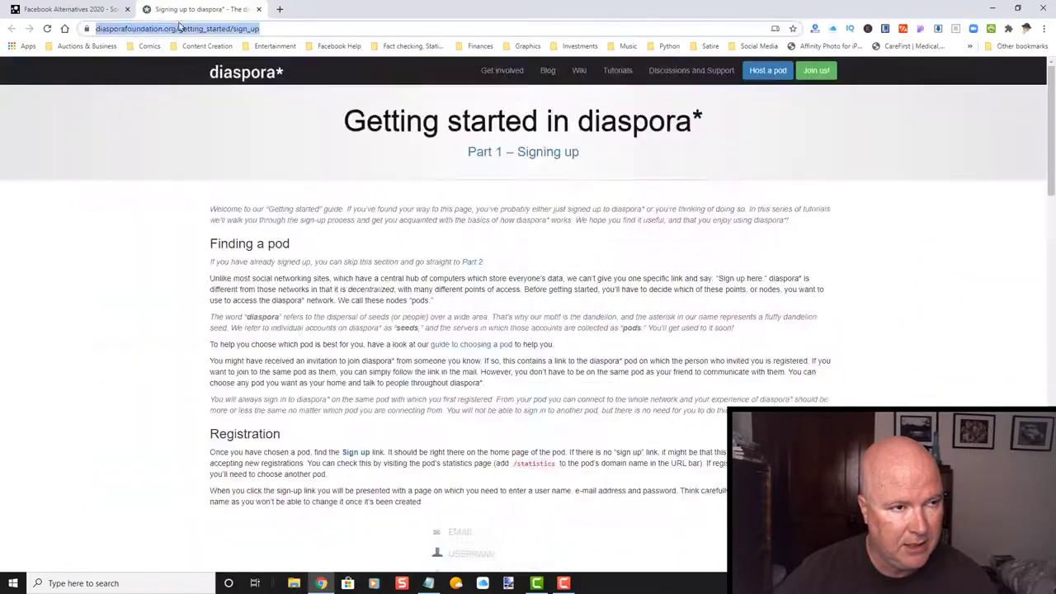
{"action": "left_click", "coordinate": [127, 10]}
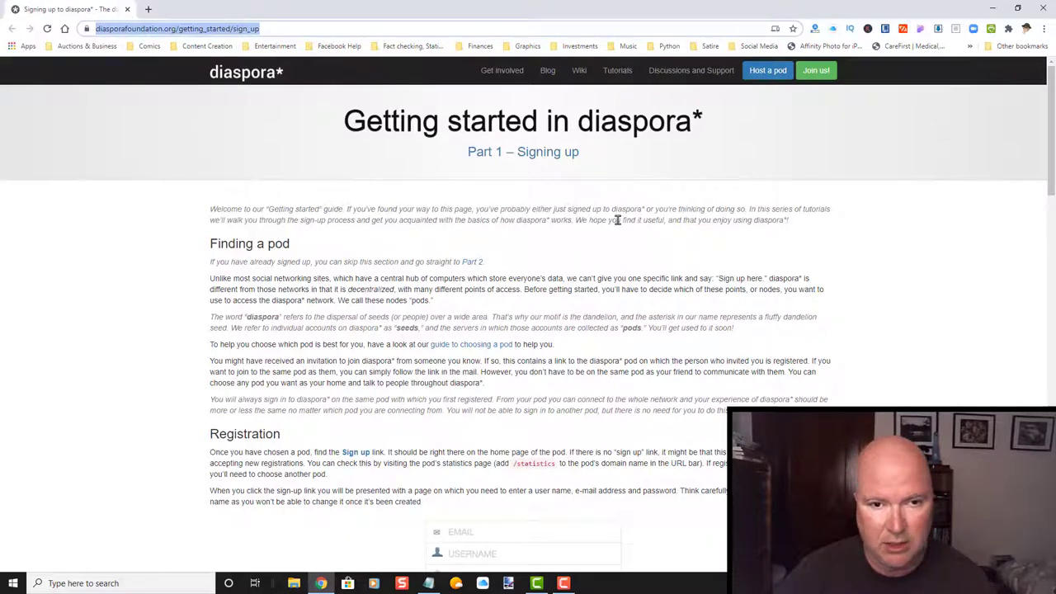
{"action": "scroll", "coordinate": [617, 220], "scroll_direction": "down", "scroll_amount": 1}
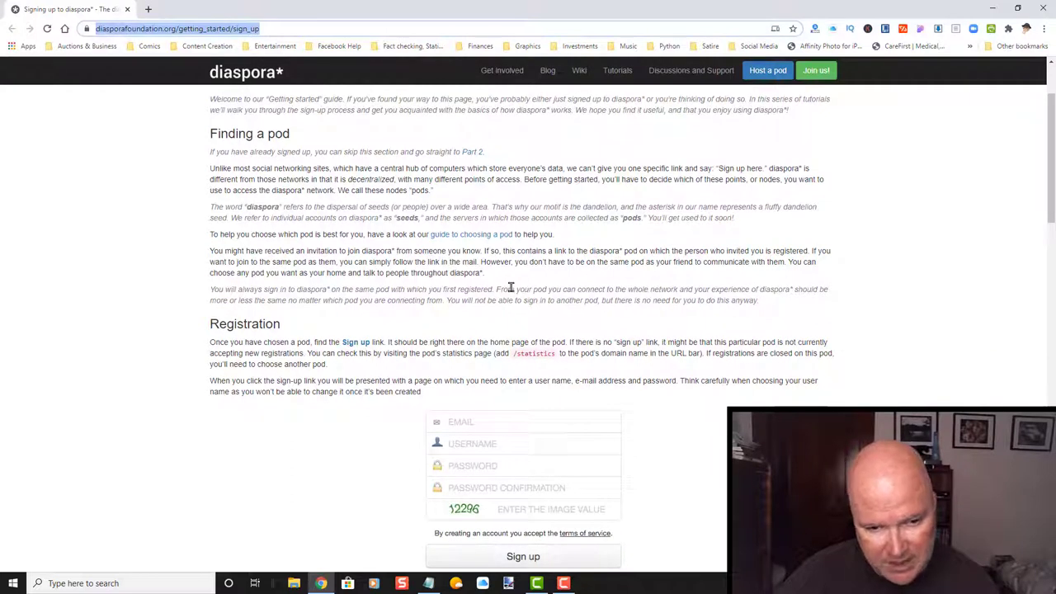
{"action": "right_click", "coordinate": [451, 235]}
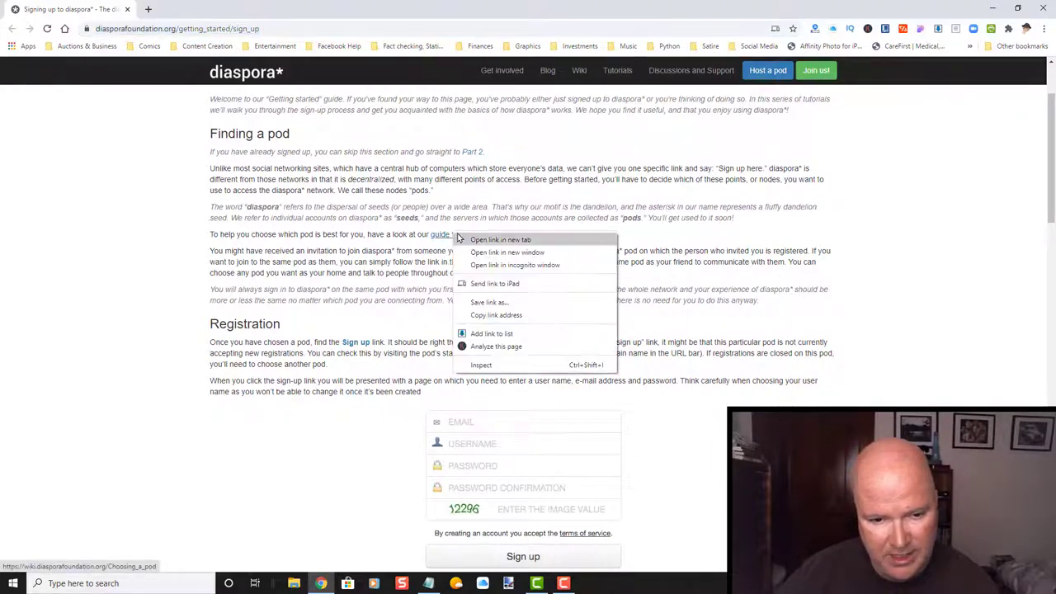
{"action": "left_click", "coordinate": [462, 240]}
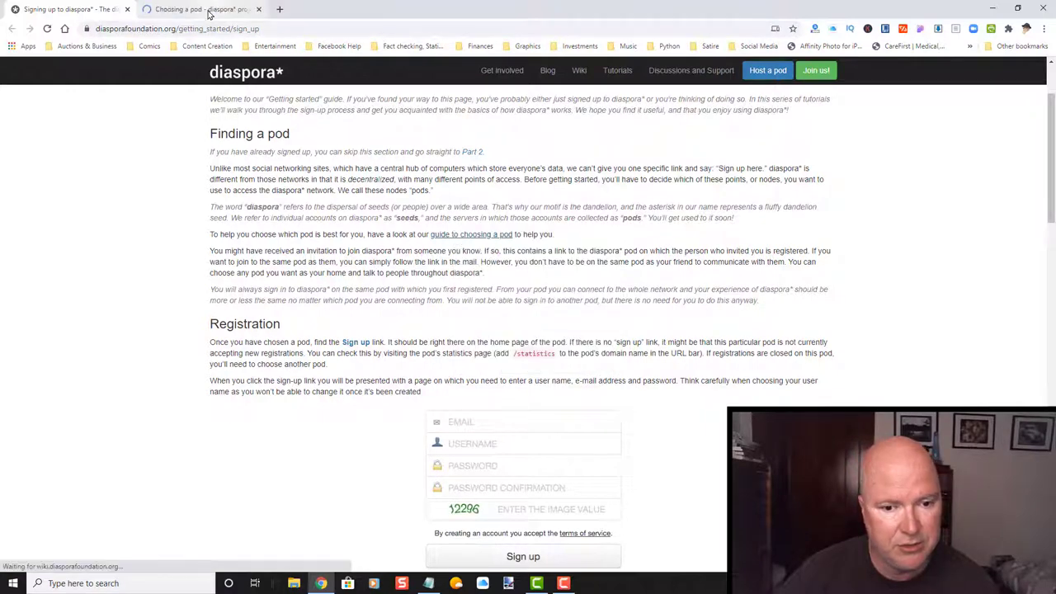
Read the Choosing a pod wiki page on where to find pods and how to choose one.
{"action": "left_click", "coordinate": [208, 8]}
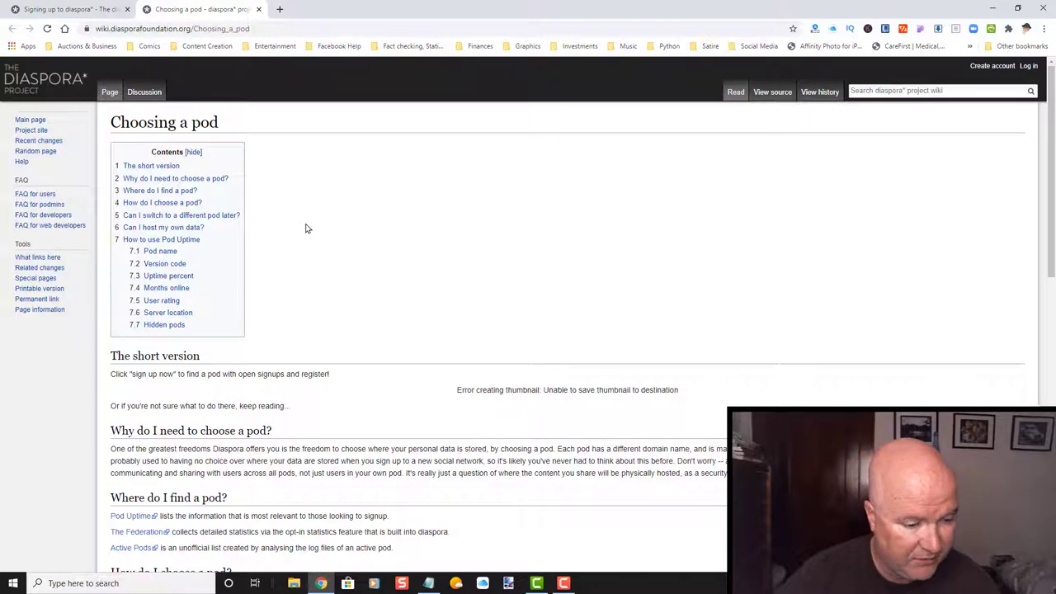
{"action": "scroll", "coordinate": [305, 227], "scroll_direction": "down", "scroll_amount": 3}
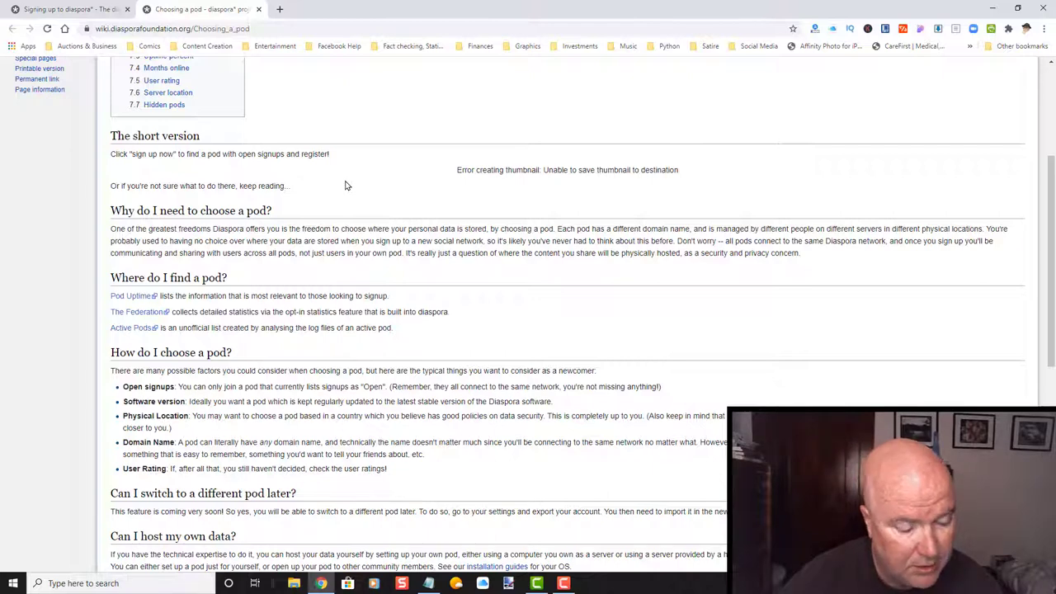
{"action": "scroll", "coordinate": [346, 185], "scroll_direction": "up", "scroll_amount": 2}
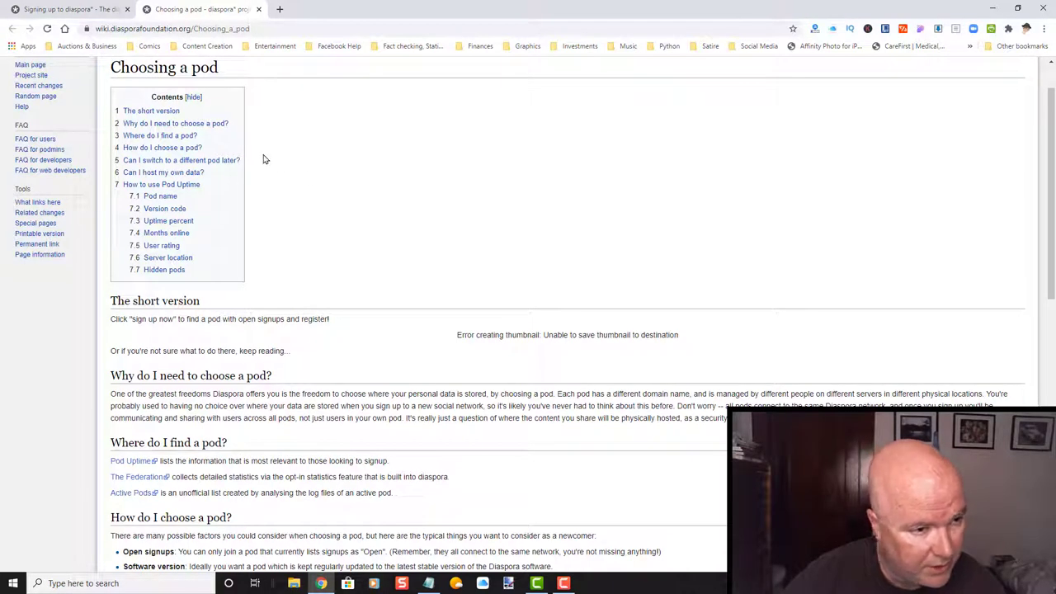
{"action": "scroll", "coordinate": [276, 184], "scroll_direction": "down", "scroll_amount": 1}
{"action": "scroll", "coordinate": [276, 184], "scroll_direction": "down", "scroll_amount": 3}
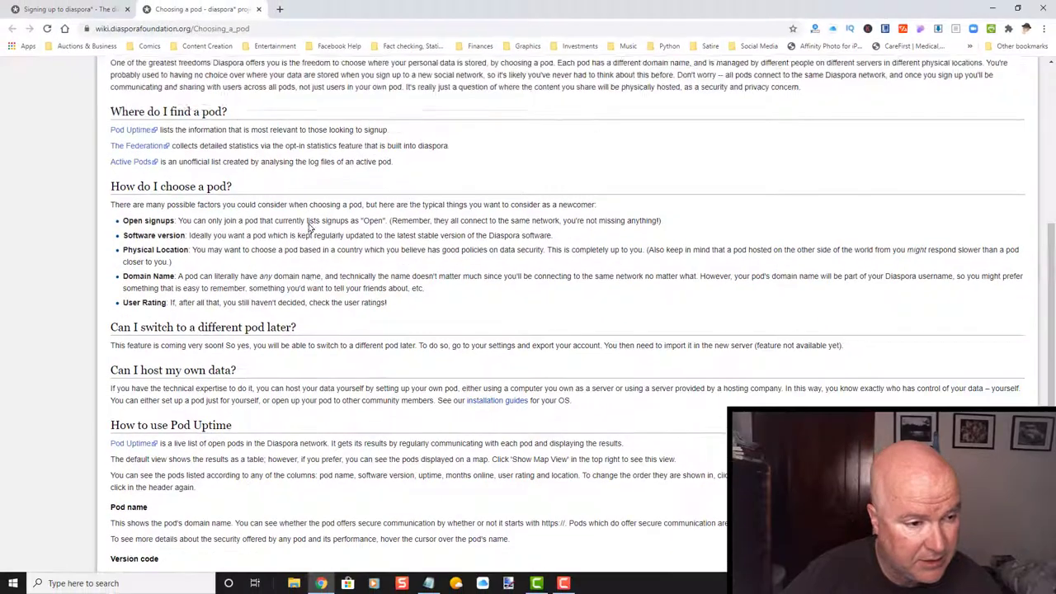
Finish reading the pod guide, briefly highlighting 'Diaspora username', then return to the Signing up guide tab.
{"action": "scroll", "coordinate": [555, 55], "scroll_direction": "down", "scroll_amount": 2}
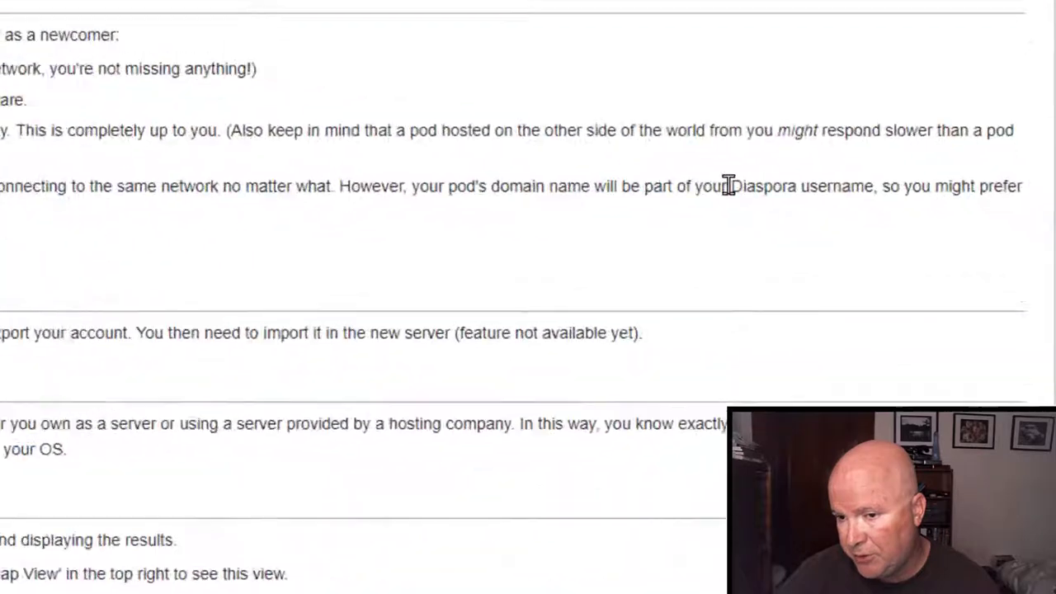
{"action": "left_click_drag", "start_coordinate": [733, 185], "coordinate": [883, 183]}
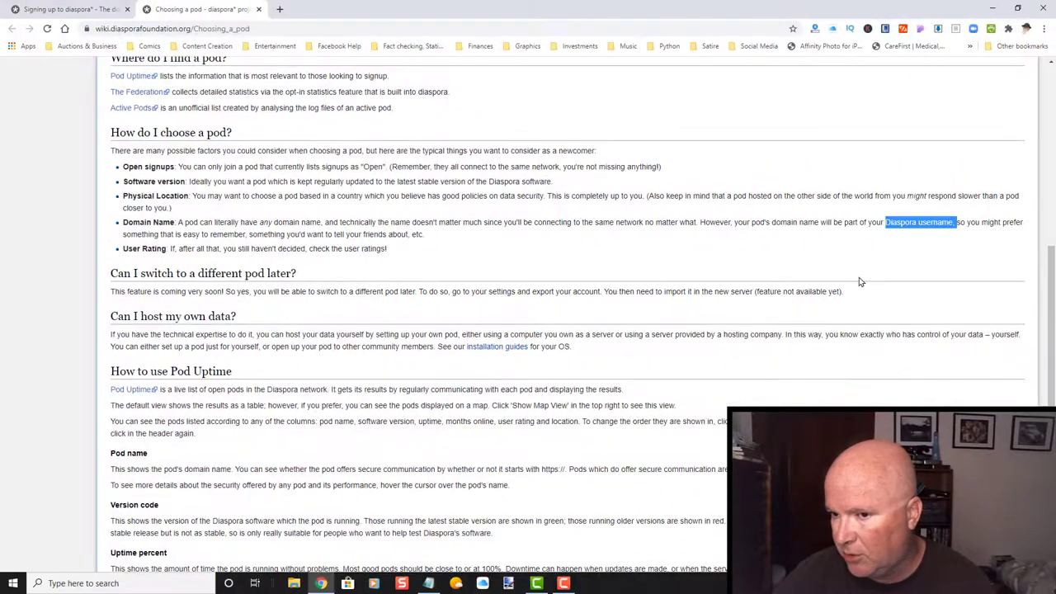
{"action": "left_click", "coordinate": [862, 247]}
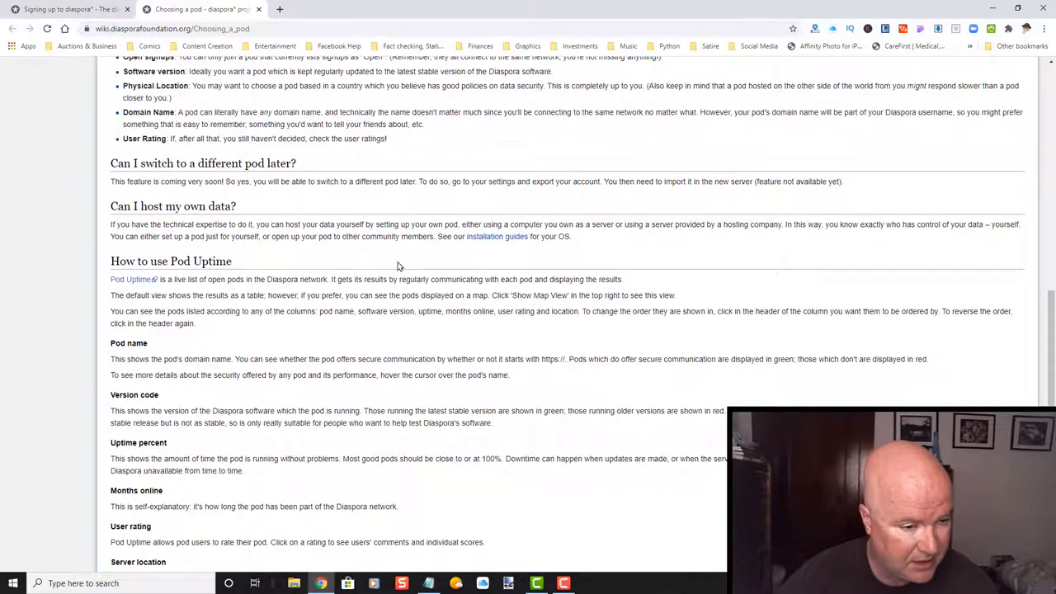
{"action": "scroll", "coordinate": [397, 265], "scroll_direction": "down", "scroll_amount": 2}
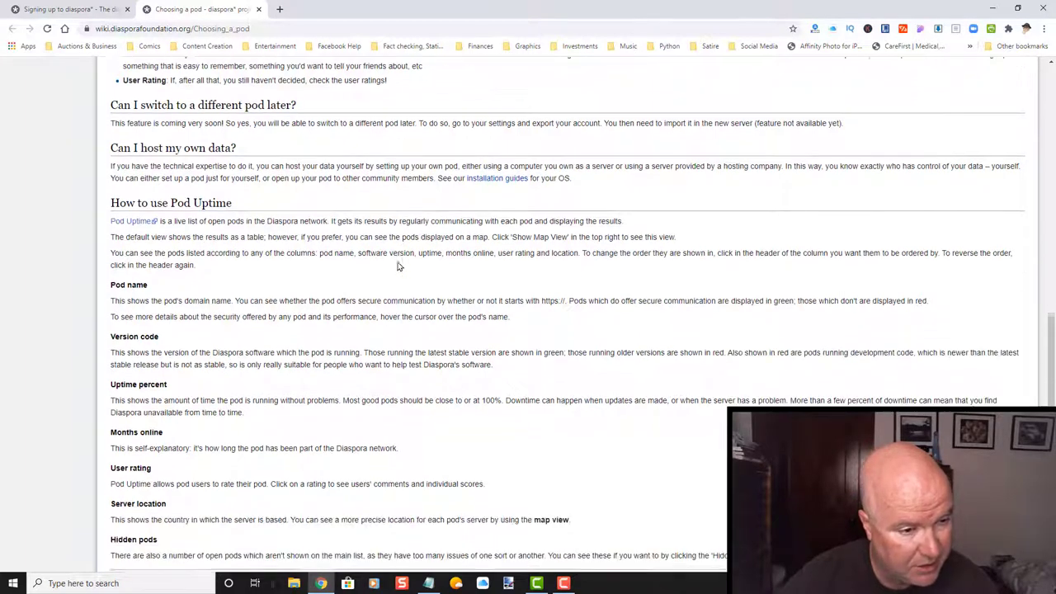
{"action": "scroll", "coordinate": [397, 265], "scroll_direction": "up", "scroll_amount": 9}
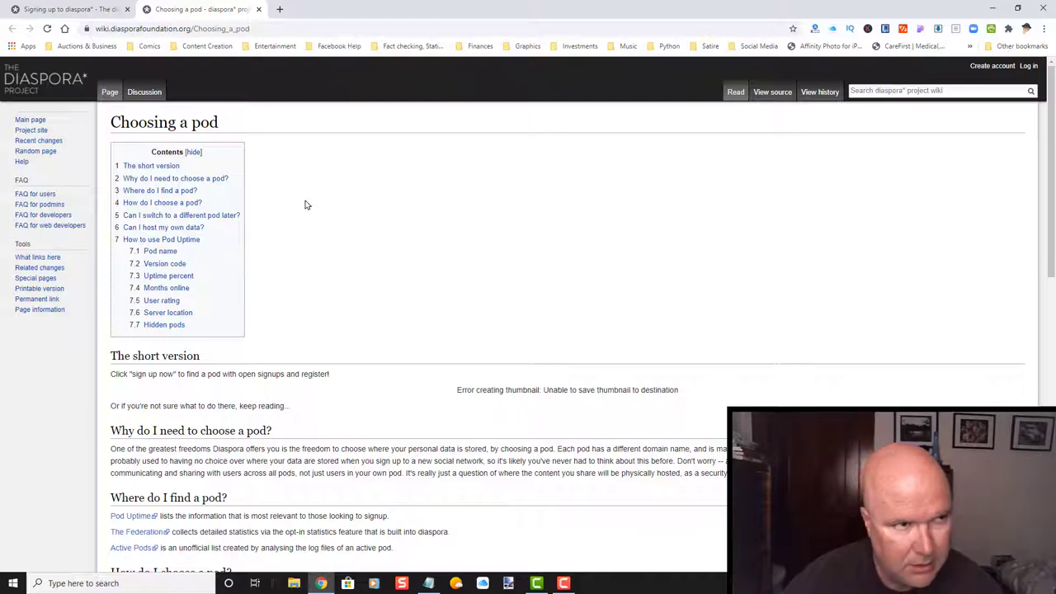
{"action": "left_click", "coordinate": [78, 8]}
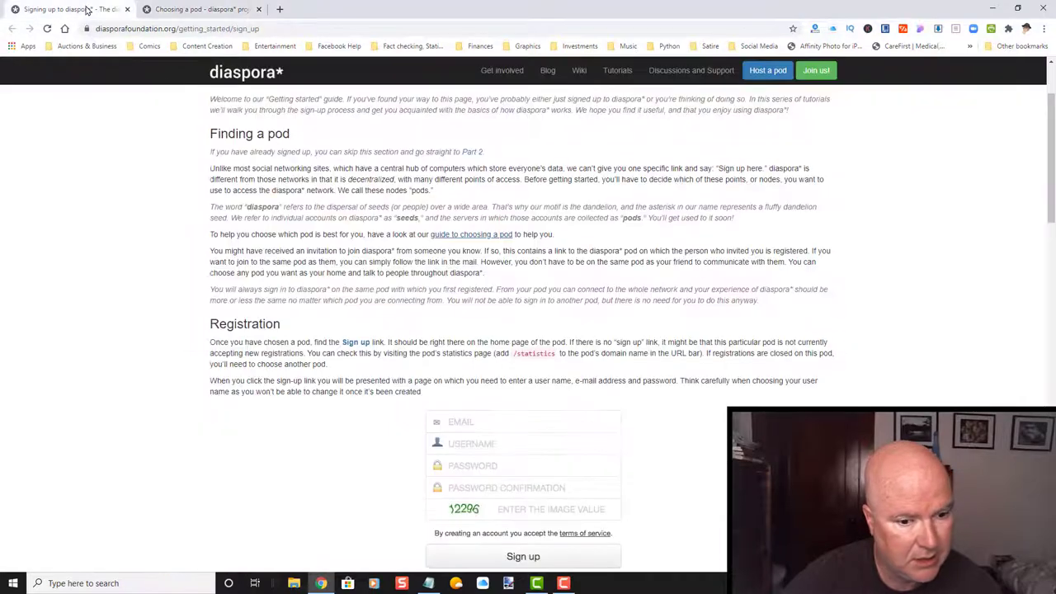
Close the Choosing a pod tab and read through the sign-up guide's Registration instructions.
{"action": "left_click", "coordinate": [219, 11]}
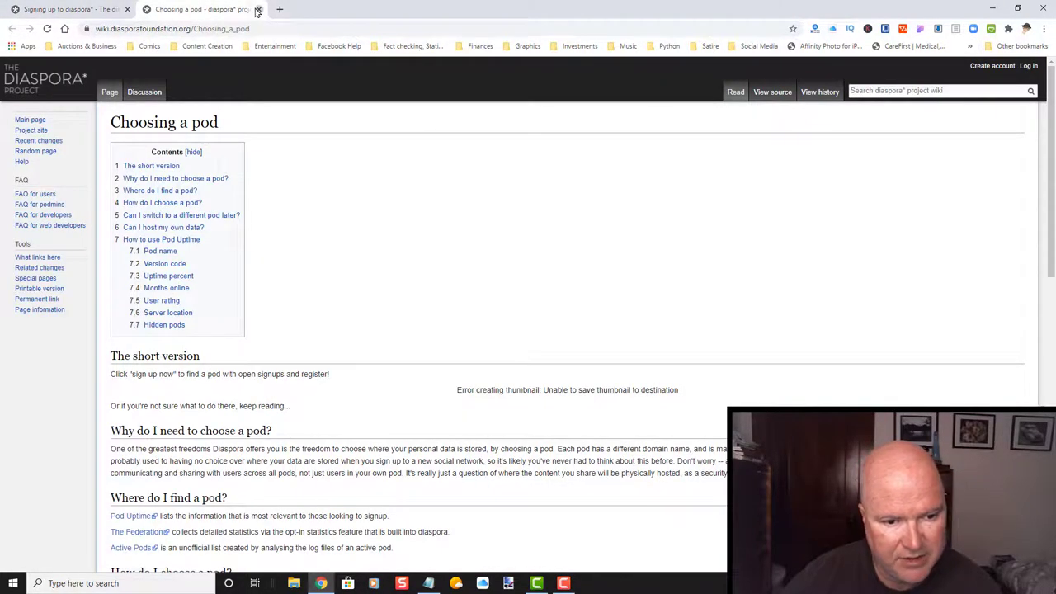
{"action": "left_click", "coordinate": [258, 9]}
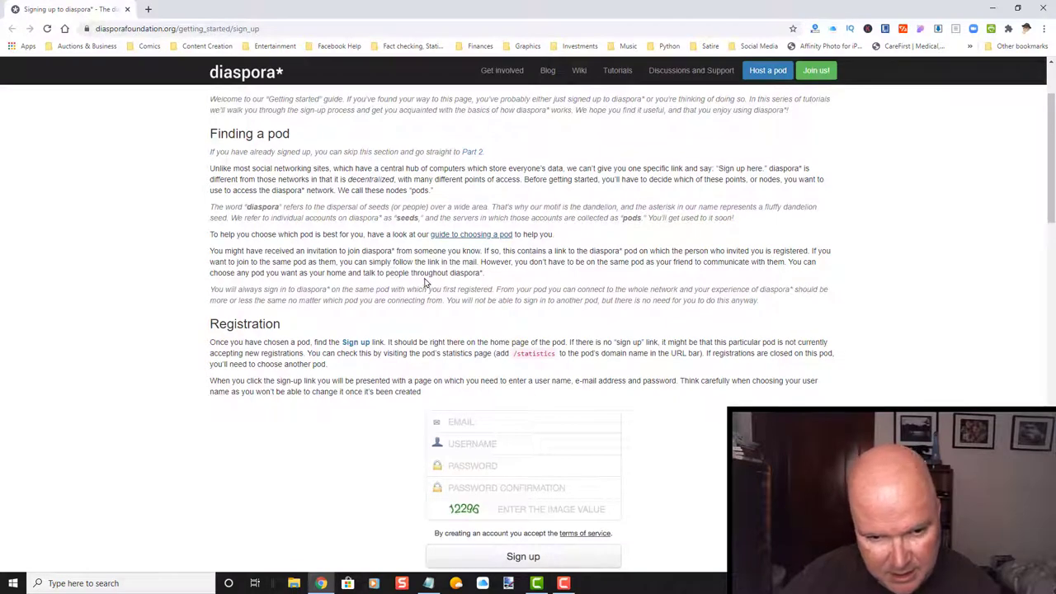
{"action": "scroll", "coordinate": [396, 285], "scroll_direction": "down", "scroll_amount": 2}
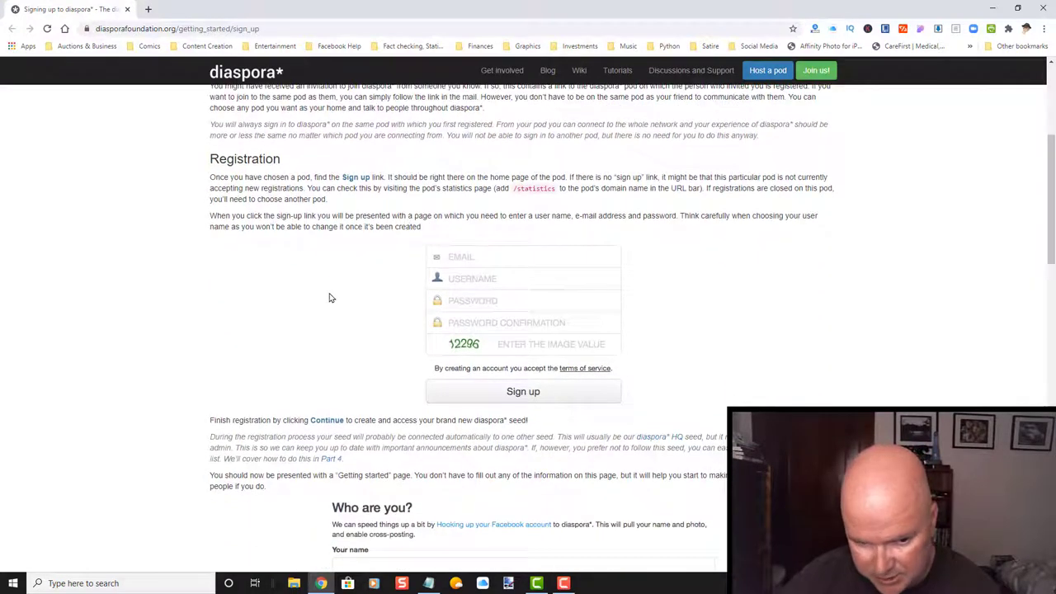
{"action": "scroll", "coordinate": [329, 298], "scroll_direction": "down", "scroll_amount": 1}
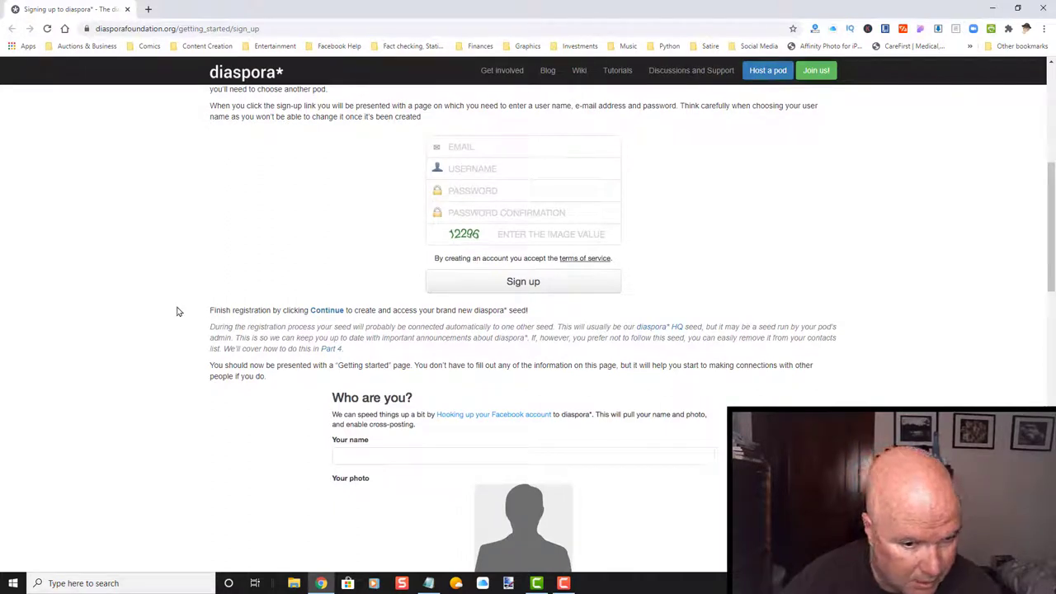
{"action": "scroll", "coordinate": [177, 310], "scroll_direction": "down", "scroll_amount": 1}
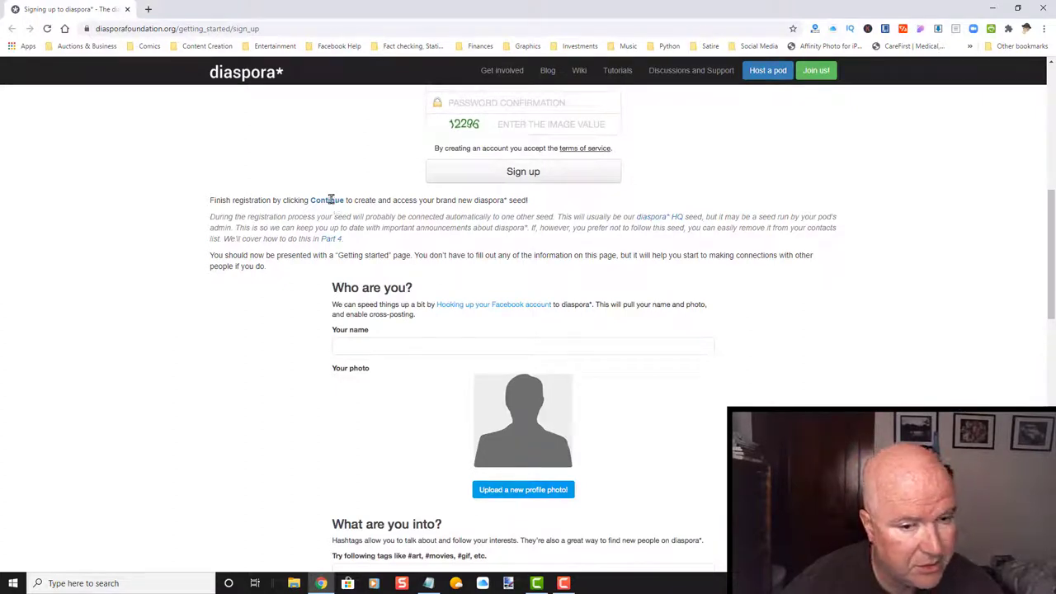
{"action": "scroll", "coordinate": [282, 211], "scroll_direction": "up", "scroll_amount": 4}
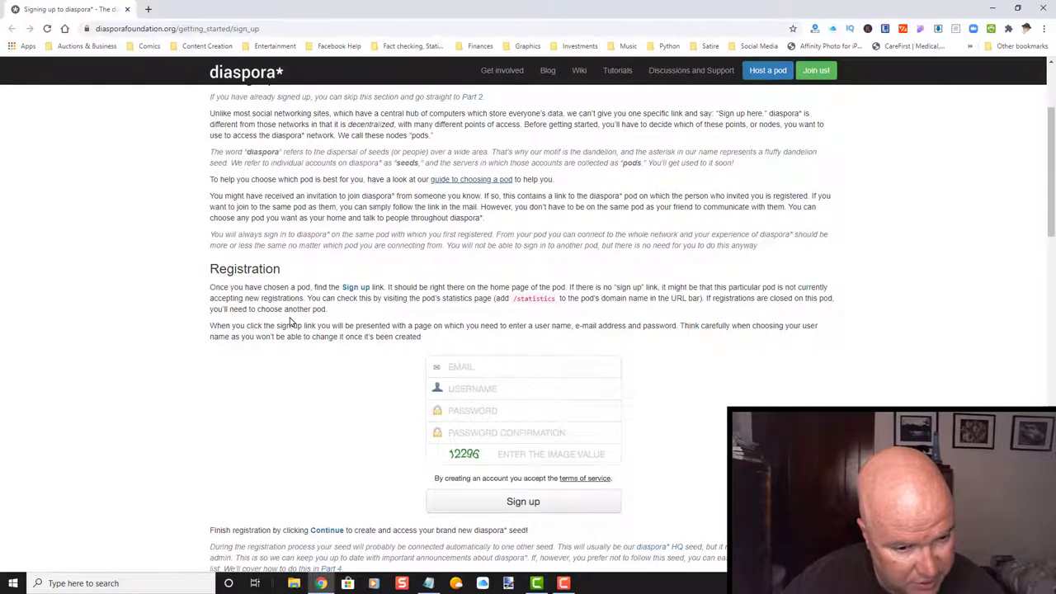
{"action": "scroll", "coordinate": [291, 322], "scroll_direction": "down", "scroll_amount": 2}
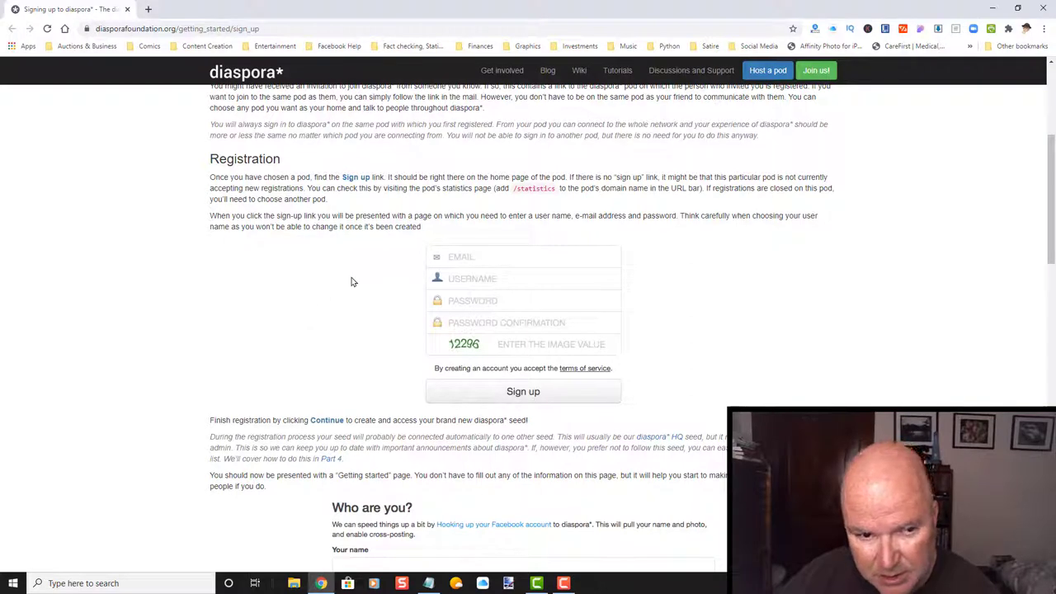
{"action": "scroll", "coordinate": [353, 280], "scroll_direction": "down", "scroll_amount": 2}
{"action": "scroll", "coordinate": [354, 278], "scroll_direction": "down", "scroll_amount": 3}
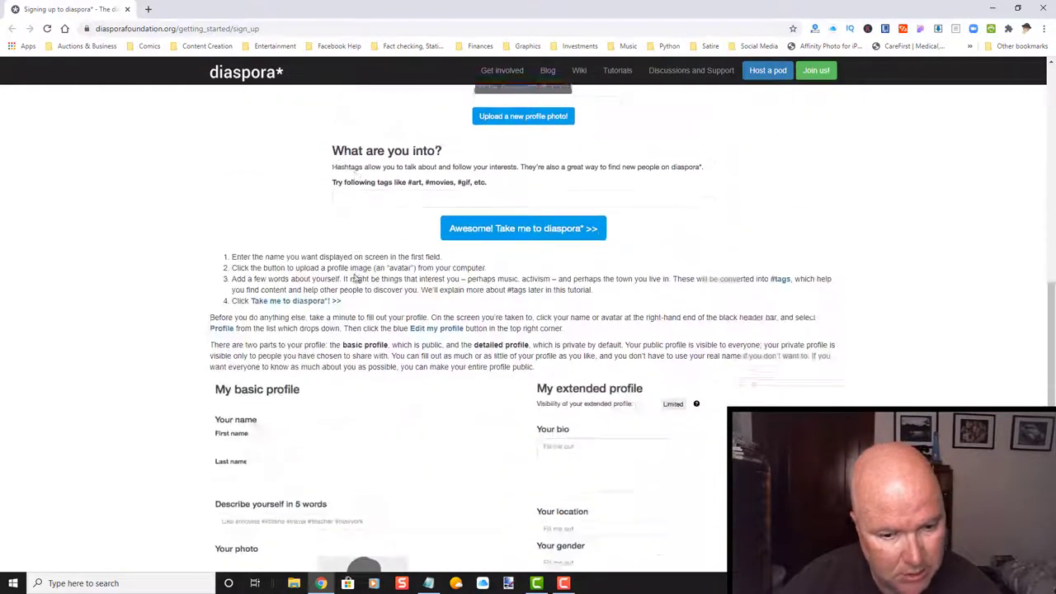
{"action": "scroll", "coordinate": [355, 278], "scroll_direction": "down", "scroll_amount": 5}
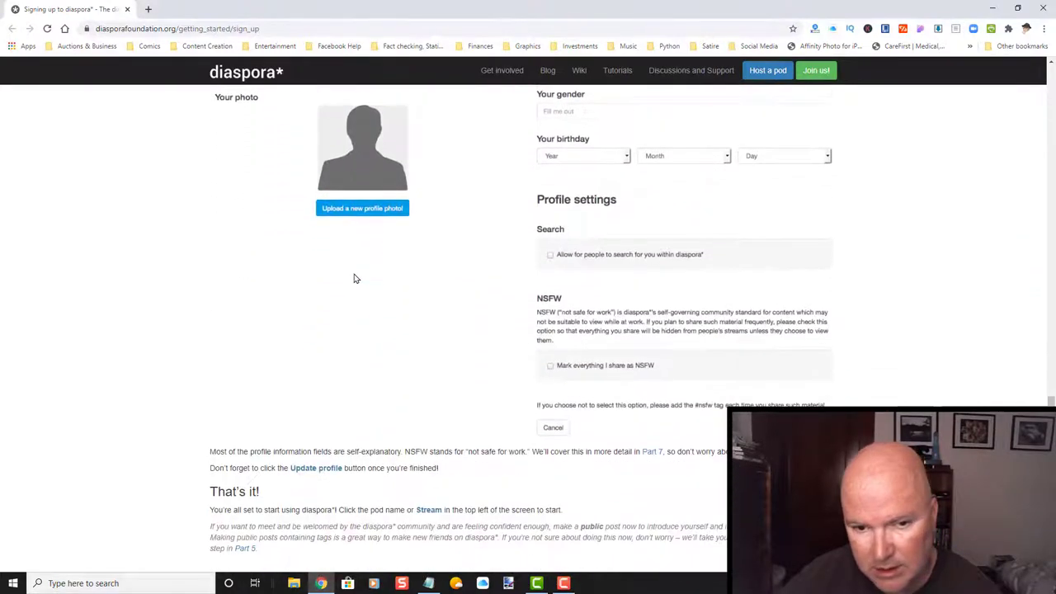
{"action": "scroll", "coordinate": [355, 278], "scroll_direction": "down", "scroll_amount": 2}
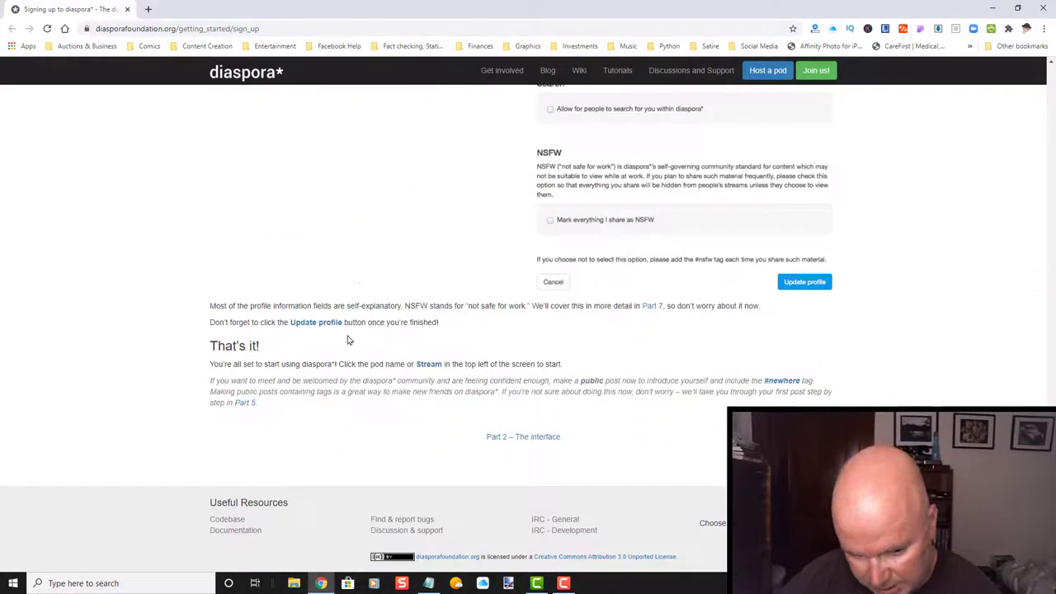
{"action": "scroll", "coordinate": [371, 310], "scroll_direction": "up", "scroll_amount": 6}
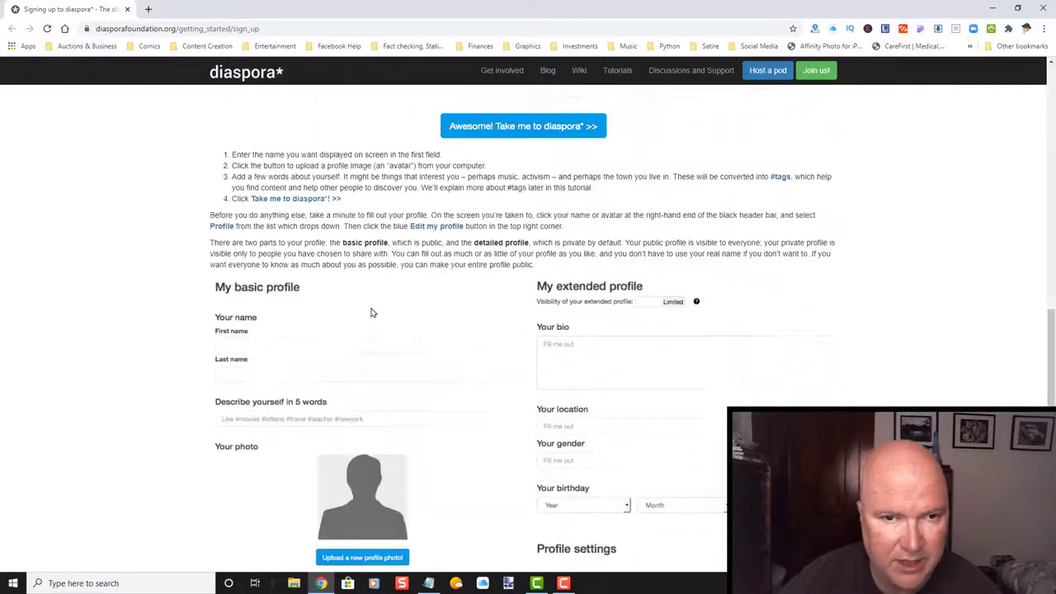
{"action": "scroll", "coordinate": [371, 311], "scroll_direction": "up", "scroll_amount": 15}
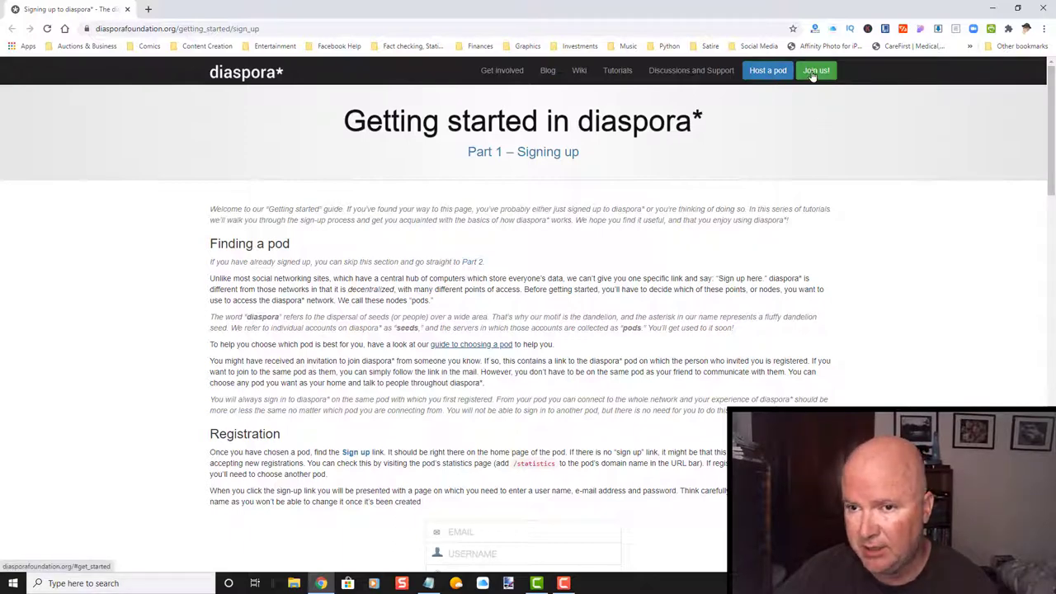
Open the getting-started overview, glance at the choosing-a-pod wiki guide, and return to the project home.
{"action": "left_click", "coordinate": [813, 73]}
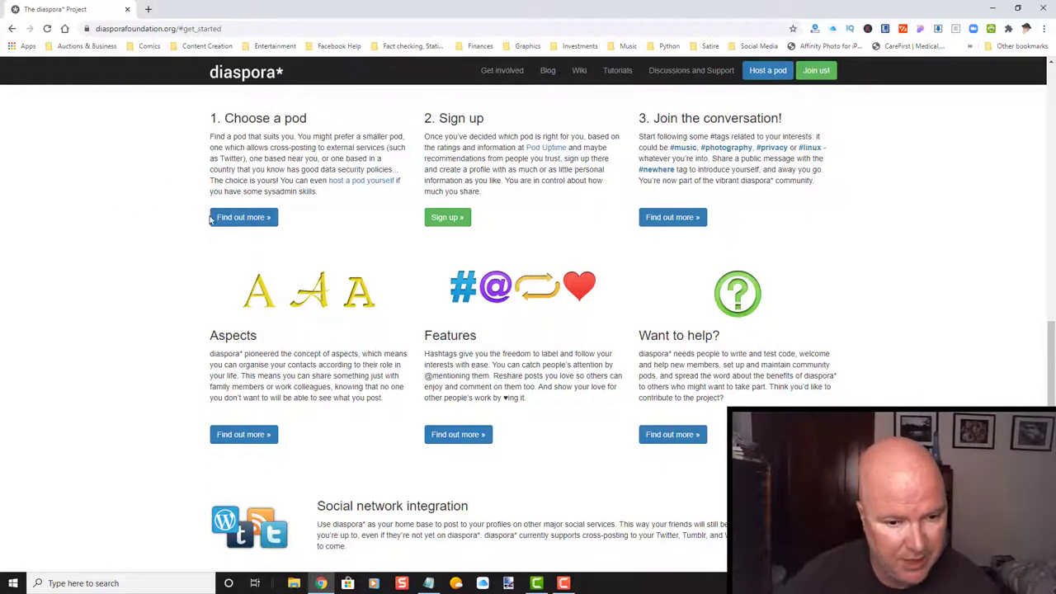
{"action": "left_click", "coordinate": [240, 217]}
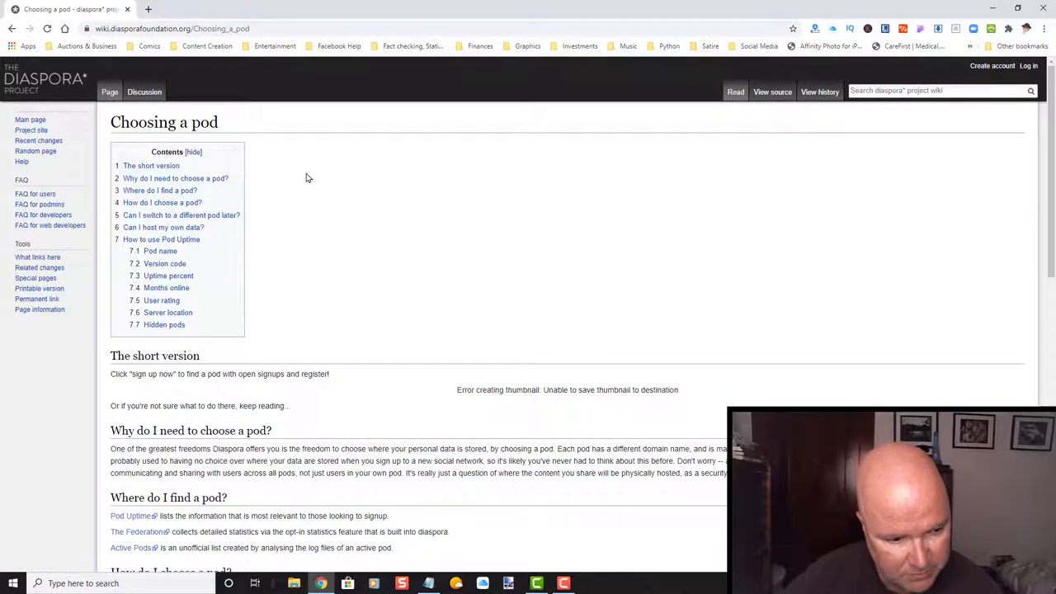
{"action": "scroll", "coordinate": [355, 202], "scroll_direction": "down", "scroll_amount": 2}
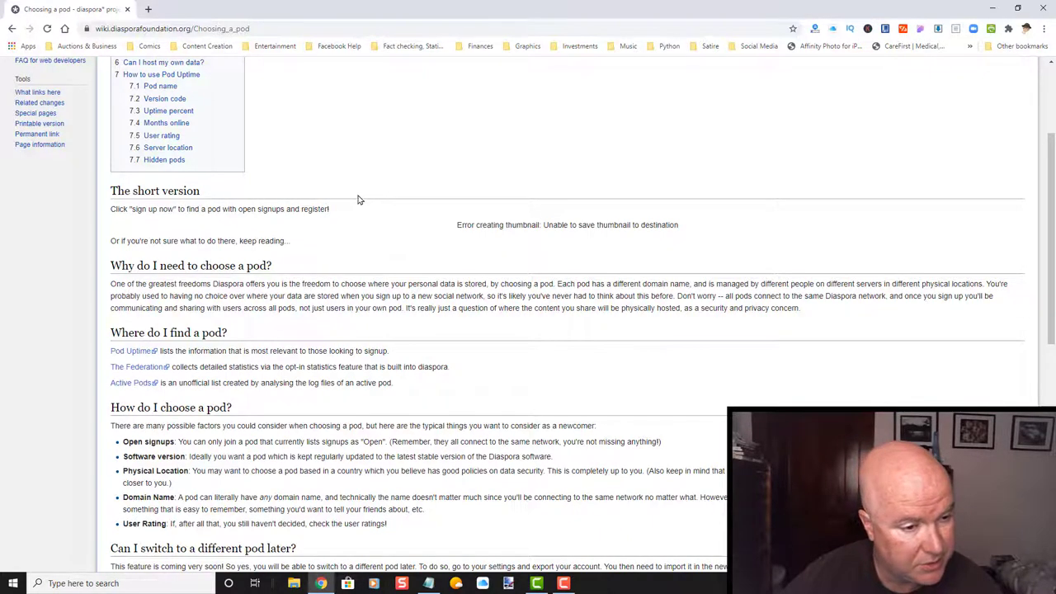
{"action": "scroll", "coordinate": [358, 198], "scroll_direction": "up", "scroll_amount": 2}
{"action": "left_click", "coordinate": [64, 75]}
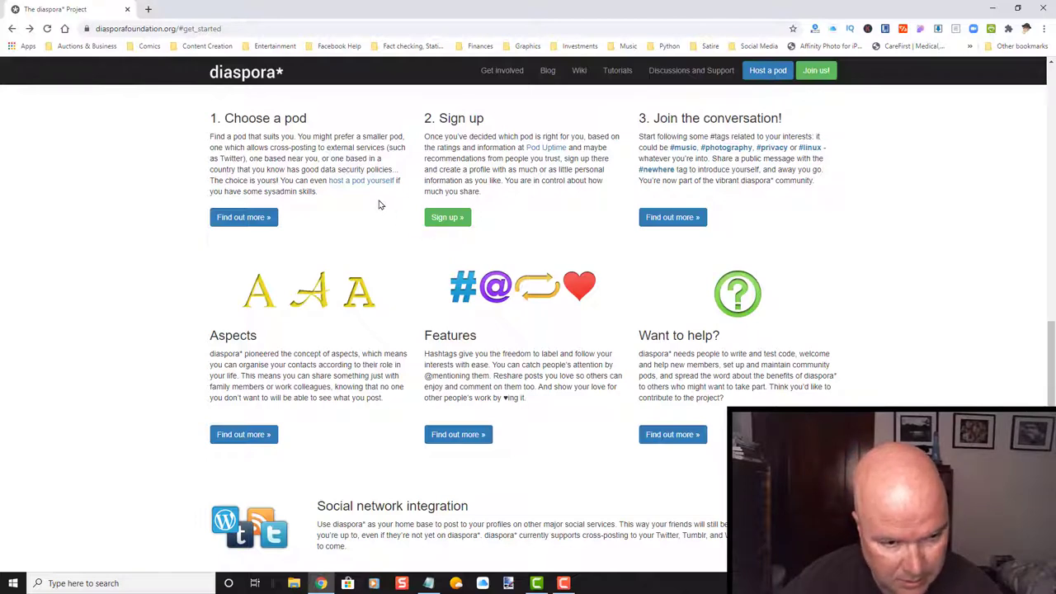
Reopen the pod guide's how-to-choose section, go back, and open the Poduptime pod directory via Sign up.
{"action": "left_click", "coordinate": [239, 221]}
{"action": "scroll", "coordinate": [224, 231], "scroll_direction": "down", "scroll_amount": 4}
{"action": "scroll", "coordinate": [224, 232], "scroll_direction": "up", "scroll_amount": 3}
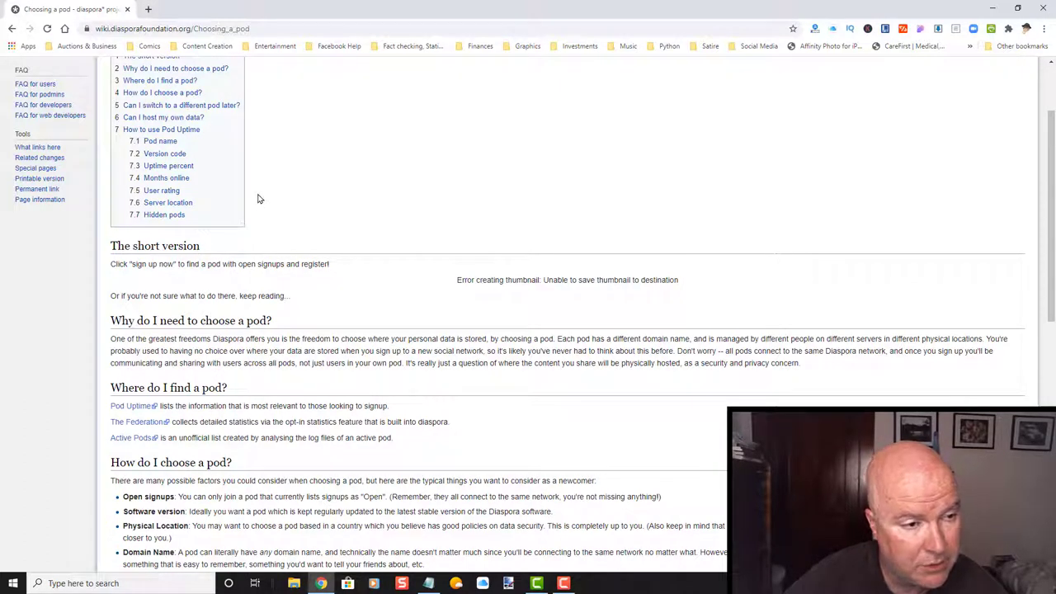
{"action": "left_click", "coordinate": [185, 95]}
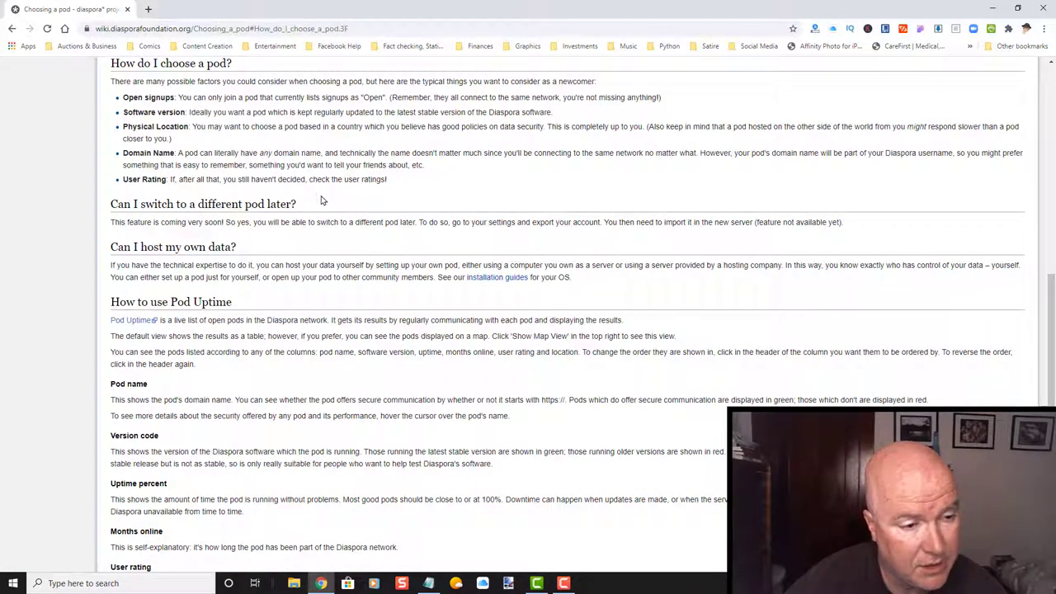
{"action": "left_click", "coordinate": [11, 29]}
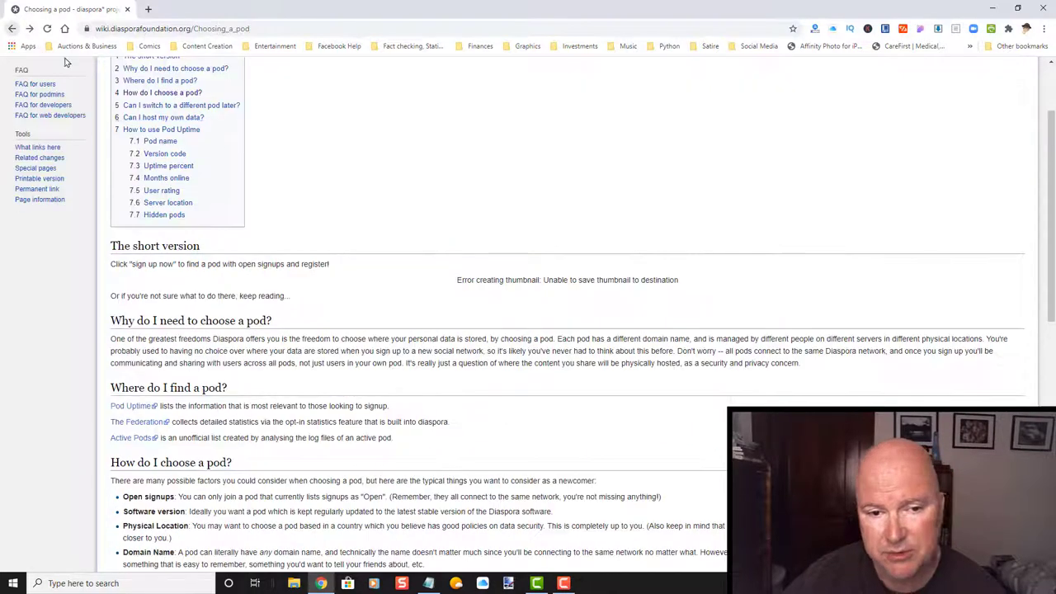
{"action": "left_click", "coordinate": [12, 29]}
{"action": "left_click", "coordinate": [445, 223]}
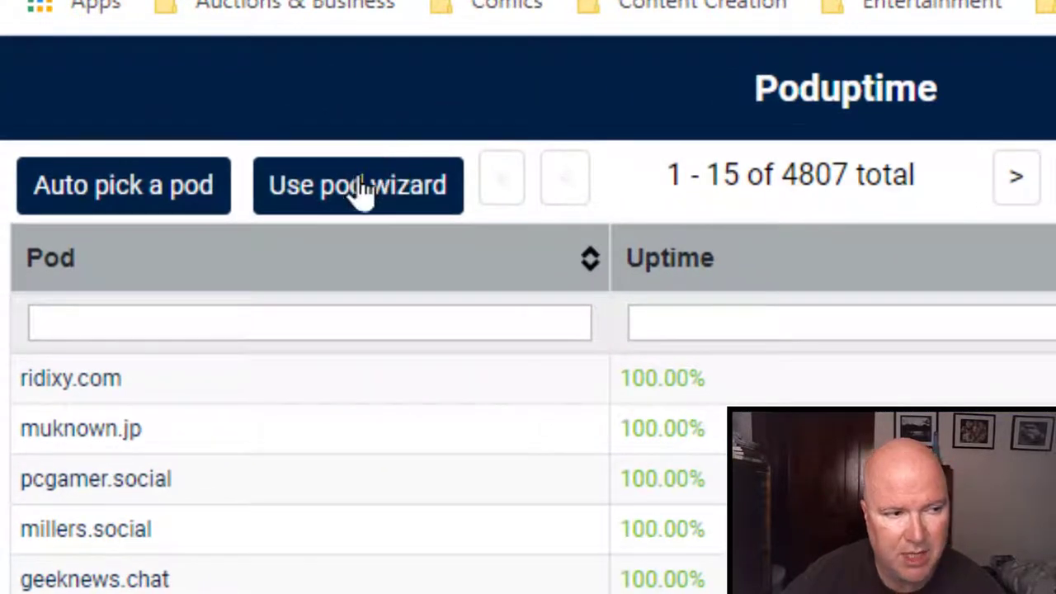
Start the Pod Wizard, choose diaspora* as the software, and advance to the country step.
{"action": "left_click", "coordinate": [359, 192]}
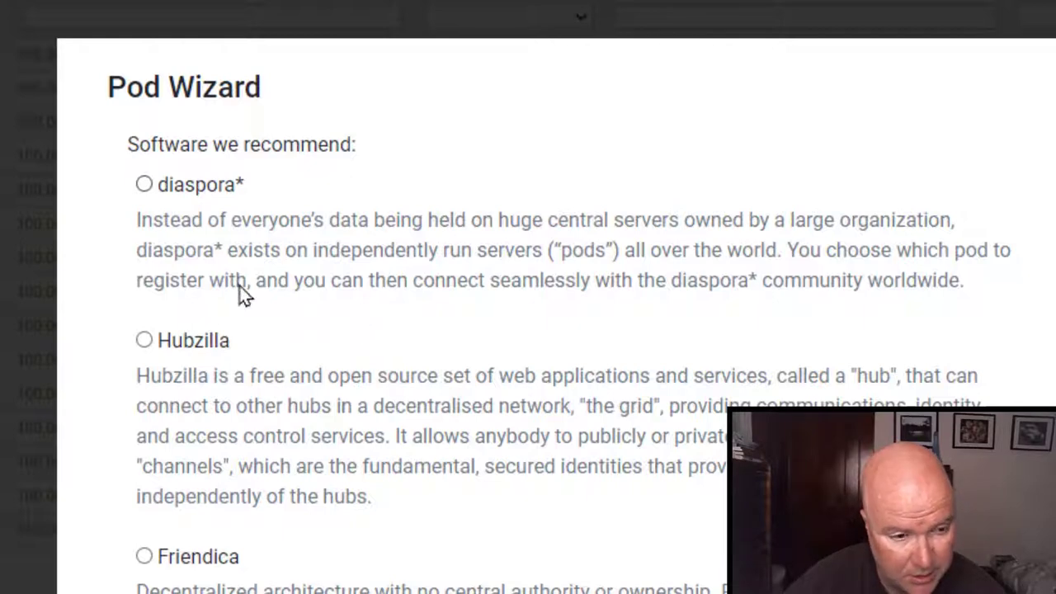
{"action": "left_click", "coordinate": [143, 189]}
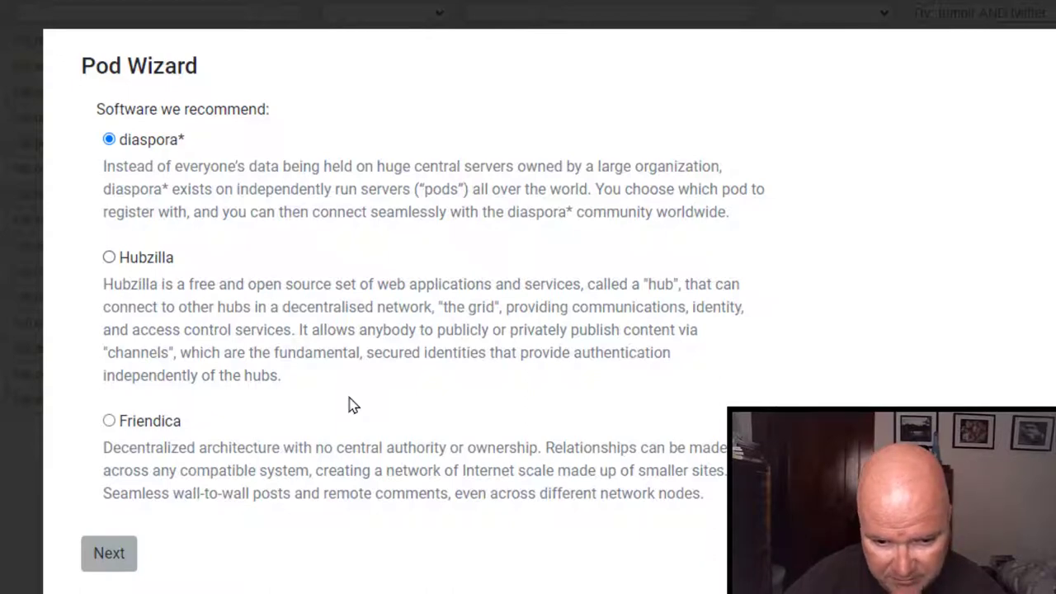
{"action": "left_click", "coordinate": [108, 261]}
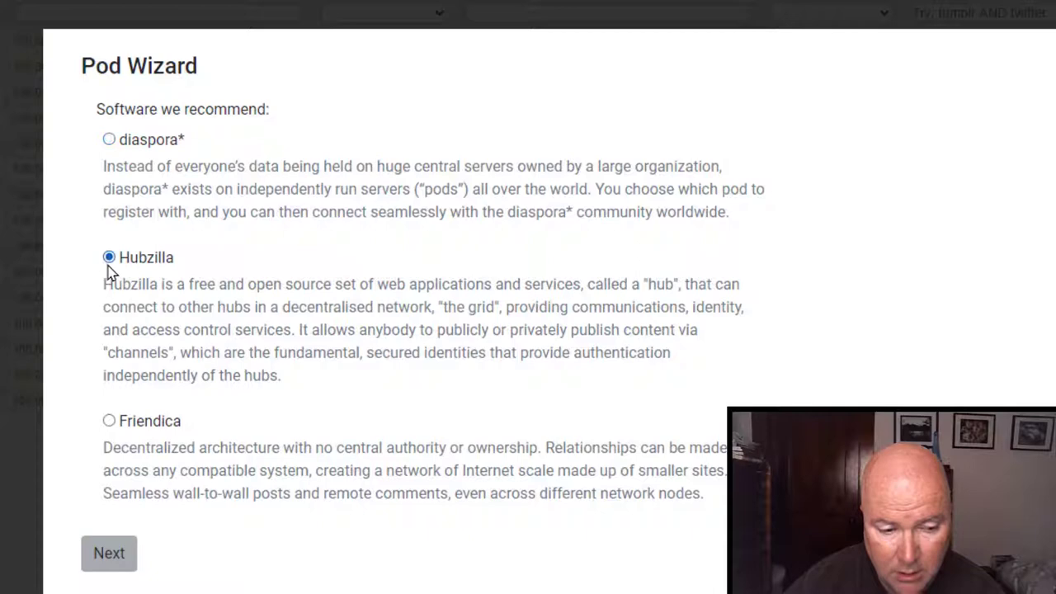
{"action": "left_click", "coordinate": [108, 141]}
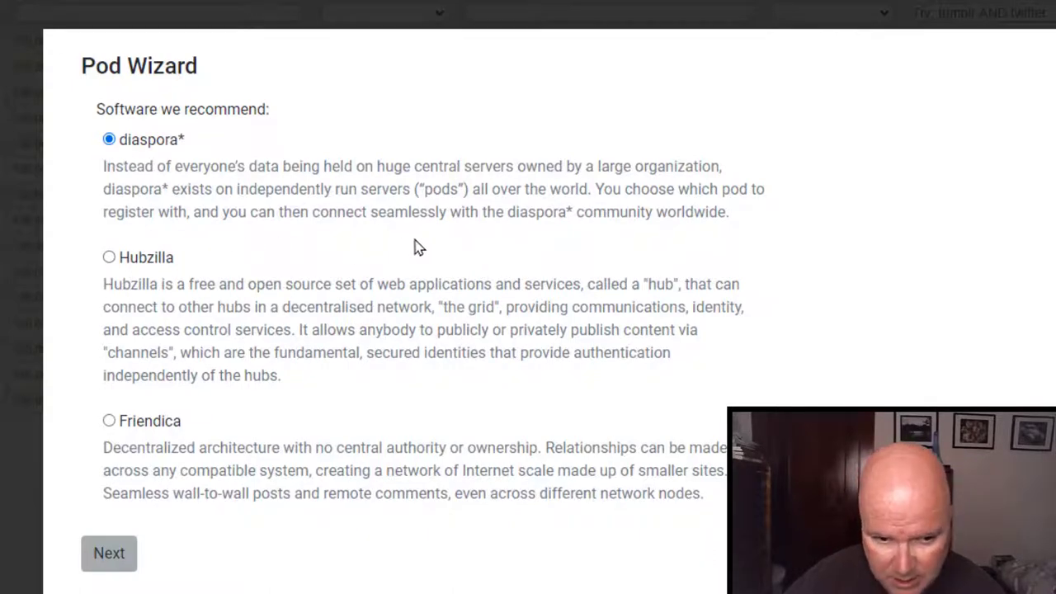
{"action": "left_click", "coordinate": [95, 558]}
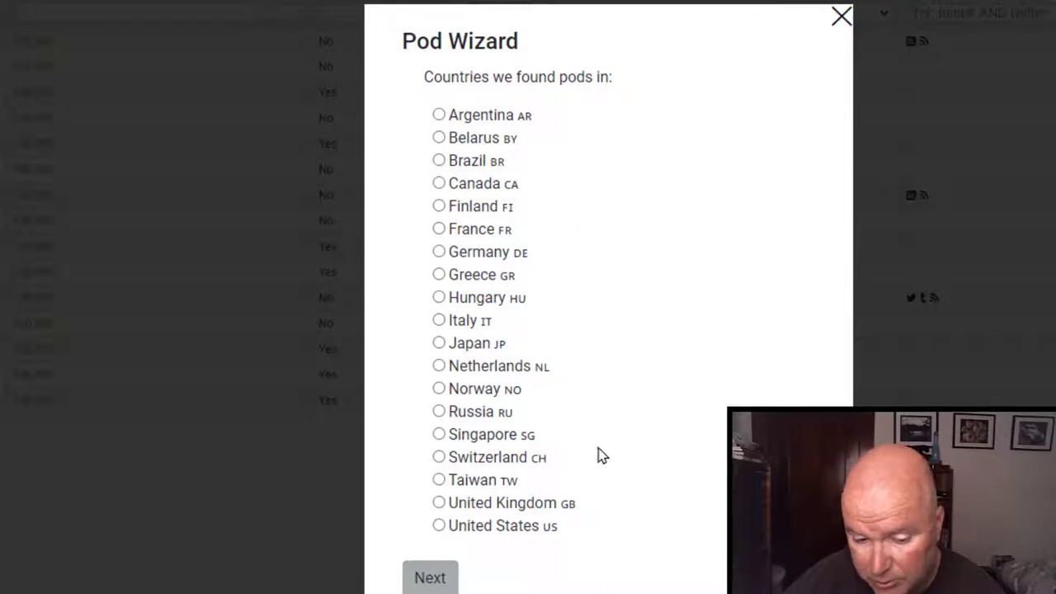
Pick United States, keep the default users minimum, set Months Online Minimum to 15, and request suggestions.
{"action": "left_click", "coordinate": [438, 526]}
{"action": "left_click", "coordinate": [431, 577]}
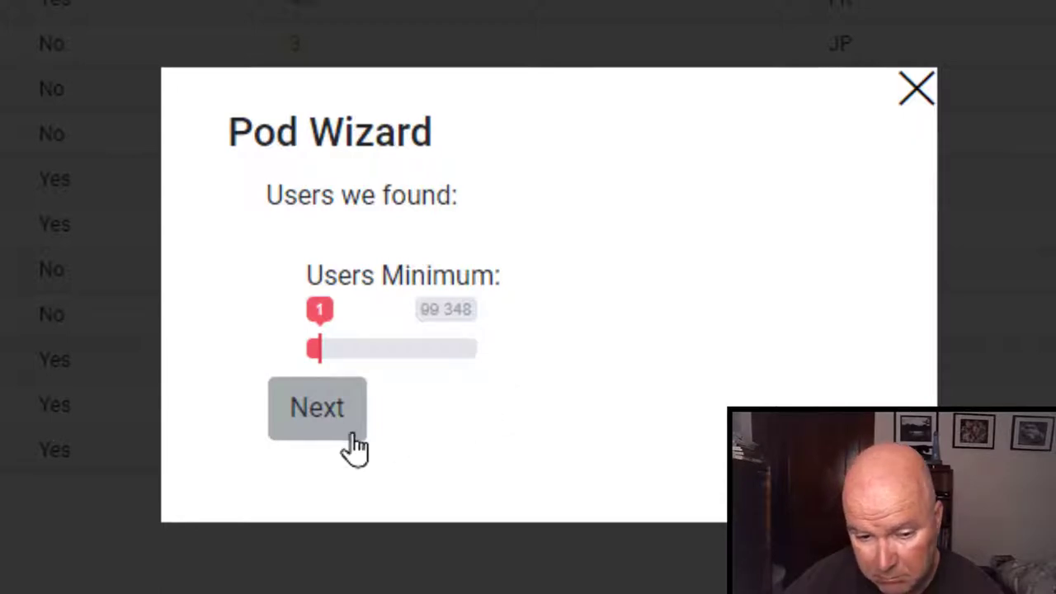
{"action": "left_click", "coordinate": [304, 413]}
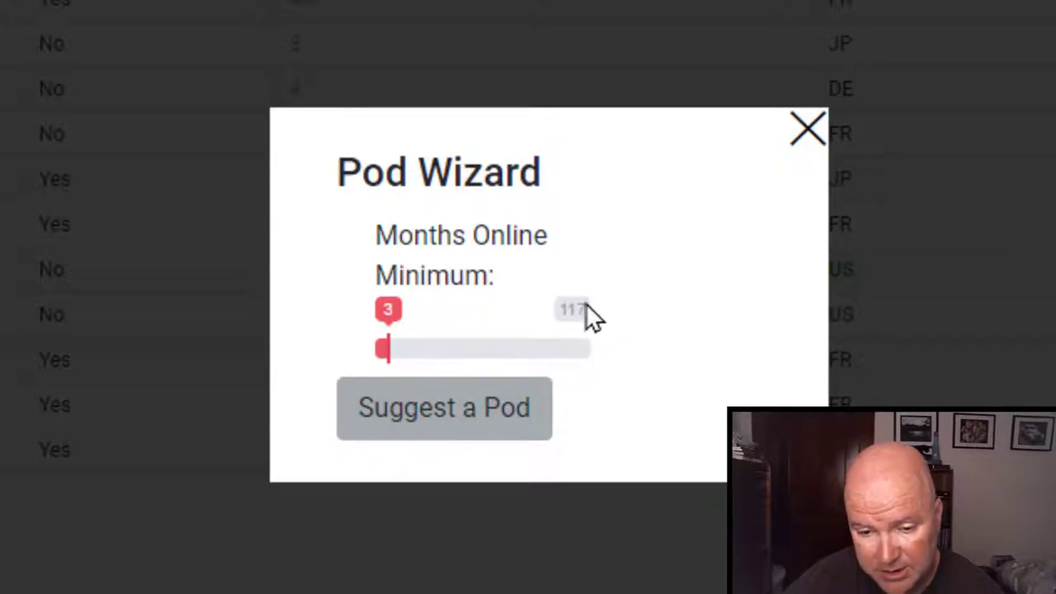
{"action": "left_click_drag", "start_coordinate": [376, 355], "coordinate": [447, 356]}
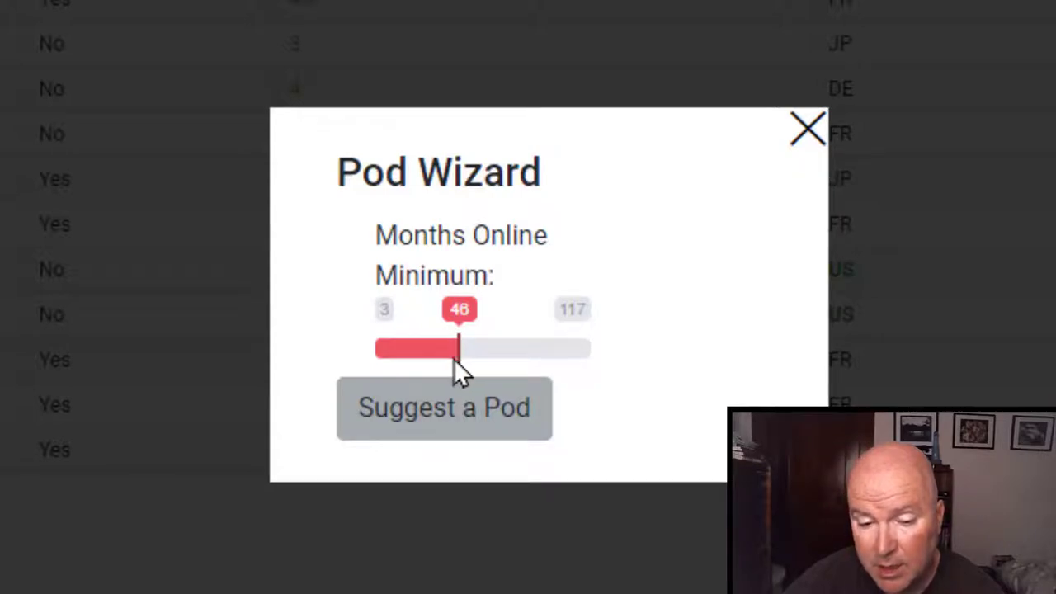
{"action": "left_click_drag", "start_coordinate": [455, 359], "coordinate": [327, 357]}
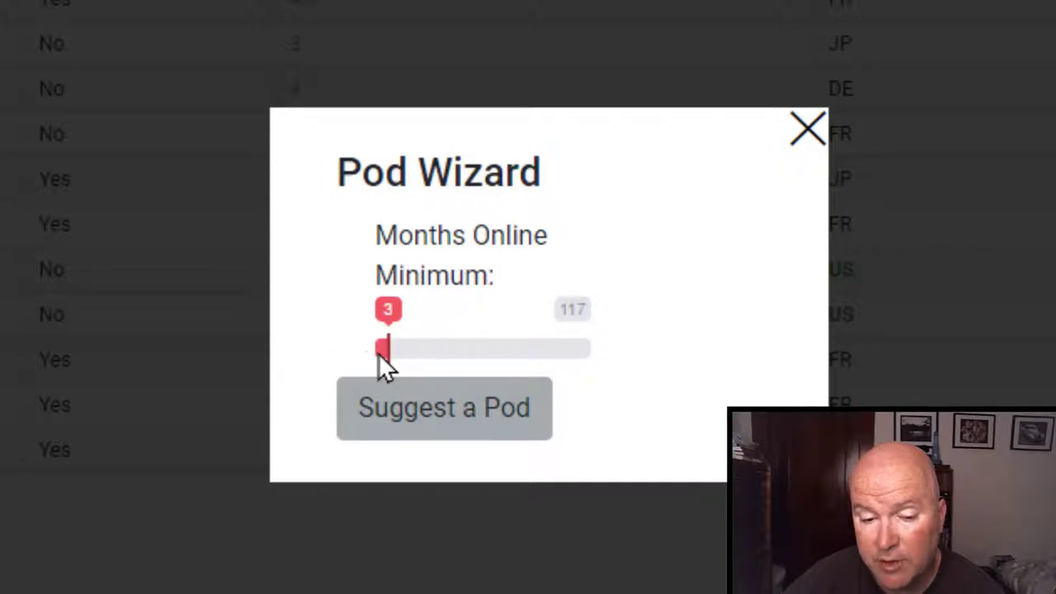
{"action": "left_click_drag", "start_coordinate": [378, 353], "coordinate": [407, 355]}
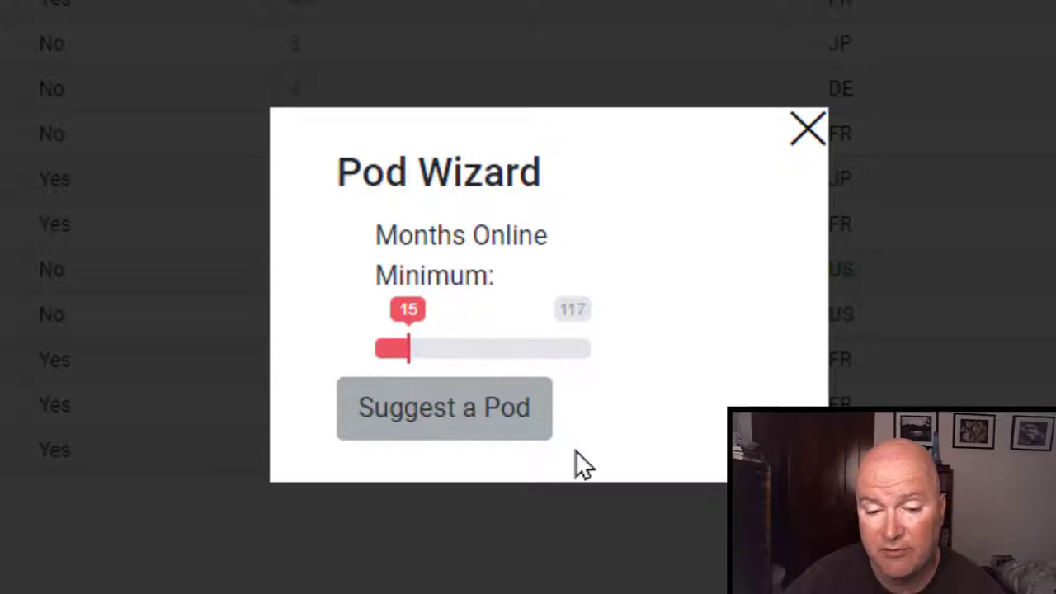
{"action": "left_click", "coordinate": [465, 429]}
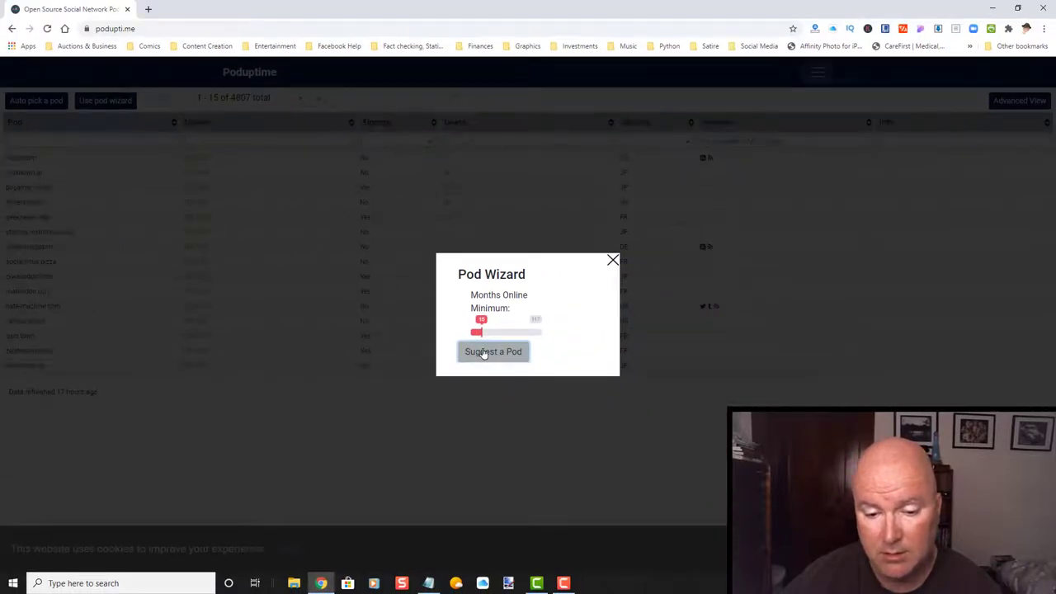
Close the wizard and review the 18 filtered US diaspora pods, scrolling left to the Pod column.
{"action": "left_click", "coordinate": [487, 352]}
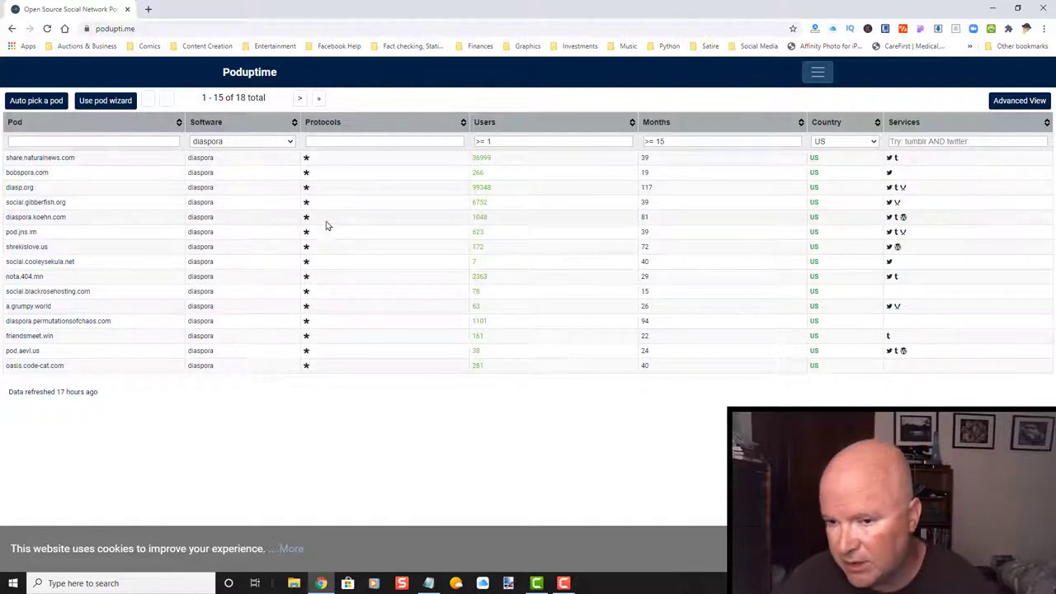
{"action": "left_click", "coordinate": [978, 141]}
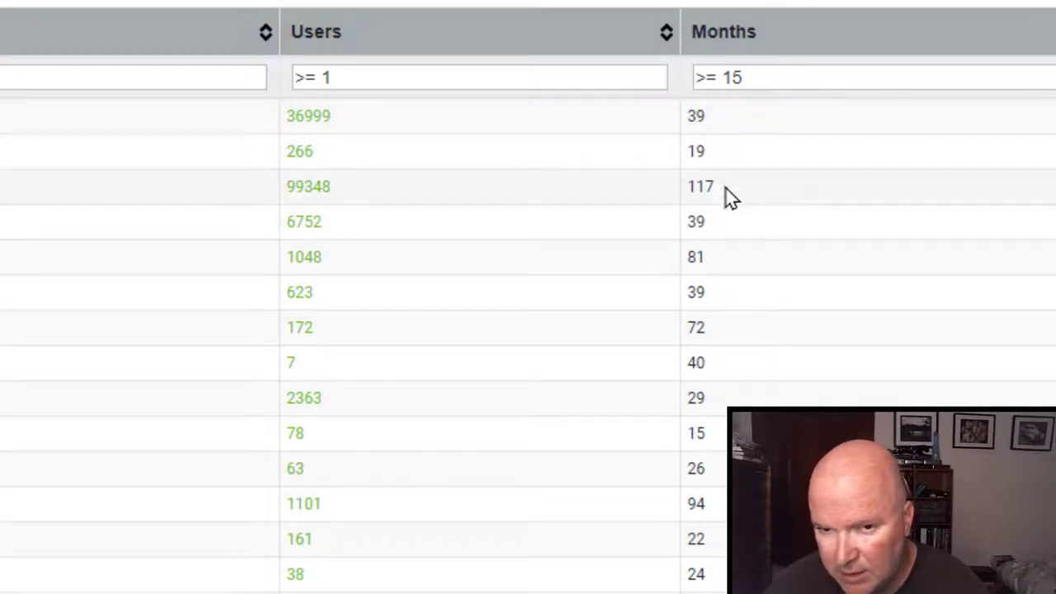
{"action": "mouse_move", "coordinate": [730, 196]}
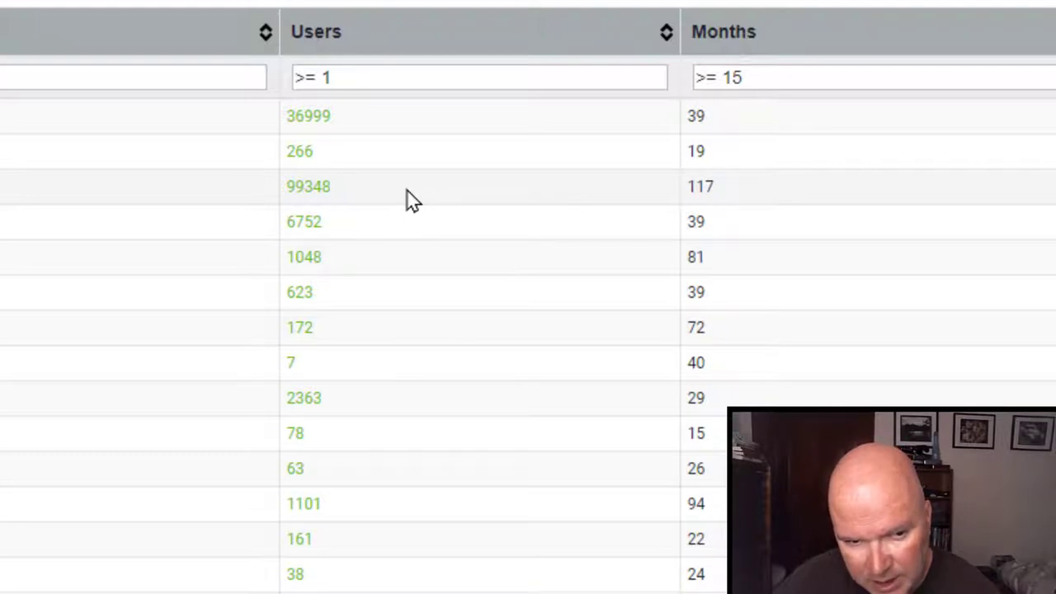
{"action": "scroll", "coordinate": [453, 201], "scroll_direction": "left", "scroll_amount": 10}
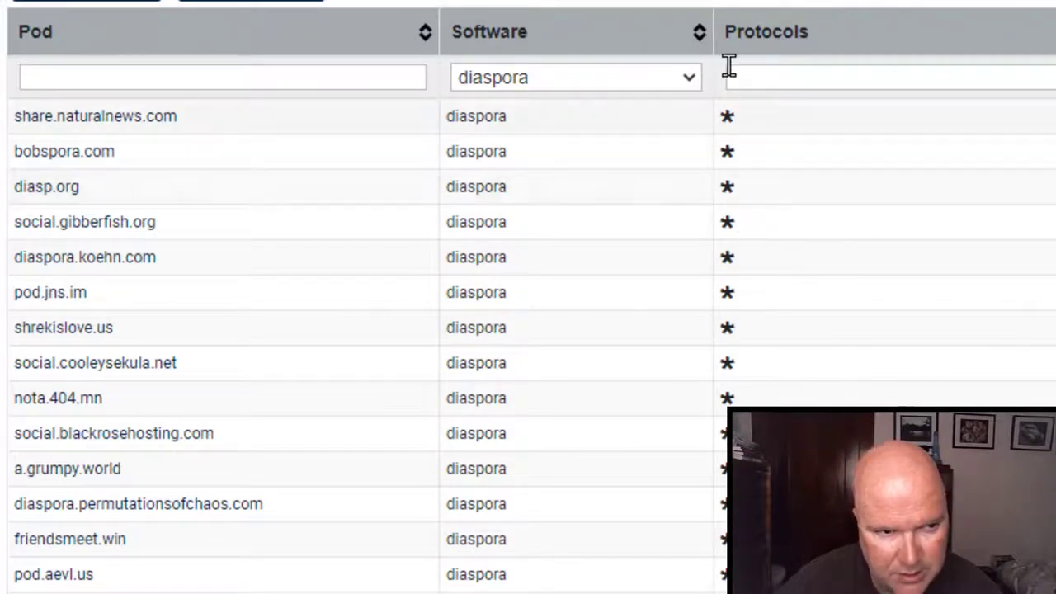
Sort the filtered pod table by the Protocols column, then reverse the order.
{"action": "mouse_move", "coordinate": [751, 31]}
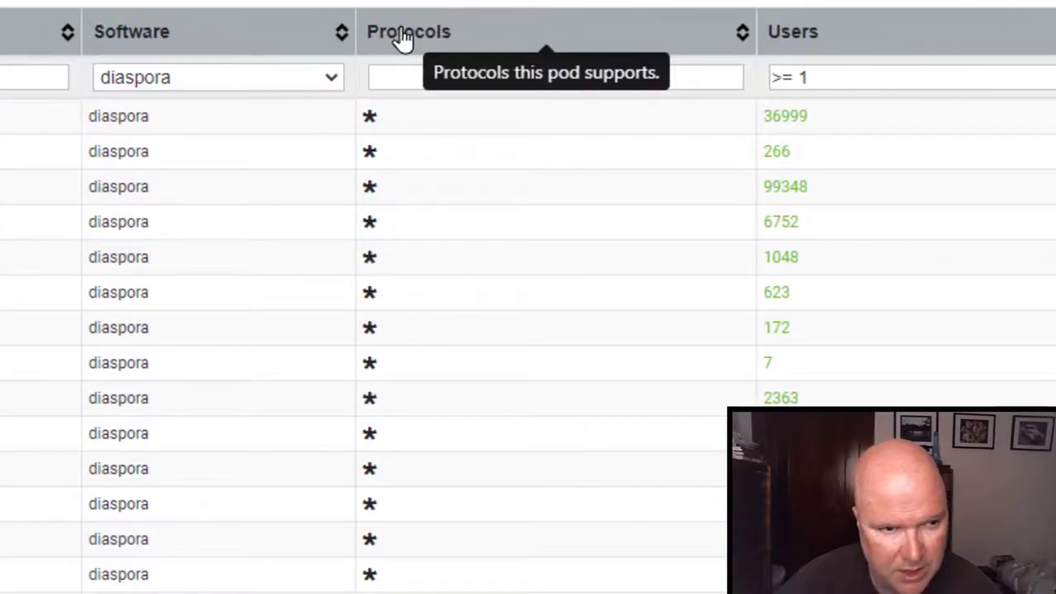
{"action": "right_click", "coordinate": [402, 37]}
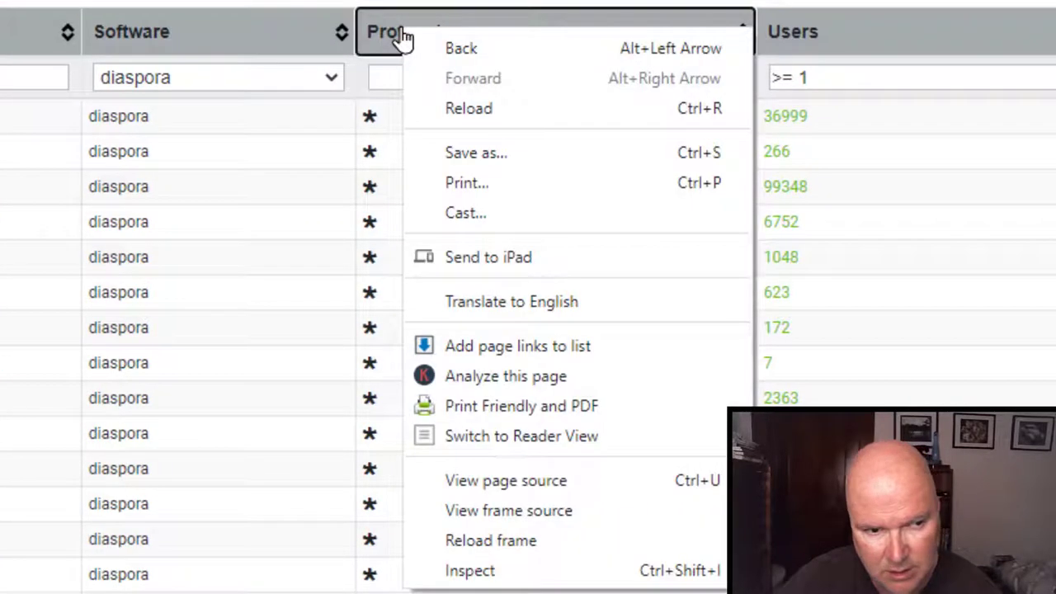
{"action": "key", "text": "Escape"}
{"action": "left_click", "coordinate": [402, 37]}
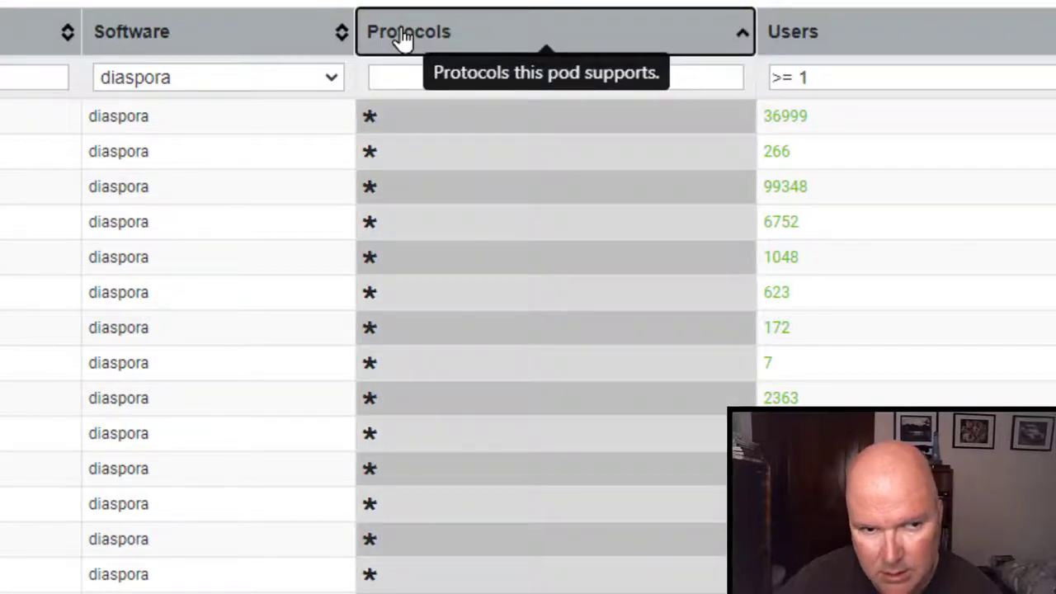
{"action": "left_click", "coordinate": [401, 37]}
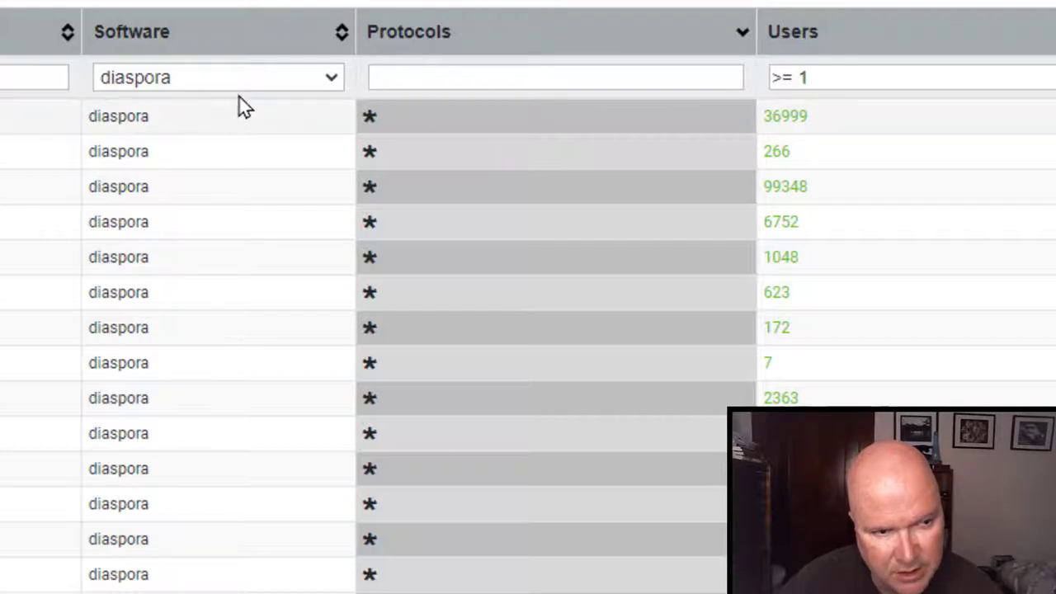
Confirm the Software filter stays on diaspora, re-sort, and open diasp.org's 99348 users link in a new tab.
{"action": "left_click", "coordinate": [329, 79]}
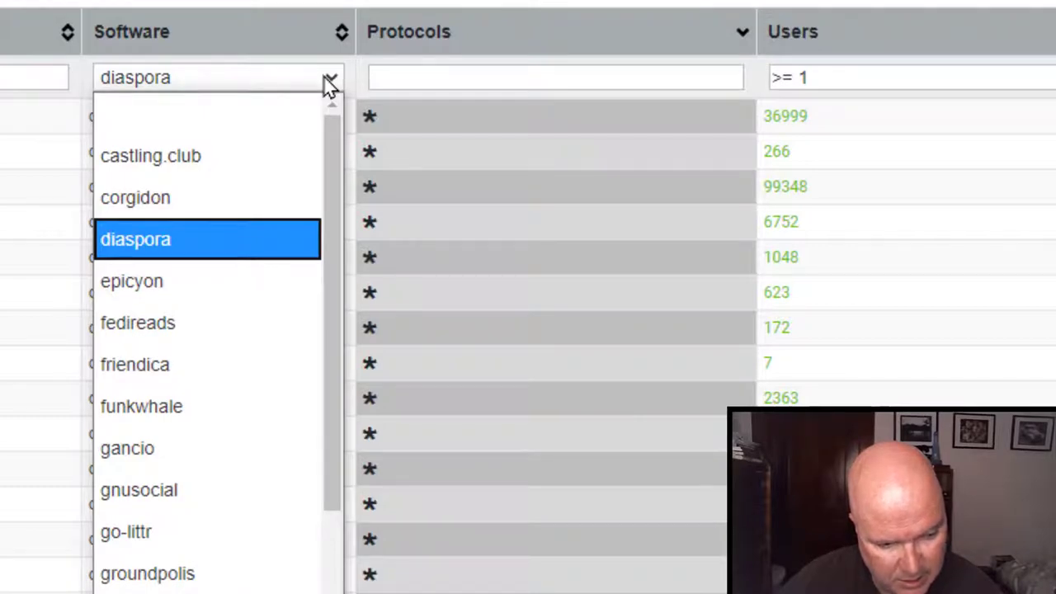
{"action": "left_click", "coordinate": [68, 2]}
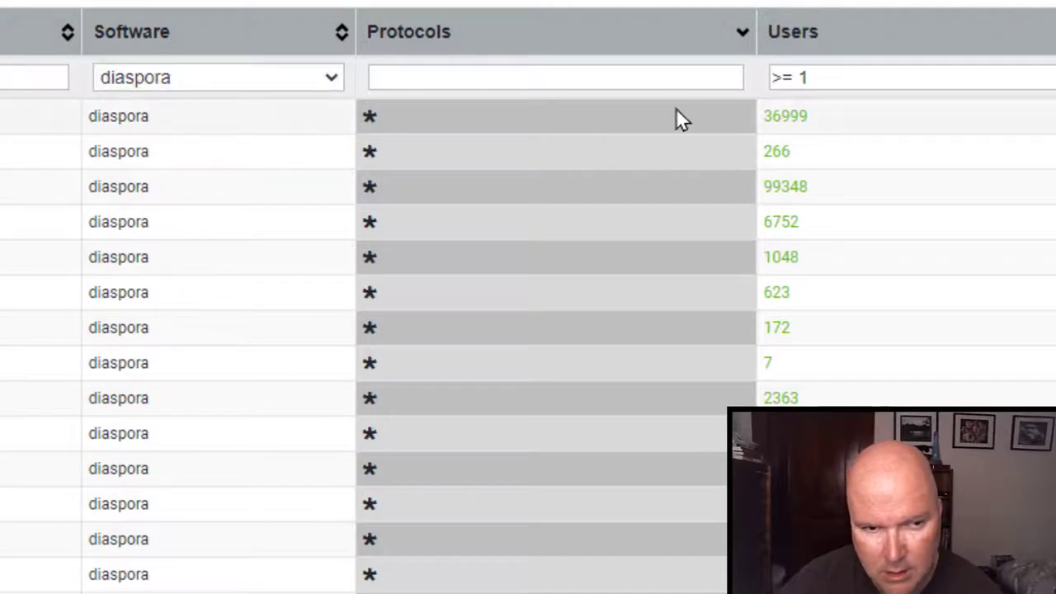
{"action": "left_click", "coordinate": [667, 52]}
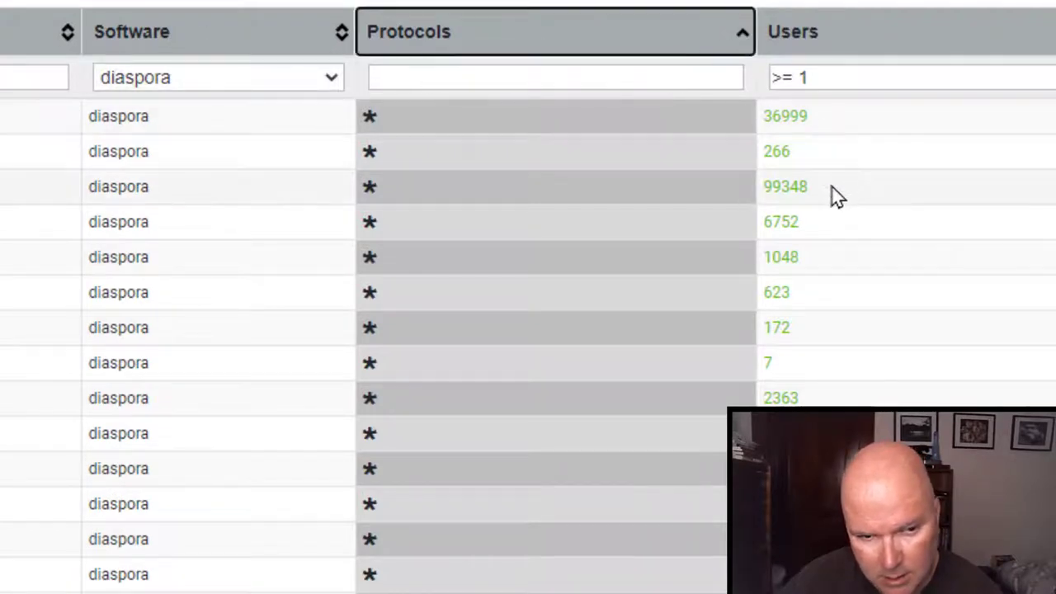
{"action": "right_click", "coordinate": [776, 191]}
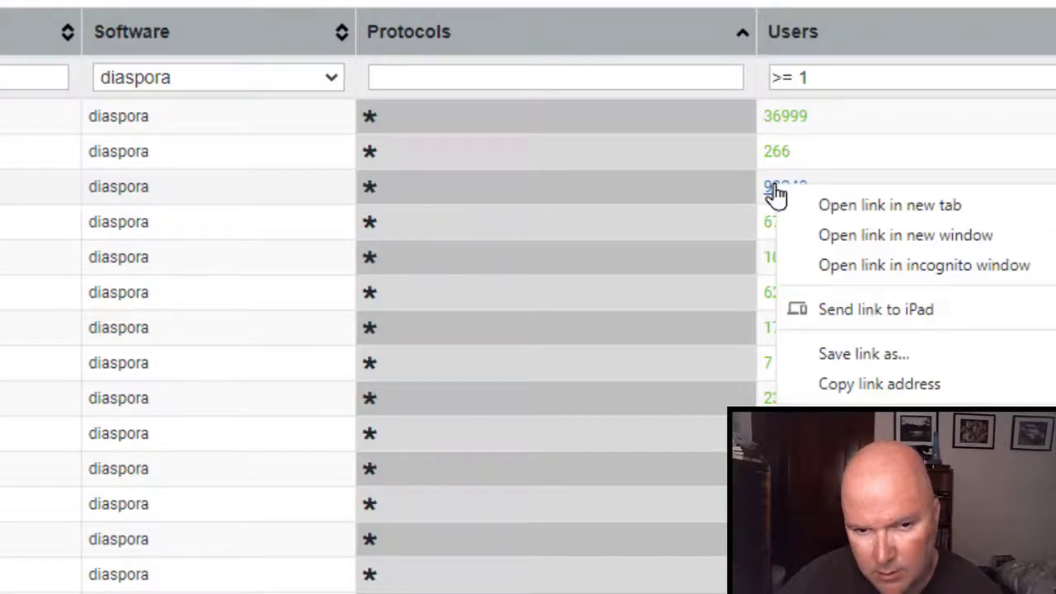
Open diasp.org's users link from the Poduptime table in a new tab and switch to it.
{"action": "left_click", "coordinate": [817, 211]}
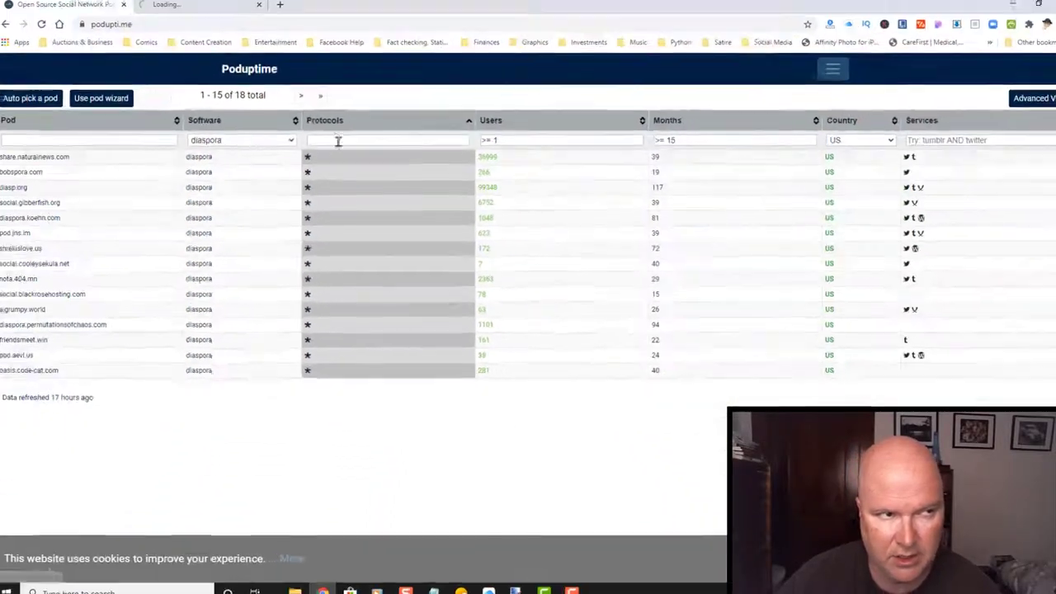
{"action": "left_click", "coordinate": [179, 11]}
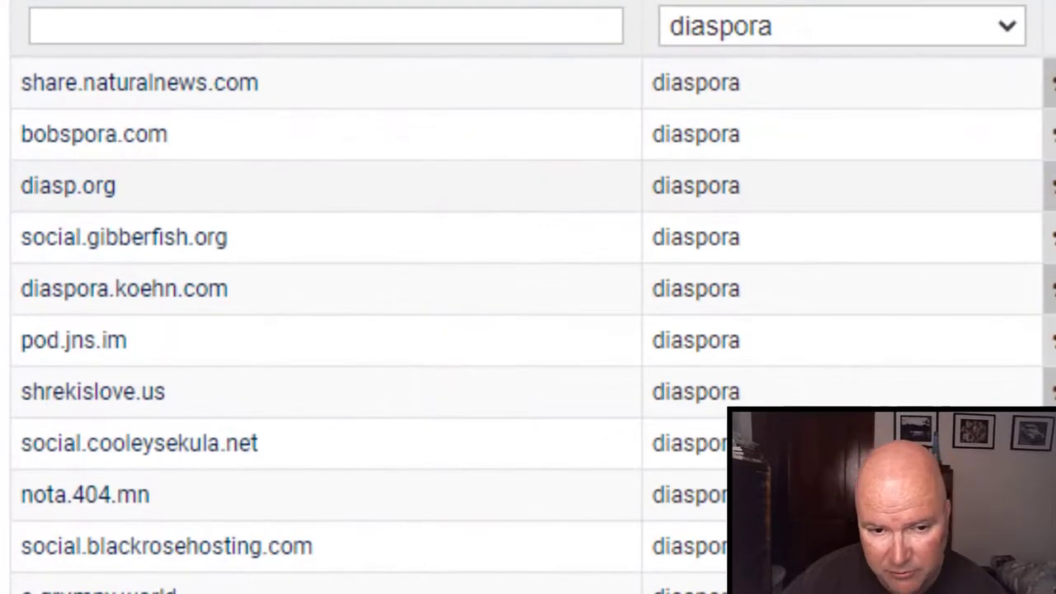
Visit the diasp.org pod from the Pod column link.
{"action": "left_click", "coordinate": [73, 188]}
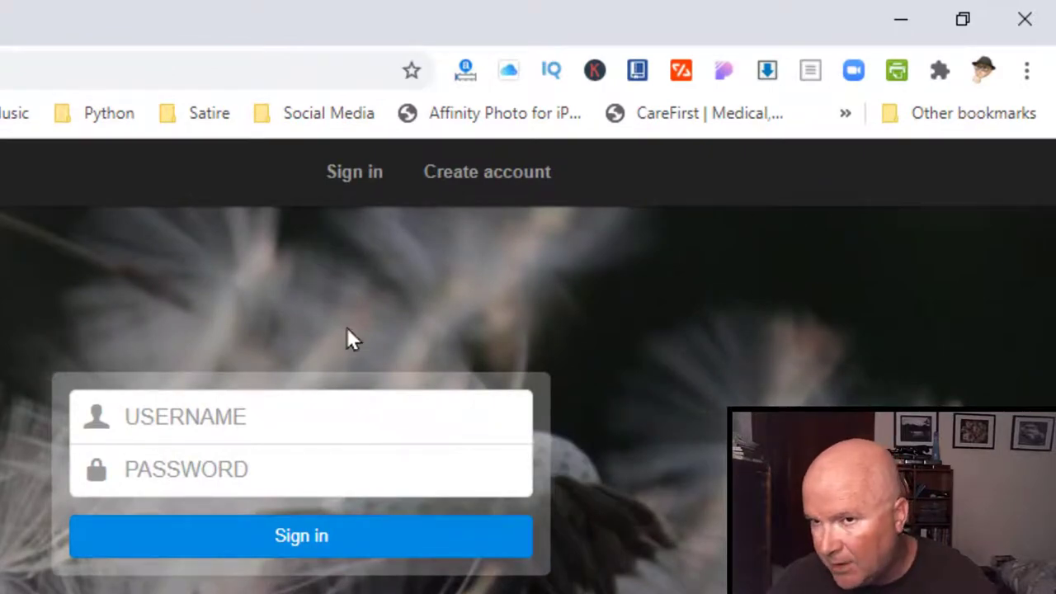
Open diasp.org's account-creation form and fill the e-mail from the saved autofill address.
{"action": "left_click", "coordinate": [485, 175]}
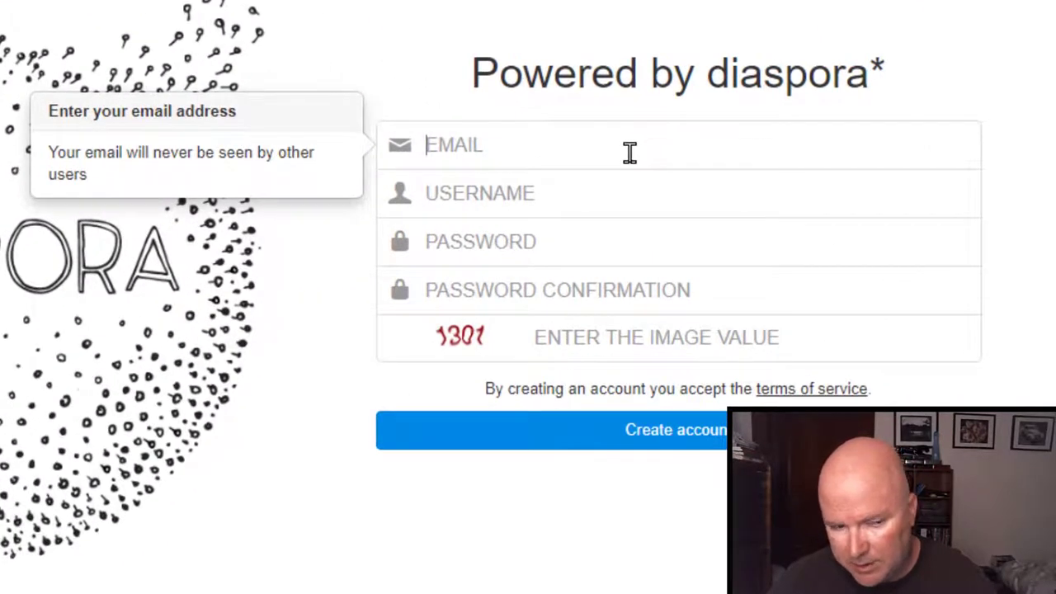
{"action": "left_click", "coordinate": [630, 152]}
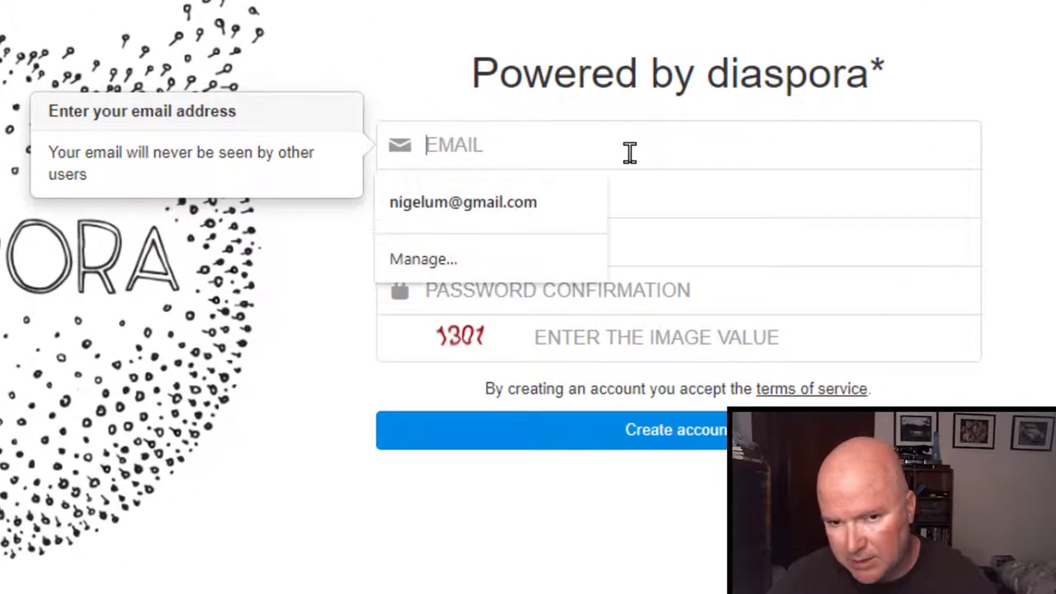
{"action": "left_click", "coordinate": [521, 199]}
Enter the chosen username, the password and its confirmation.
{"action": "left_click", "coordinate": [612, 199]}
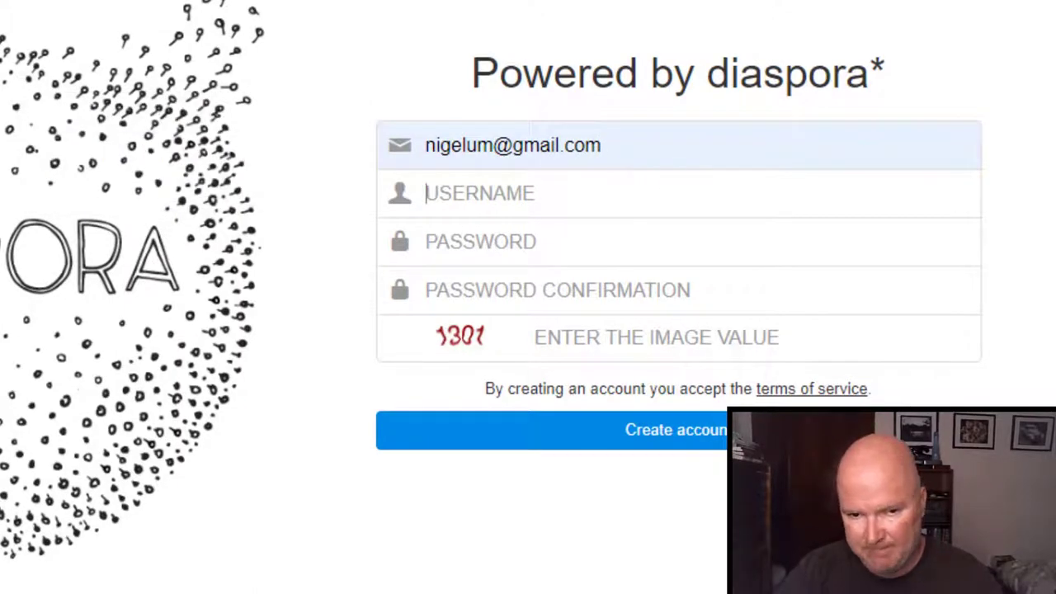
{"action": "type", "text": "Nigelum"}
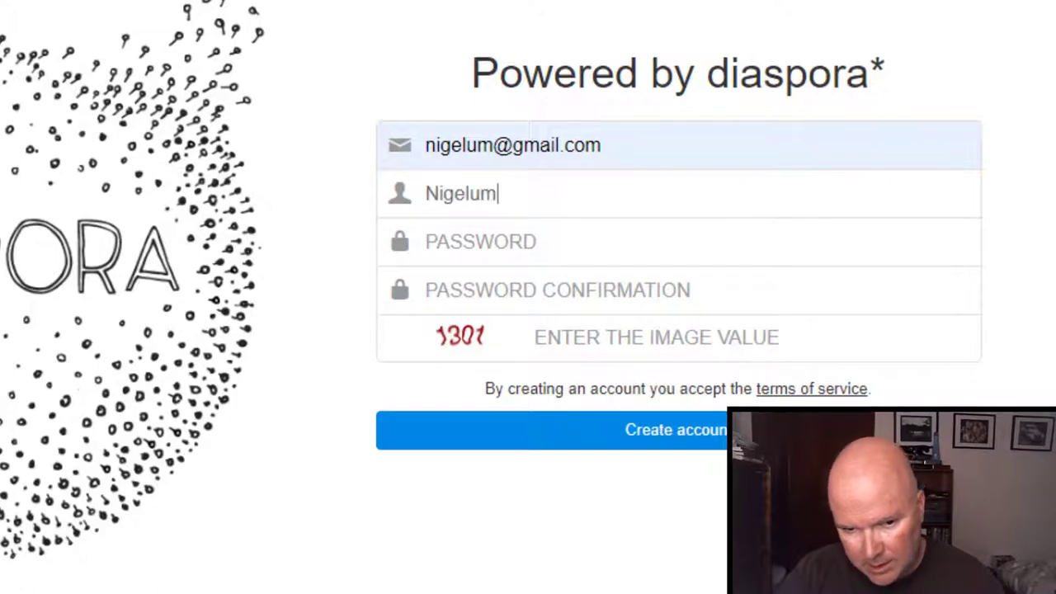
{"action": "key", "text": "Tab"}
{"action": "type", "text": "•••••"}
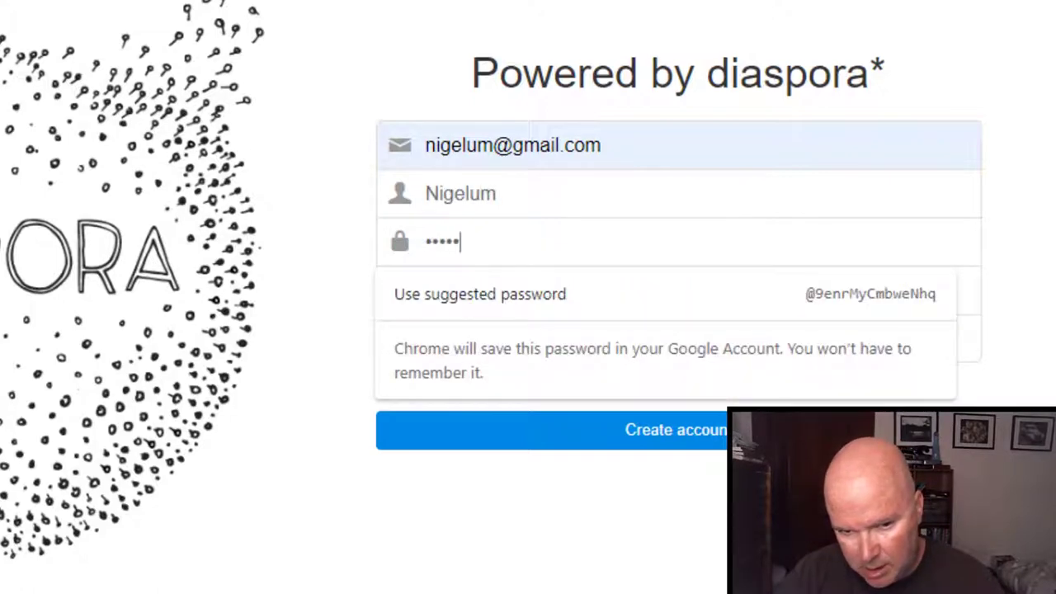
{"action": "type", "text": "•••••"}
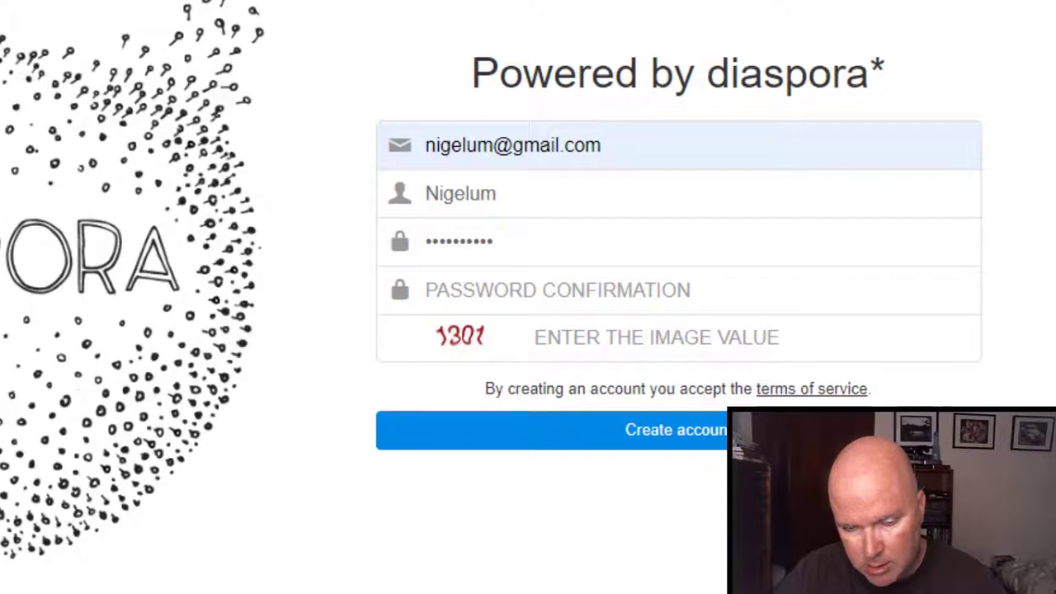
{"action": "left_click", "coordinate": [626, 294]}
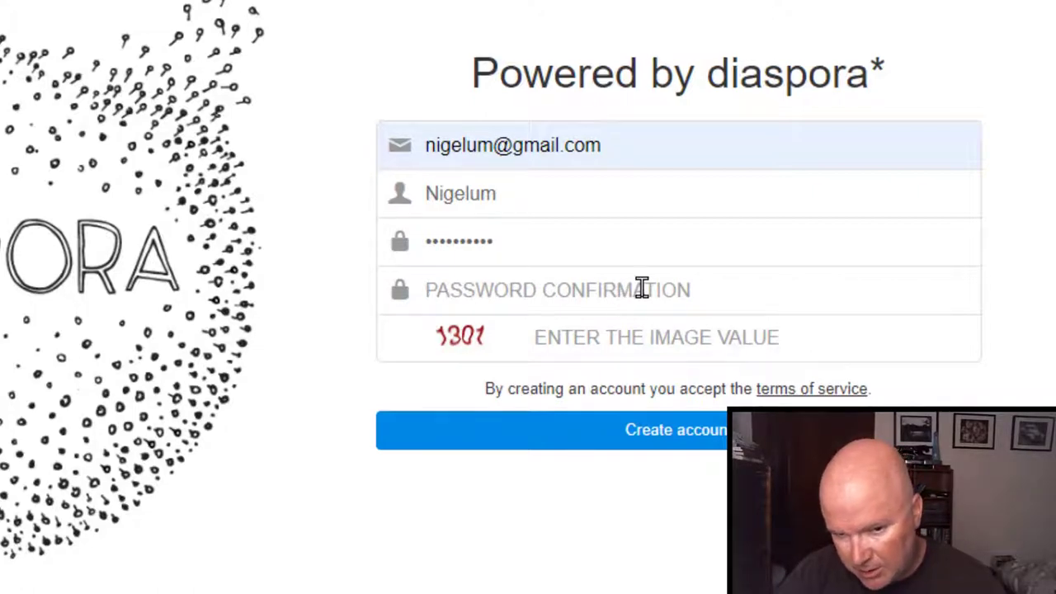
{"action": "type", "text": "••••••••••"}
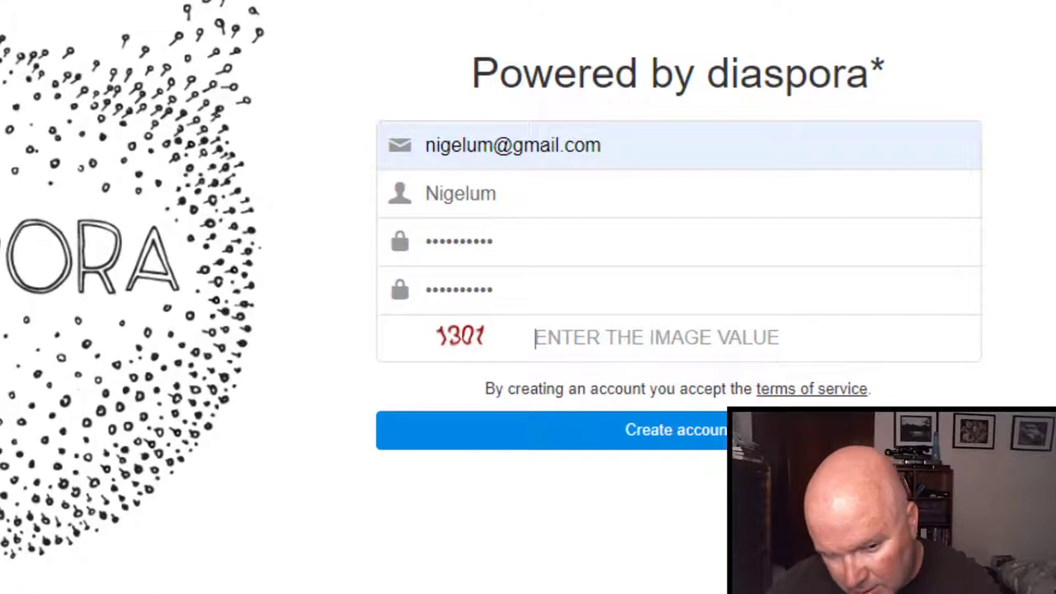
Enter the image verification code, correcting its last character, and submit the sign-up form.
{"action": "type", "text": "1"}
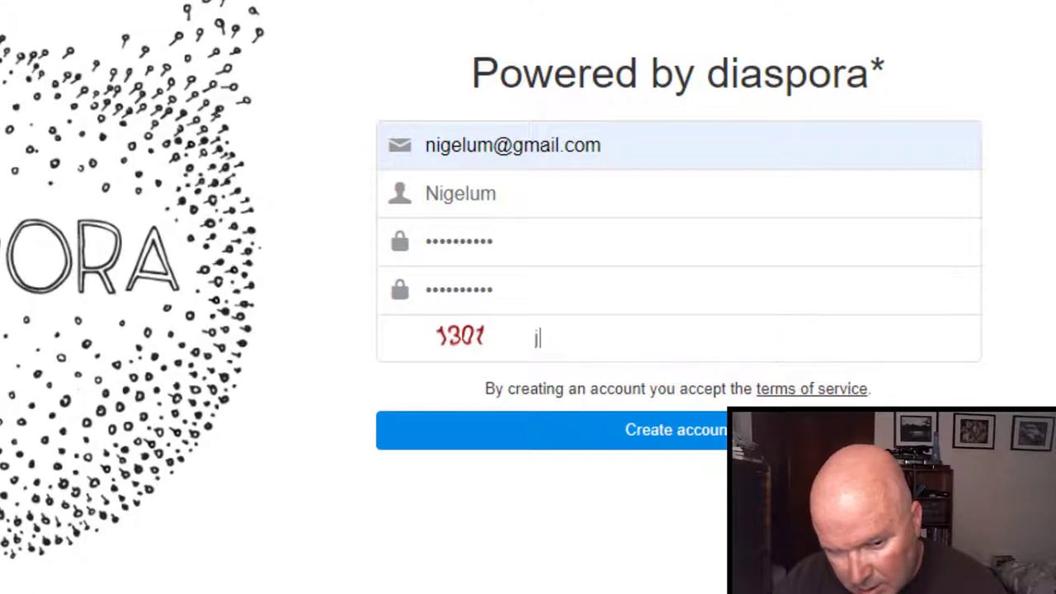
{"action": "type", "text": "306"}
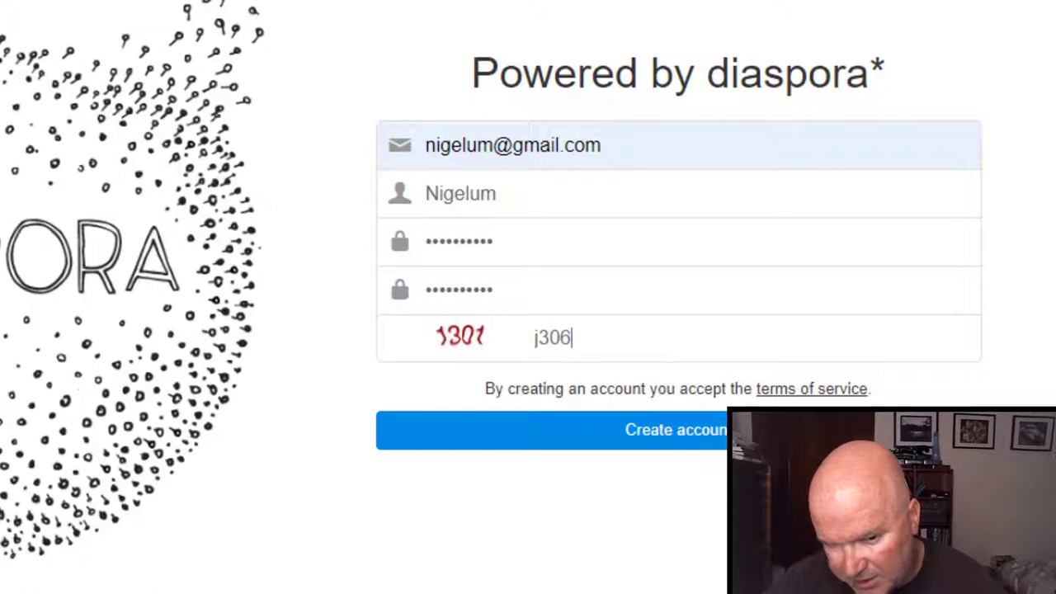
{"action": "key", "text": "BackSpace"}
{"action": "type", "text": "t"}
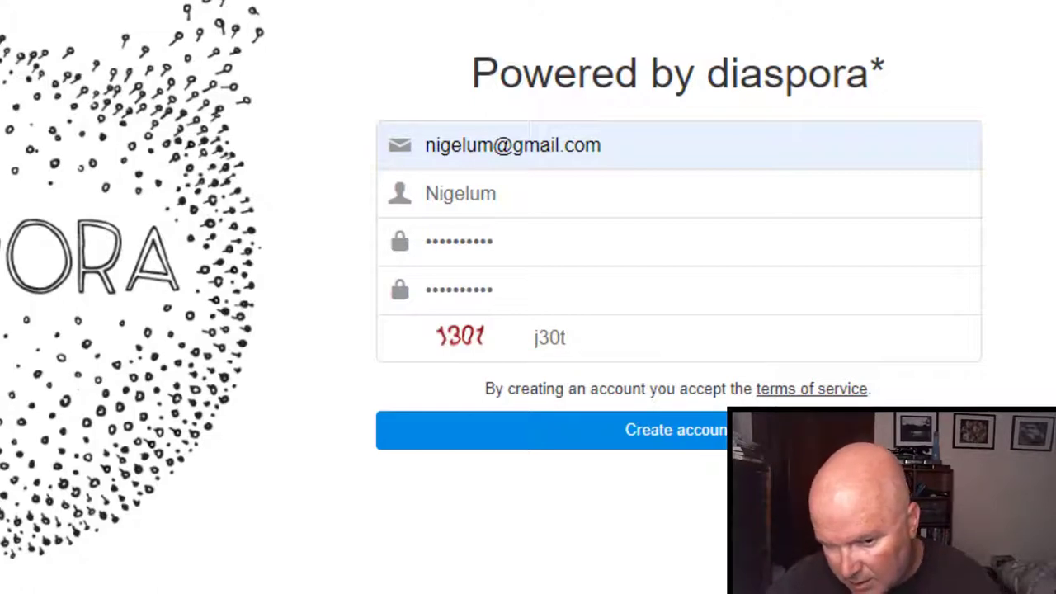
{"action": "left_click", "coordinate": [636, 442]}
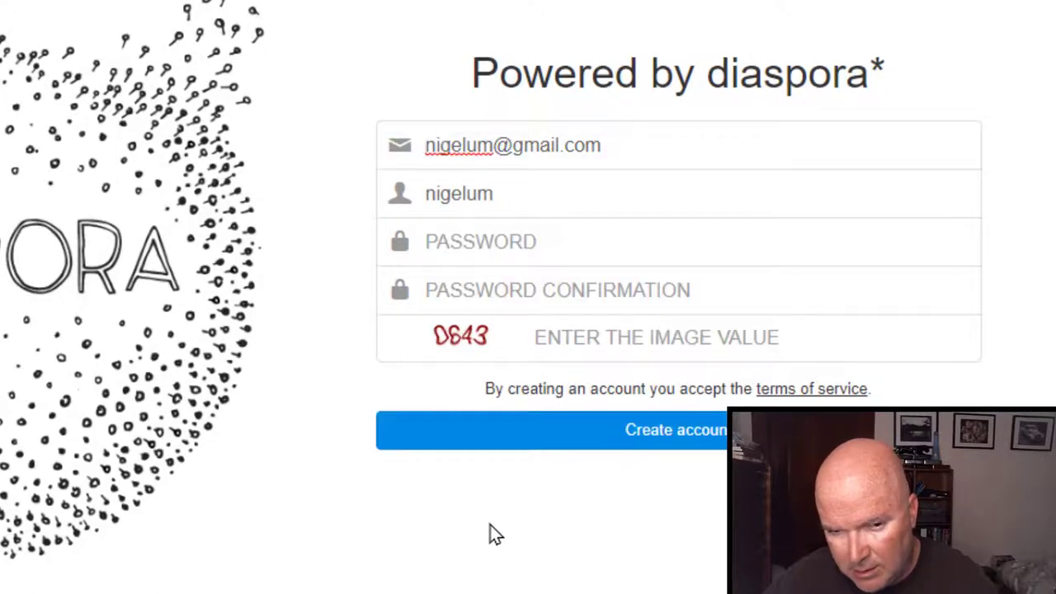
Re-enter the password, its confirmation and image code 643, and resubmit the sign-up form.
{"action": "left_click", "coordinate": [526, 245]}
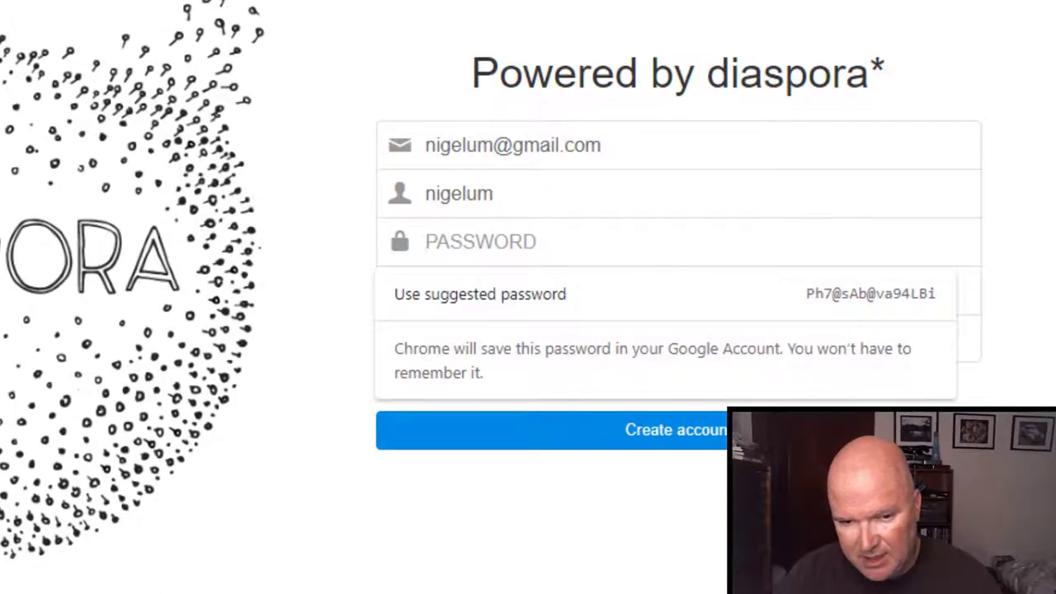
{"action": "type", "text": "••••••••••"}
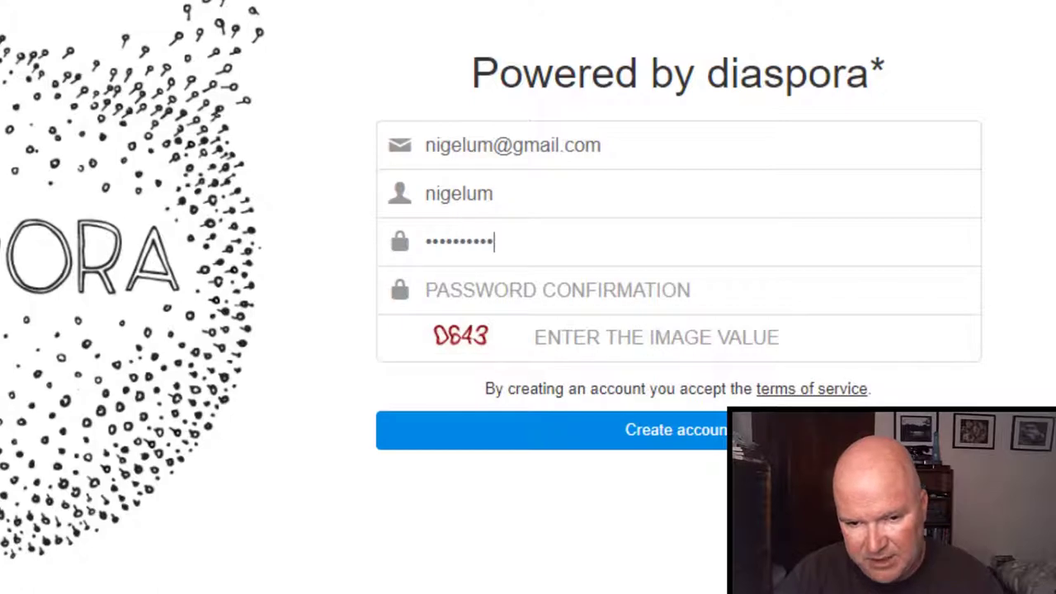
{"action": "key", "text": "Tab"}
{"action": "type", "text": "••••••••"}
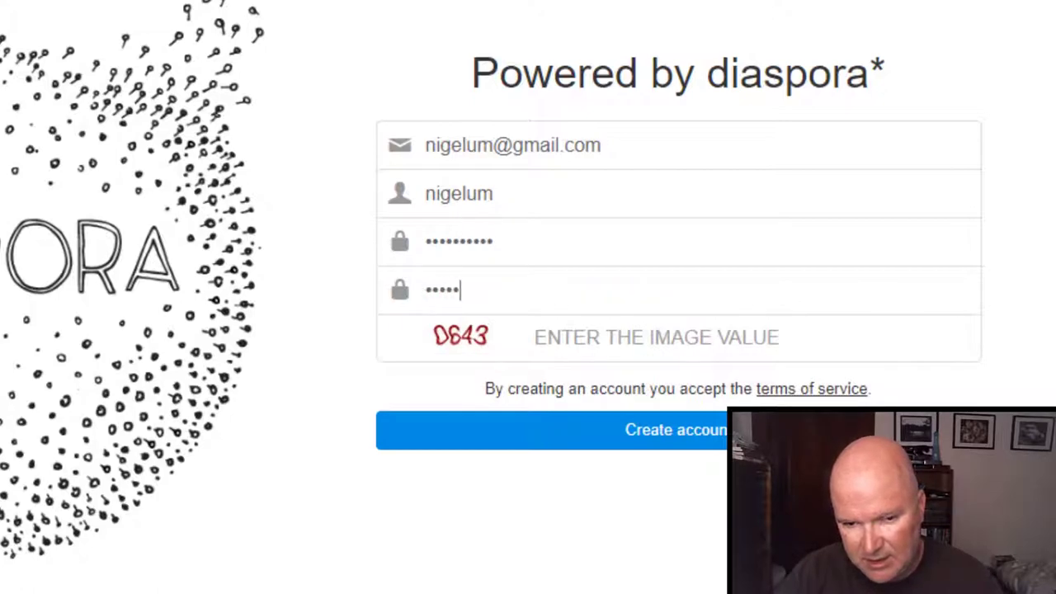
{"action": "type", "text": "••"}
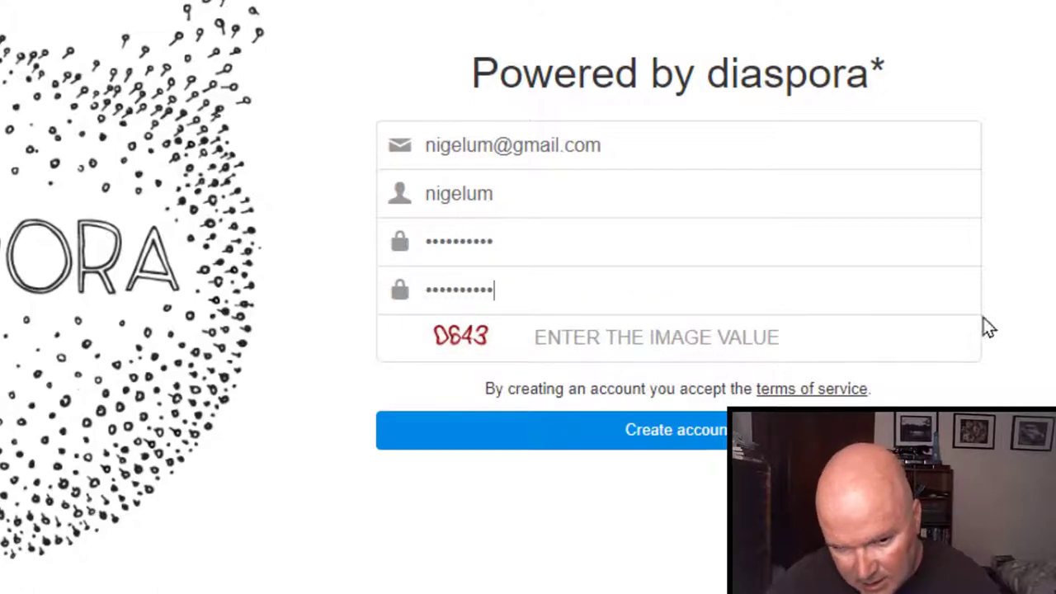
{"action": "left_click", "coordinate": [707, 342]}
{"action": "type", "text": "643"}
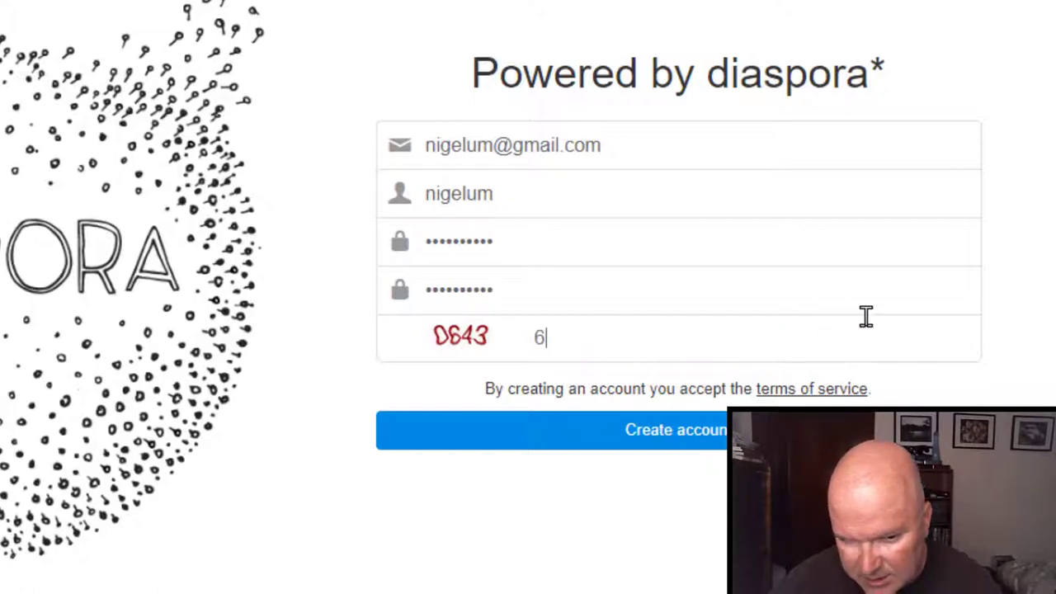
{"action": "left_click", "coordinate": [715, 431]}
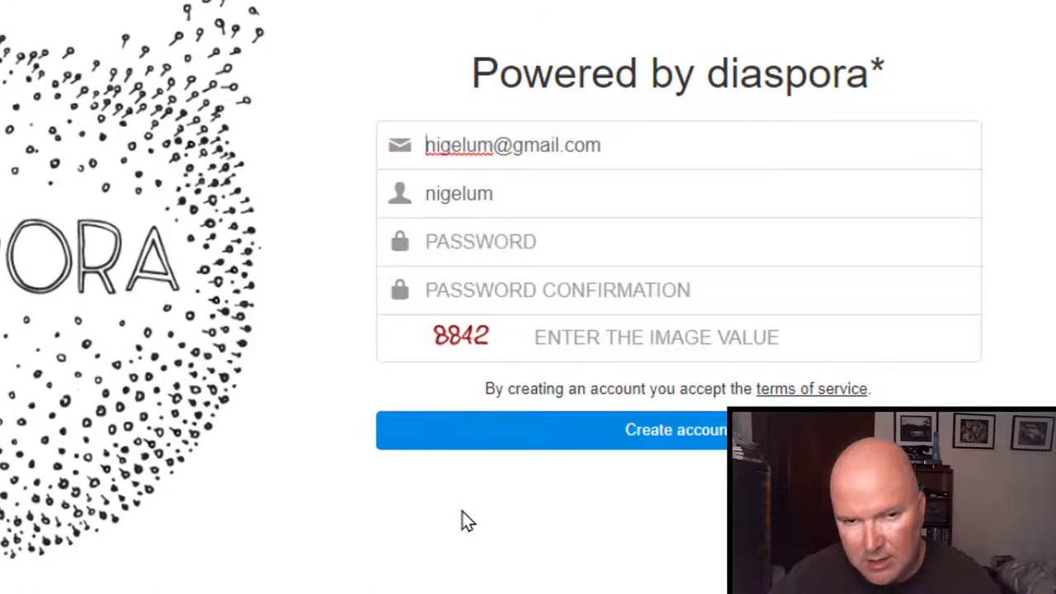
Retype the password and confirmation with image code 8842 and submit, creating the account.
{"action": "left_click", "coordinate": [504, 243]}
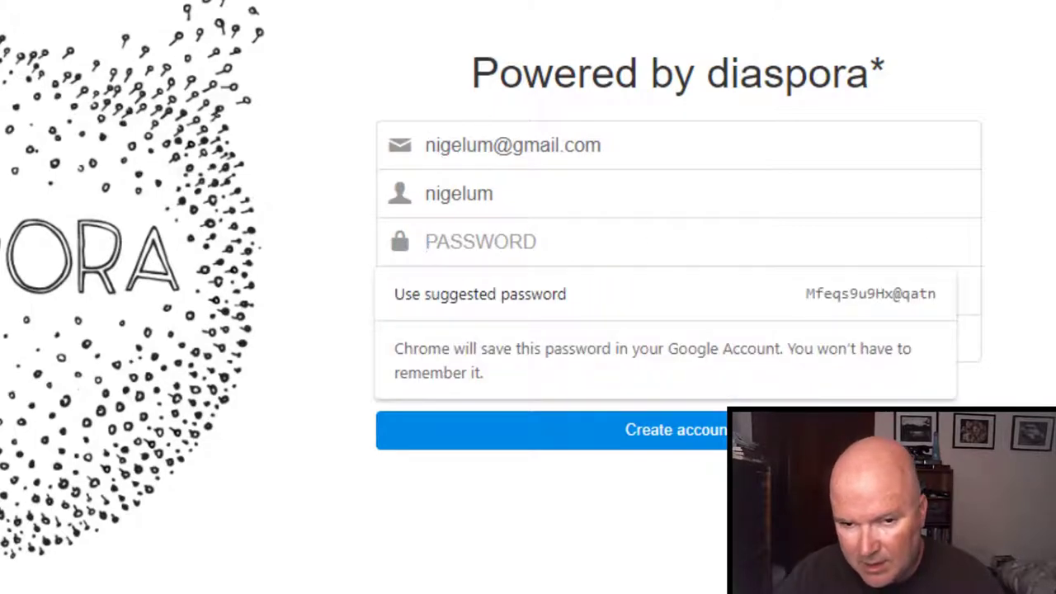
{"action": "type", "text": "•••••••••••"}
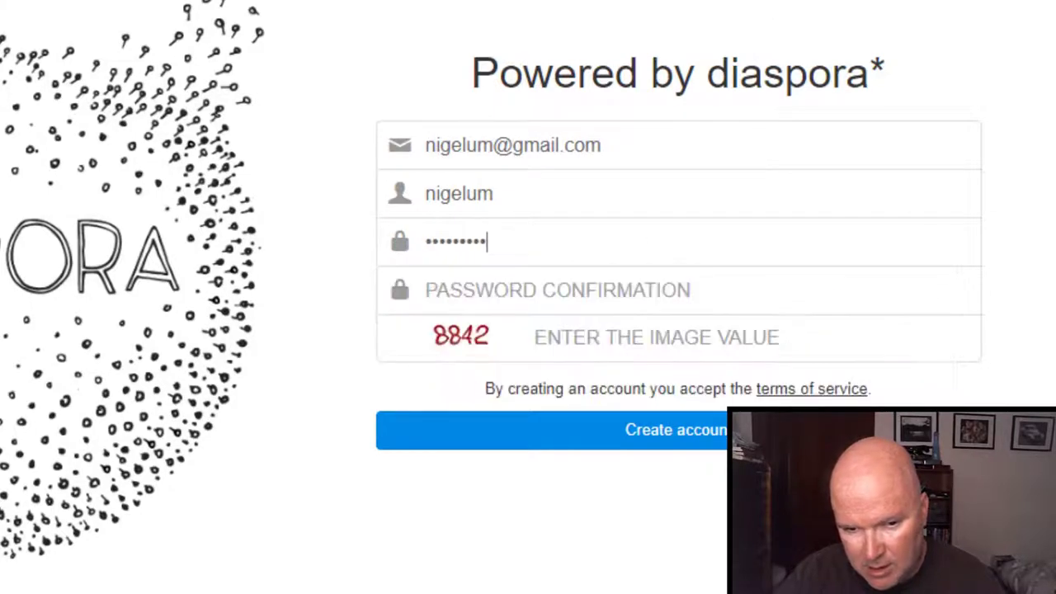
{"action": "left_click", "coordinate": [537, 290]}
{"action": "type", "text": "•••••"}
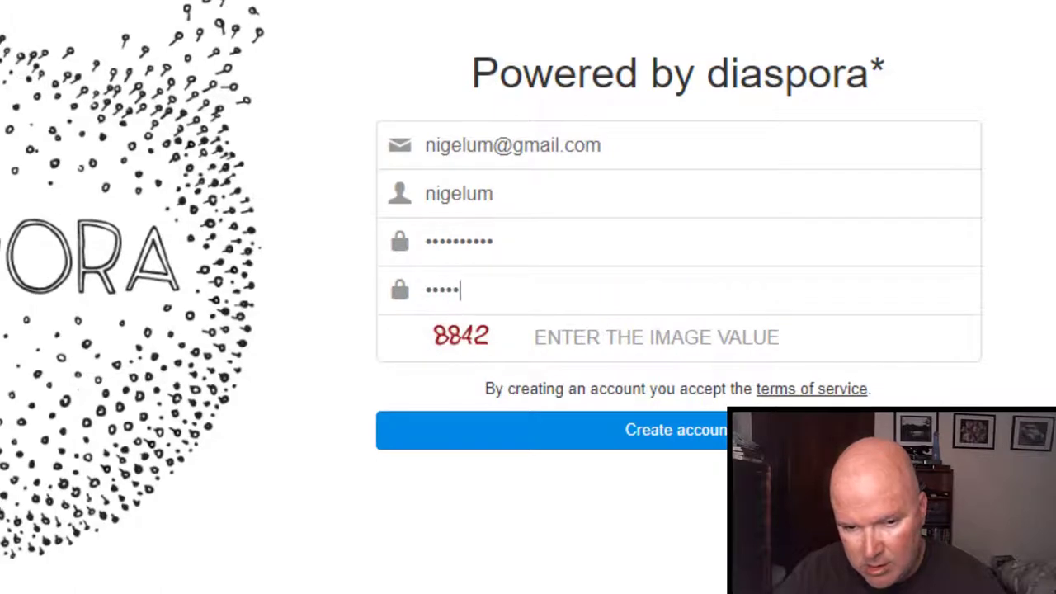
{"action": "type", "text": "••••••"}
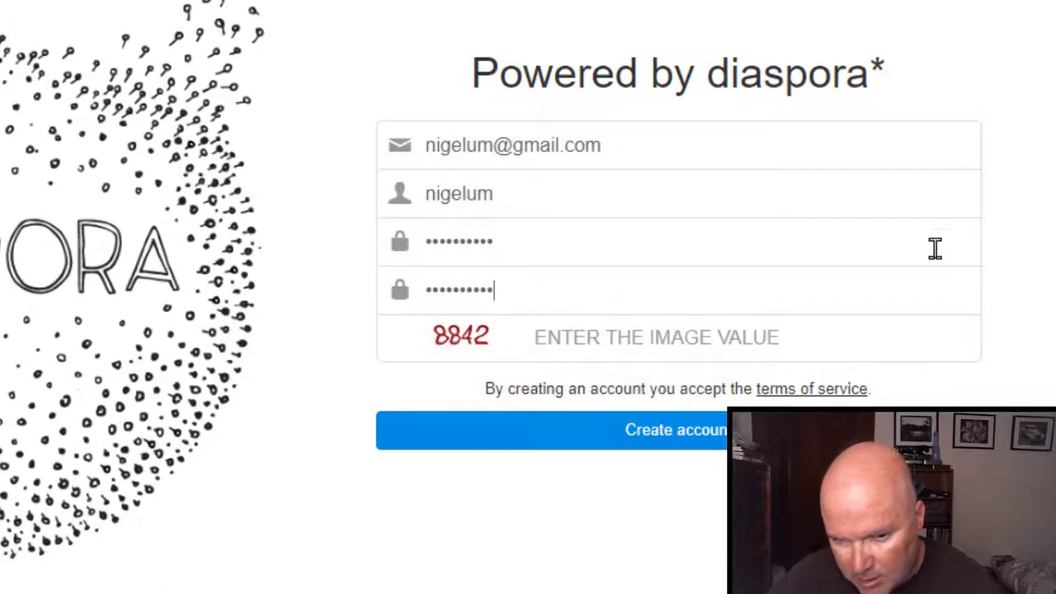
{"action": "left_click", "coordinate": [780, 337]}
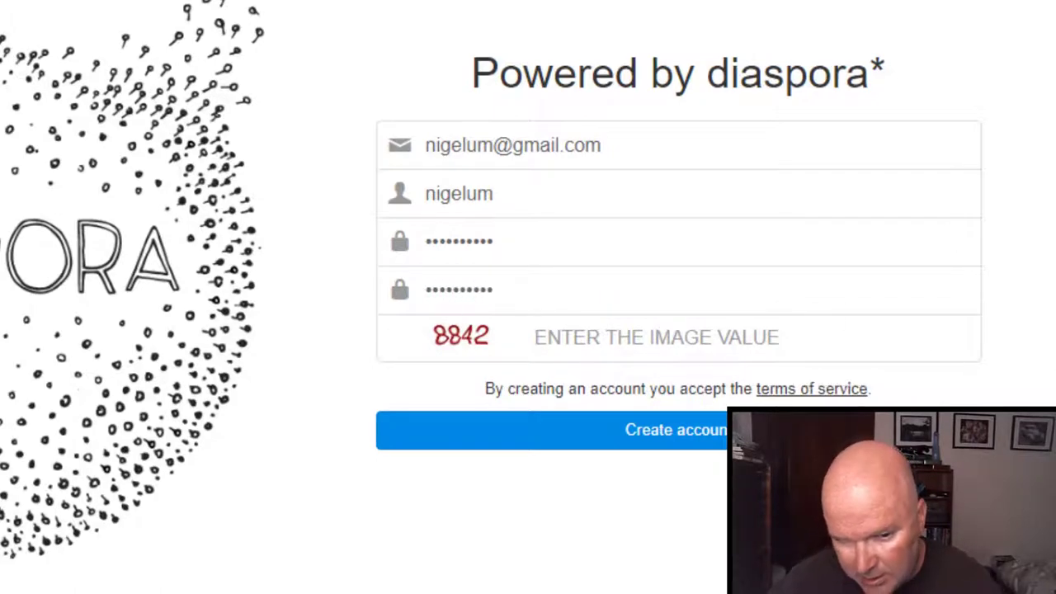
{"action": "type", "text": "8842"}
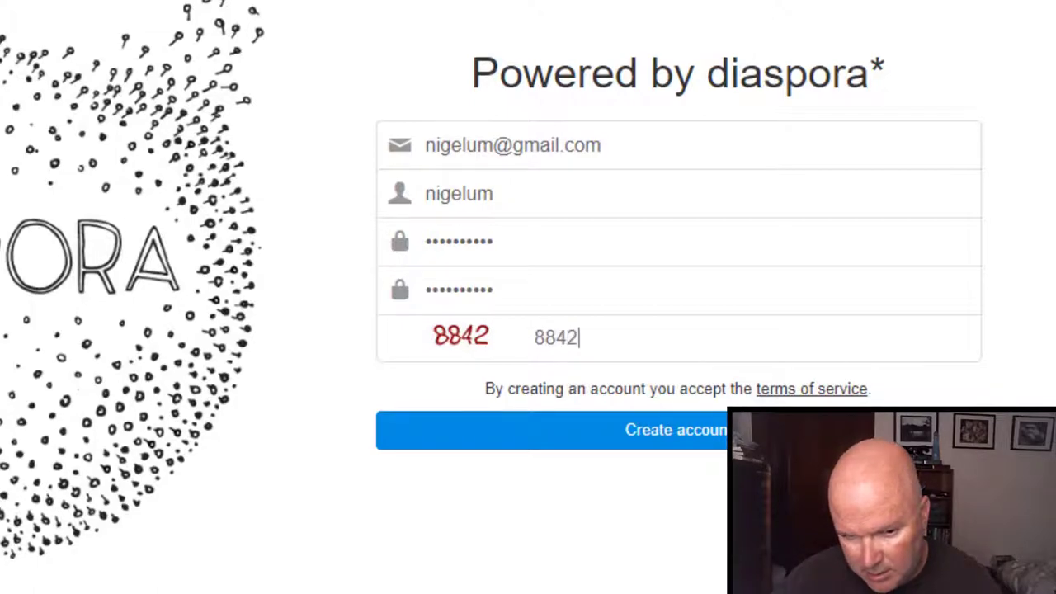
{"action": "left_click", "coordinate": [685, 431]}
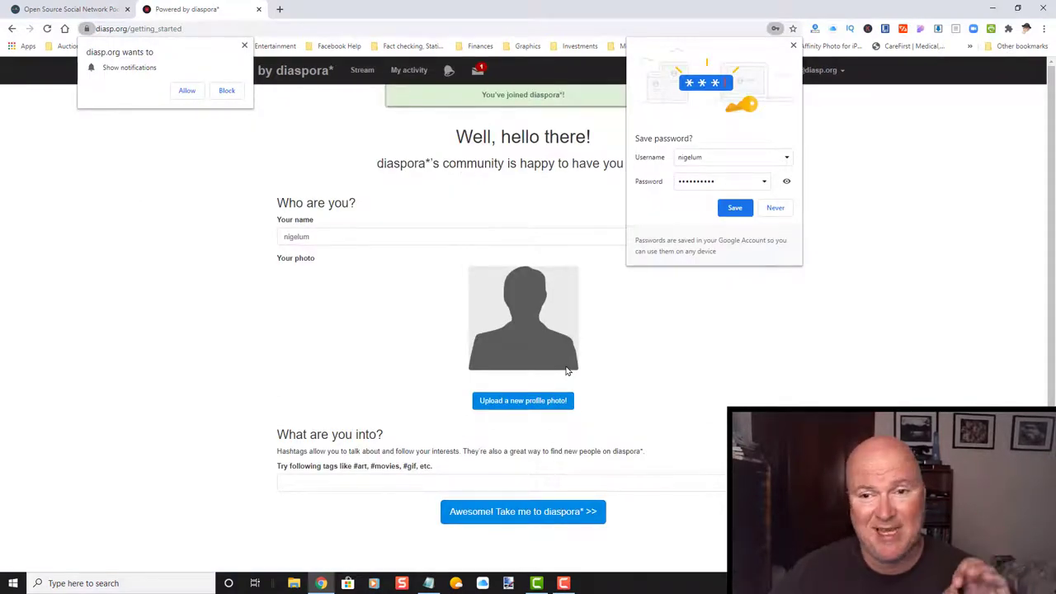
Save the new account password in Chrome and block diasp.org notifications.
{"action": "left_click", "coordinate": [735, 209]}
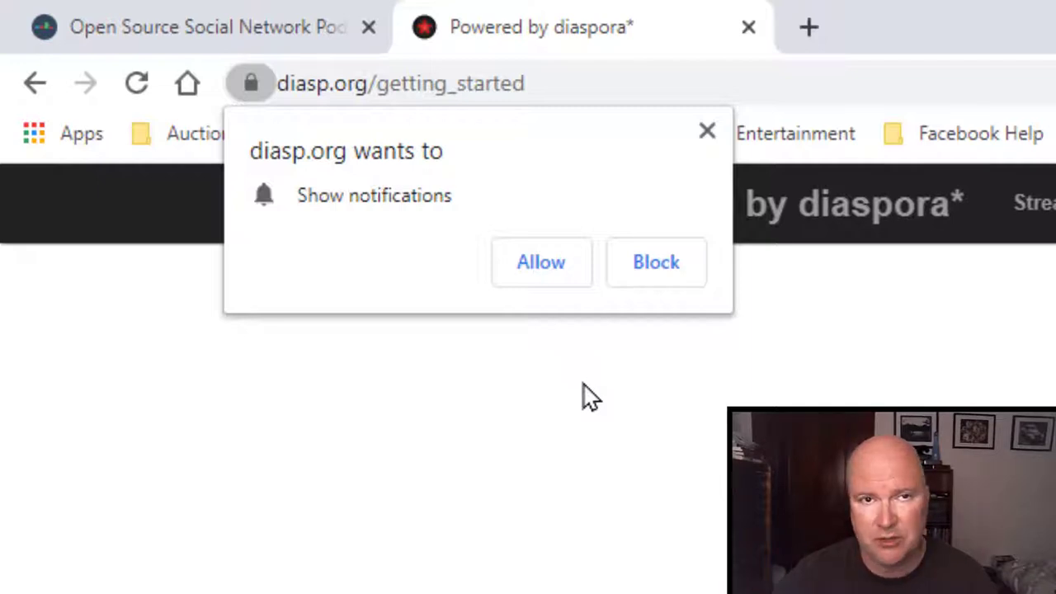
{"action": "left_click", "coordinate": [653, 272]}
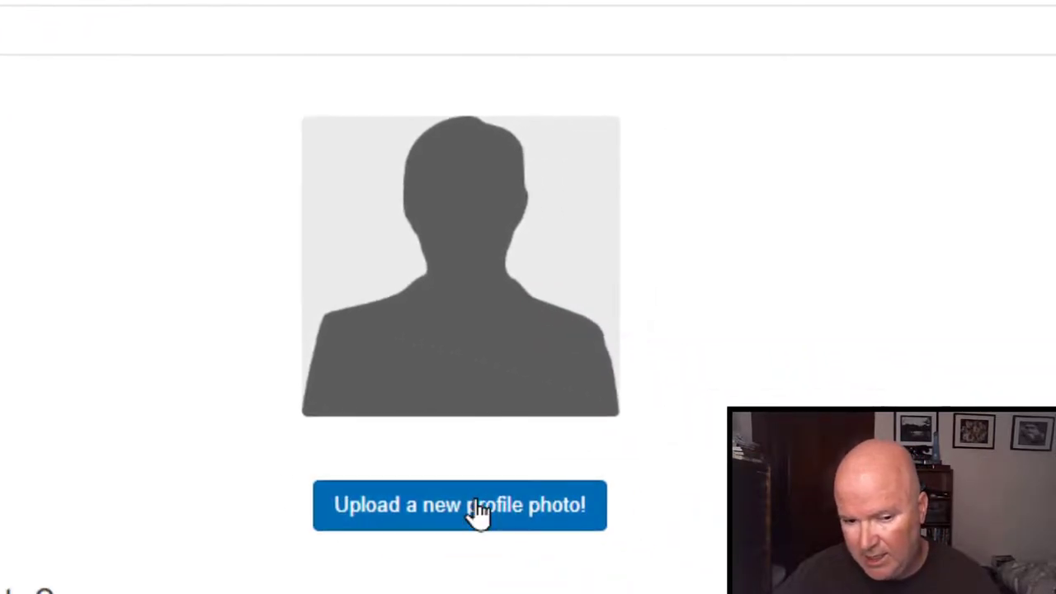
Upload 2016-12-15 15.58.43.jpg from the Pictures folder as the profile photo.
{"action": "left_click", "coordinate": [479, 511]}
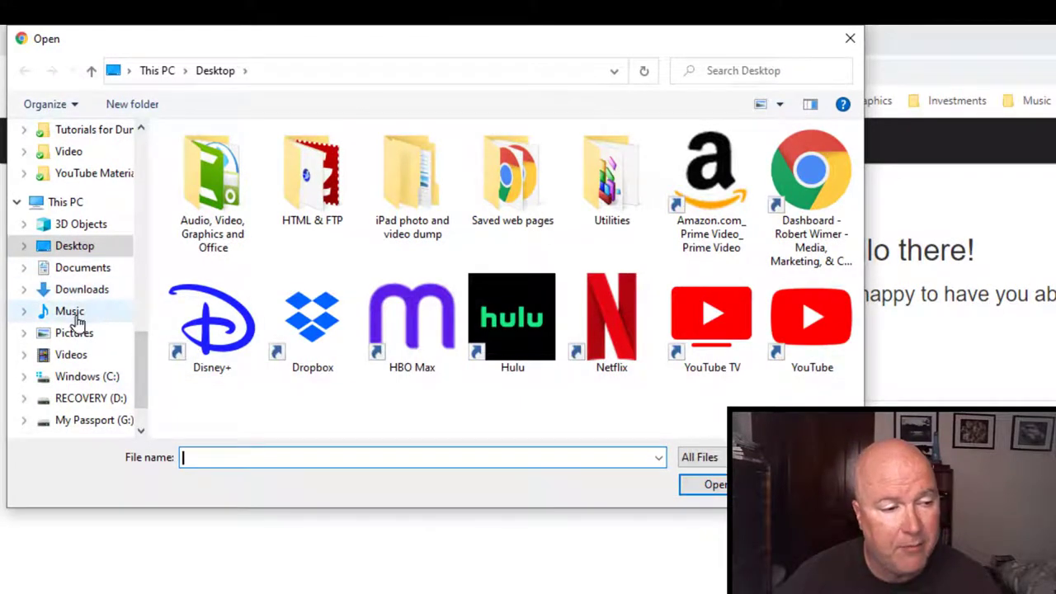
{"action": "left_click", "coordinate": [73, 334]}
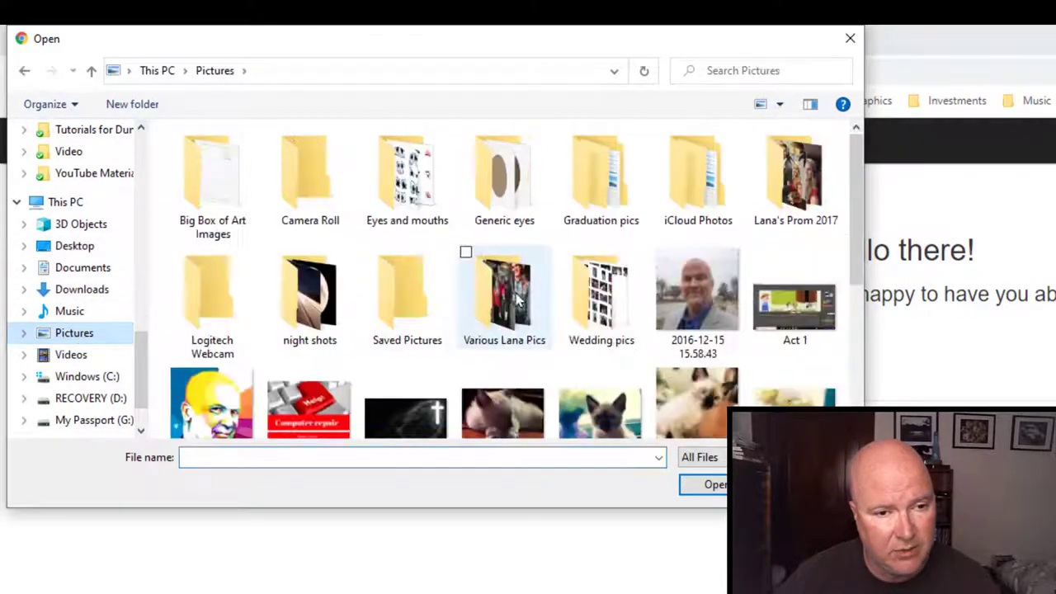
{"action": "left_click", "coordinate": [673, 309]}
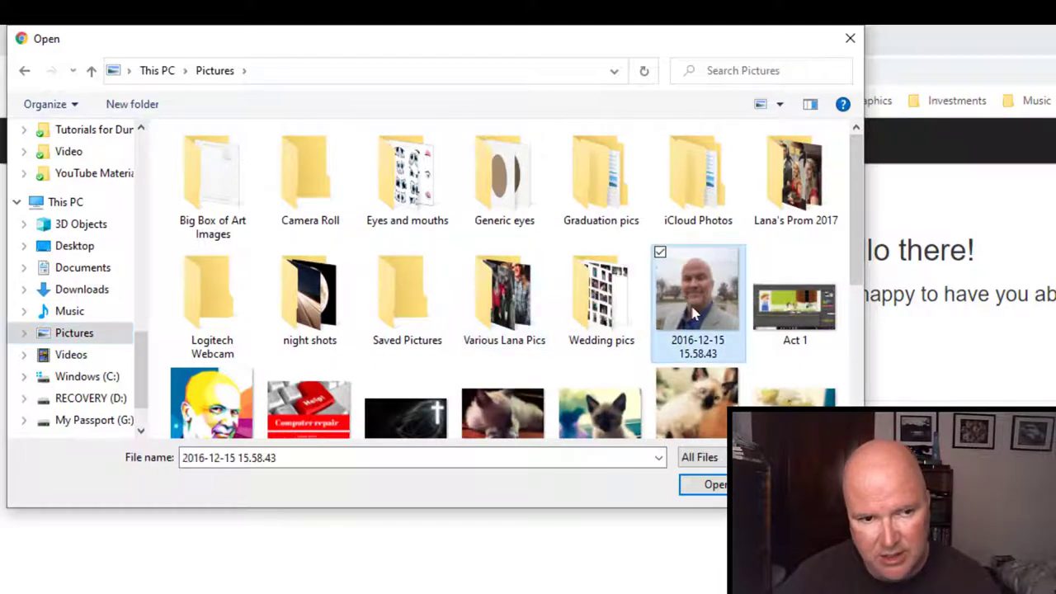
{"action": "left_click", "coordinate": [707, 484]}
{"action": "scroll", "coordinate": [172, 213], "scroll_direction": "down", "scroll_amount": 3}
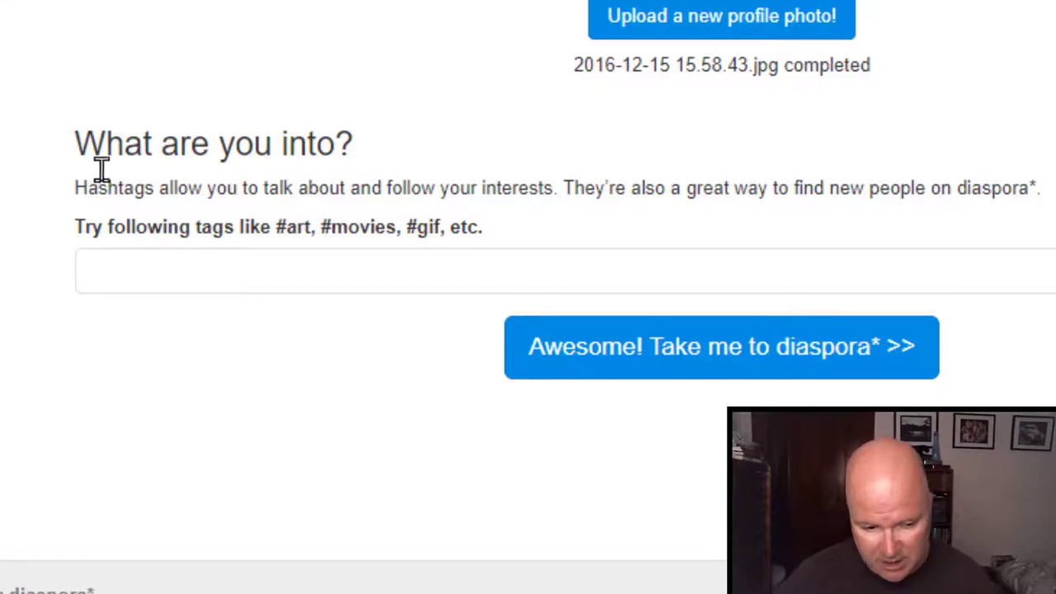
Follow #Christian, #SciFi and #Fantasy as interests, then start typing #Libertarian.
{"action": "left_click", "coordinate": [163, 259]}
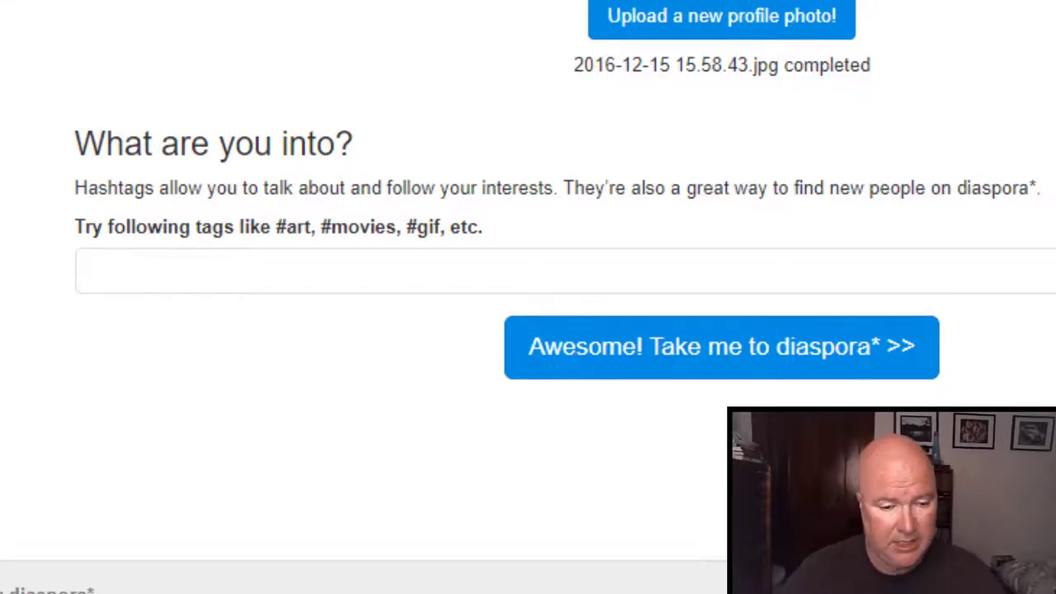
{"action": "type", "text": "#"}
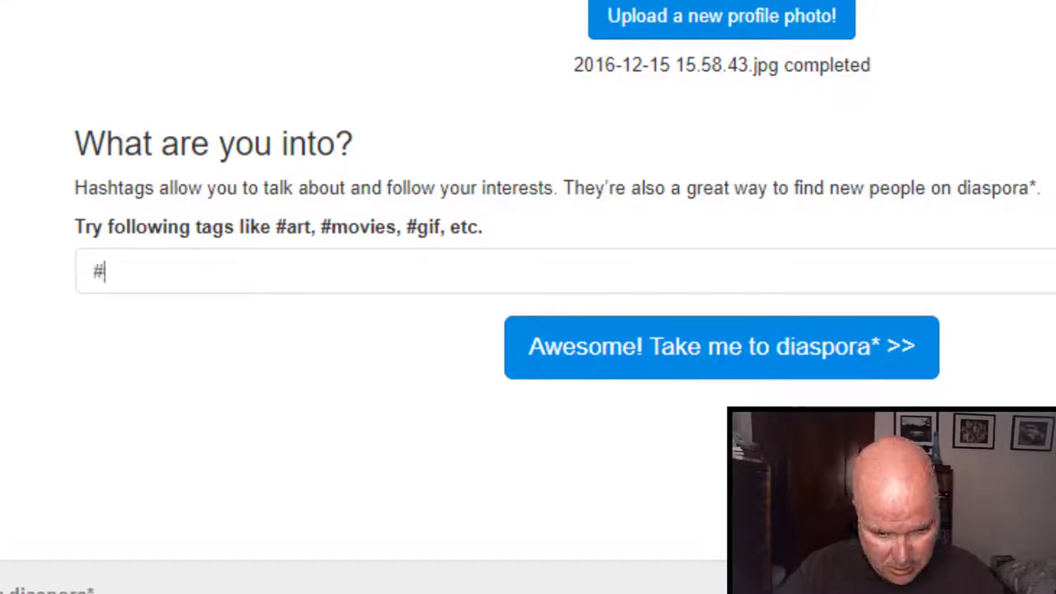
{"action": "type", "text": "Christian"}
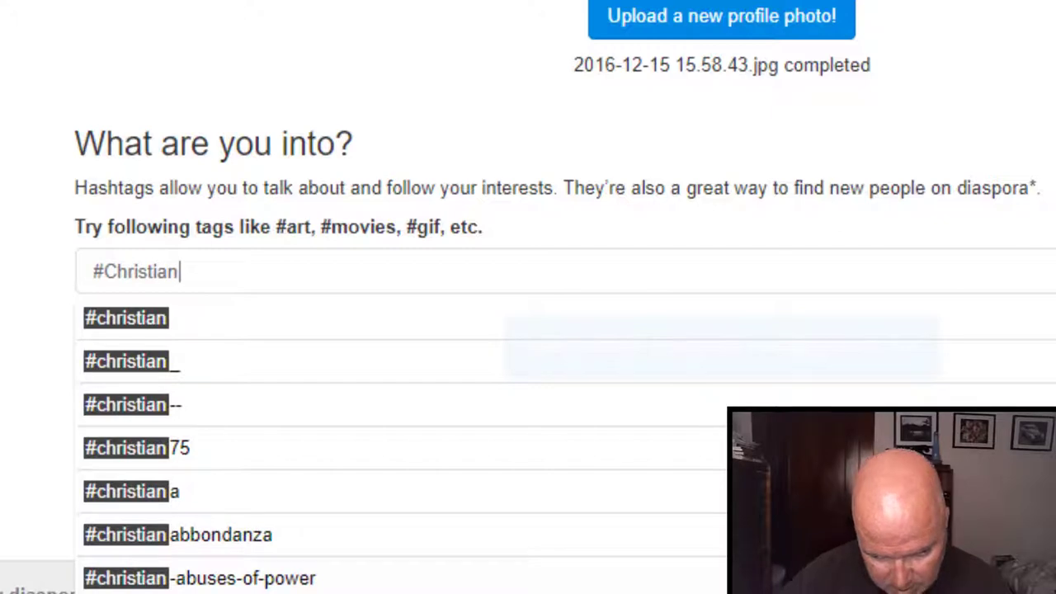
{"action": "key", "text": "Return"}
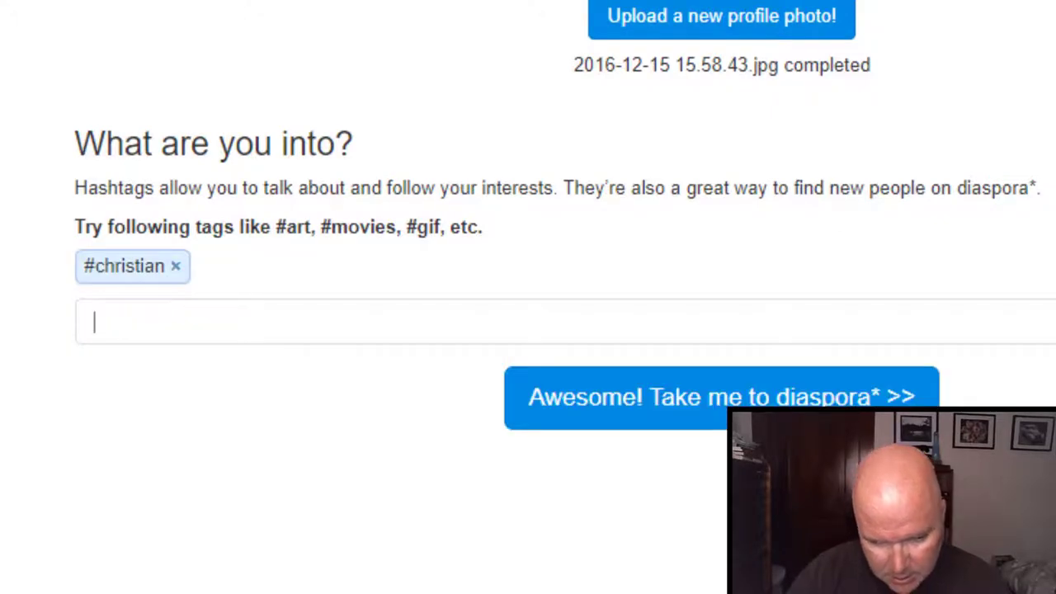
{"action": "type", "text": "#"}
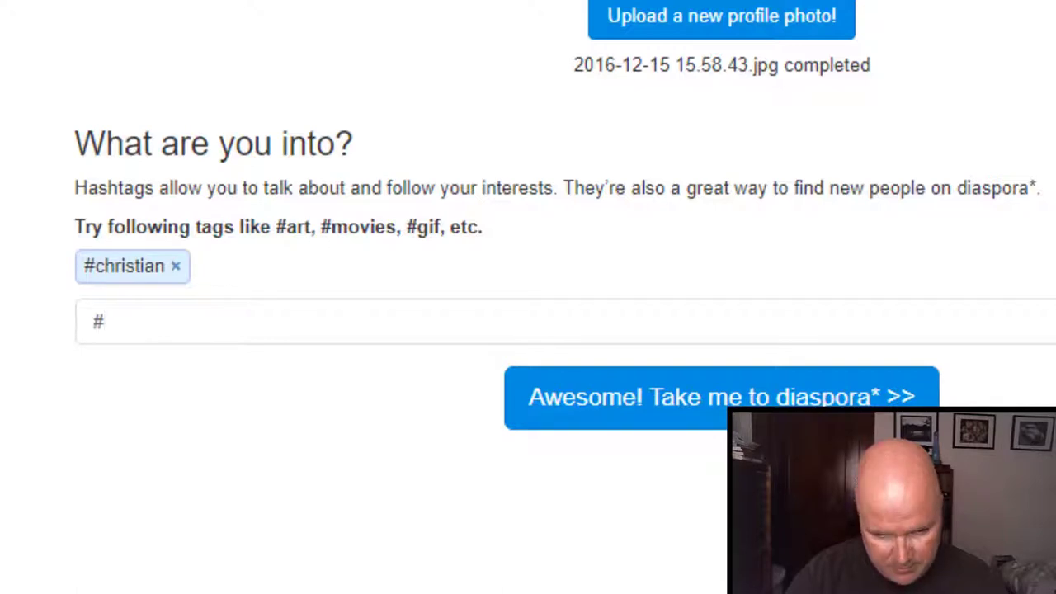
{"action": "type", "text": "SciFi"}
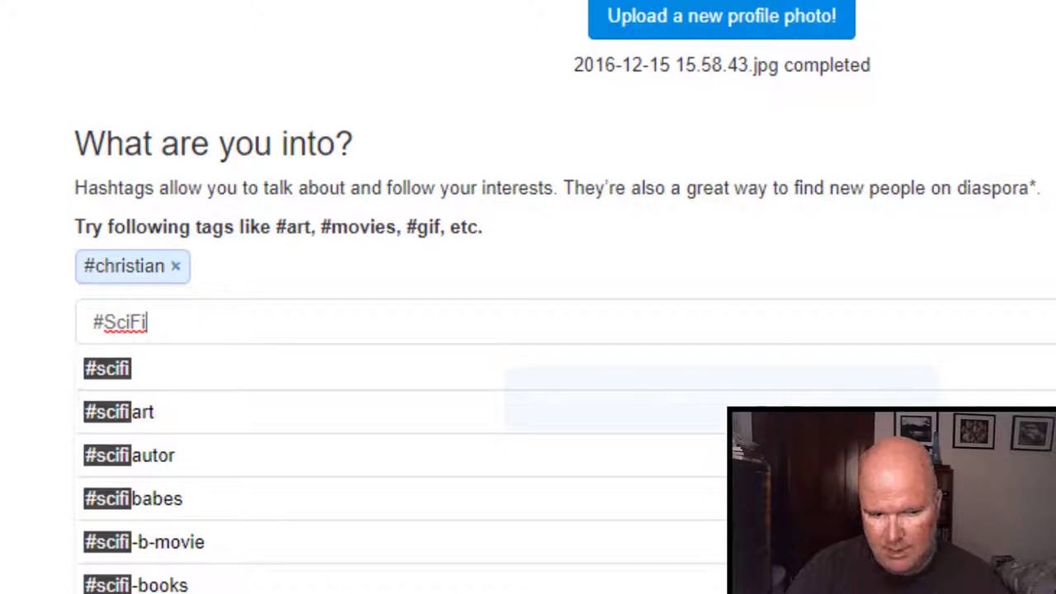
{"action": "key", "text": "Return"}
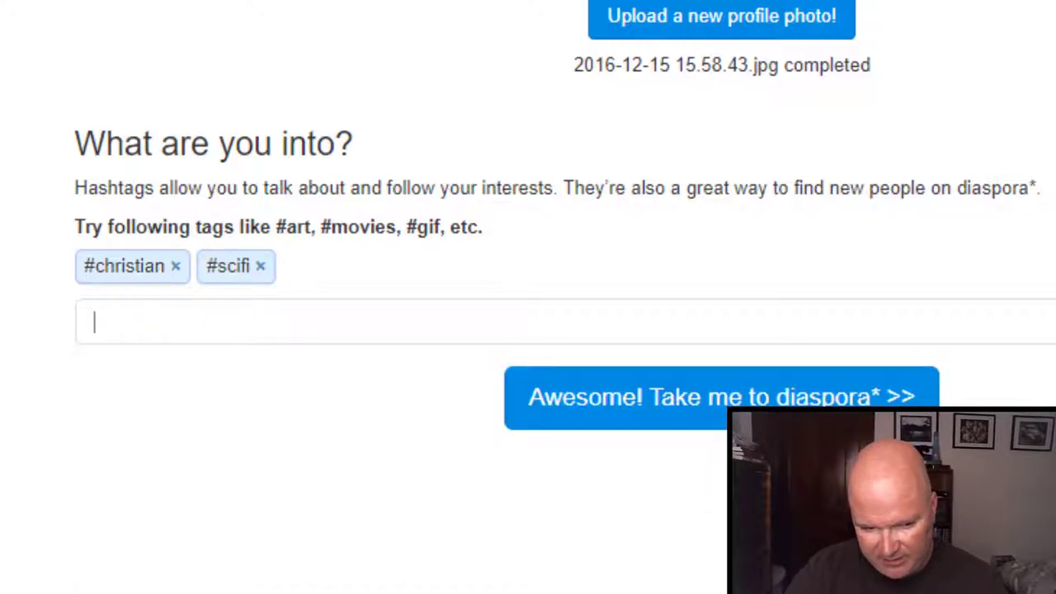
{"action": "type", "text": "#Fantasy"}
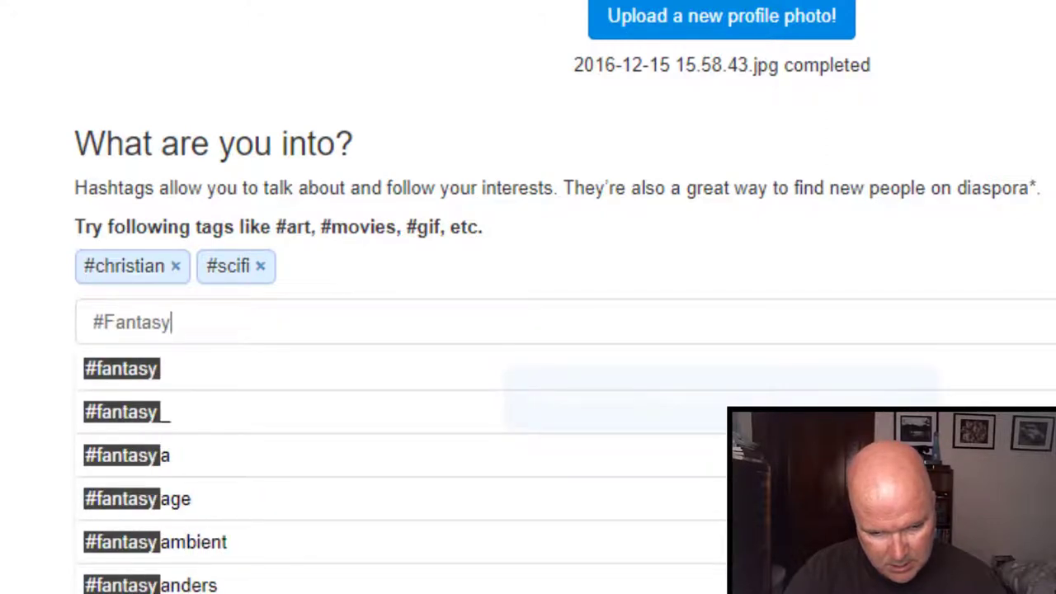
{"action": "key", "text": "Return"}
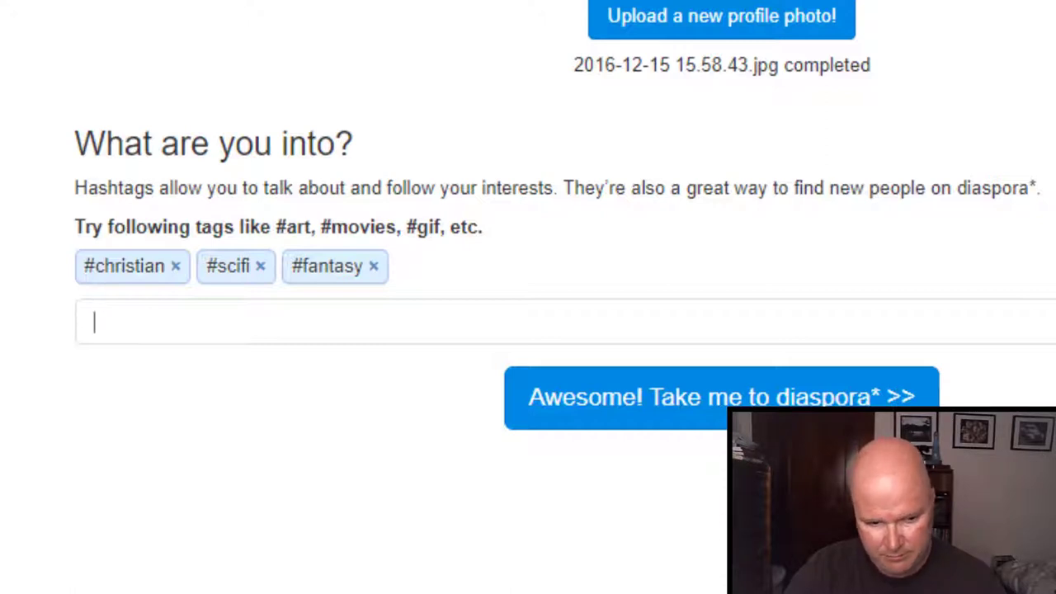
{"action": "type", "text": "#"}
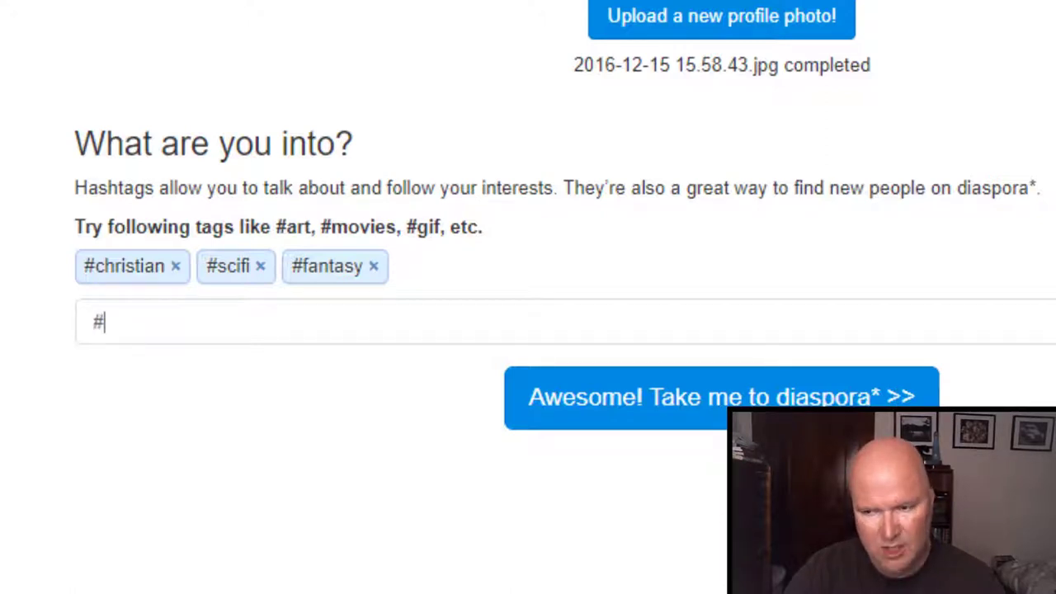
{"action": "type", "text": "Lib"}
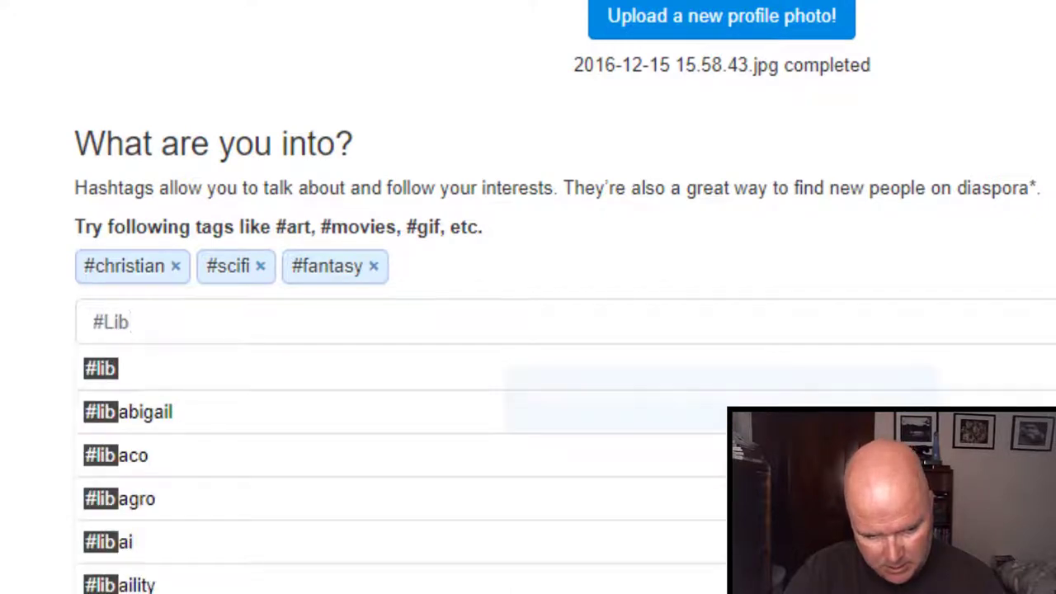
{"action": "type", "text": "ertar"}
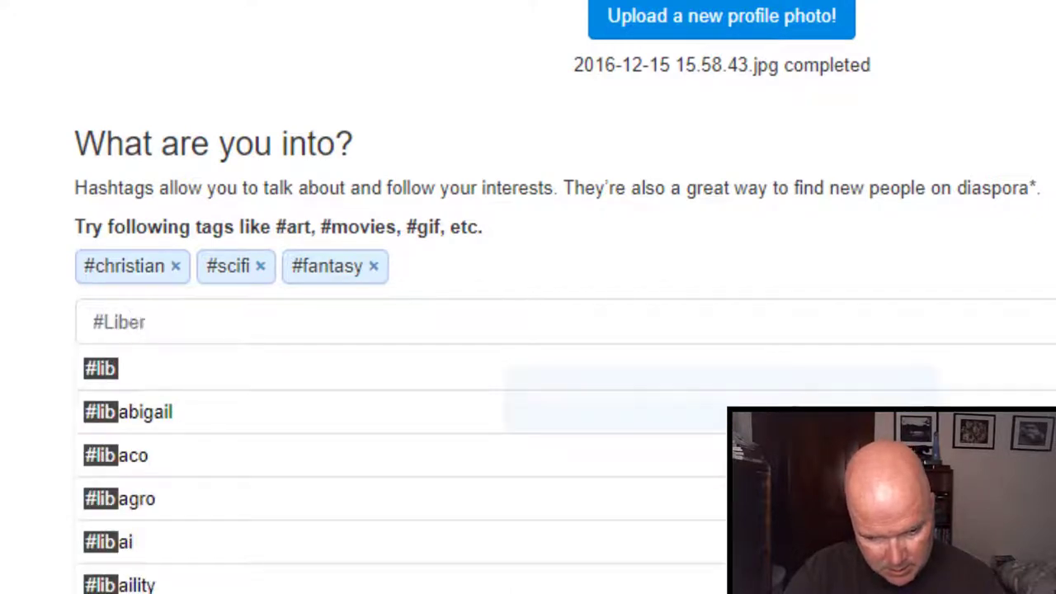
{"action": "type", "text": "ian"}
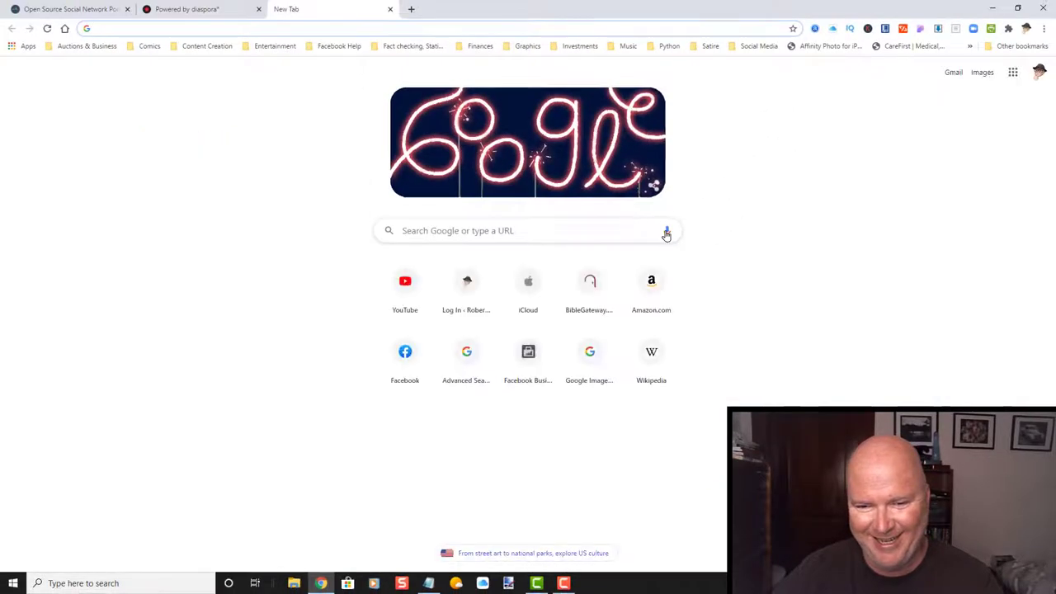
Look up 'libertarian' with a Google voice search, then close the Google tab.
{"action": "left_click", "coordinate": [667, 233]}
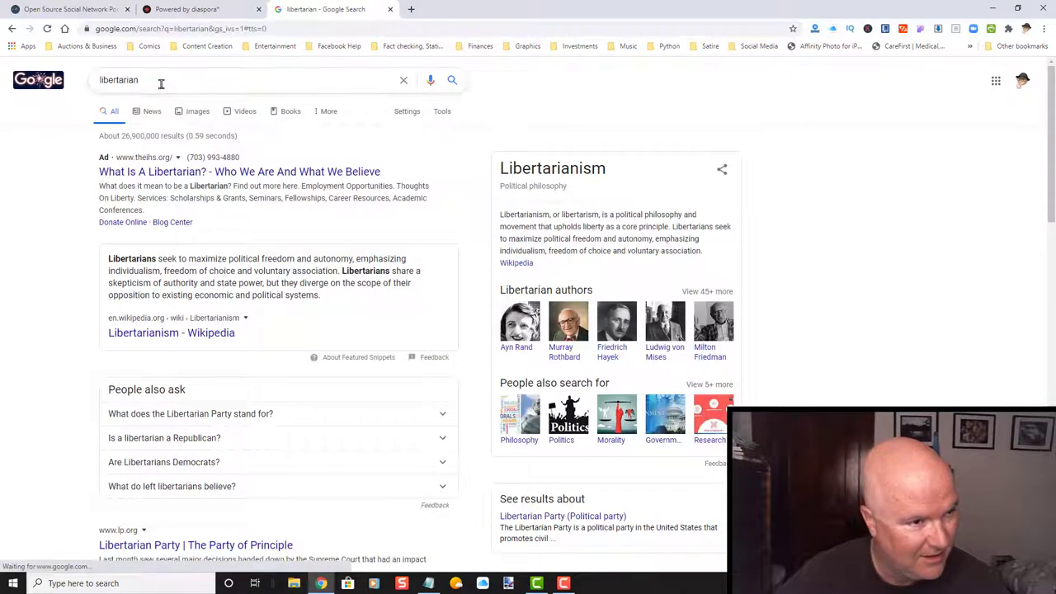
{"action": "left_click", "coordinate": [391, 9]}
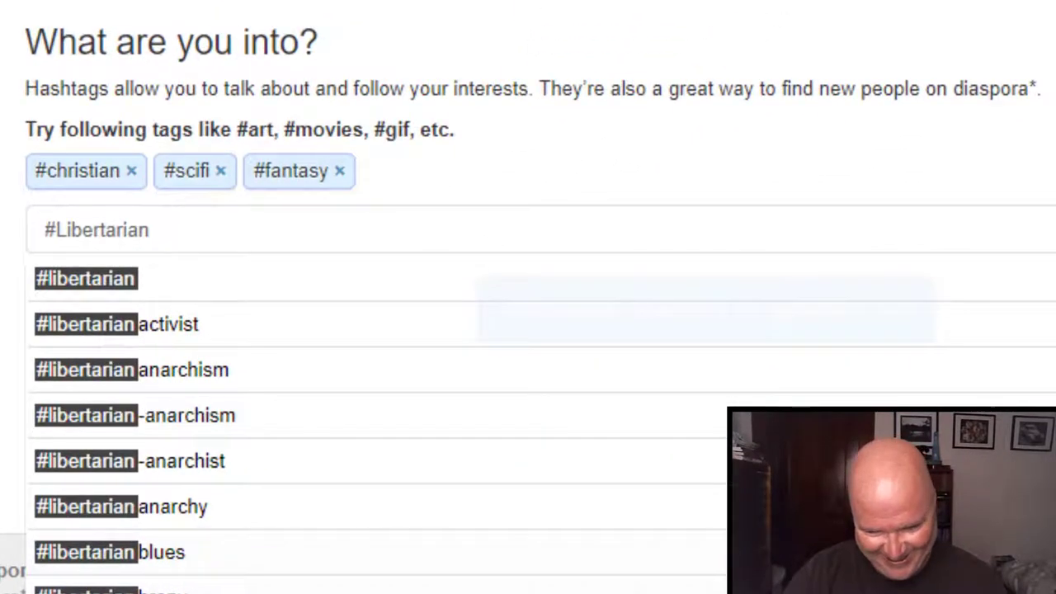
Add #libertarian and #humor, remove #fantasy, and finish profile setup to reach the stream.
{"action": "key", "text": "Return"}
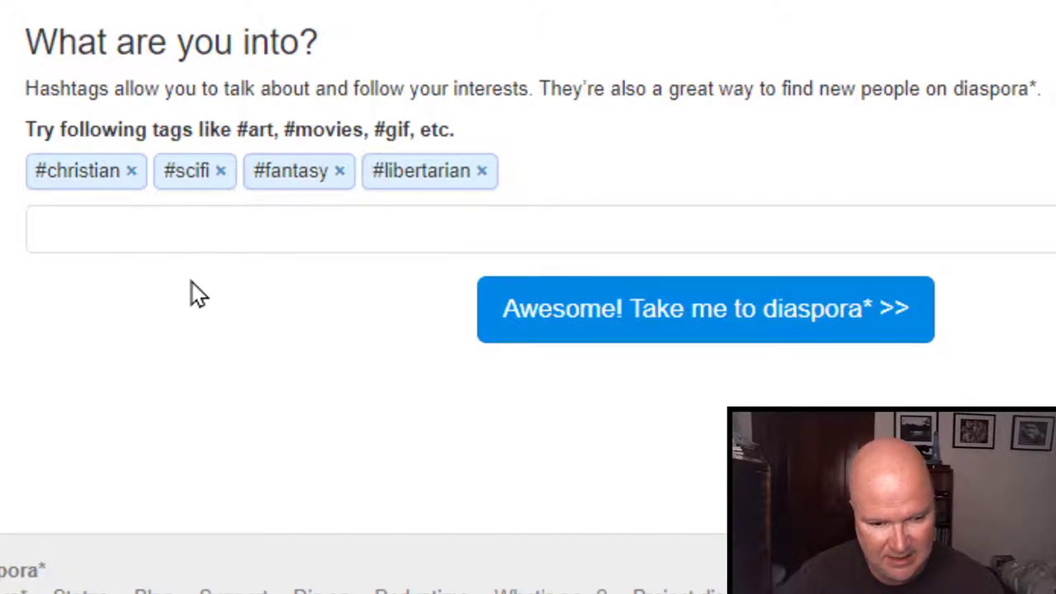
{"action": "left_click", "coordinate": [339, 171]}
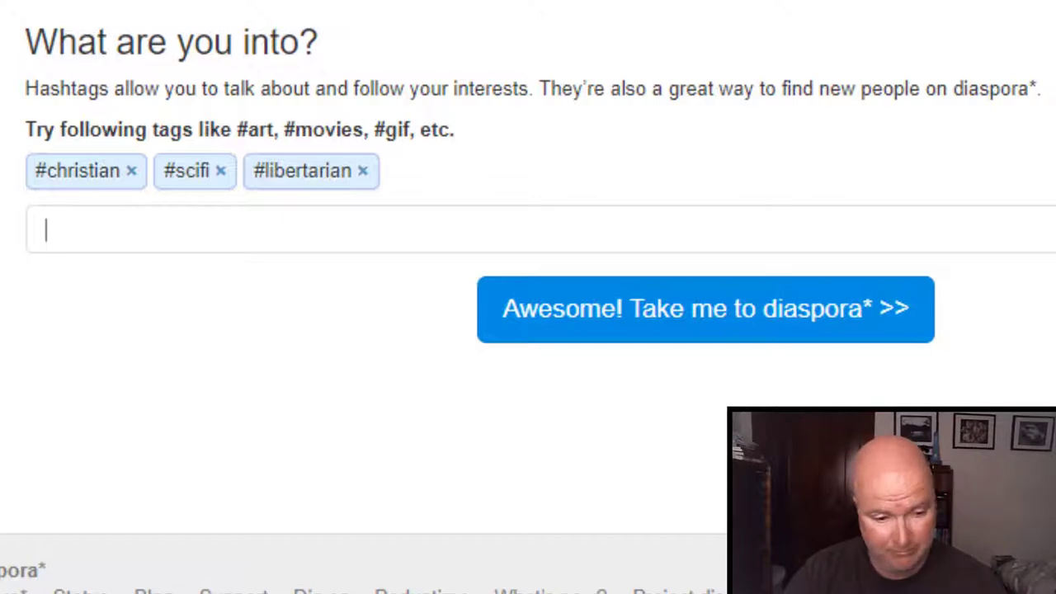
{"action": "type", "text": "#"}
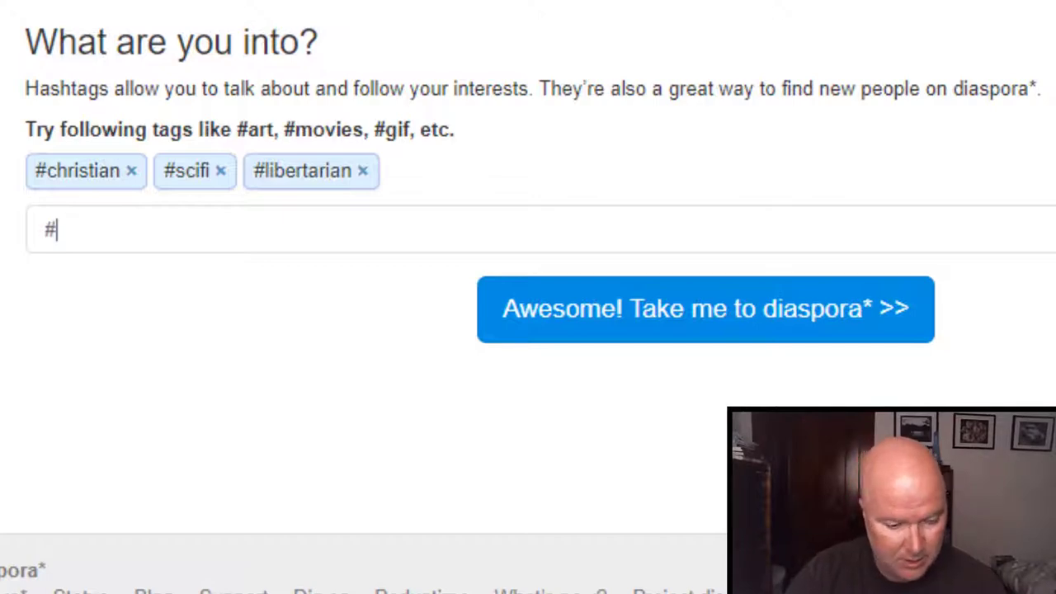
{"action": "type", "text": "humor"}
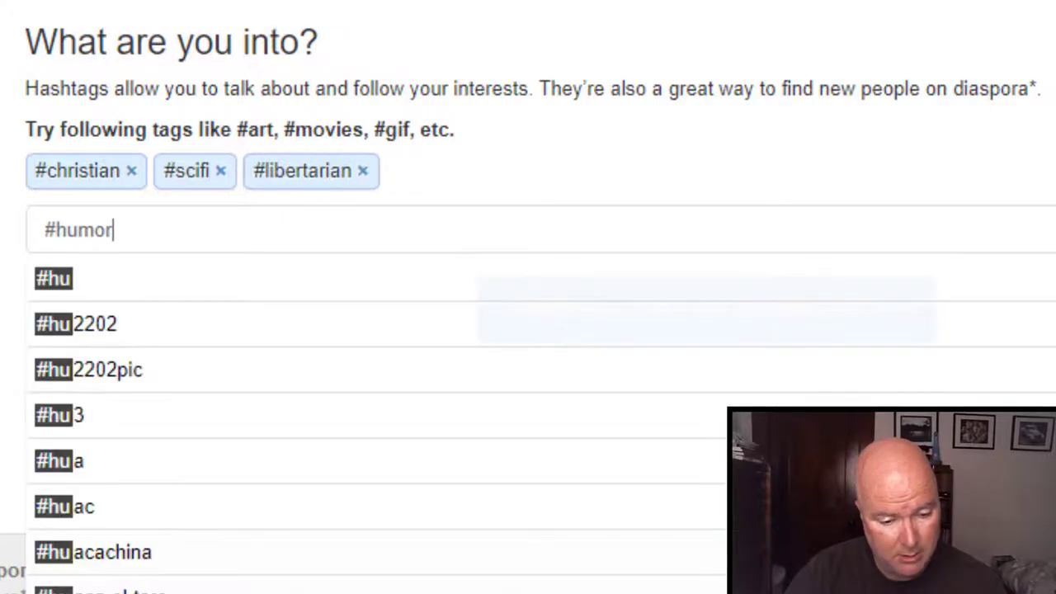
{"action": "key", "text": "Return"}
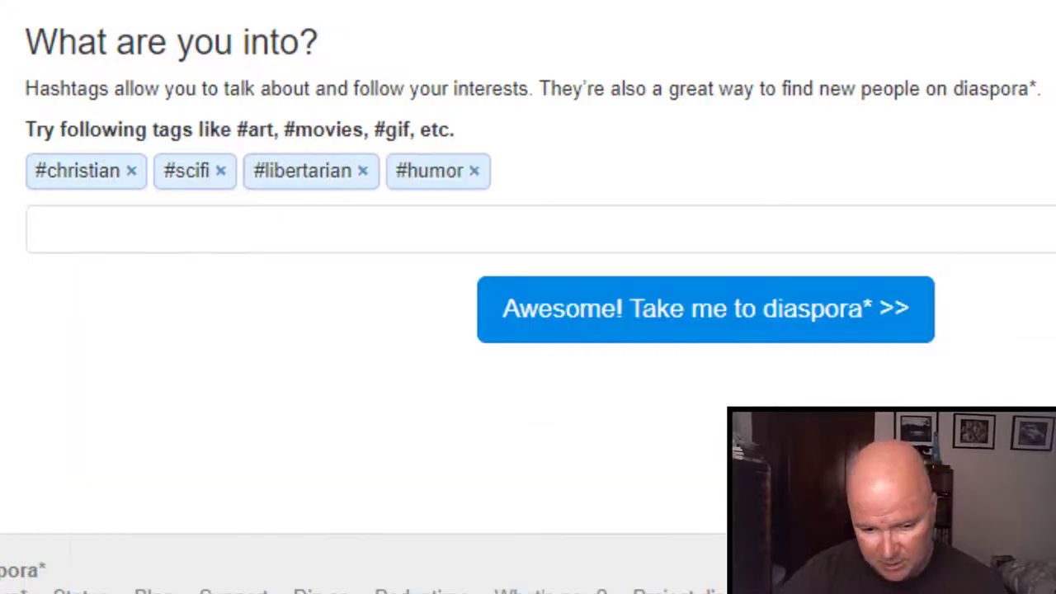
{"action": "left_click", "coordinate": [767, 322]}
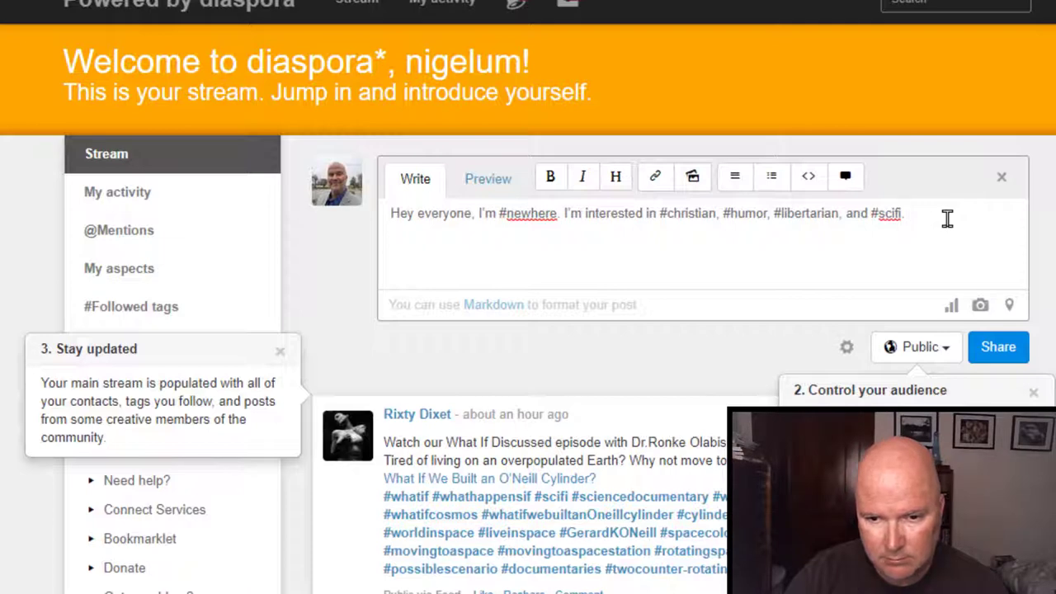
Append "I'm new, so take it easy." to the introduction post and share it.
{"action": "type", "text": "I'm n"}
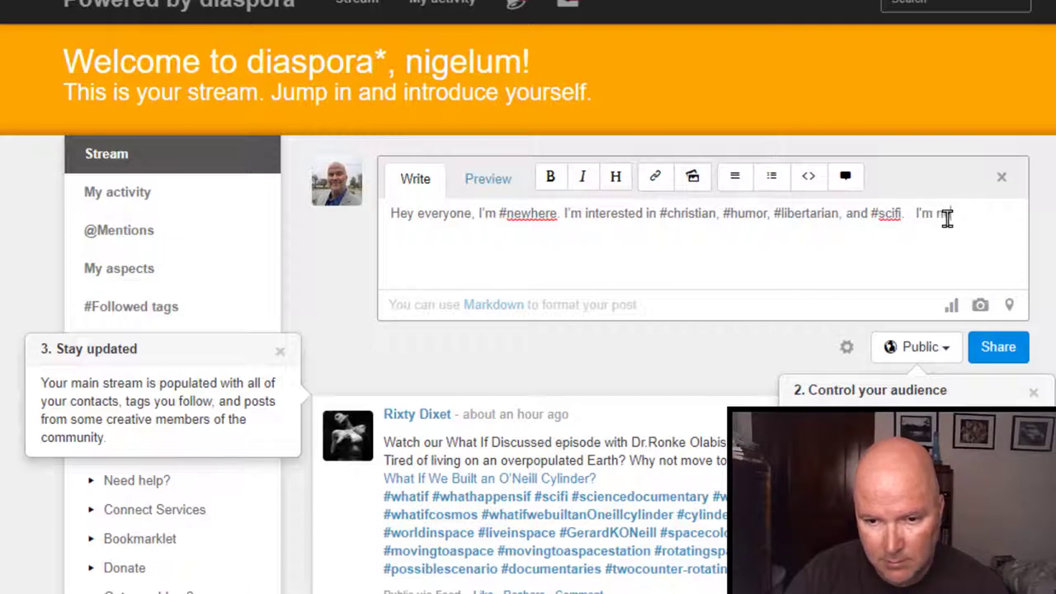
{"action": "type", "text": "ew, so "}
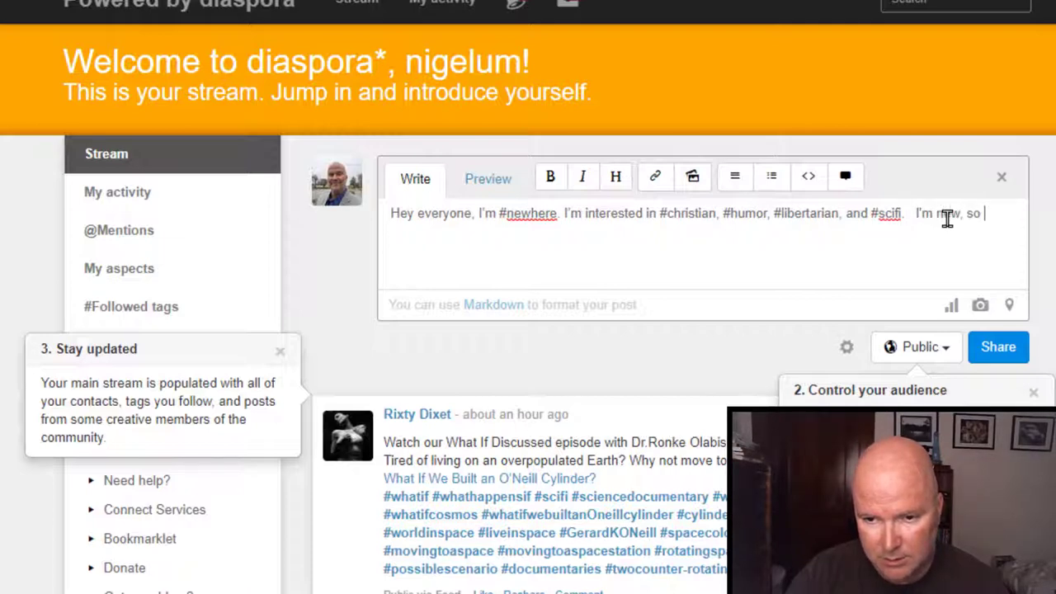
{"action": "type", "text": "take it ea"}
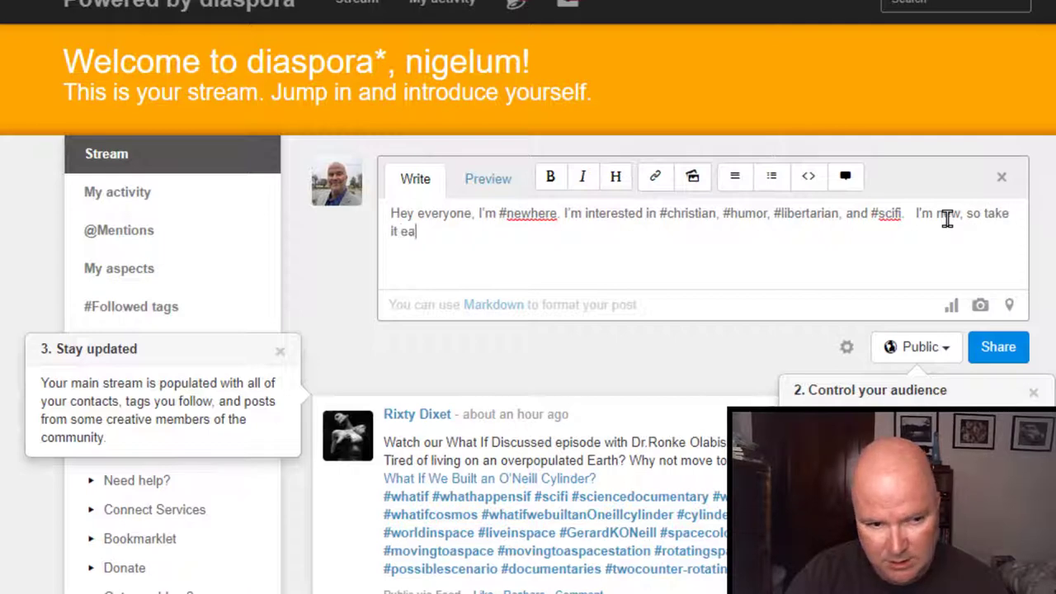
{"action": "type", "text": "sy."}
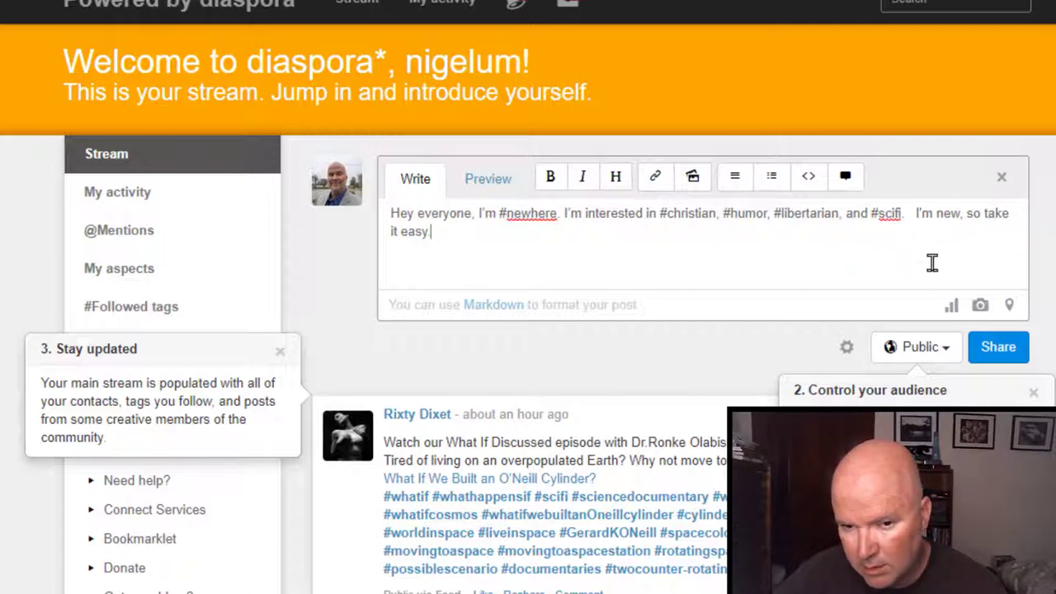
{"action": "left_click", "coordinate": [999, 349]}
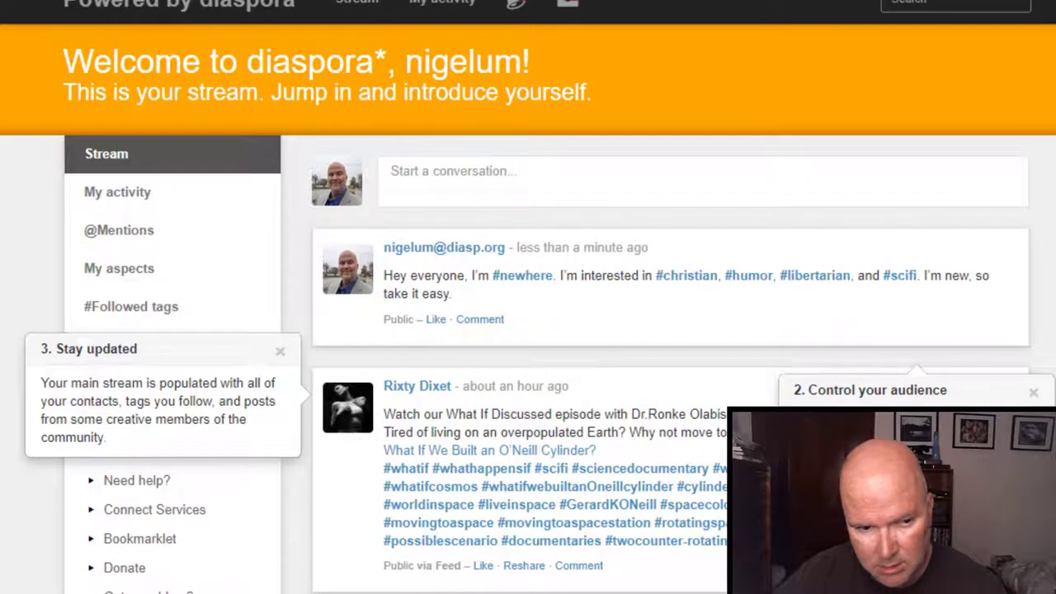
Dismiss the '2. Control your audience' and '3. Stay updated' welcome tips.
{"action": "scroll", "coordinate": [528, 331], "scroll_direction": "down", "scroll_amount": 3}
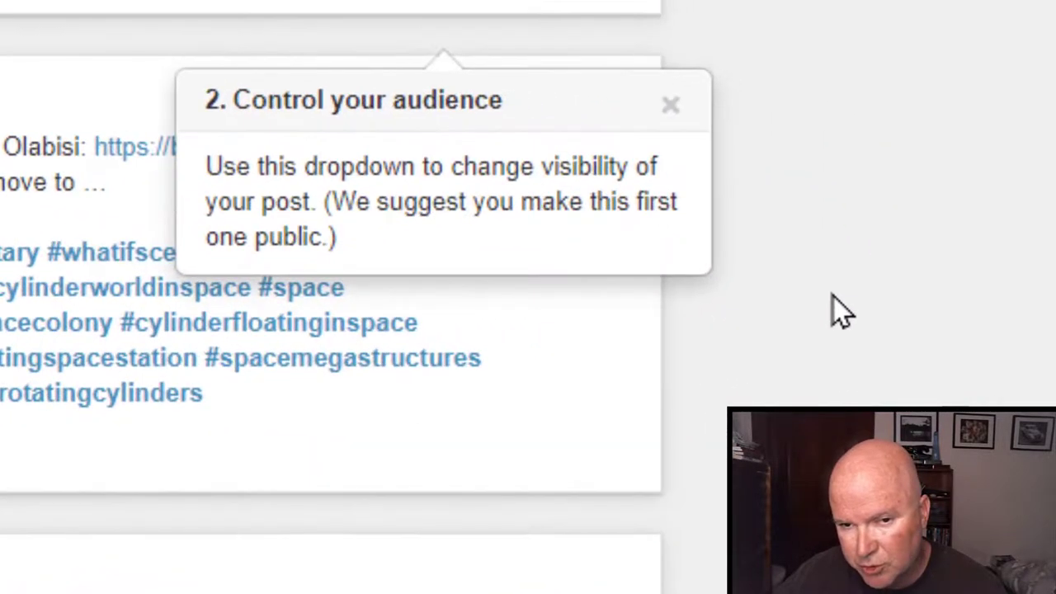
{"action": "scroll", "coordinate": [883, 129], "scroll_direction": "up", "scroll_amount": 2}
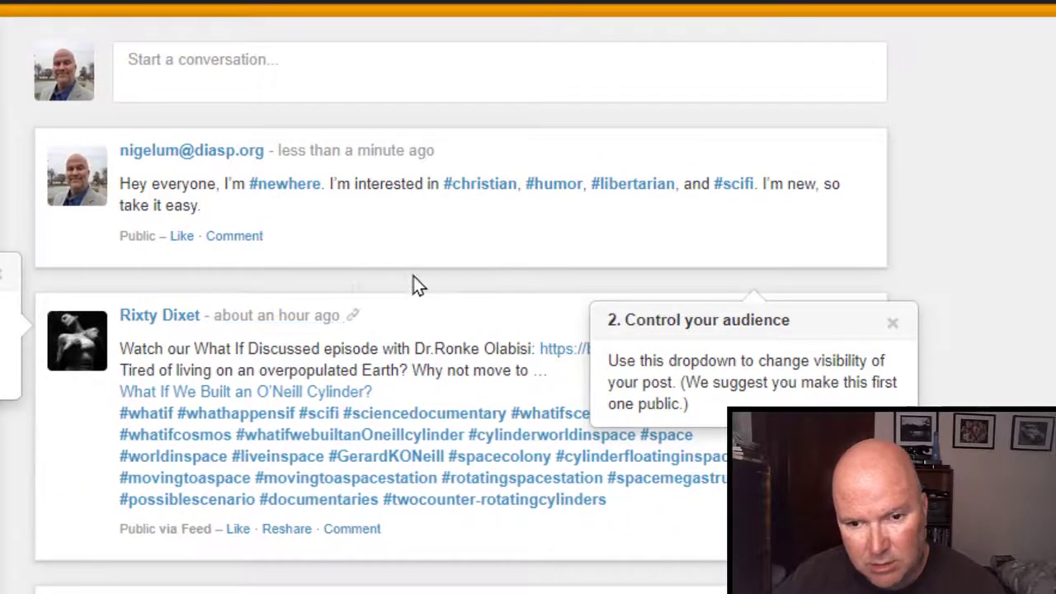
{"action": "left_click", "coordinate": [889, 327]}
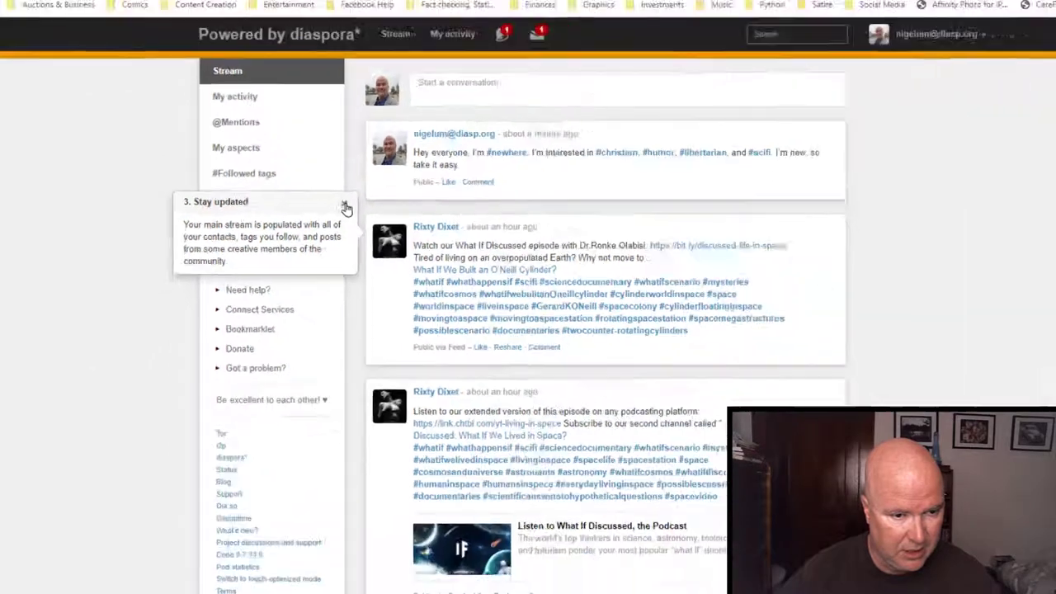
{"action": "left_click", "coordinate": [345, 206]}
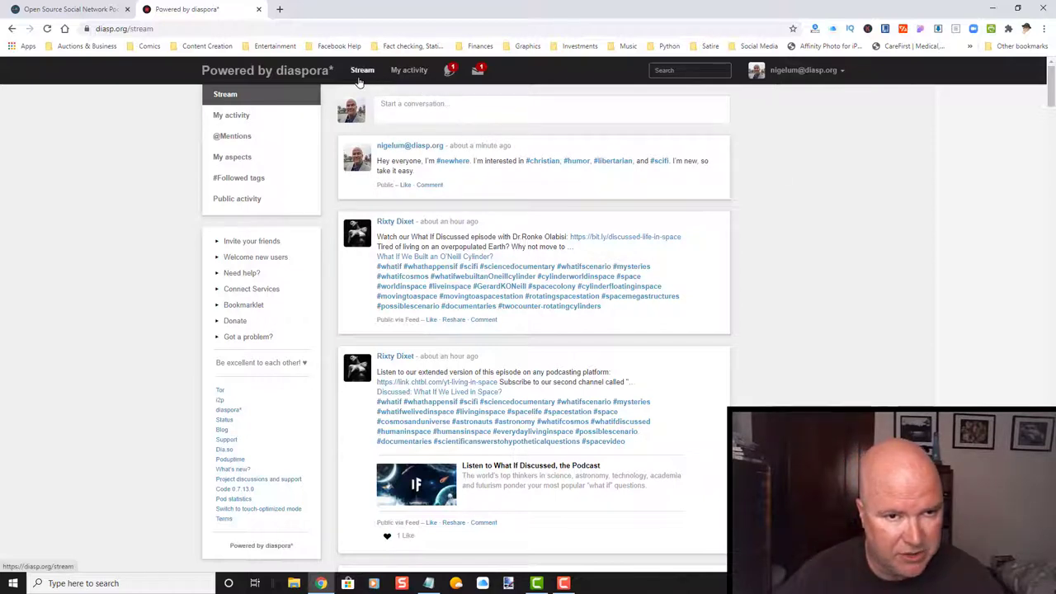
{"action": "left_click", "coordinate": [403, 71]}
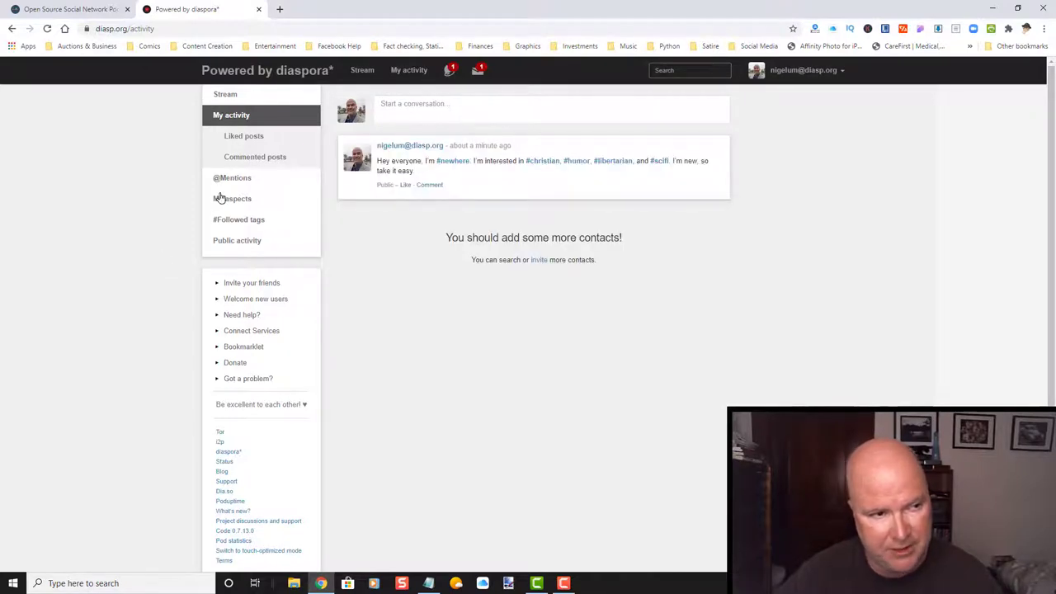
{"action": "left_click", "coordinate": [227, 94]}
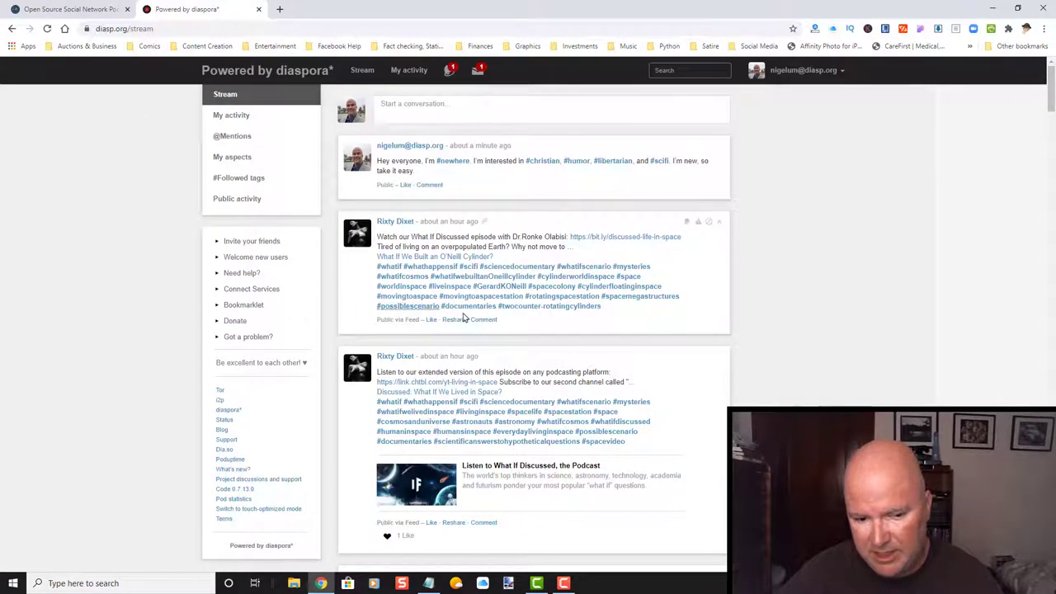
{"action": "scroll", "coordinate": [786, 283], "scroll_direction": "down", "scroll_amount": 5}
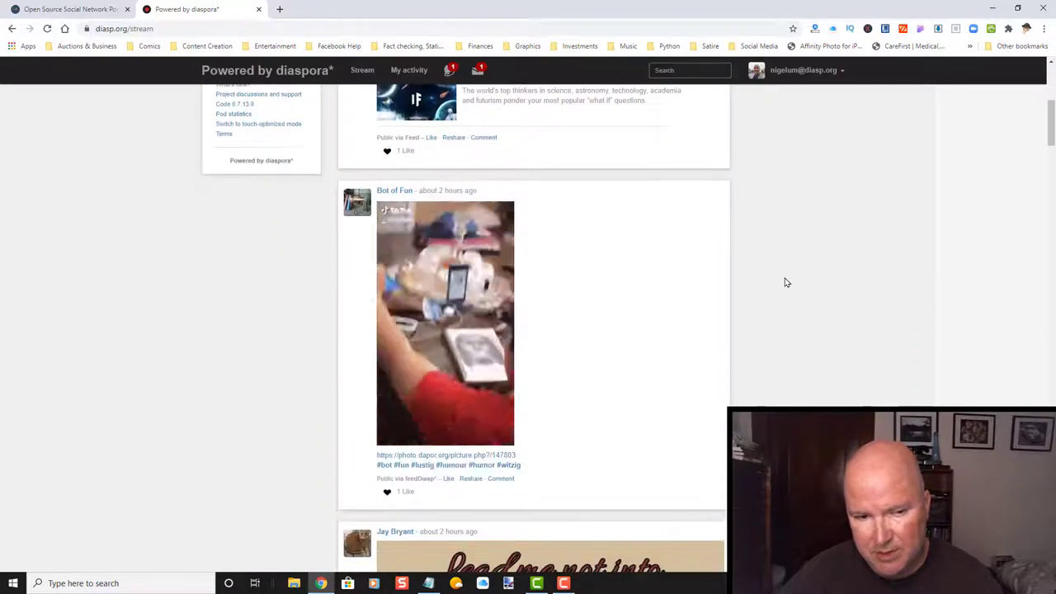
{"action": "scroll", "coordinate": [786, 281], "scroll_direction": "down", "scroll_amount": 3}
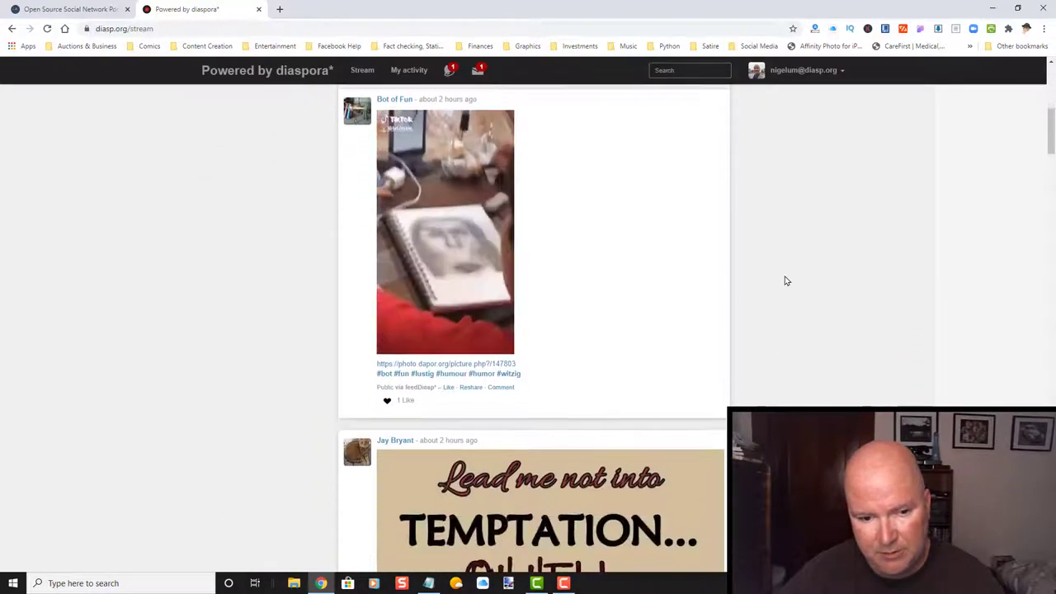
{"action": "scroll", "coordinate": [786, 281], "scroll_direction": "down", "scroll_amount": 6}
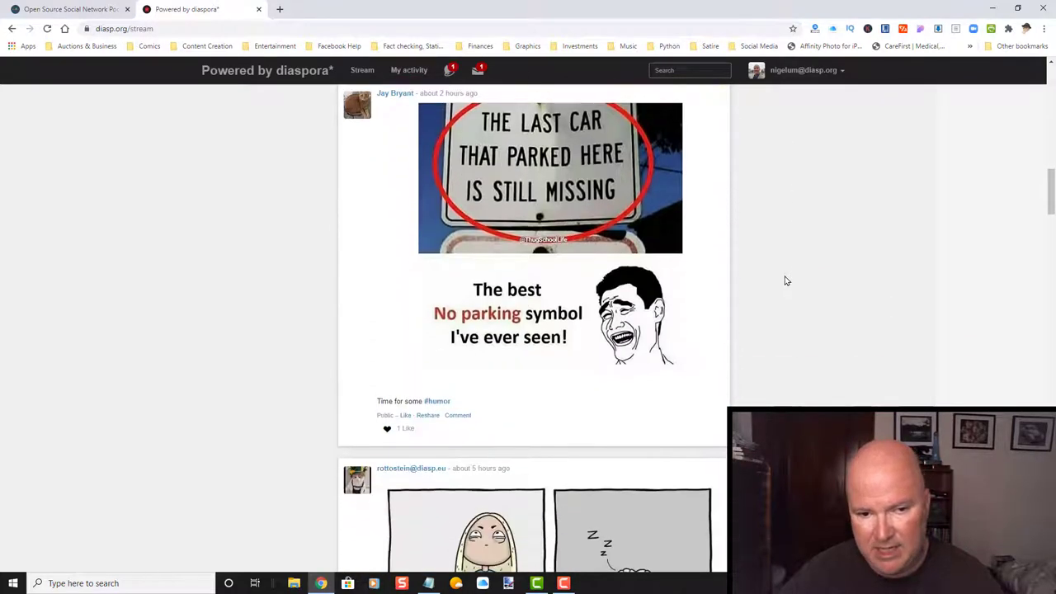
{"action": "scroll", "coordinate": [786, 281], "scroll_direction": "down", "scroll_amount": 3}
{"action": "scroll", "coordinate": [785, 281], "scroll_direction": "down", "scroll_amount": 5}
{"action": "scroll", "coordinate": [786, 282], "scroll_direction": "down", "scroll_amount": 3}
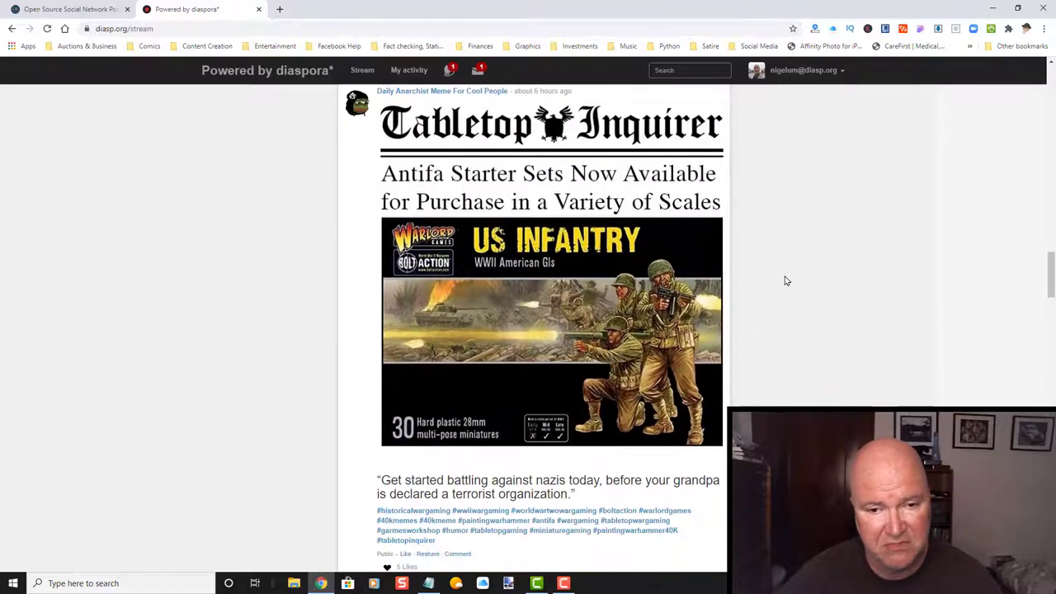
{"action": "scroll", "coordinate": [785, 281], "scroll_direction": "up", "scroll_amount": 6}
{"action": "scroll", "coordinate": [785, 281], "scroll_direction": "up", "scroll_amount": 15}
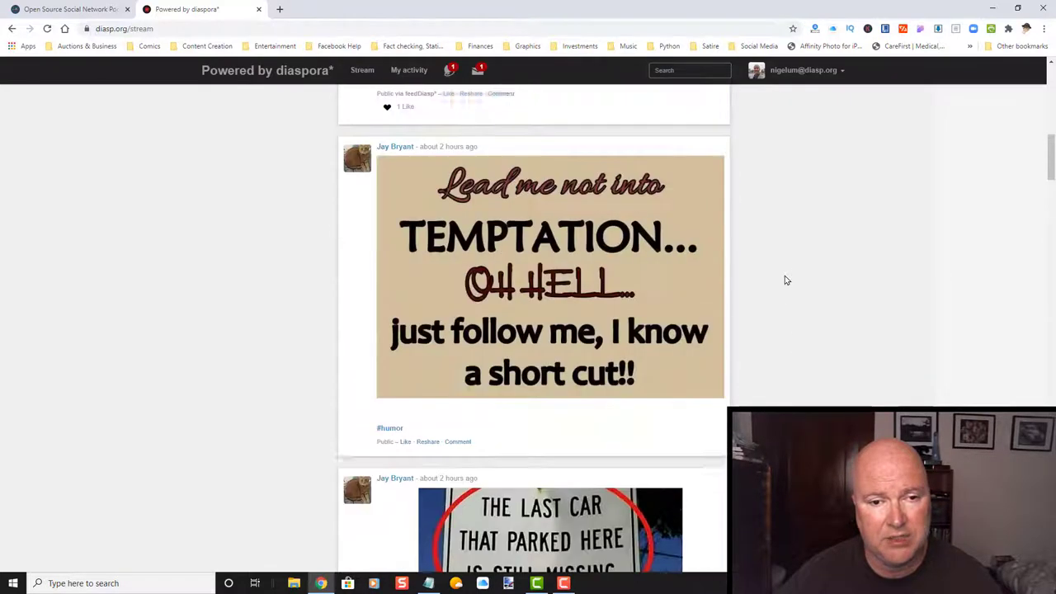
{"action": "scroll", "coordinate": [785, 280], "scroll_direction": "up", "scroll_amount": 4}
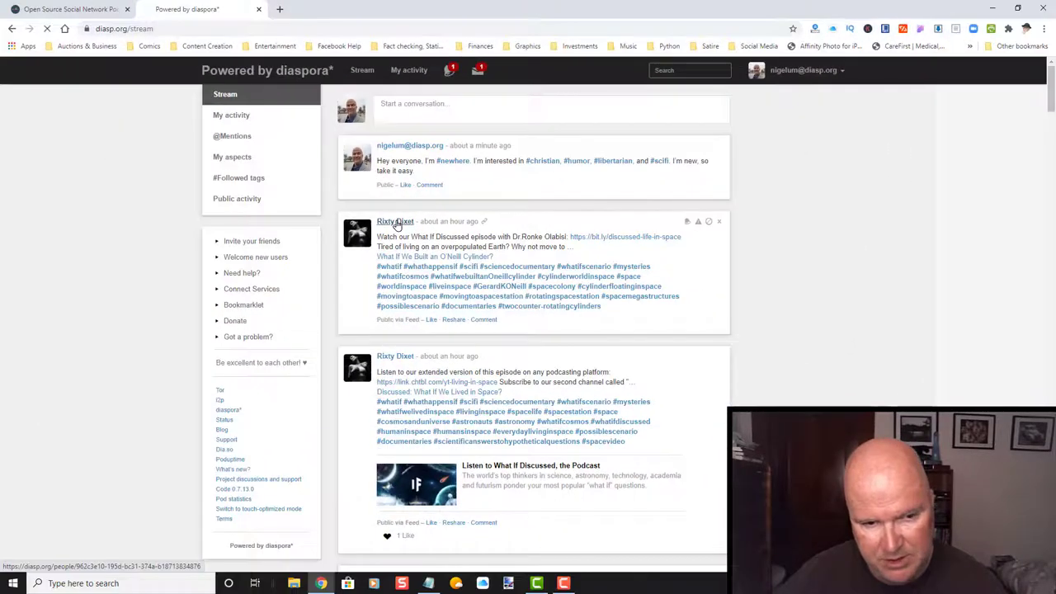
Open the What If Discussed poster's profile and browse its FreeEBOOKS and Futurology posts.
{"action": "left_click", "coordinate": [444, 464]}
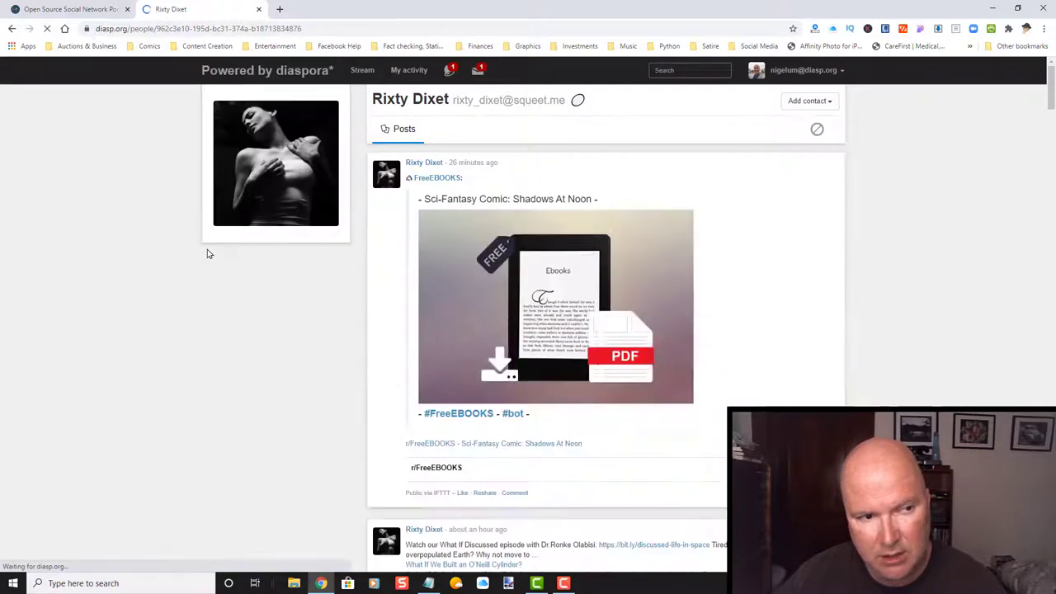
{"action": "scroll", "coordinate": [231, 267], "scroll_direction": "down", "scroll_amount": 4}
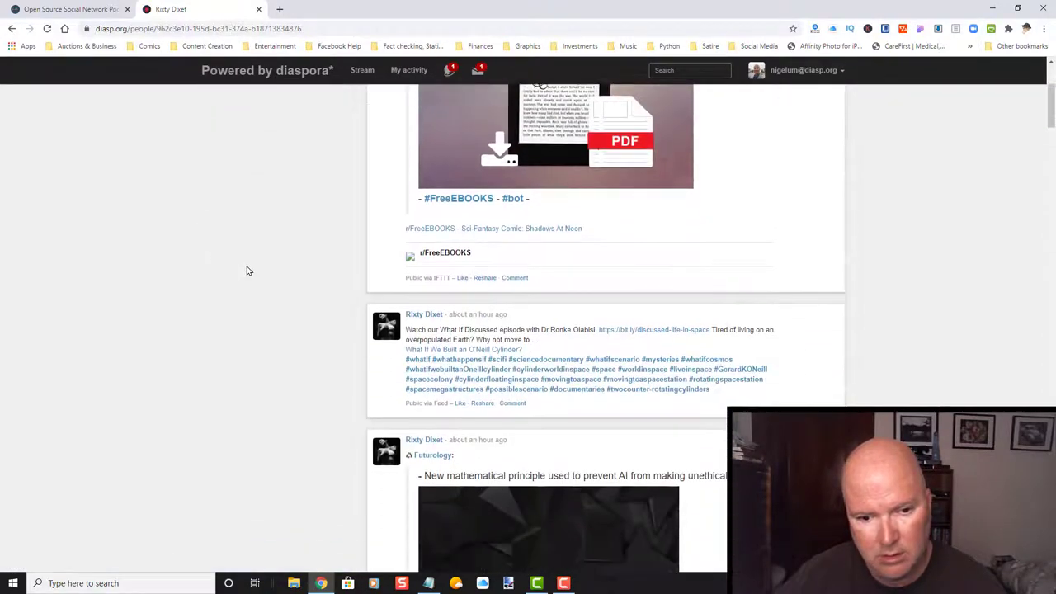
{"action": "scroll", "coordinate": [246, 270], "scroll_direction": "down", "scroll_amount": 5}
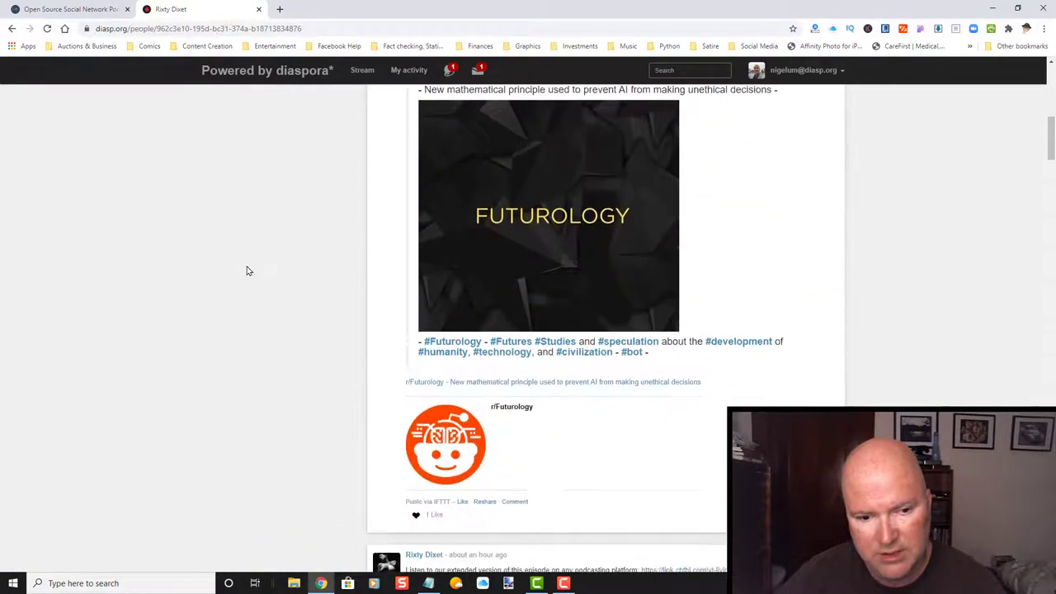
{"action": "scroll", "coordinate": [246, 271], "scroll_direction": "down", "scroll_amount": 5}
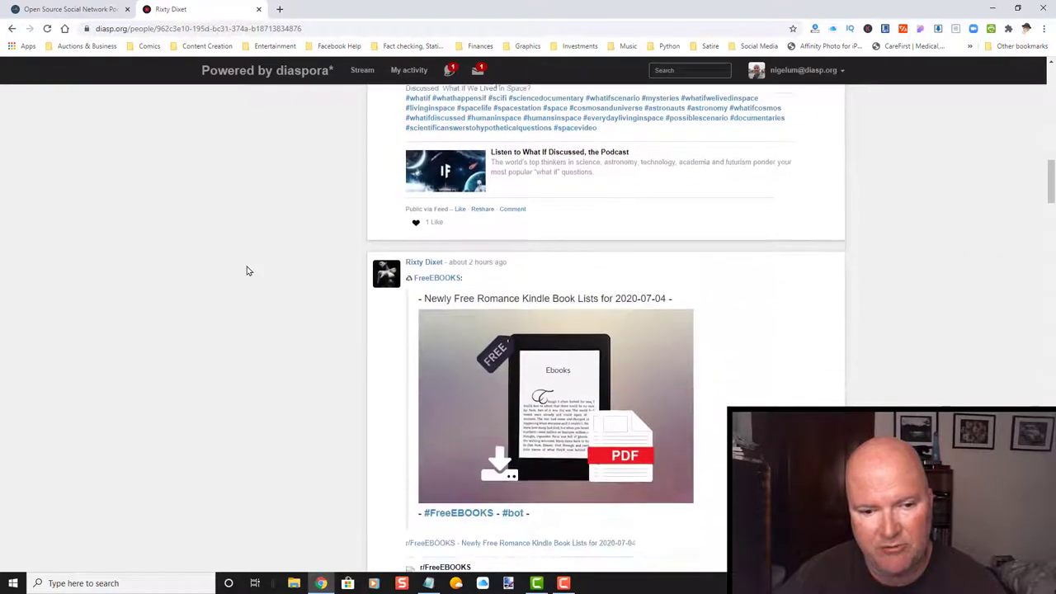
{"action": "scroll", "coordinate": [247, 271], "scroll_direction": "up", "scroll_amount": 1}
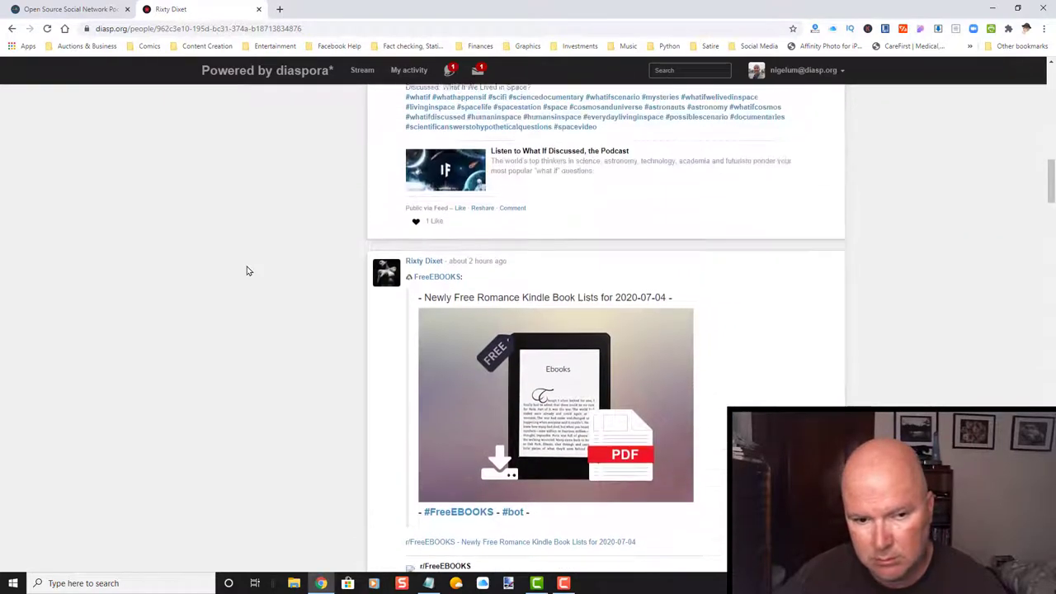
{"action": "scroll", "coordinate": [247, 270], "scroll_direction": "up", "scroll_amount": 5}
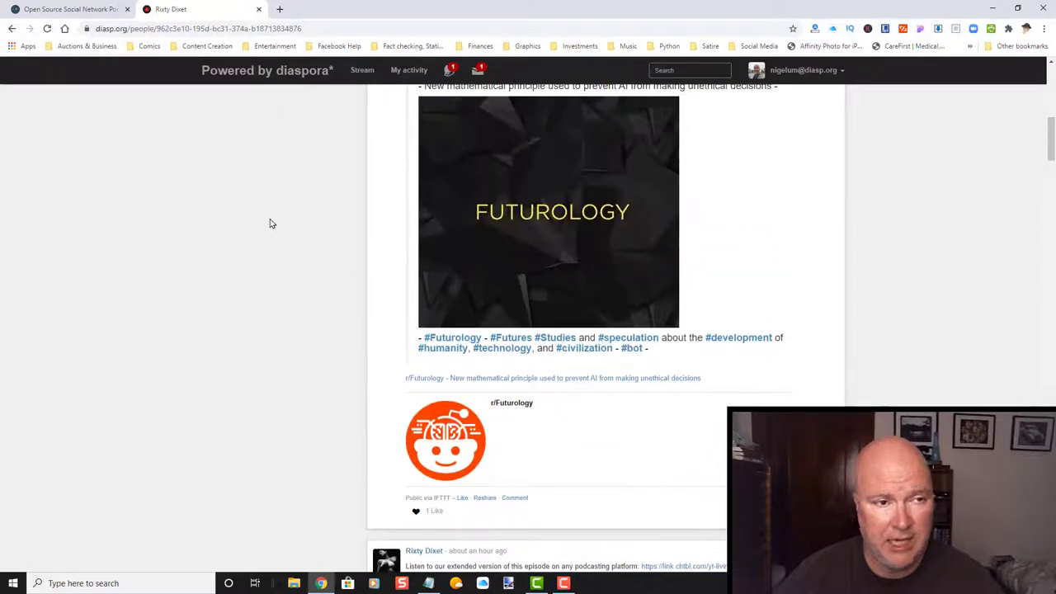
Go back to the main Stream and scroll through the feed.
{"action": "left_click", "coordinate": [361, 71]}
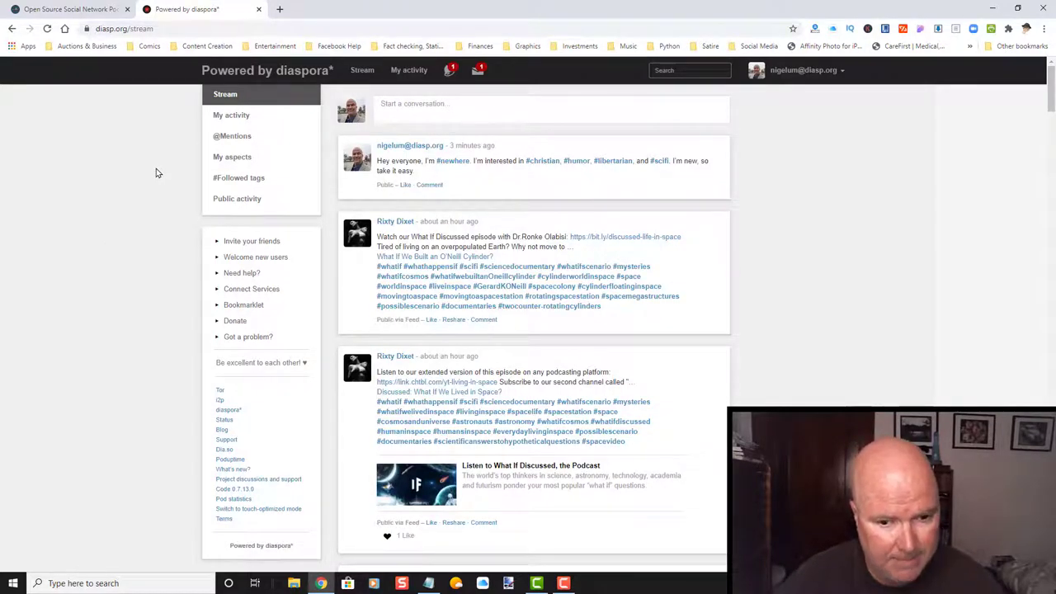
{"action": "scroll", "coordinate": [153, 202], "scroll_direction": "down", "scroll_amount": 3}
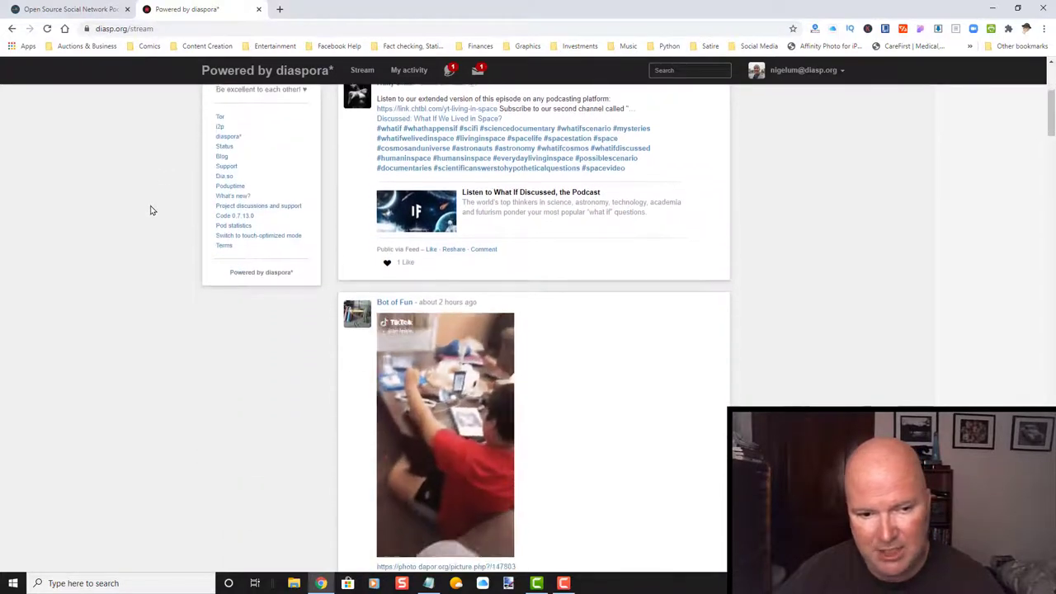
{"action": "scroll", "coordinate": [151, 210], "scroll_direction": "up", "scroll_amount": 3}
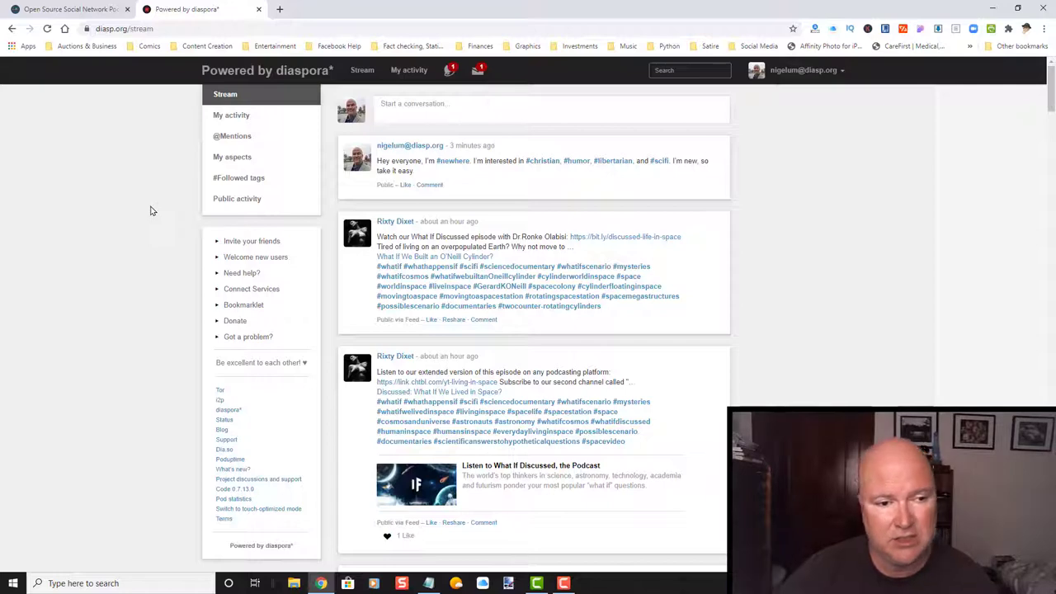
{"action": "scroll", "coordinate": [138, 215], "scroll_direction": "down", "scroll_amount": 4}
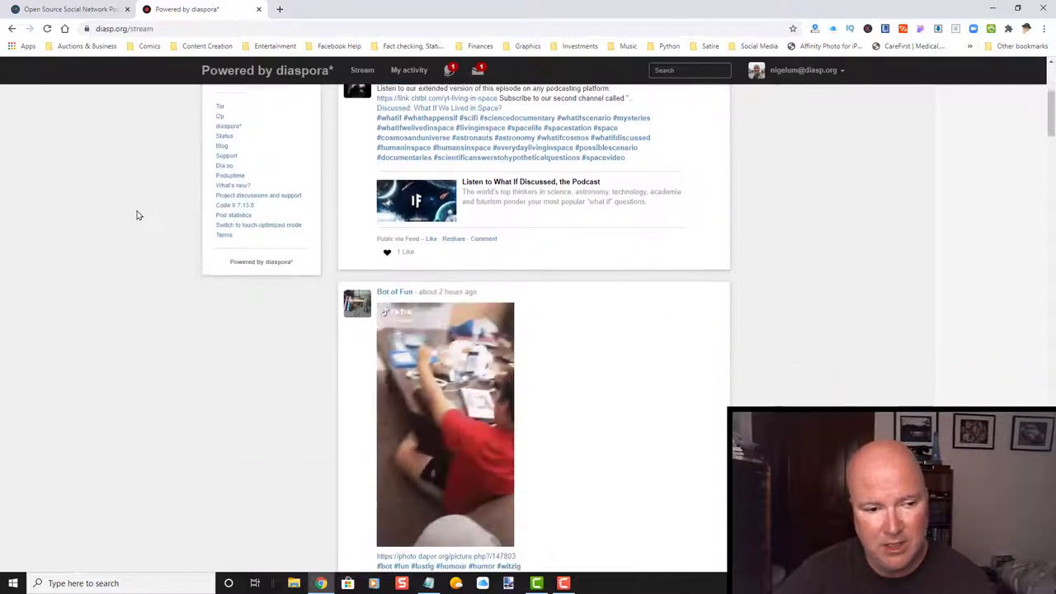
{"action": "scroll", "coordinate": [137, 215], "scroll_direction": "up", "scroll_amount": 4}
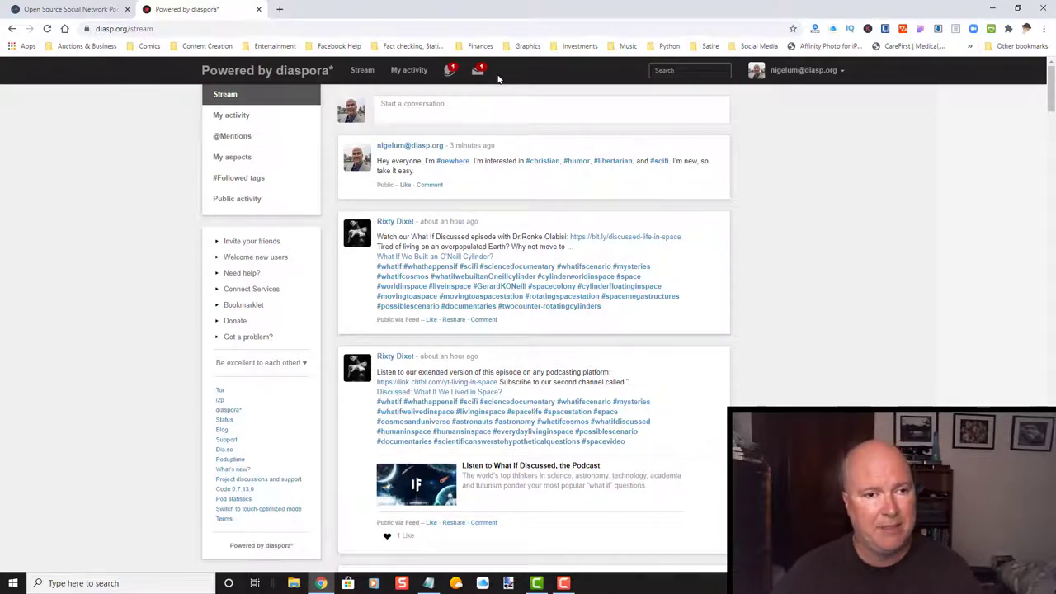
Mark all notifications as read, view them all, then switch to the conversations inbox.
{"action": "left_click", "coordinate": [450, 71]}
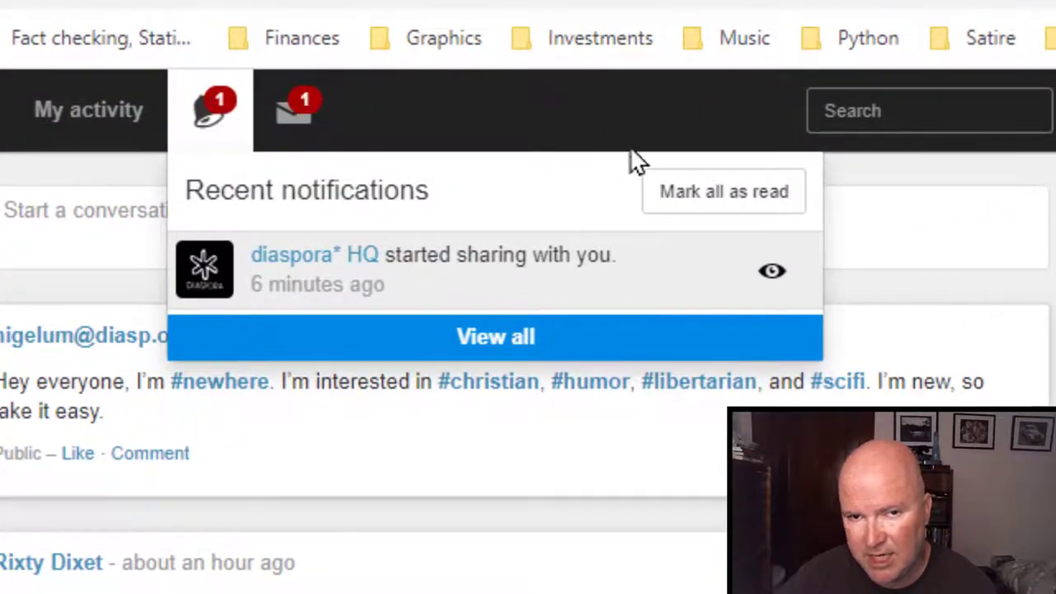
{"action": "left_click", "coordinate": [707, 207]}
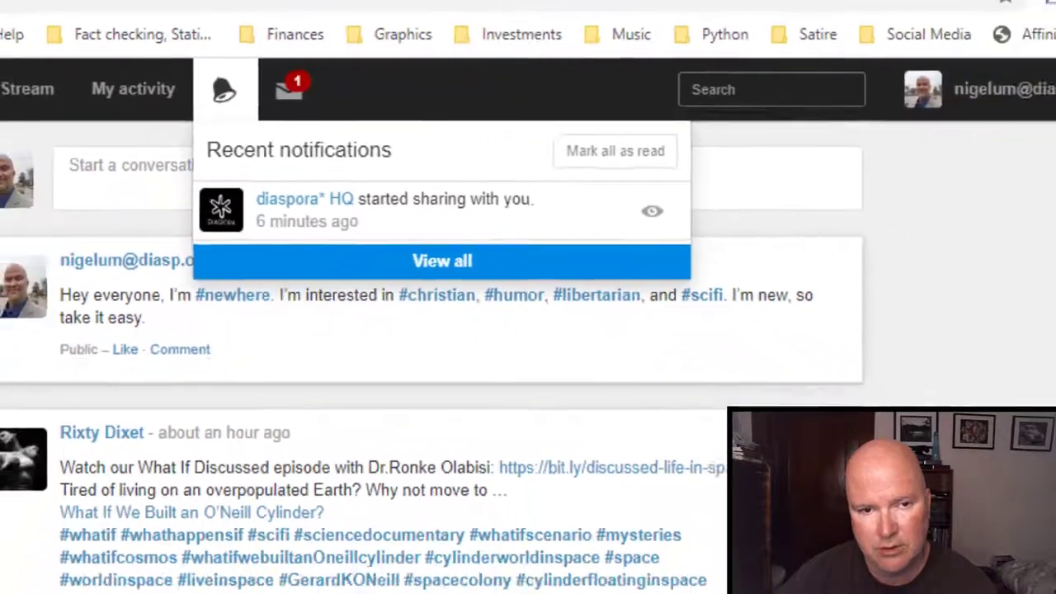
{"action": "left_click", "coordinate": [462, 347]}
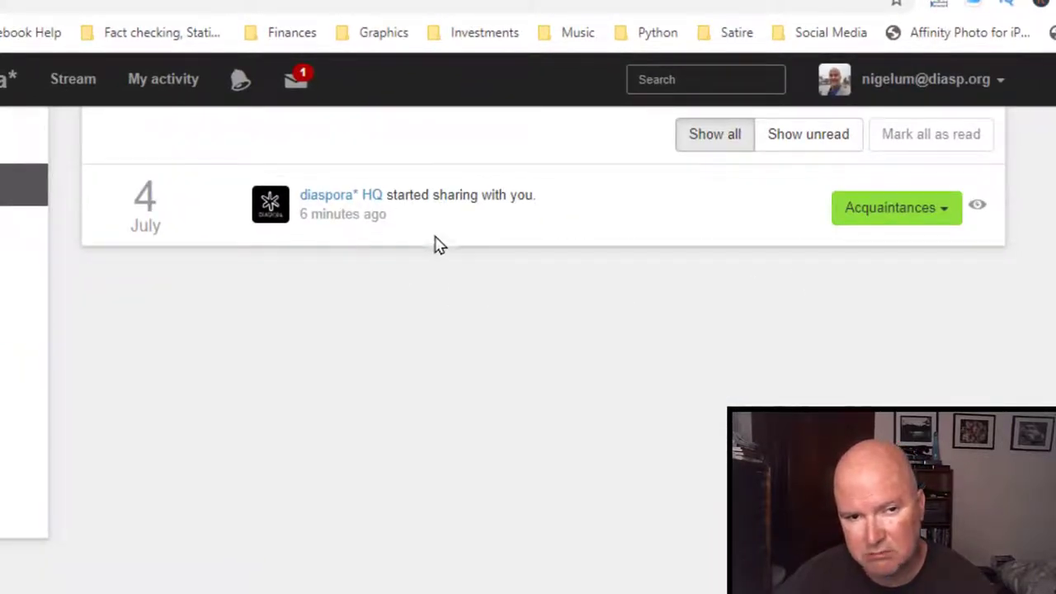
{"action": "left_click", "coordinate": [301, 91]}
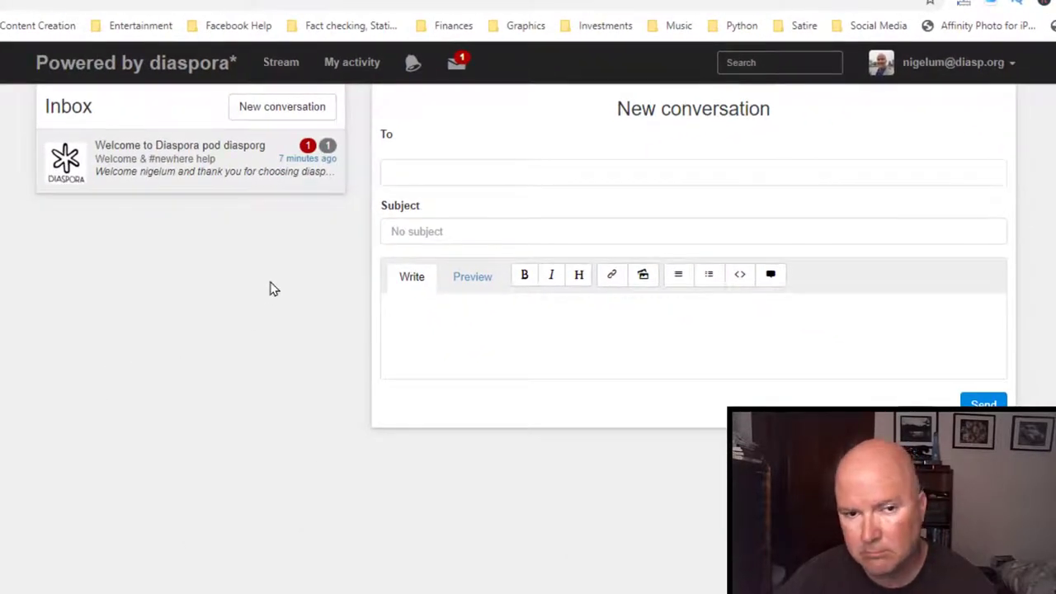
Read the 'Welcome to Diaspora pod diasporg' message, then return to an empty new-conversation form.
{"action": "left_click", "coordinate": [188, 181]}
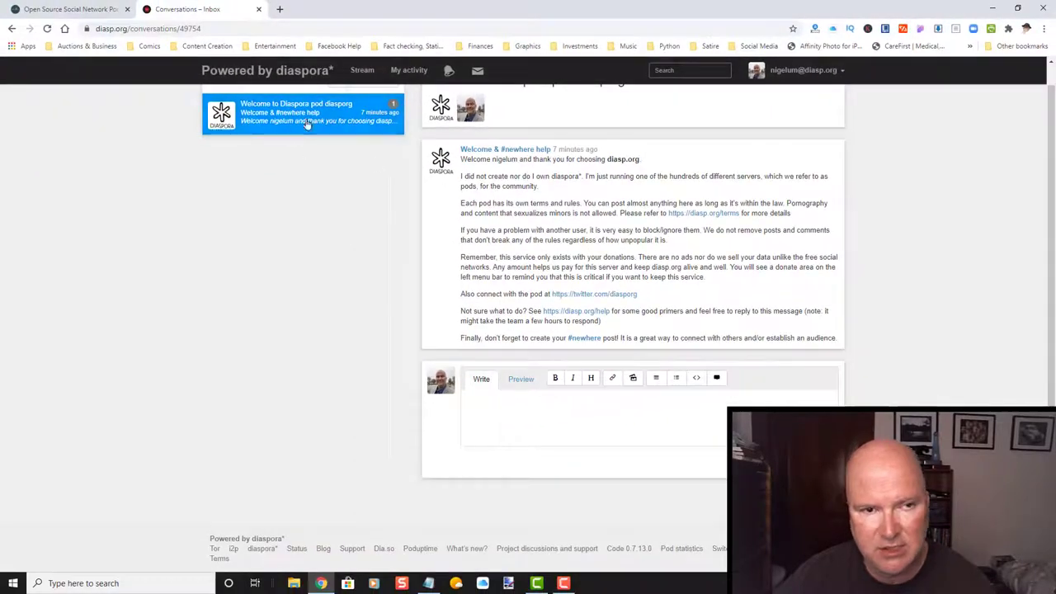
{"action": "left_click", "coordinate": [476, 71]}
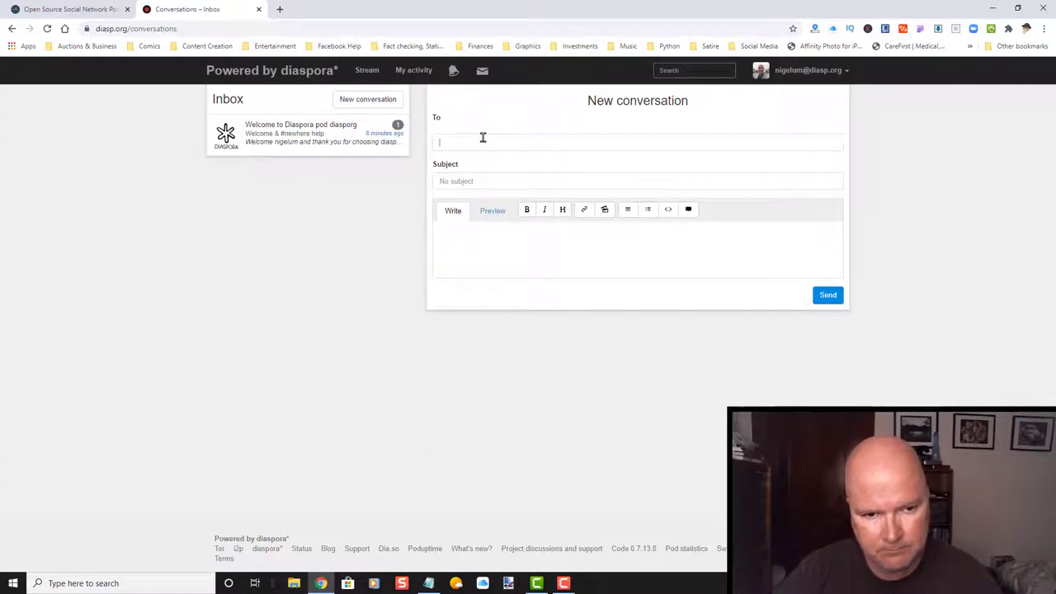
{"action": "type", "text": "@"}
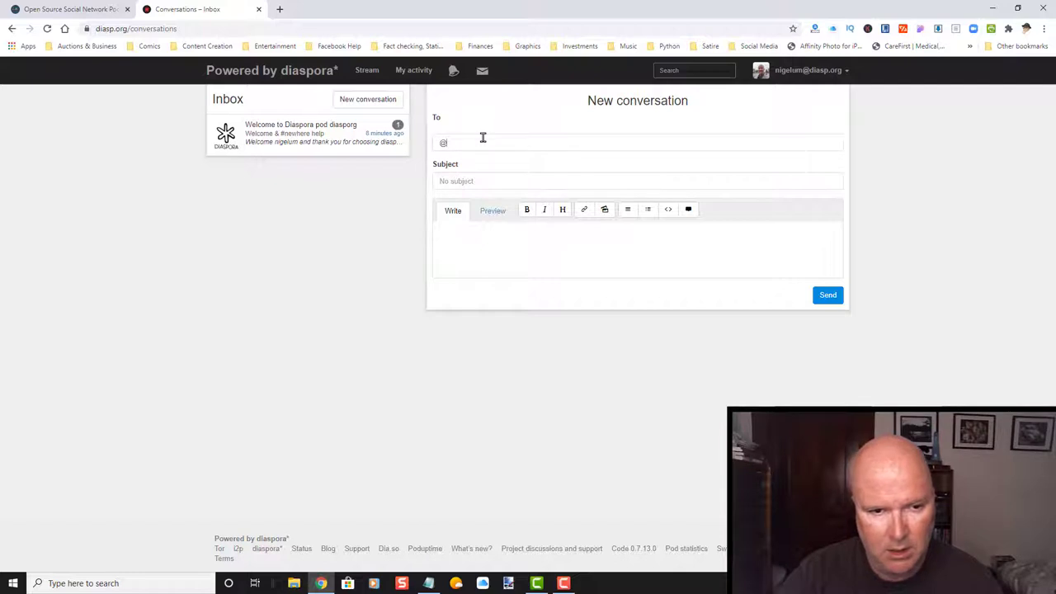
{"action": "key", "text": "BackSpace"}
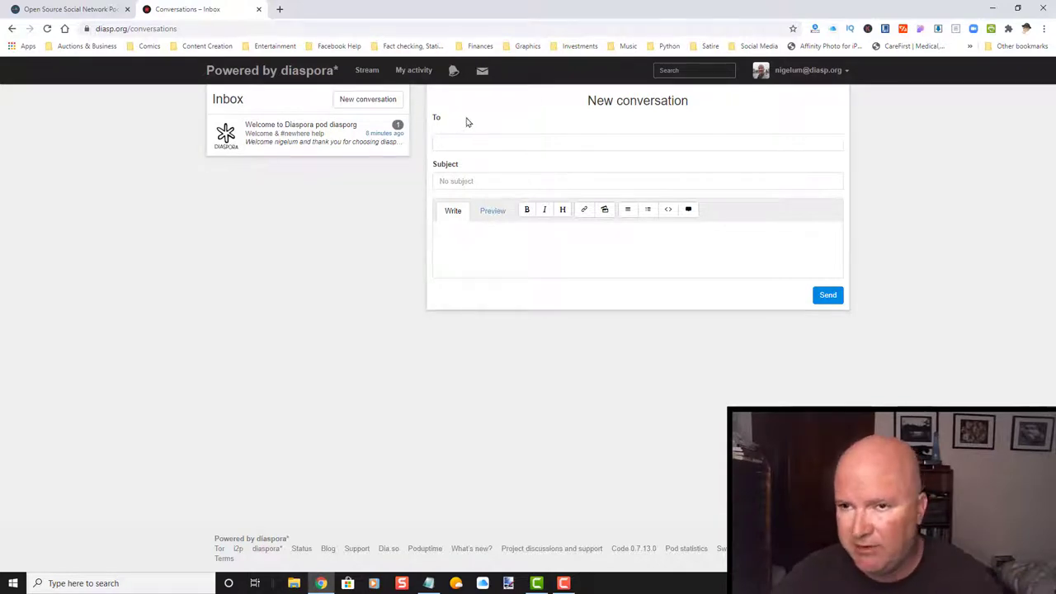
Visit your own profile from the account menu, then return to the main stream.
{"action": "left_click", "coordinate": [797, 71]}
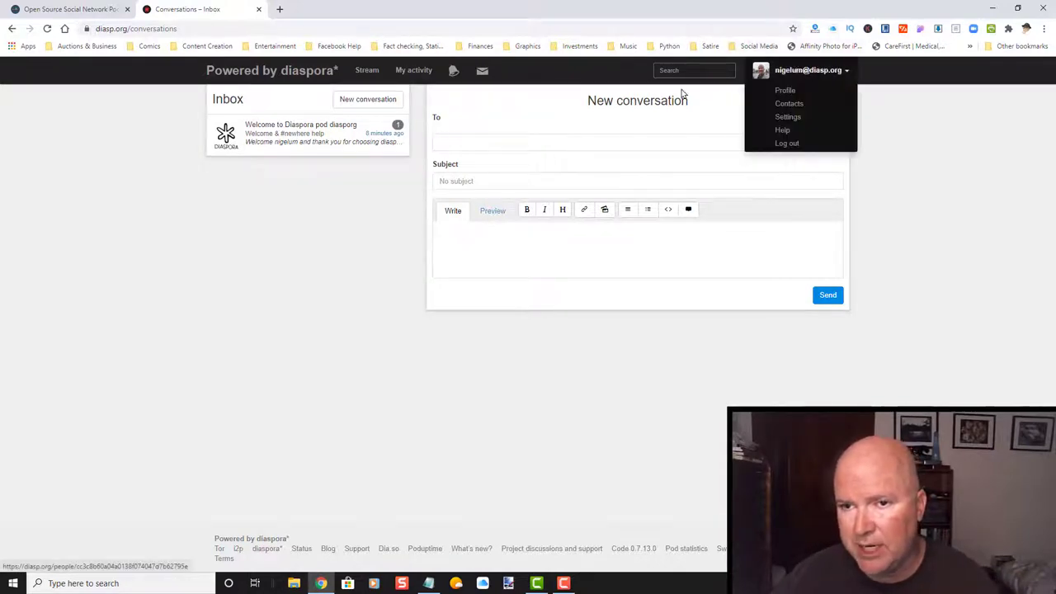
{"action": "left_click", "coordinate": [770, 91]}
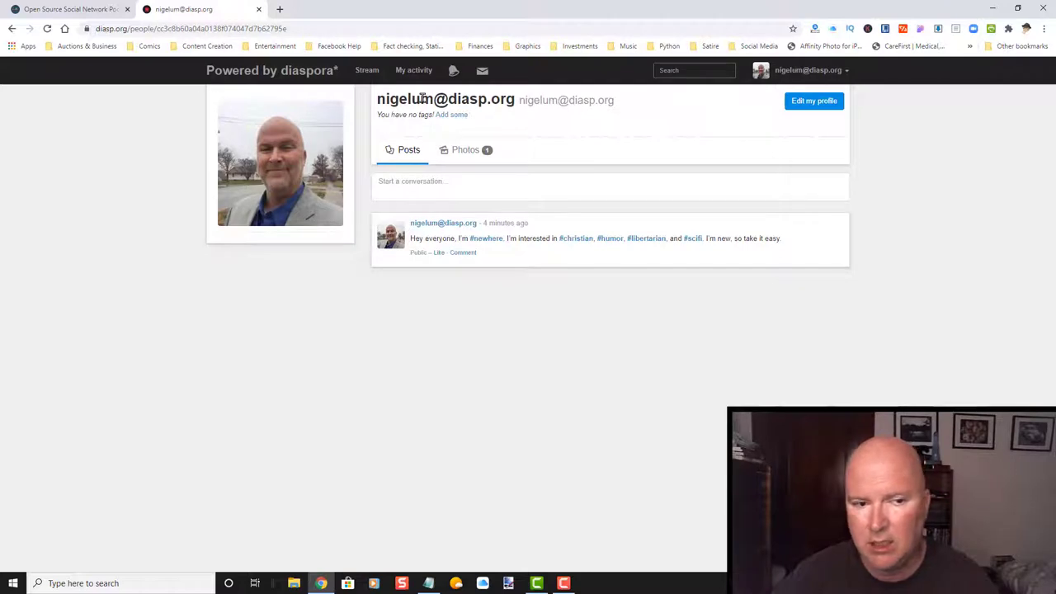
{"action": "left_click", "coordinate": [367, 70]}
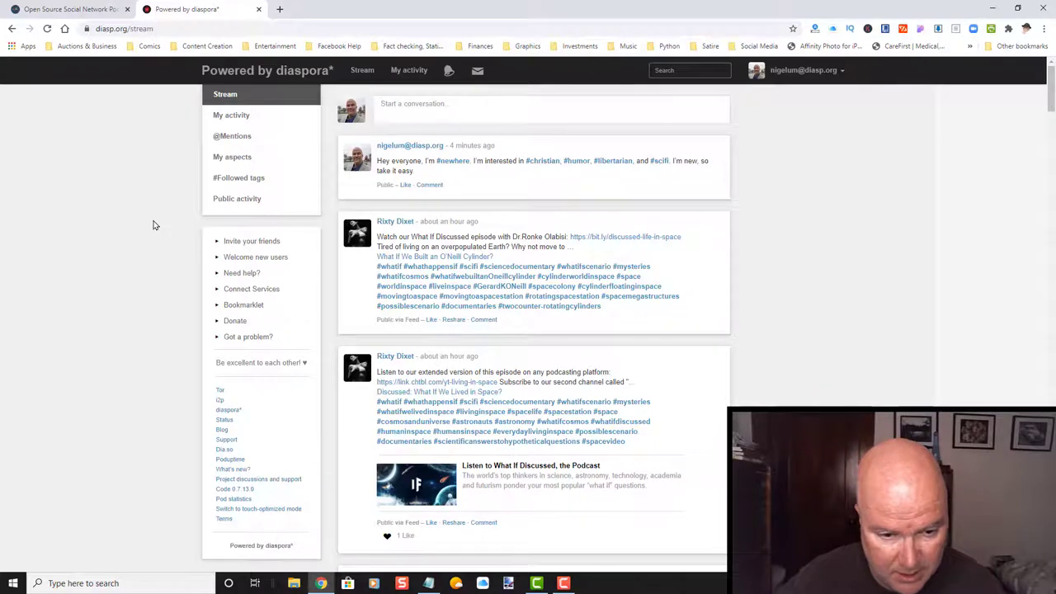
{"action": "scroll", "coordinate": [520, 280], "scroll_direction": "down", "scroll_amount": 4}
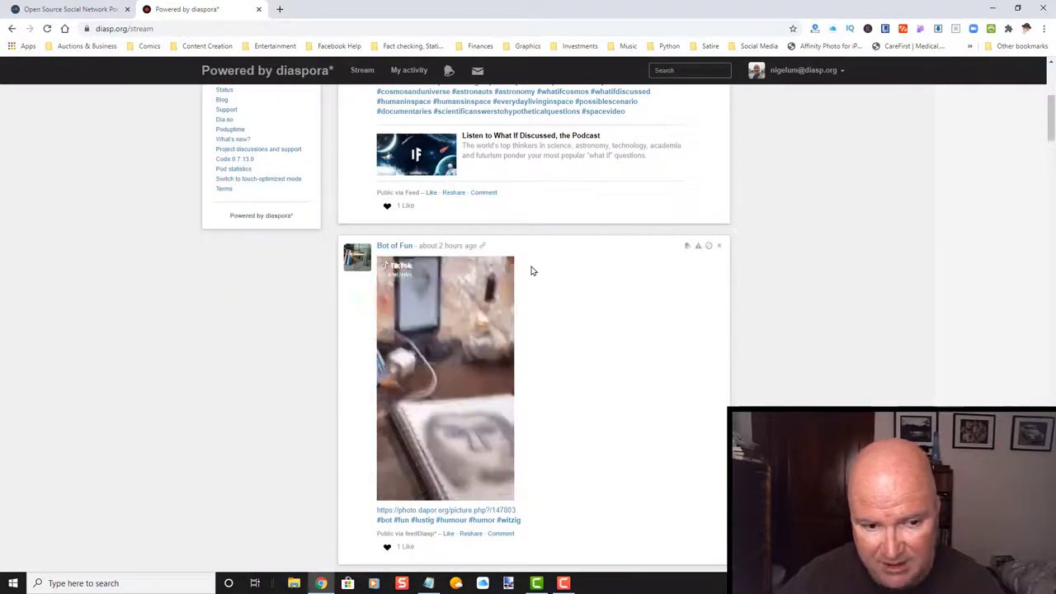
{"action": "scroll", "coordinate": [468, 256], "scroll_direction": "up", "scroll_amount": 4}
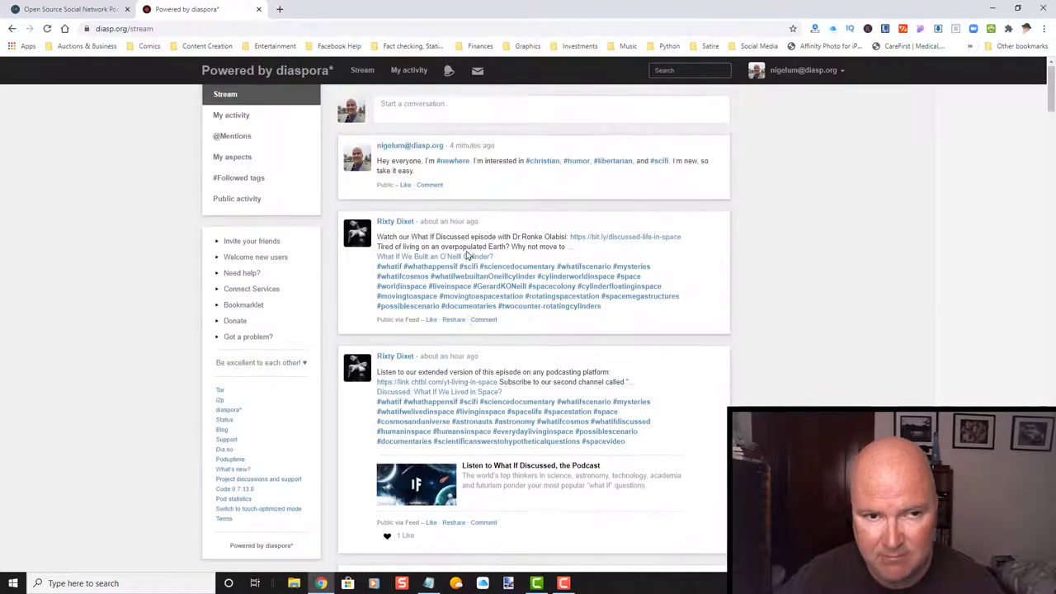
{"action": "left_click", "coordinate": [478, 71]}
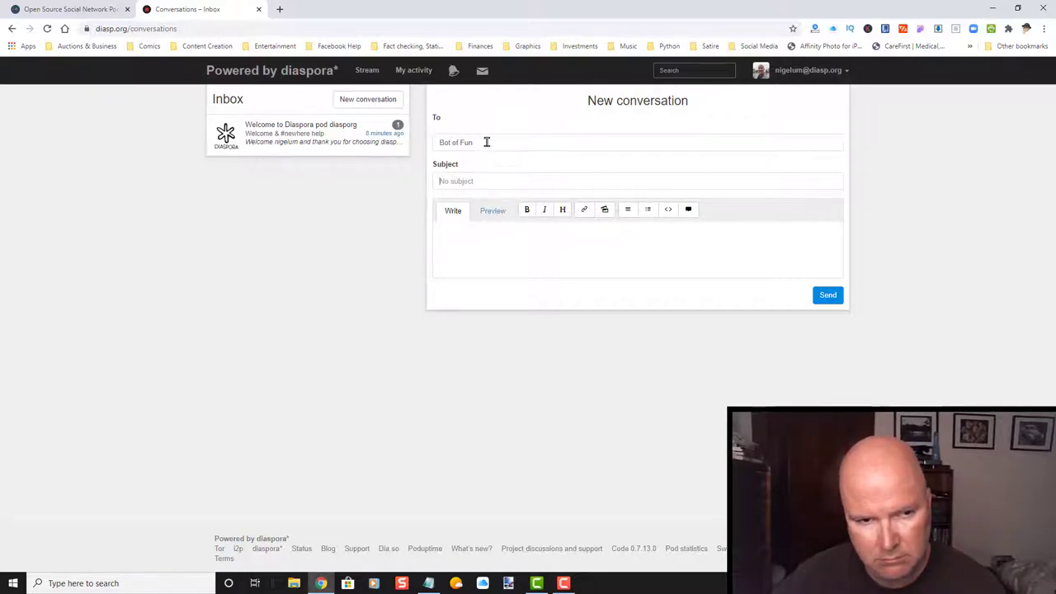
{"action": "left_click_drag", "start_coordinate": [487, 142], "coordinate": [417, 143]}
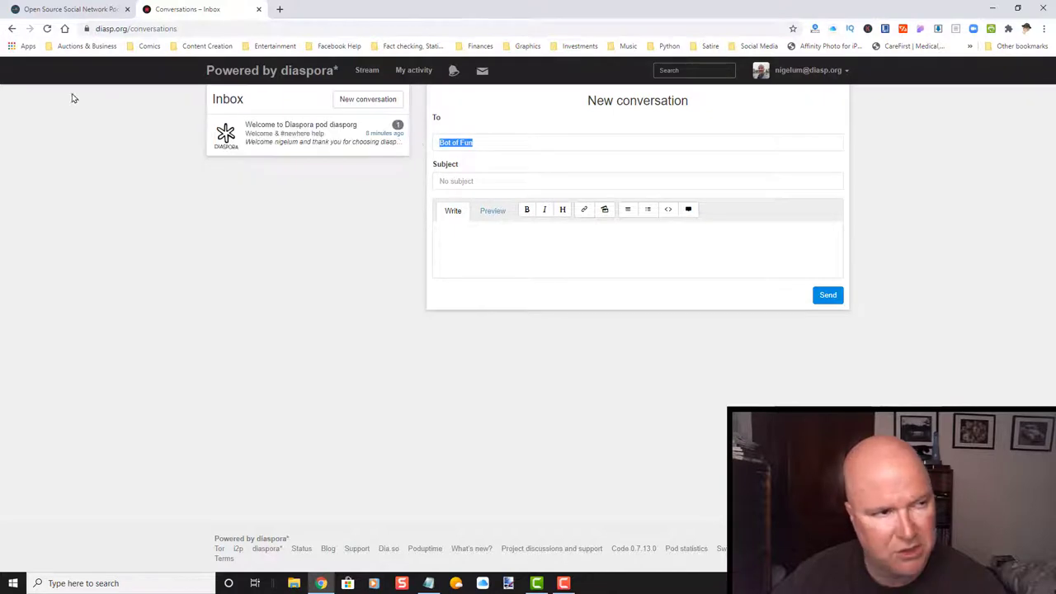
{"action": "left_click", "coordinate": [12, 29]}
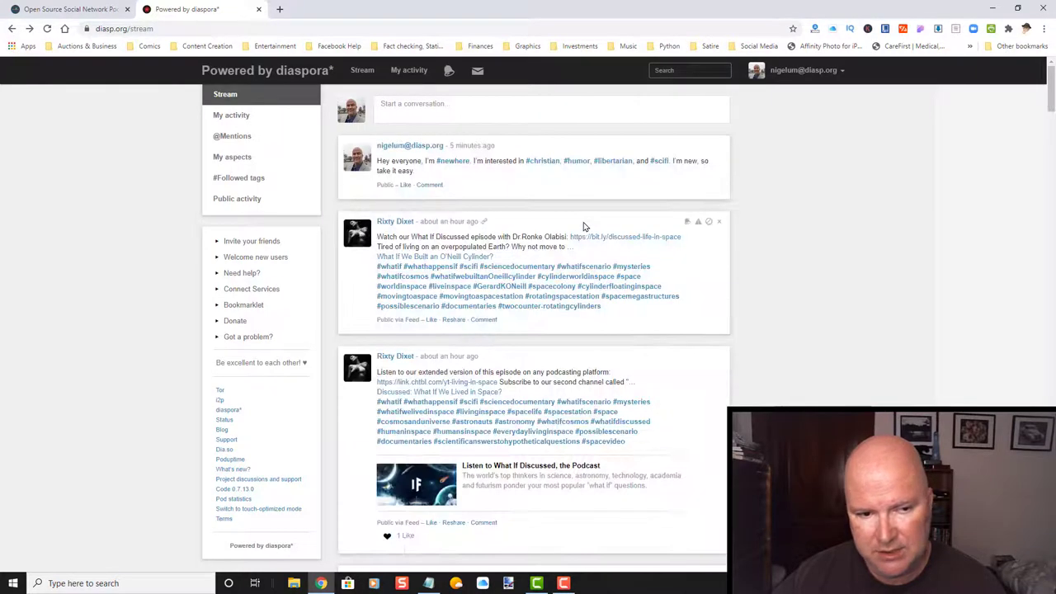
{"action": "scroll", "coordinate": [584, 227], "scroll_direction": "down", "scroll_amount": 4}
{"action": "scroll", "coordinate": [583, 227], "scroll_direction": "down", "scroll_amount": 1}
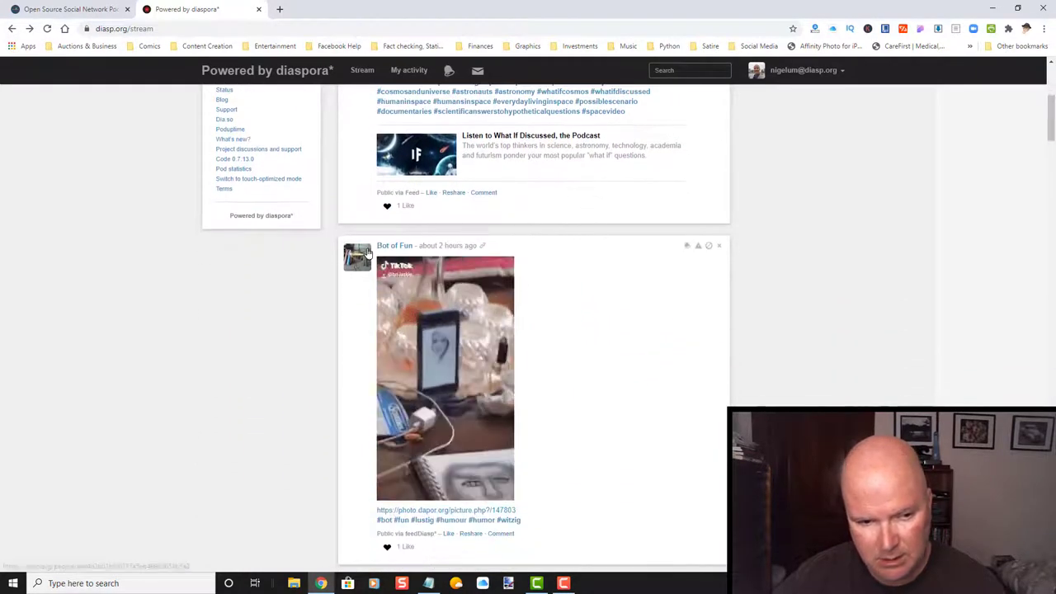
Open the Bot of Fun profile and the Conversations inbox in a new tab.
{"action": "left_click", "coordinate": [396, 245]}
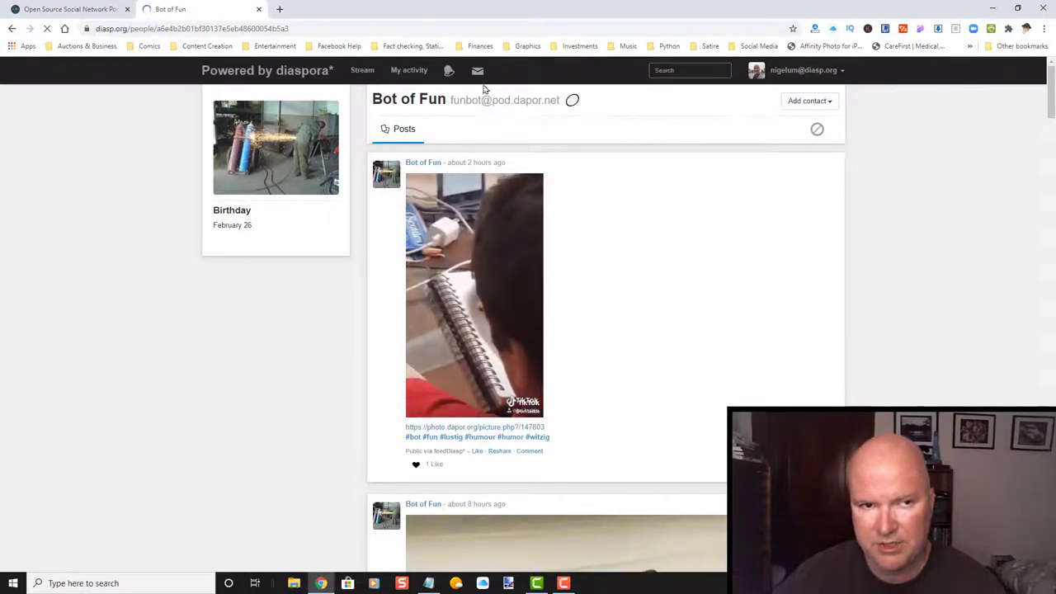
{"action": "right_click", "coordinate": [478, 72]}
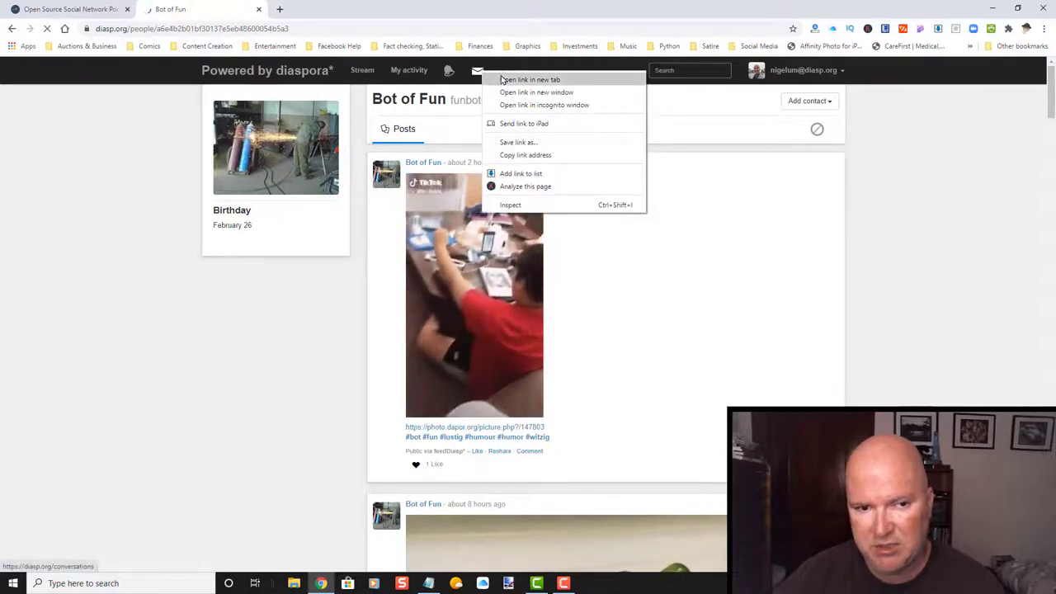
{"action": "left_click", "coordinate": [504, 79]}
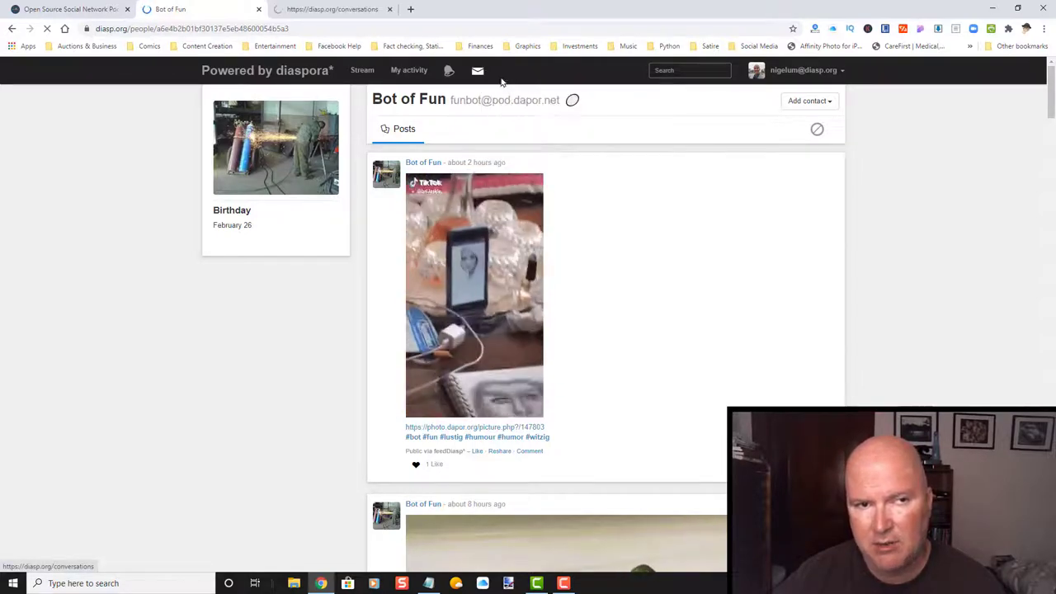
{"action": "left_click", "coordinate": [332, 12]}
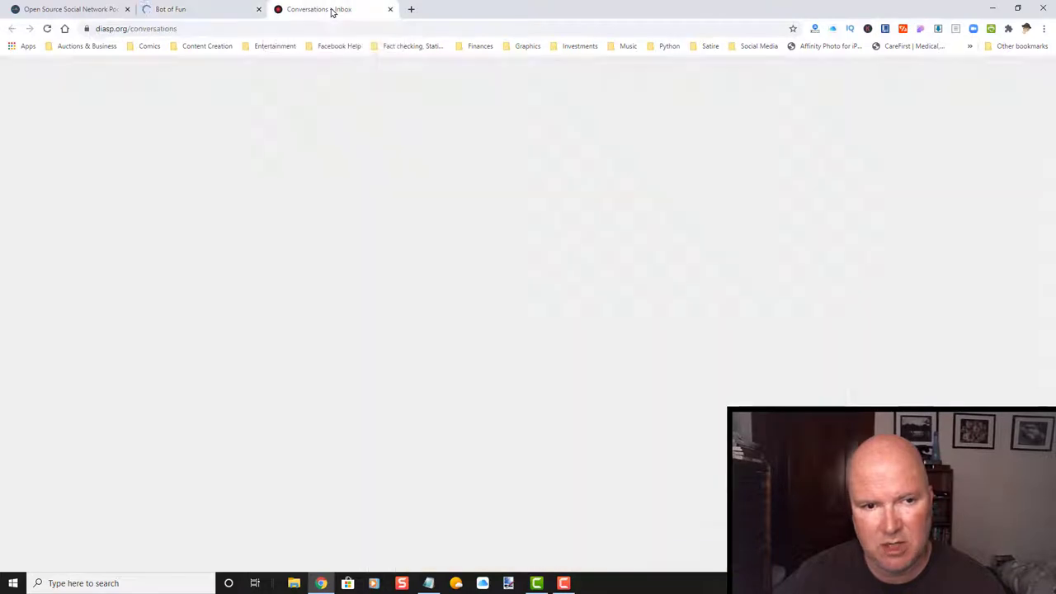
{"action": "left_click", "coordinate": [492, 137]}
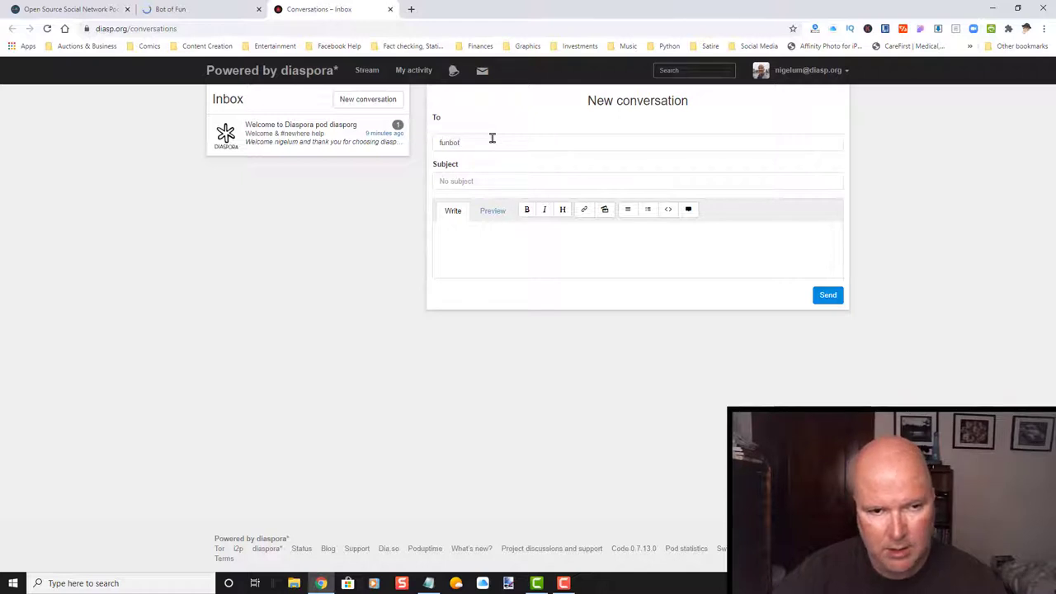
Copy the Bot of Fun's full address from its profile for the recipient field.
{"action": "left_click", "coordinate": [182, 9]}
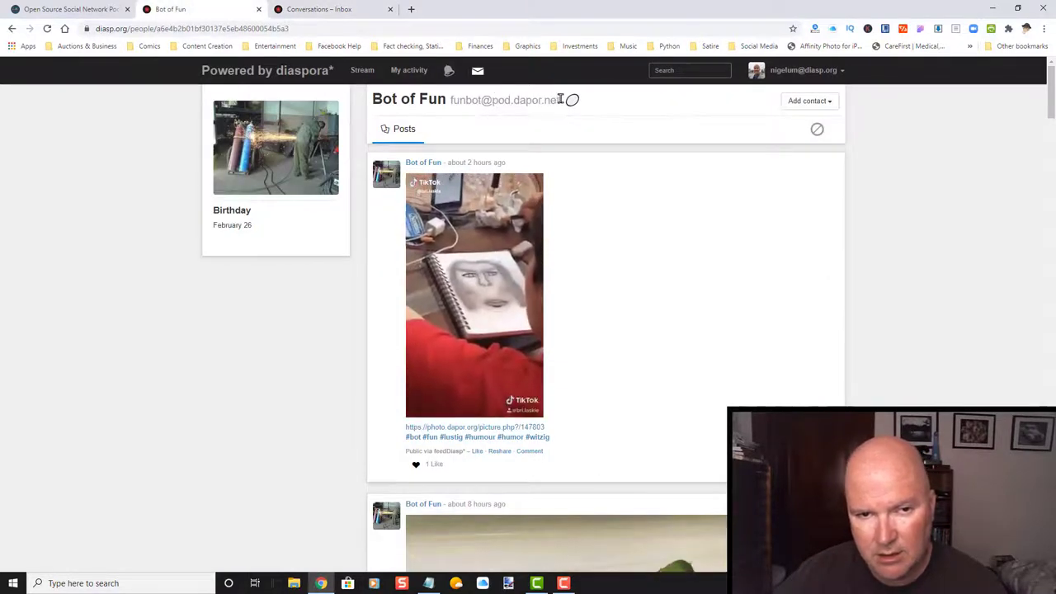
{"action": "left_click_drag", "start_coordinate": [560, 99], "coordinate": [448, 101]}
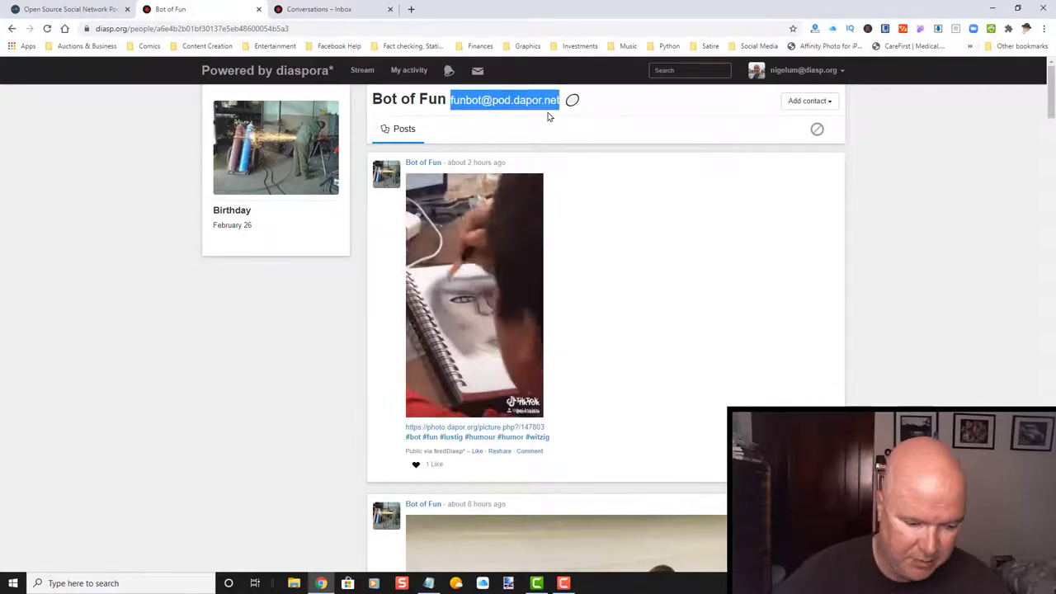
{"action": "left_click", "coordinate": [351, 11]}
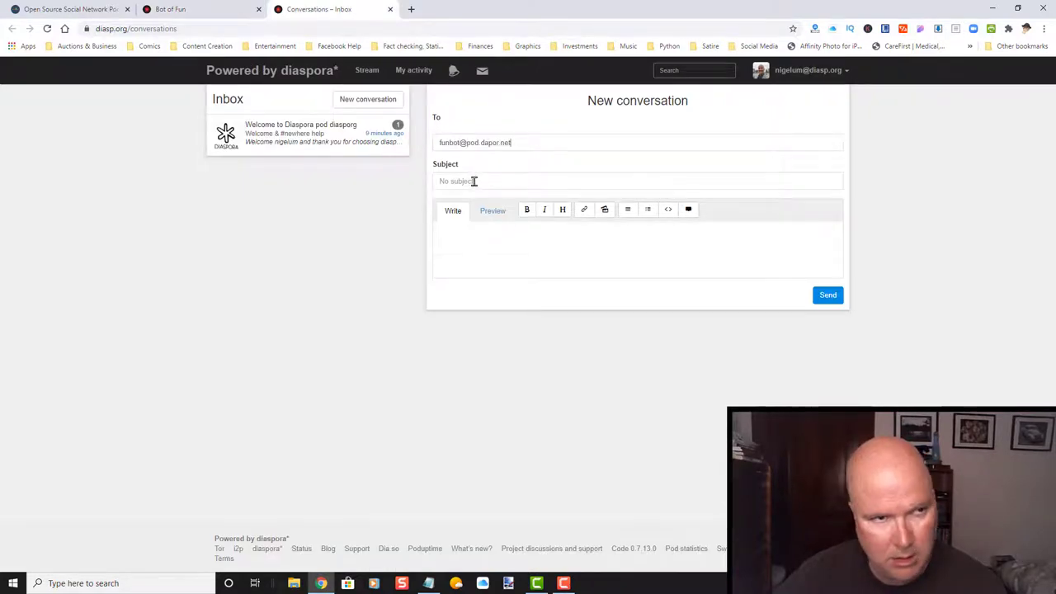
{"action": "left_click", "coordinate": [225, 12]}
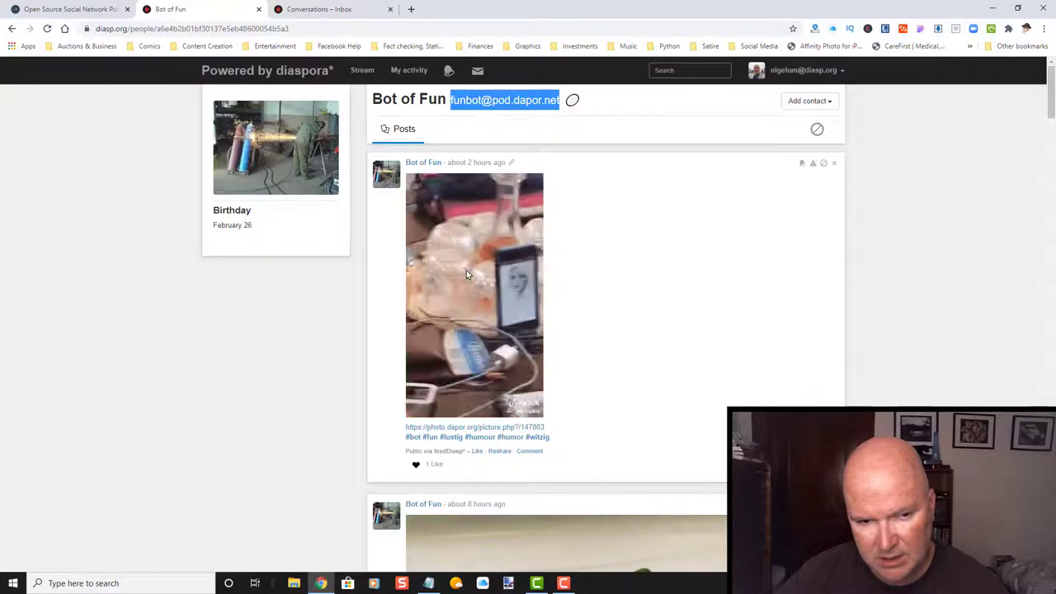
{"action": "left_click", "coordinate": [313, 8]}
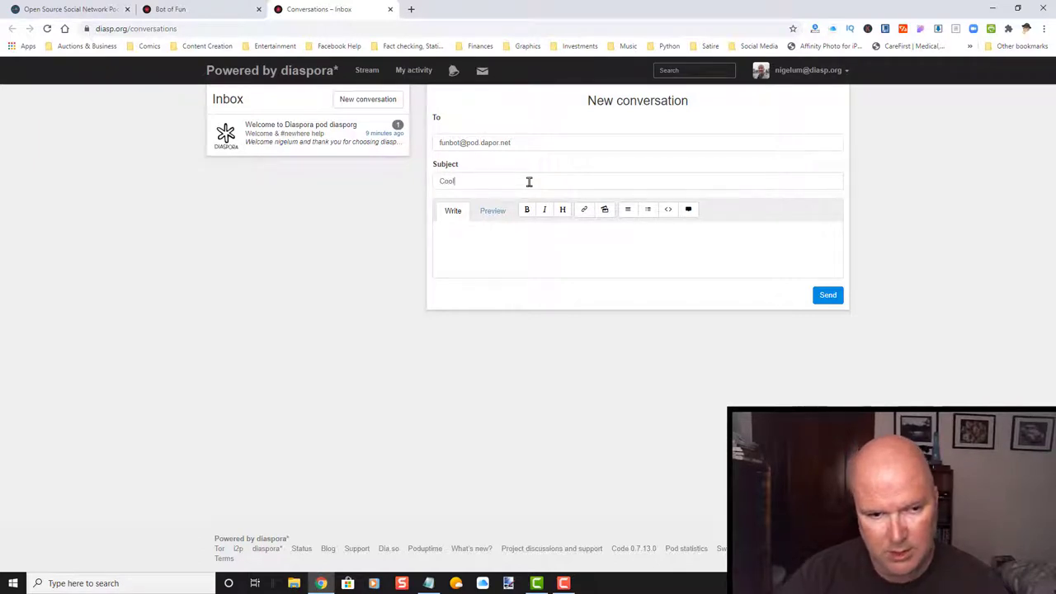
Write 'Nice TikTok' as the message, preview it, and try sending the conversation.
{"action": "left_click", "coordinate": [501, 248]}
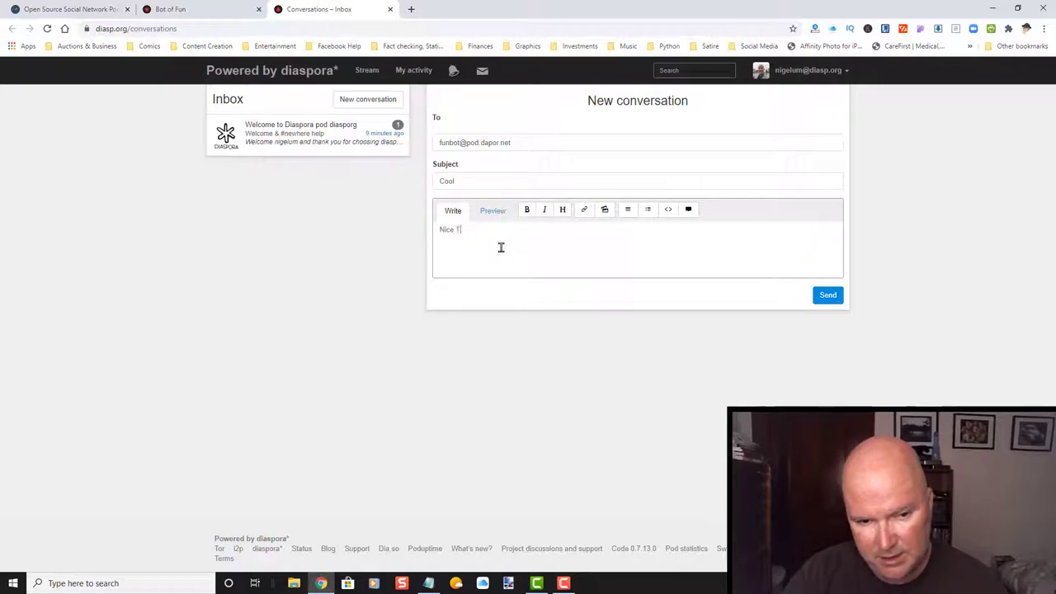
{"action": "type", "text": "Nice TikTok"}
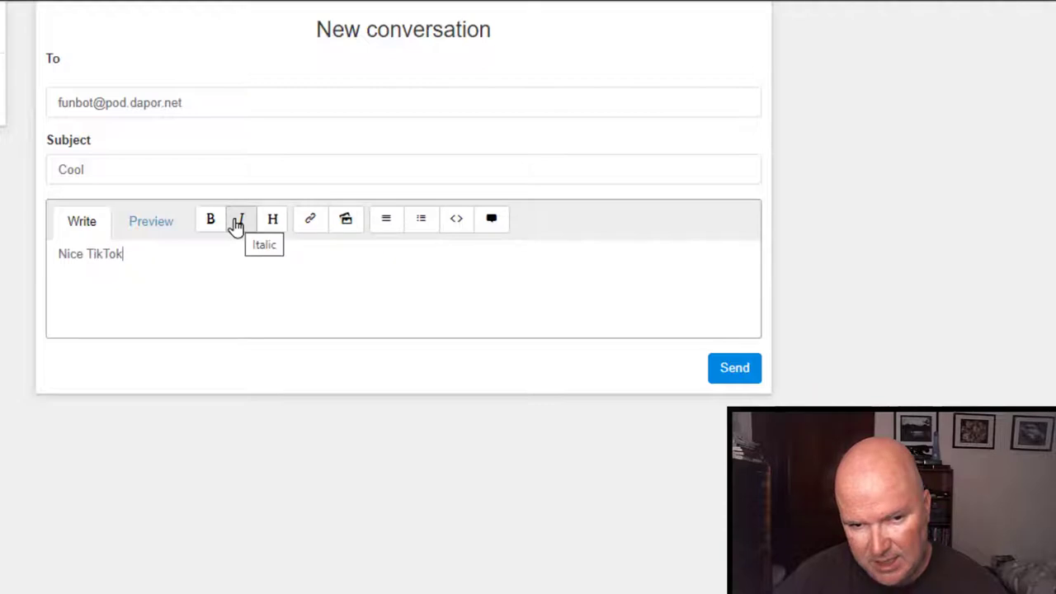
{"action": "left_click", "coordinate": [157, 226]}
{"action": "left_click", "coordinate": [92, 225]}
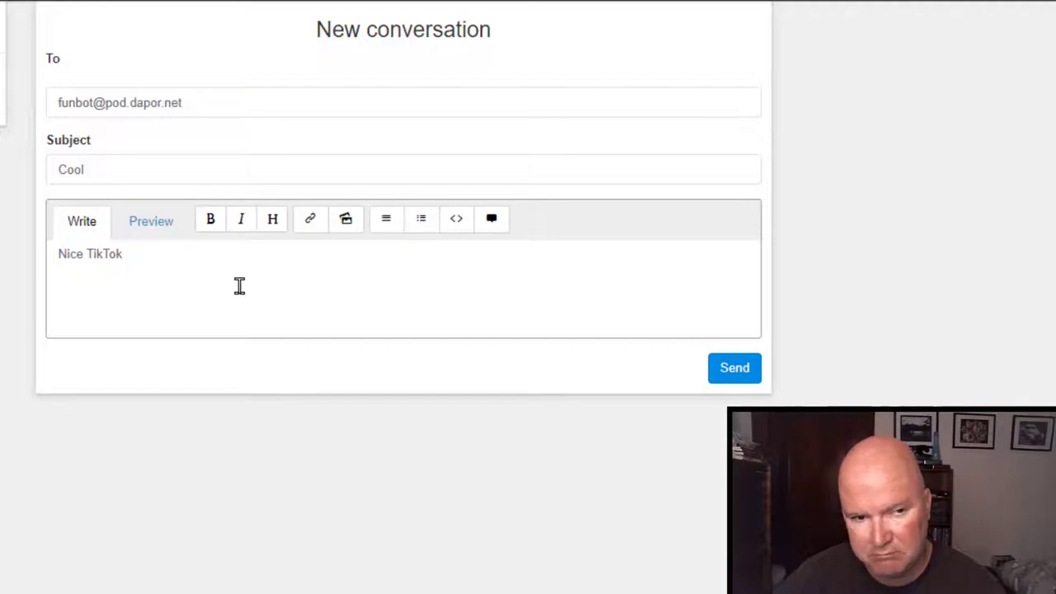
{"action": "left_click", "coordinate": [735, 371]}
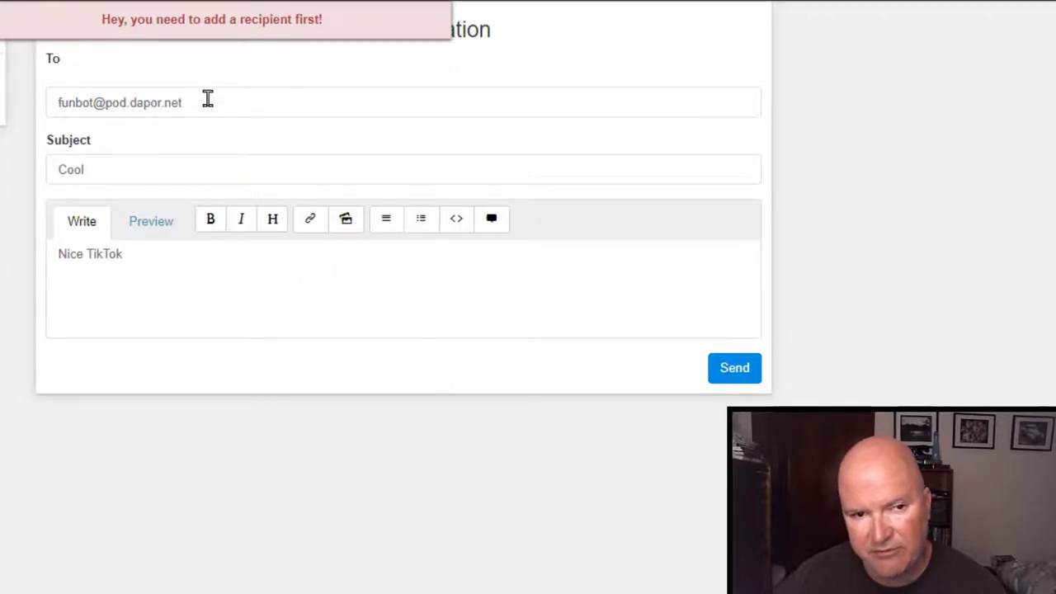
Clear the recipient field and close the Conversations tab.
{"action": "left_click_drag", "start_coordinate": [208, 99], "coordinate": [3, 90]}
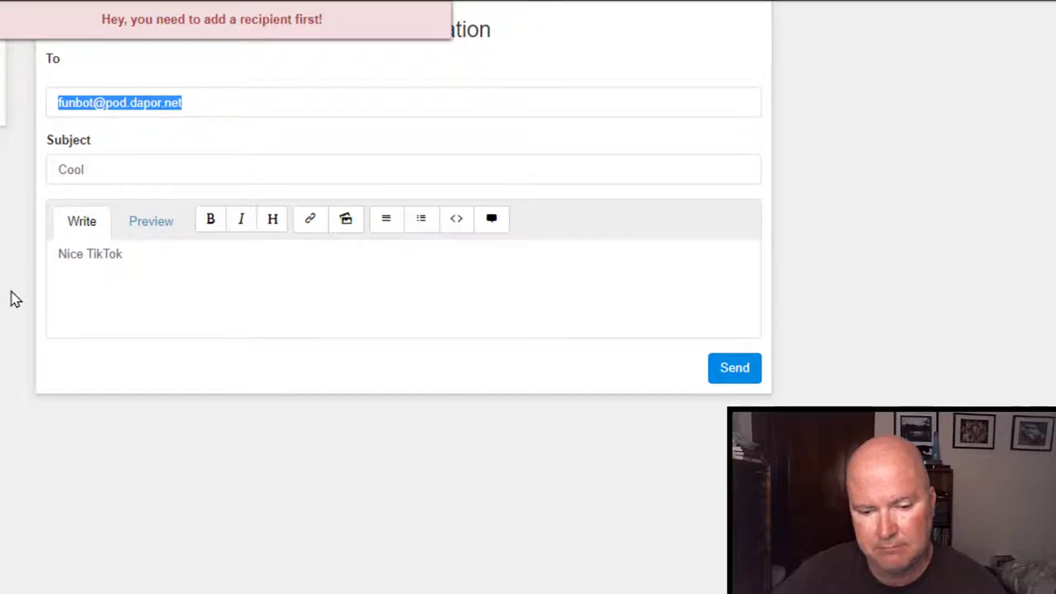
{"action": "key", "text": "BackSpace"}
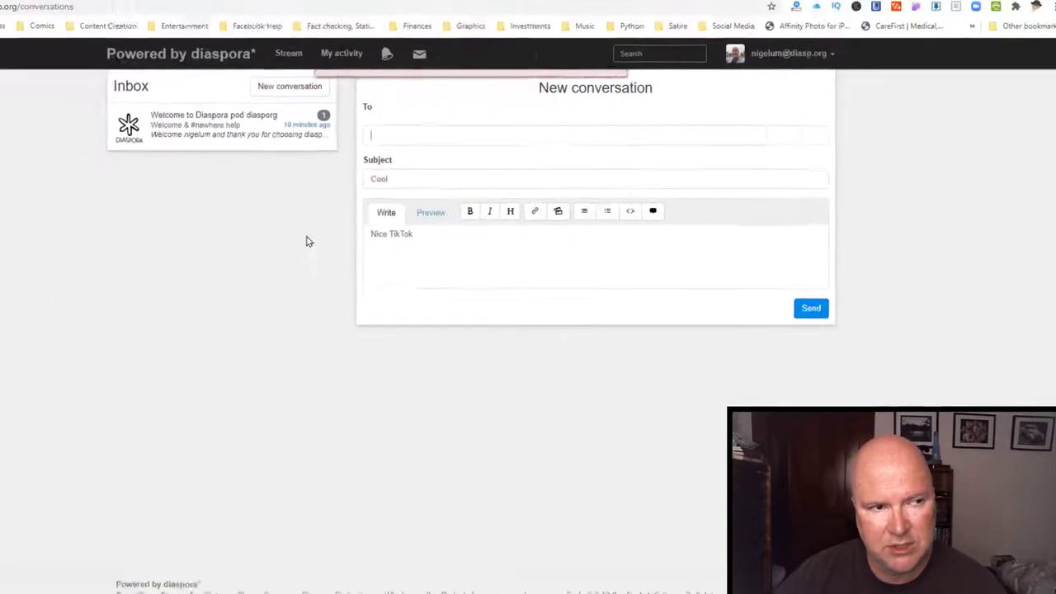
{"action": "left_click", "coordinate": [390, 9]}
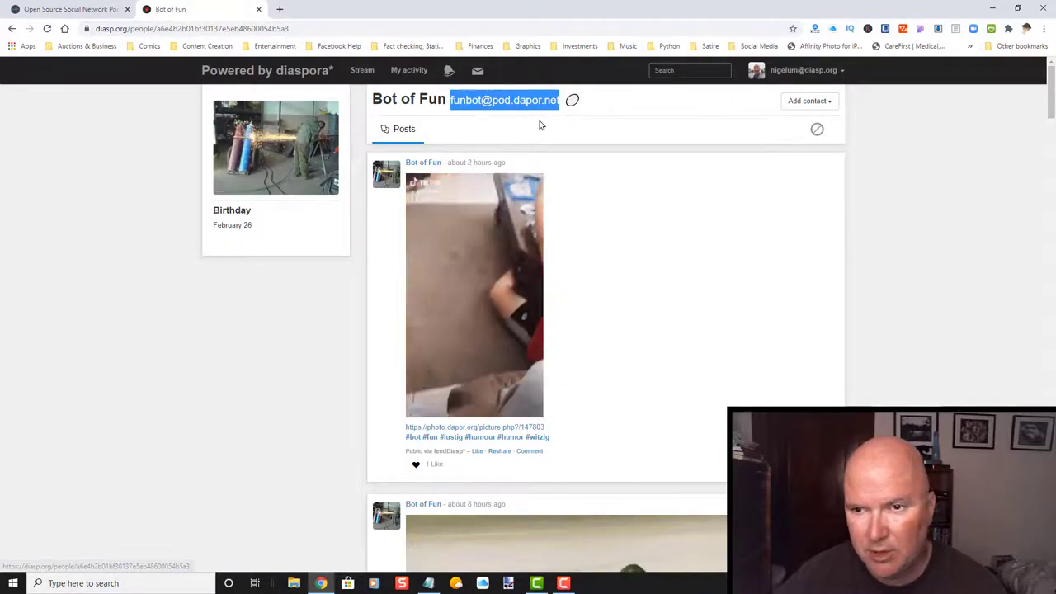
Open and dismiss the Bot of Fun's aspect list, then close the Poduptime tab.
{"action": "left_click", "coordinate": [663, 110]}
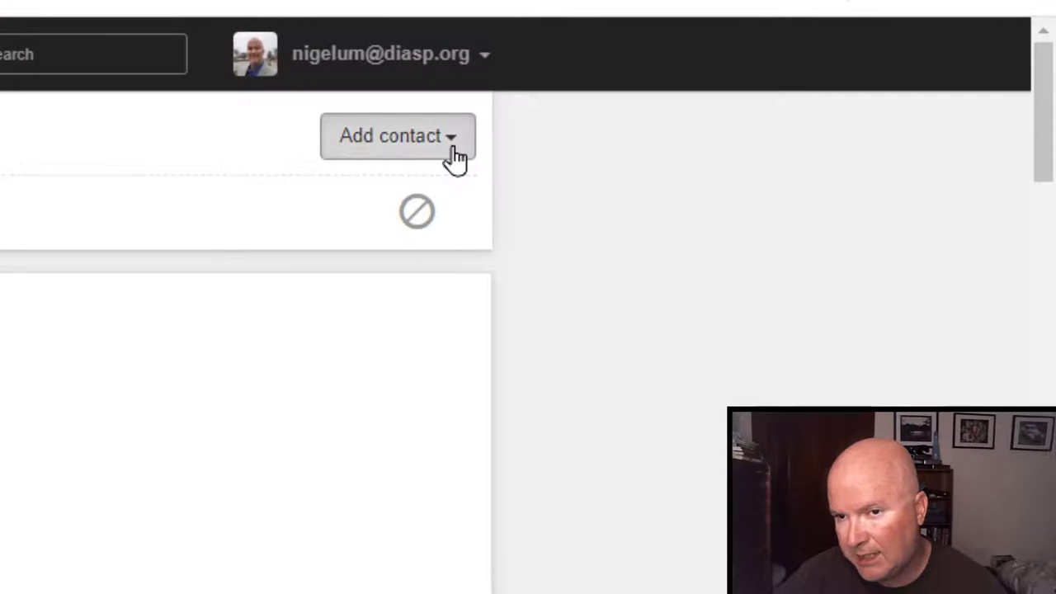
{"action": "left_click", "coordinate": [452, 139]}
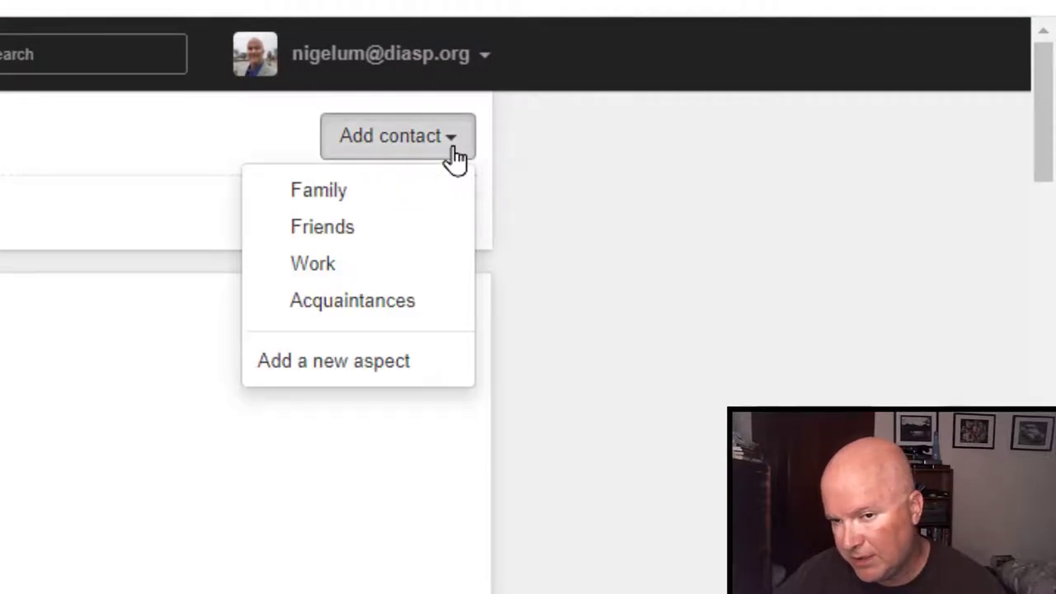
{"action": "left_click", "coordinate": [600, 189]}
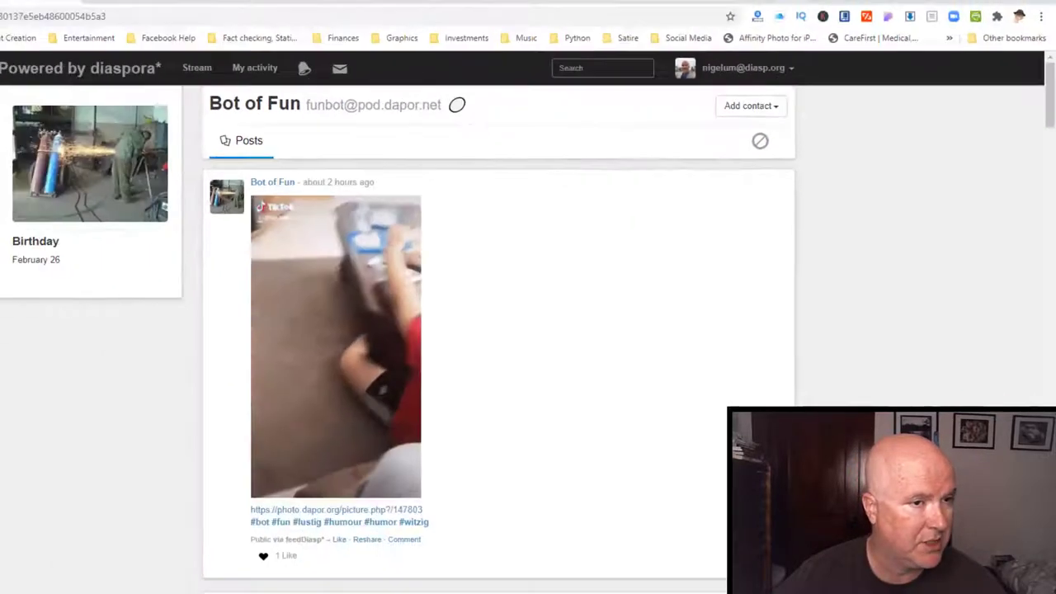
{"action": "left_click", "coordinate": [70, 9]}
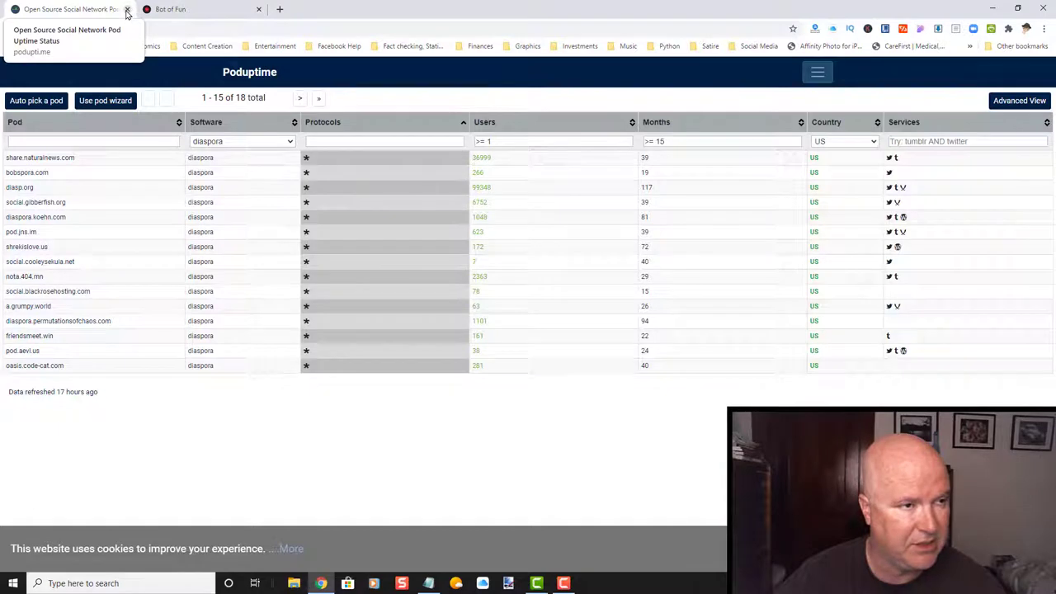
{"action": "left_click", "coordinate": [127, 9]}
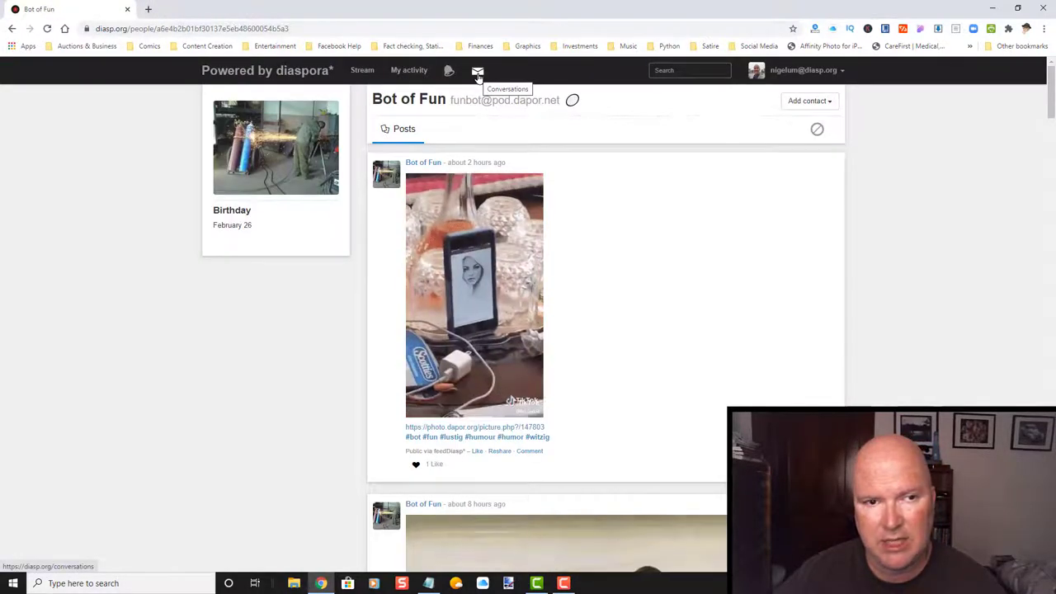
Switch to the My aspects stream, then show #Followed tags (#christian, #humor, #libertarian, #scifi).
{"action": "left_click", "coordinate": [231, 72]}
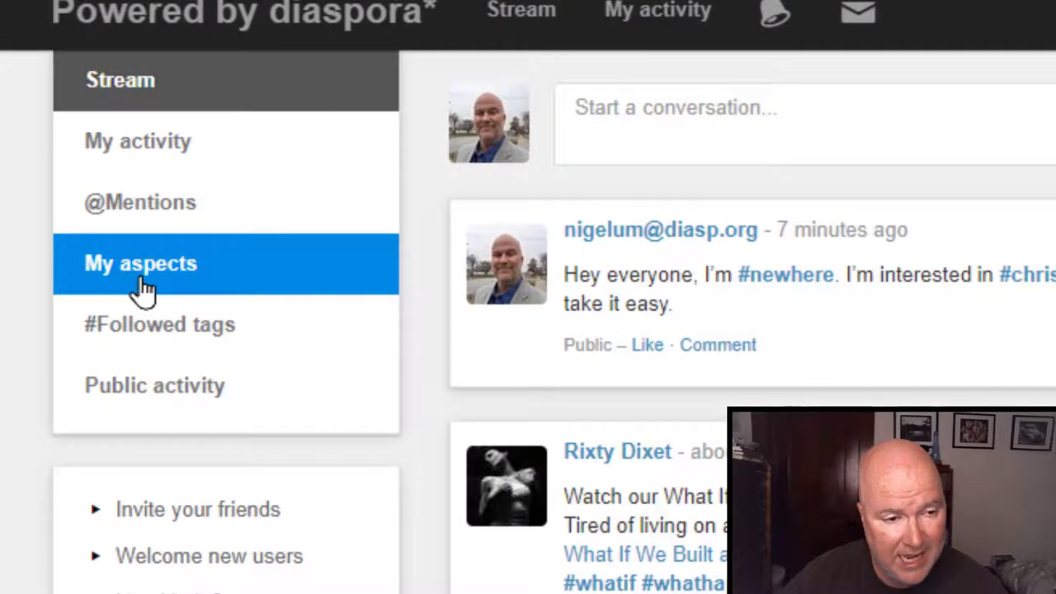
{"action": "left_click", "coordinate": [141, 284]}
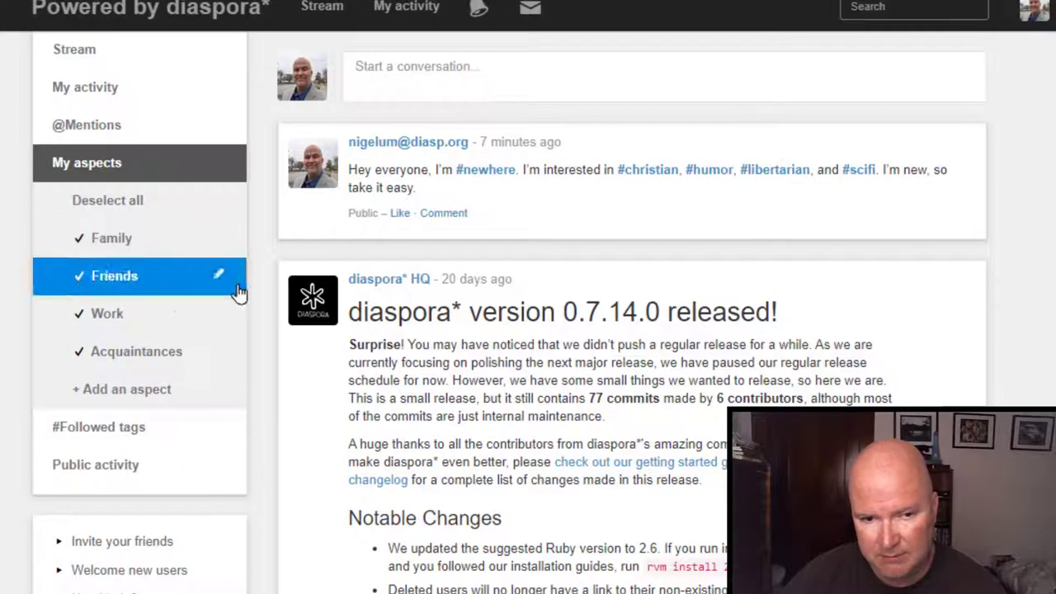
{"action": "scroll", "coordinate": [760, 322], "scroll_direction": "down", "scroll_amount": 8}
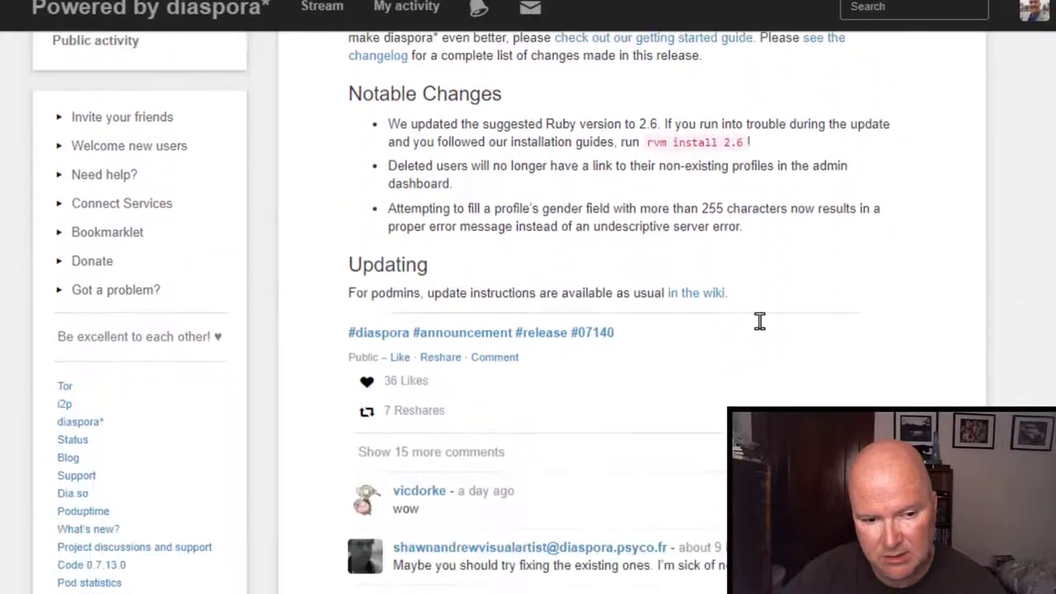
{"action": "scroll", "coordinate": [761, 329], "scroll_direction": "down", "scroll_amount": 8}
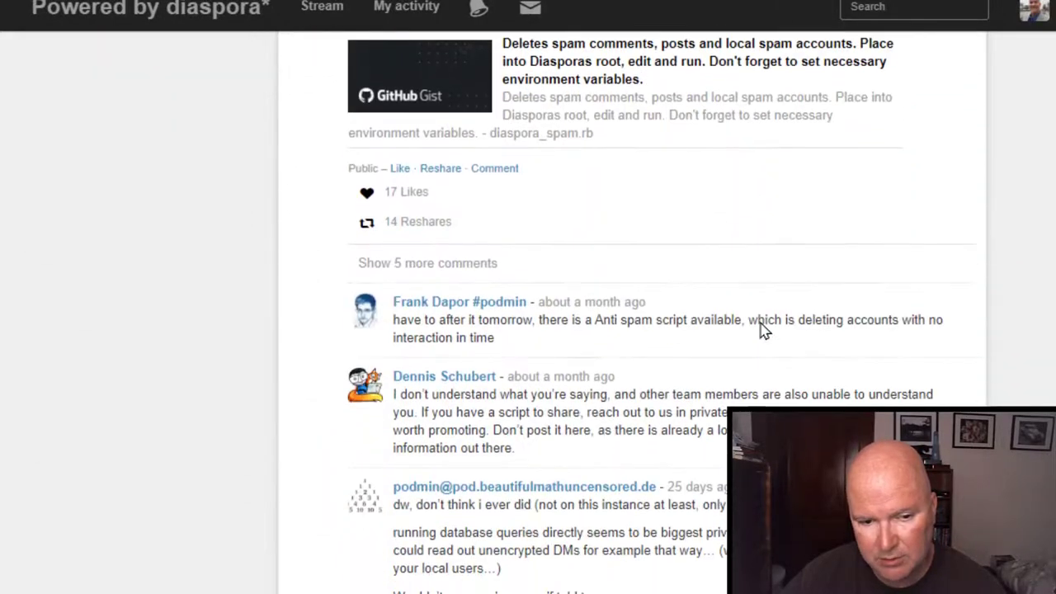
{"action": "scroll", "coordinate": [759, 320], "scroll_direction": "up", "scroll_amount": 12}
{"action": "scroll", "coordinate": [761, 322], "scroll_direction": "up", "scroll_amount": 5}
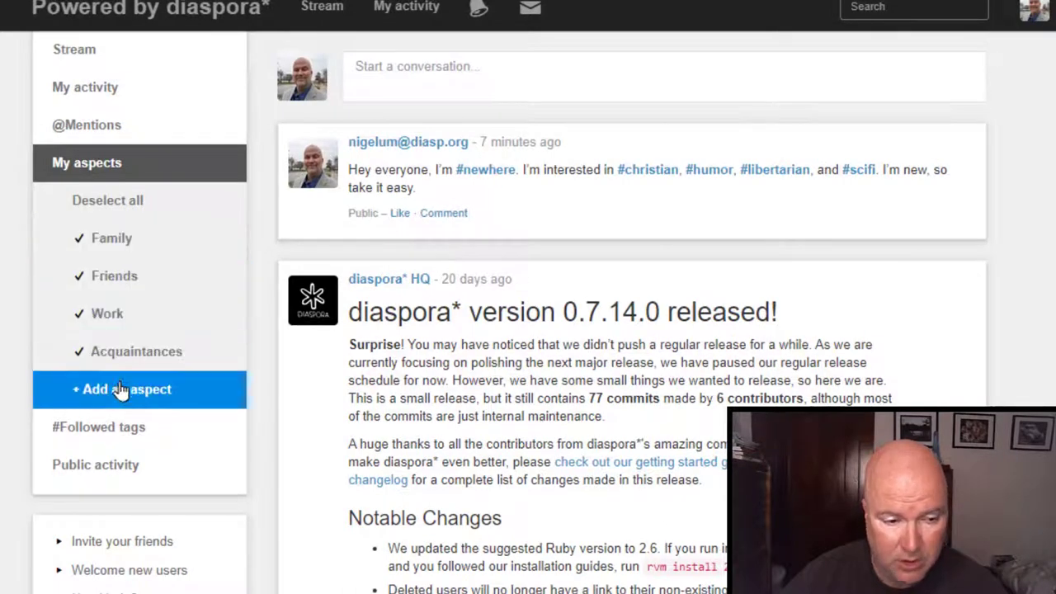
{"action": "left_click", "coordinate": [118, 175]}
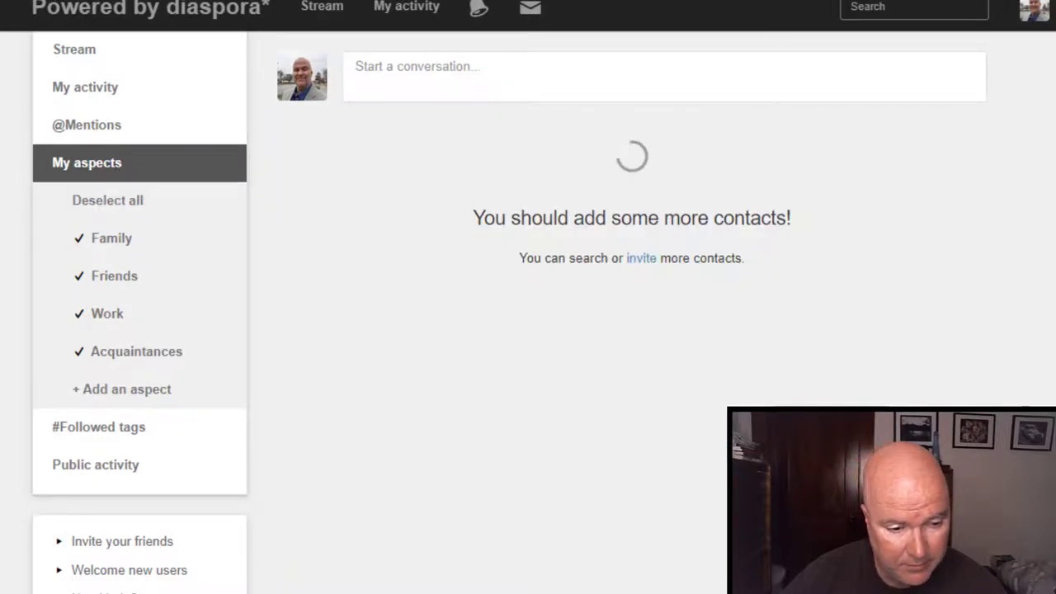
{"action": "scroll", "coordinate": [528, 314], "scroll_direction": "down", "scroll_amount": 3}
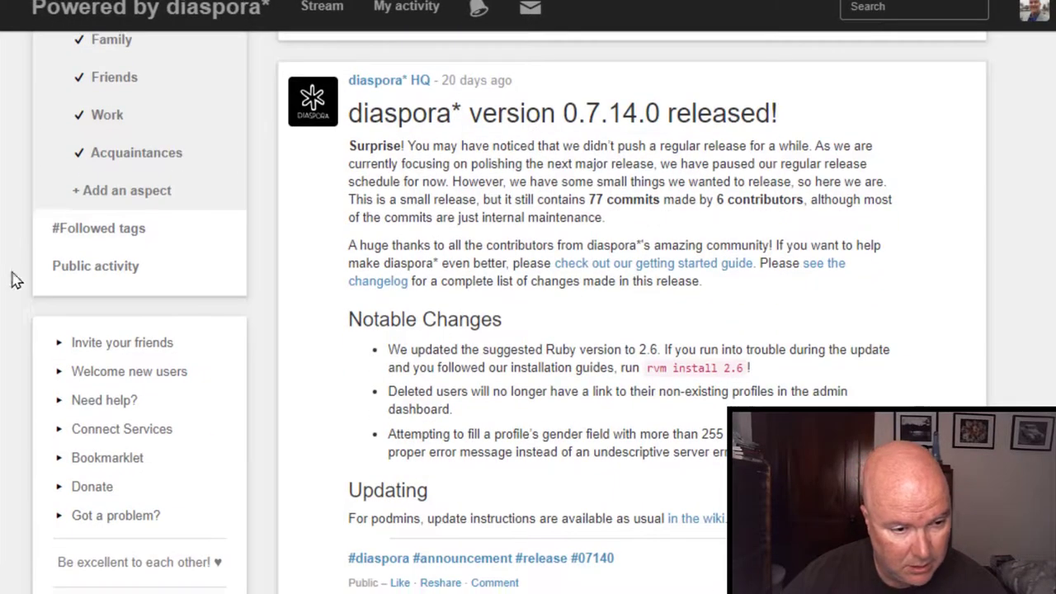
{"action": "left_click", "coordinate": [89, 241]}
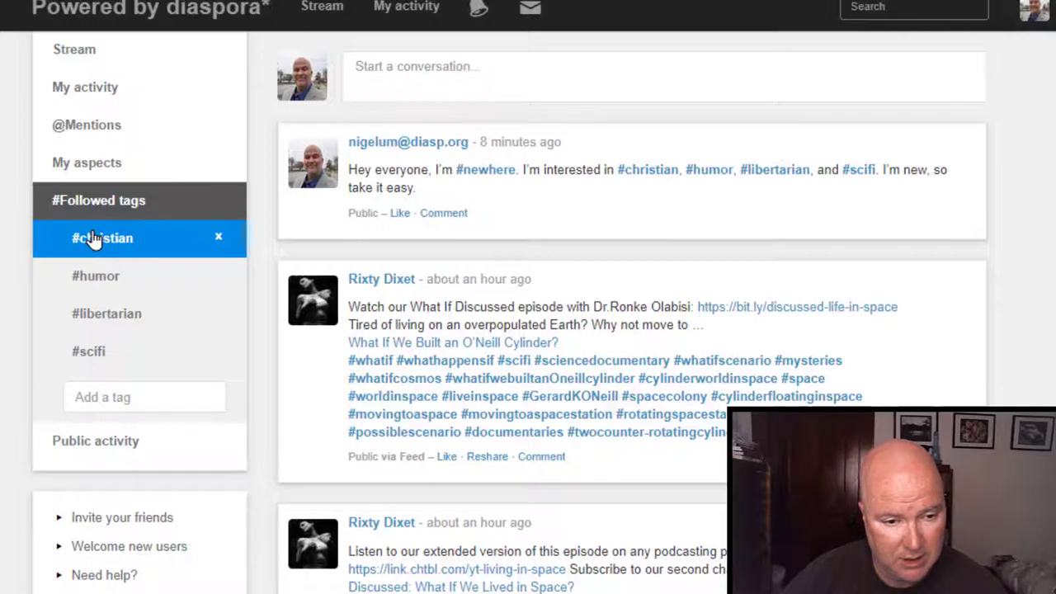
Open the #christian tag page and scroll through its tagged posts and 250 tagged people.
{"action": "left_click", "coordinate": [94, 238]}
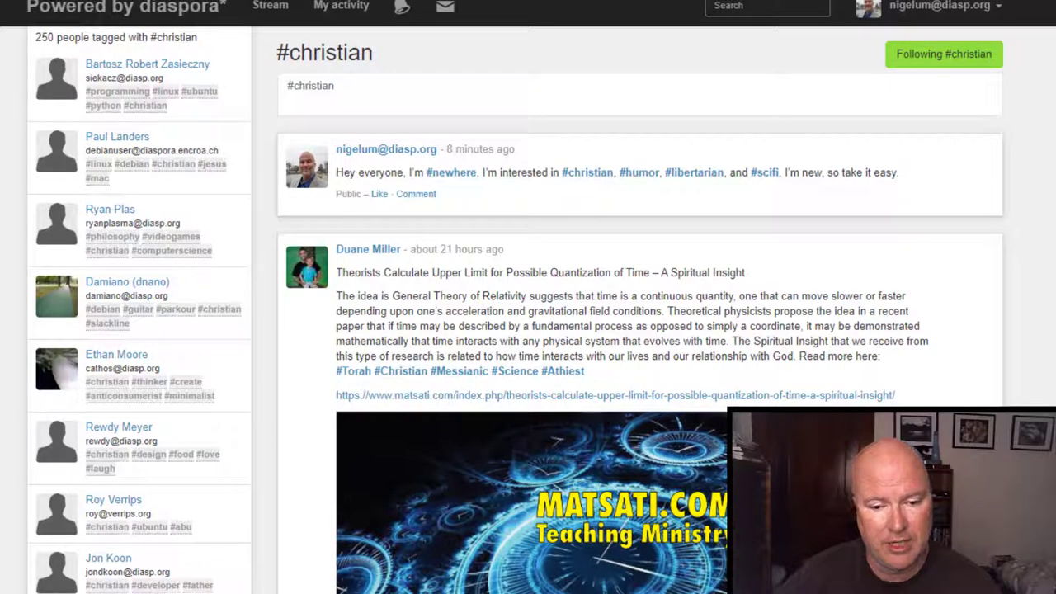
{"action": "scroll", "coordinate": [528, 310], "scroll_direction": "down", "scroll_amount": 8}
{"action": "scroll", "coordinate": [528, 309], "scroll_direction": "down", "scroll_amount": 3}
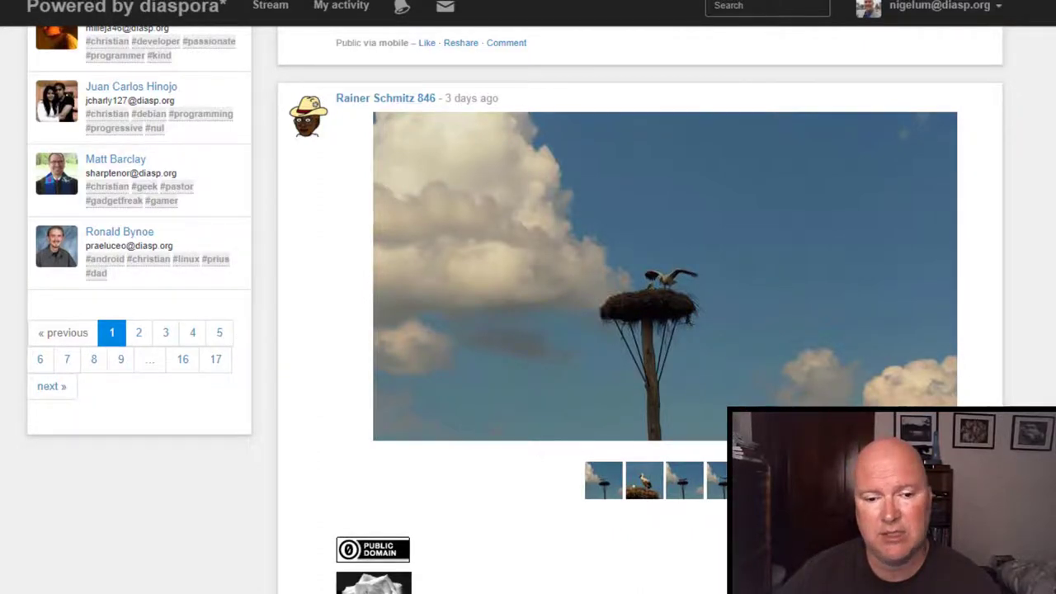
{"action": "scroll", "coordinate": [640, 309], "scroll_direction": "up", "scroll_amount": 3}
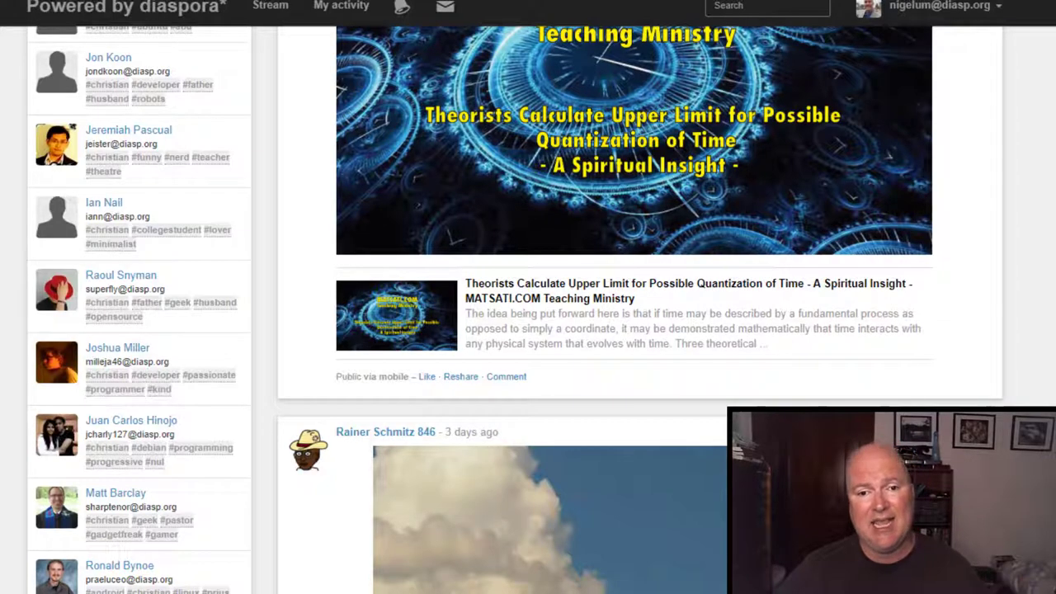
{"action": "scroll", "coordinate": [1053, 268], "scroll_direction": "up", "scroll_amount": 6}
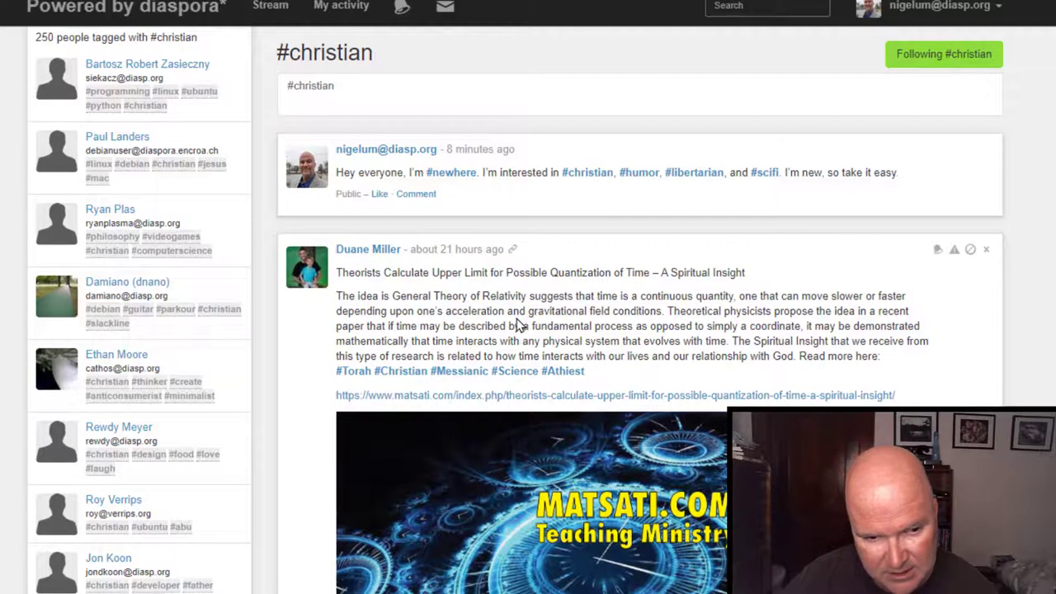
{"action": "scroll", "coordinate": [518, 325], "scroll_direction": "down", "scroll_amount": 6}
{"action": "scroll", "coordinate": [508, 311], "scroll_direction": "down", "scroll_amount": 2}
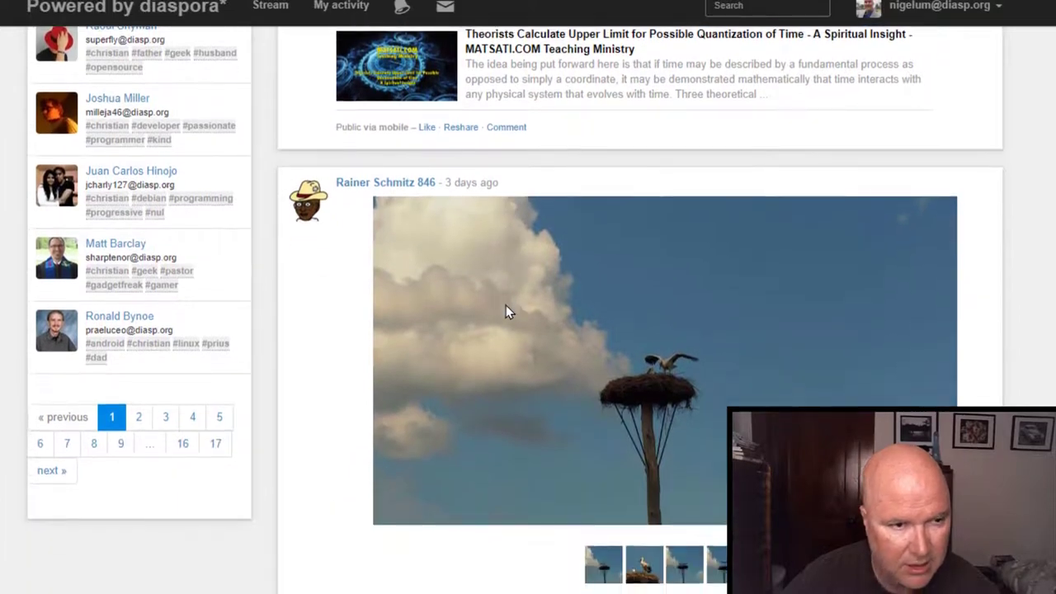
{"action": "scroll", "coordinate": [506, 305], "scroll_direction": "up", "scroll_amount": 11}
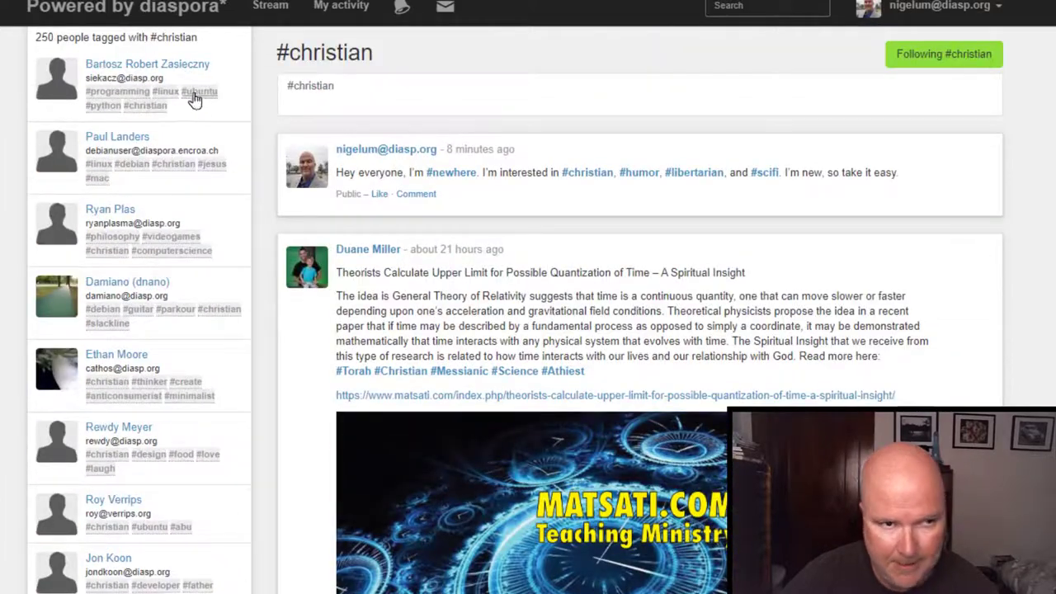
Return to the main stream and scroll through its posts.
{"action": "left_click", "coordinate": [270, 7]}
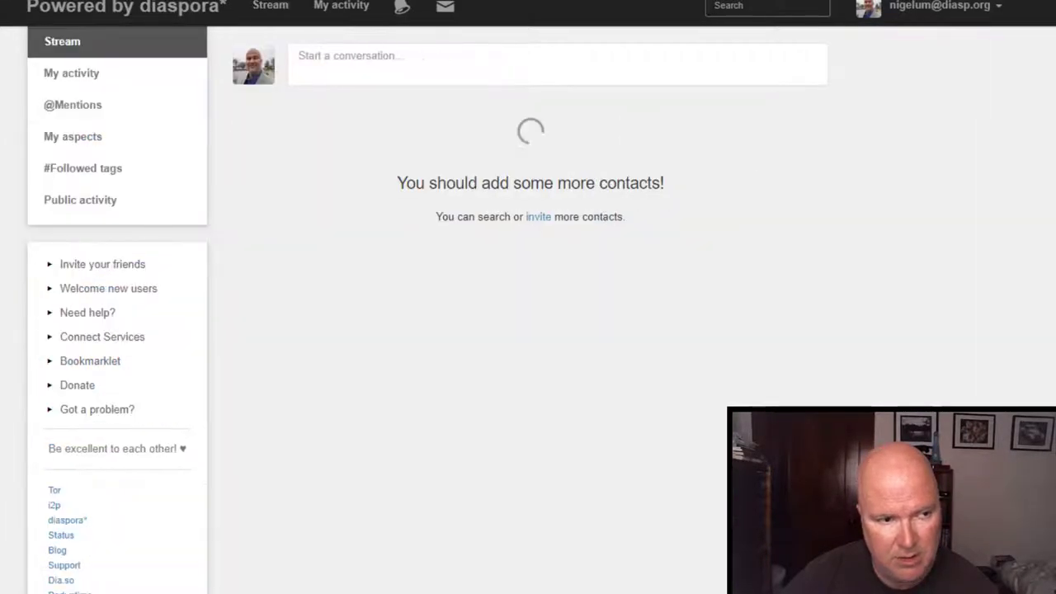
{"action": "scroll", "coordinate": [427, 309], "scroll_direction": "down", "scroll_amount": 1}
{"action": "scroll", "coordinate": [427, 309], "scroll_direction": "down", "scroll_amount": 2}
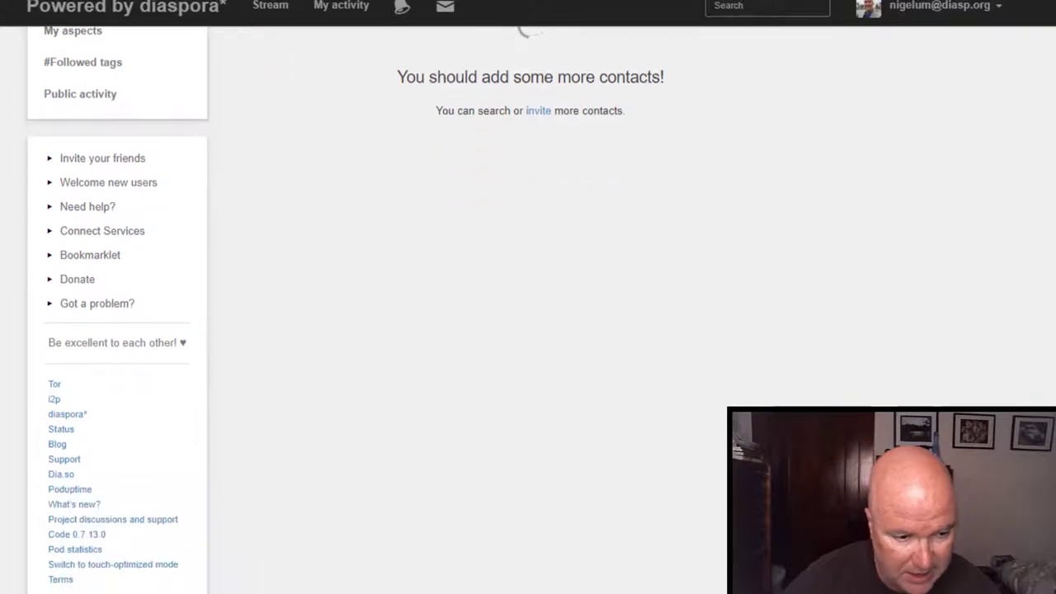
{"action": "scroll", "coordinate": [426, 308], "scroll_direction": "up", "scroll_amount": 3}
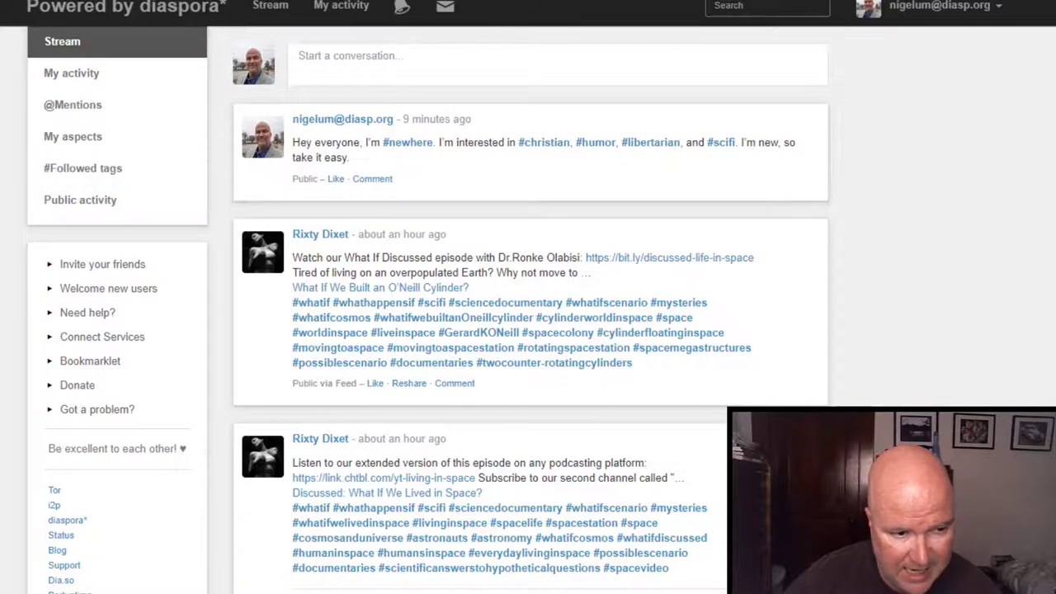
Browse the #scifi tag posts under Followed tags, then go back to the stream.
{"action": "left_click", "coordinate": [82, 167]}
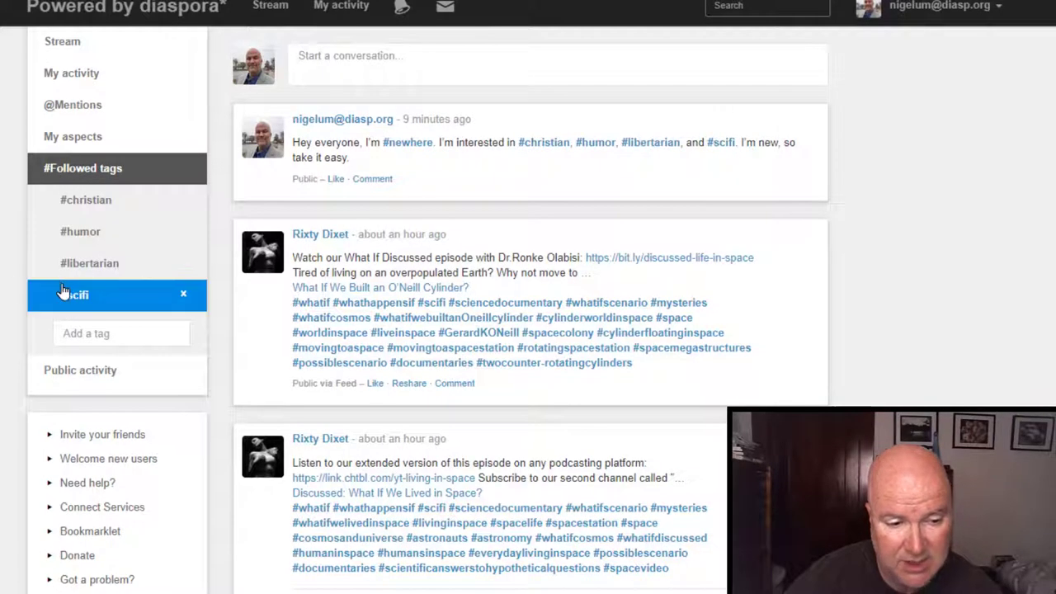
{"action": "left_click", "coordinate": [73, 295]}
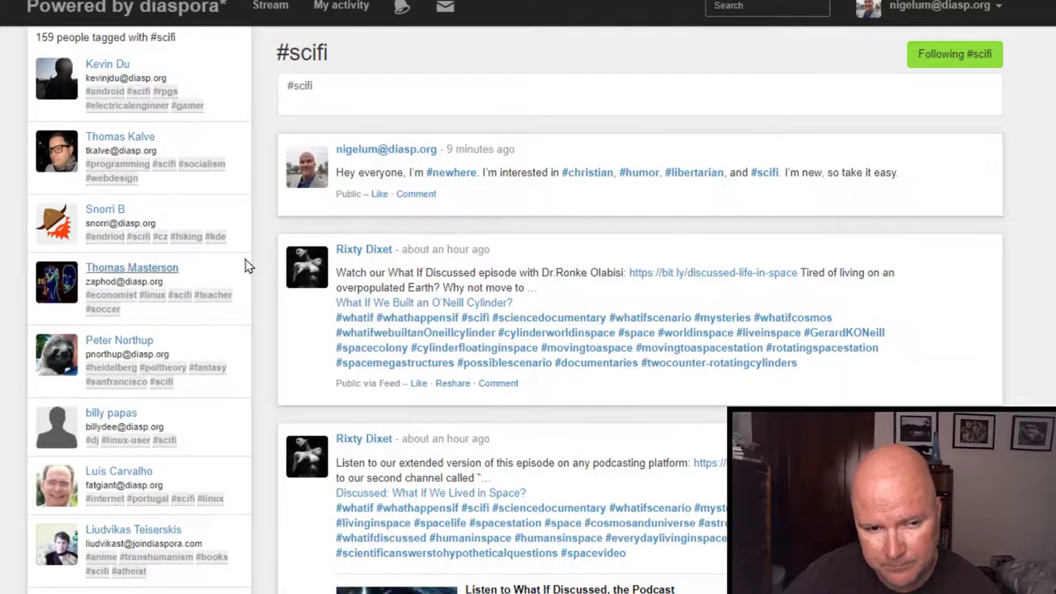
{"action": "scroll", "coordinate": [610, 215], "scroll_direction": "down", "scroll_amount": 6}
{"action": "scroll", "coordinate": [611, 214], "scroll_direction": "down", "scroll_amount": 5}
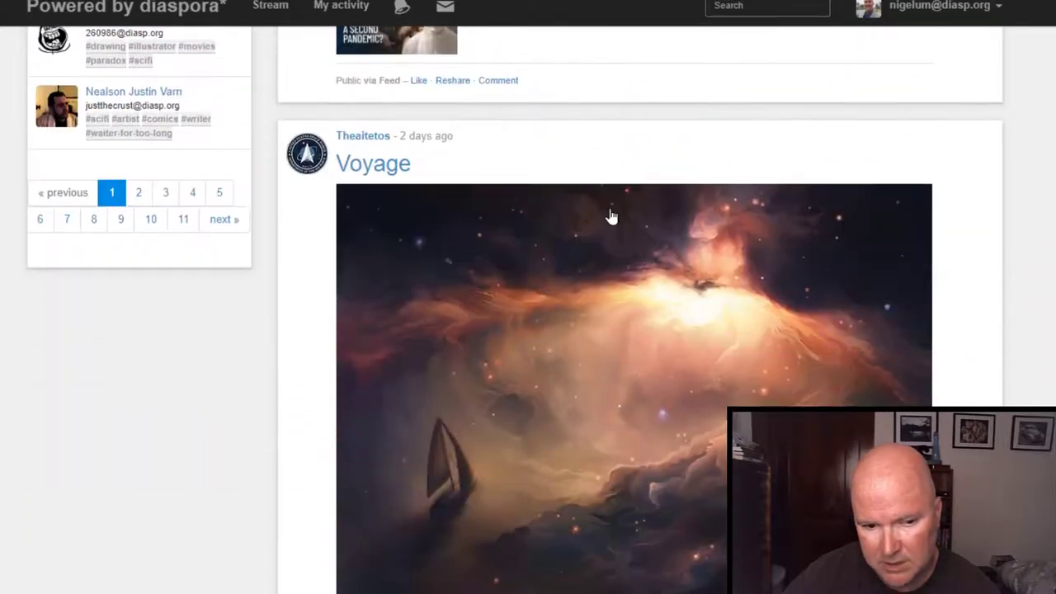
{"action": "scroll", "coordinate": [611, 215], "scroll_direction": "up", "scroll_amount": 6}
{"action": "scroll", "coordinate": [611, 213], "scroll_direction": "up", "scroll_amount": 5}
{"action": "left_click", "coordinate": [293, 15]}
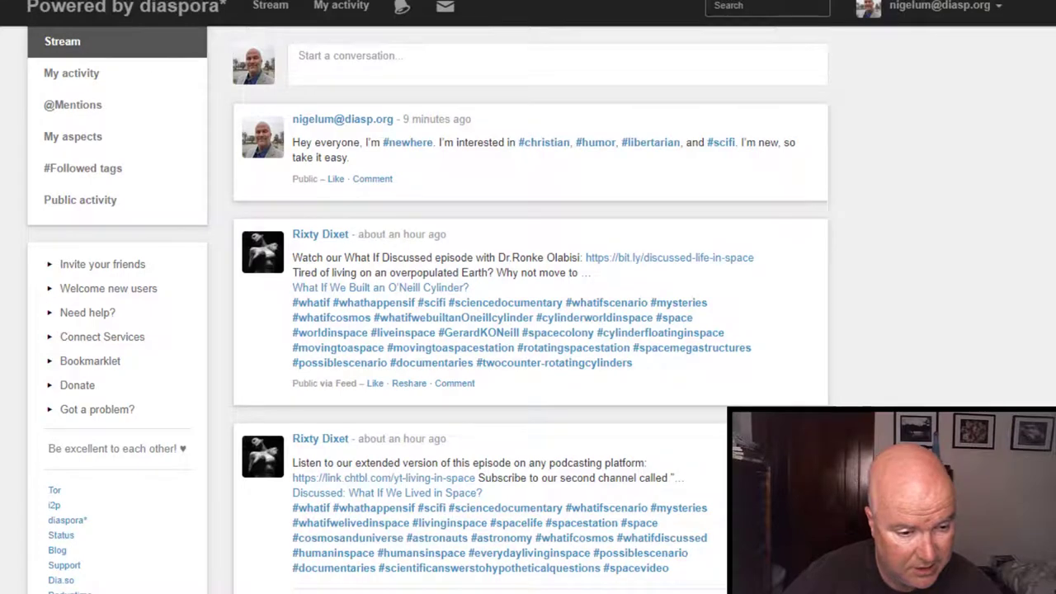
Follow the tags #bible, #trump and #news using the Followed tags Add a tag box.
{"action": "left_click", "coordinate": [57, 176]}
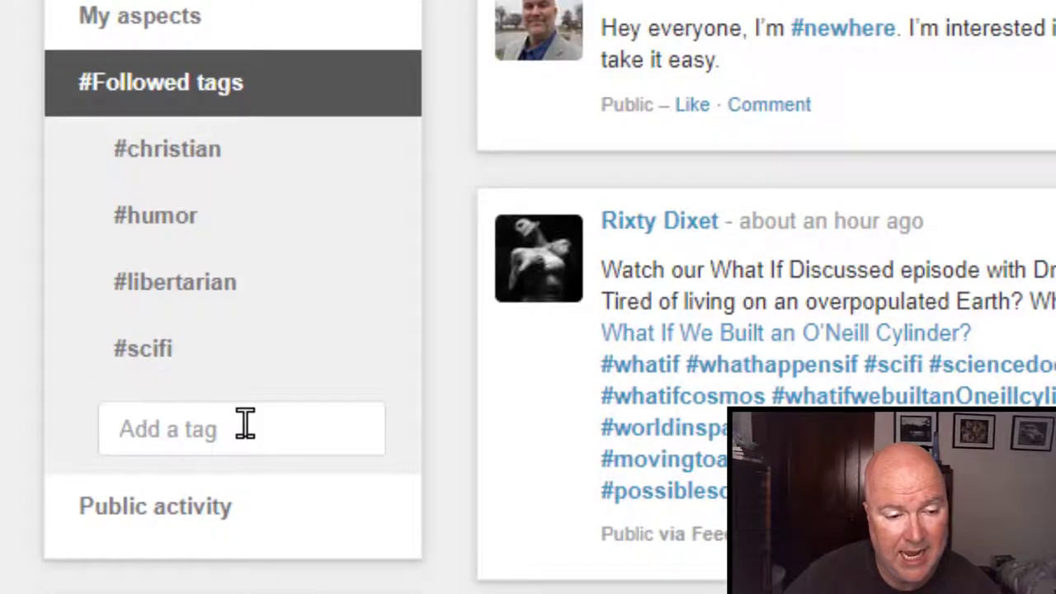
{"action": "left_click", "coordinate": [245, 424]}
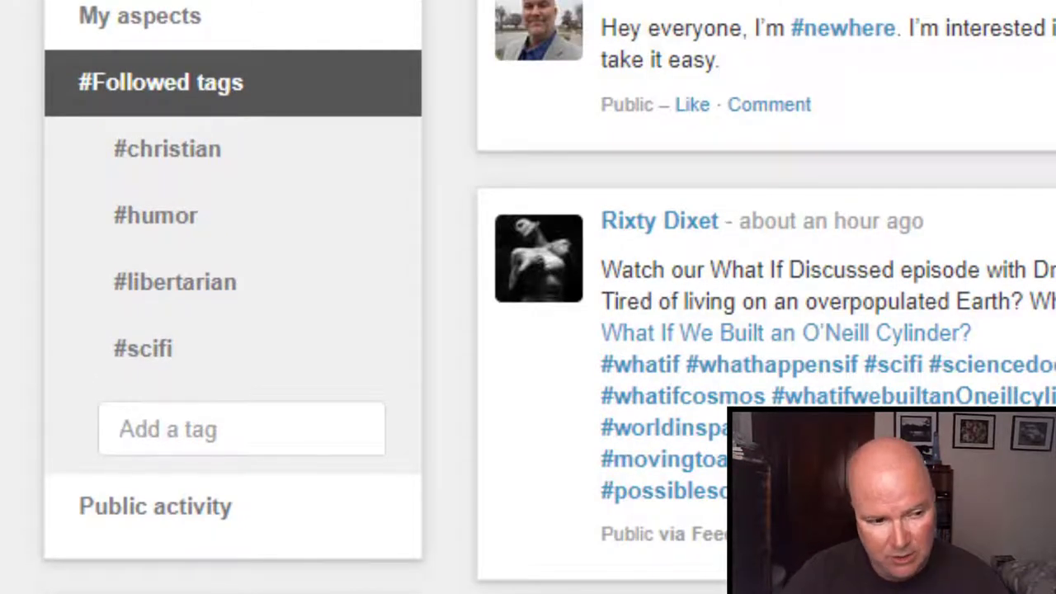
{"action": "type", "text": "#Bible"}
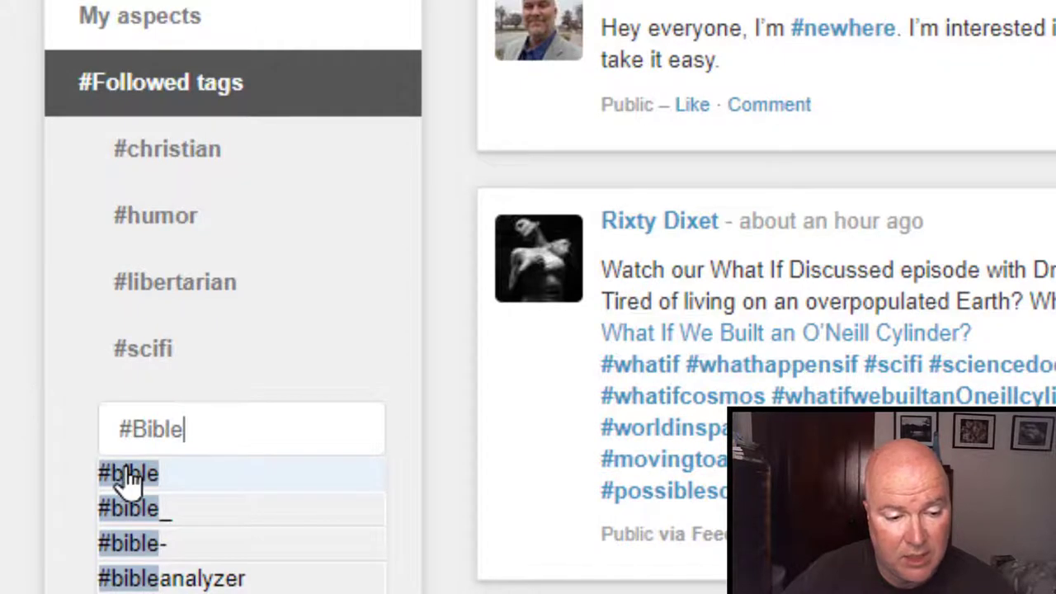
{"action": "left_click", "coordinate": [128, 477]}
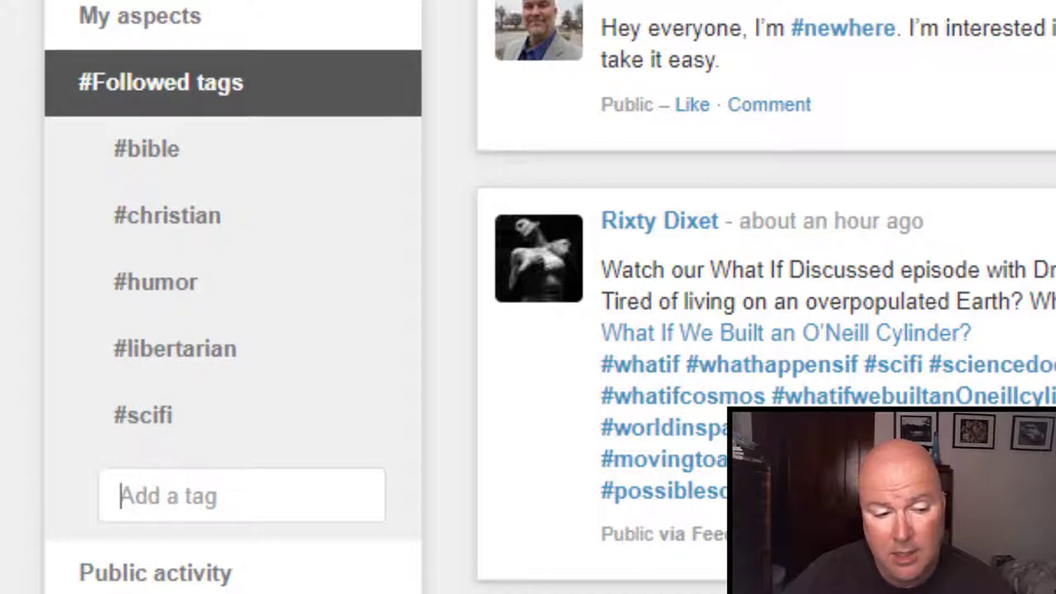
{"action": "type", "text": "#"}
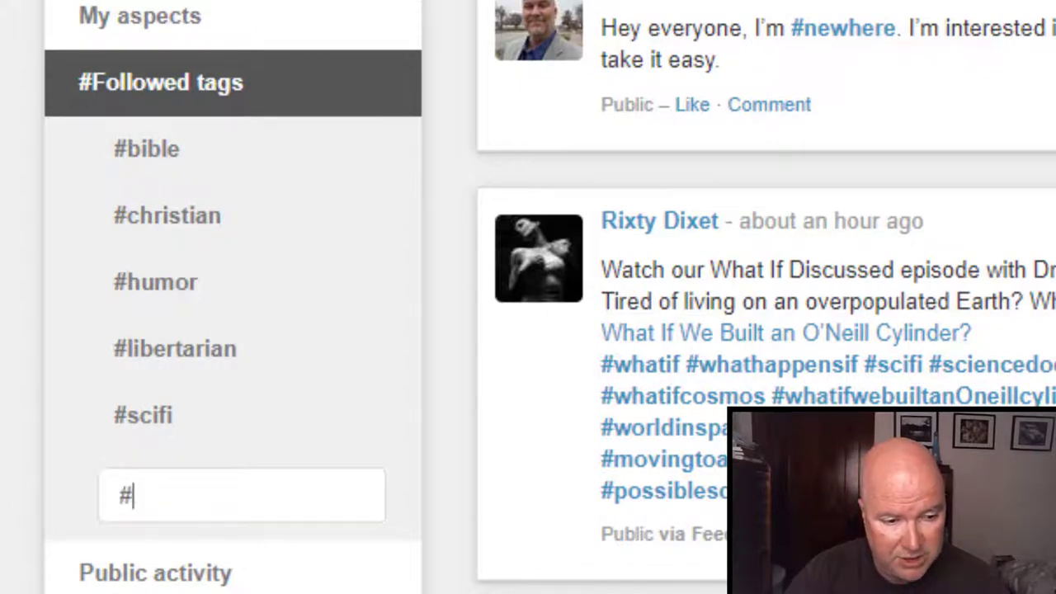
{"action": "type", "text": "Trump"}
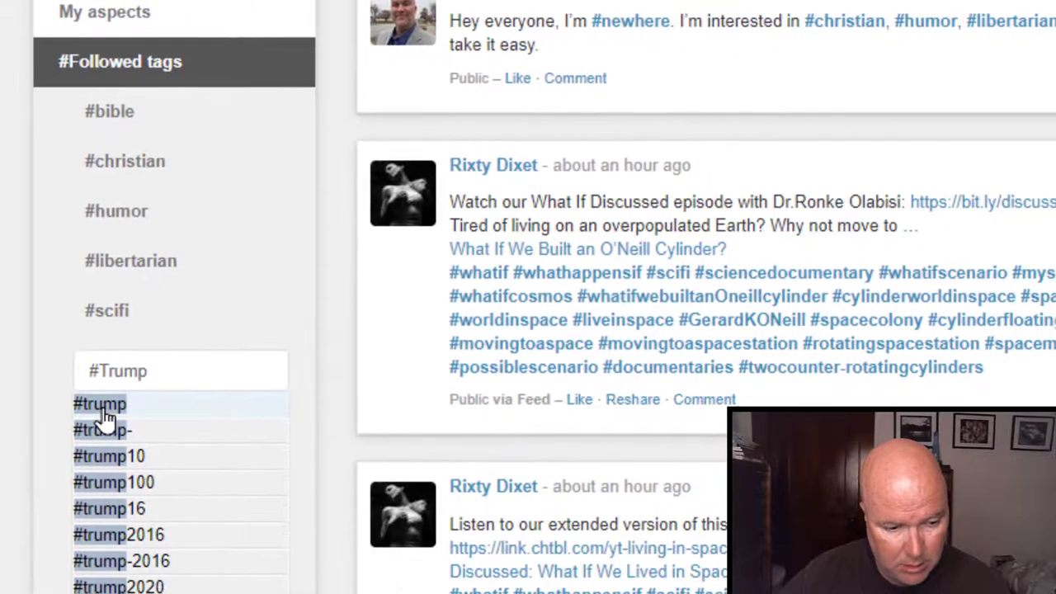
{"action": "left_click", "coordinate": [105, 424]}
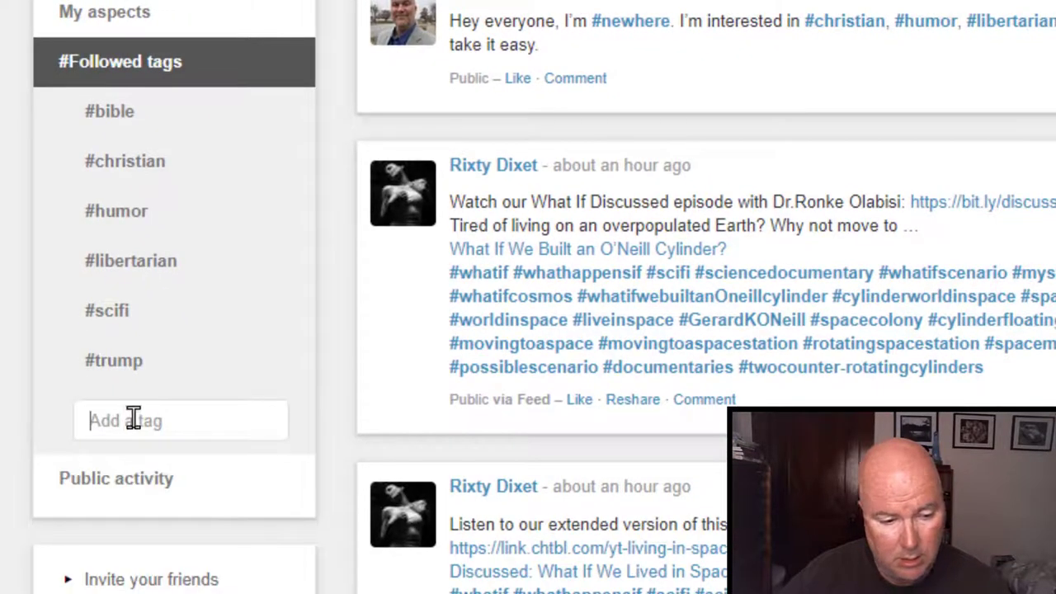
{"action": "type", "text": "#News"}
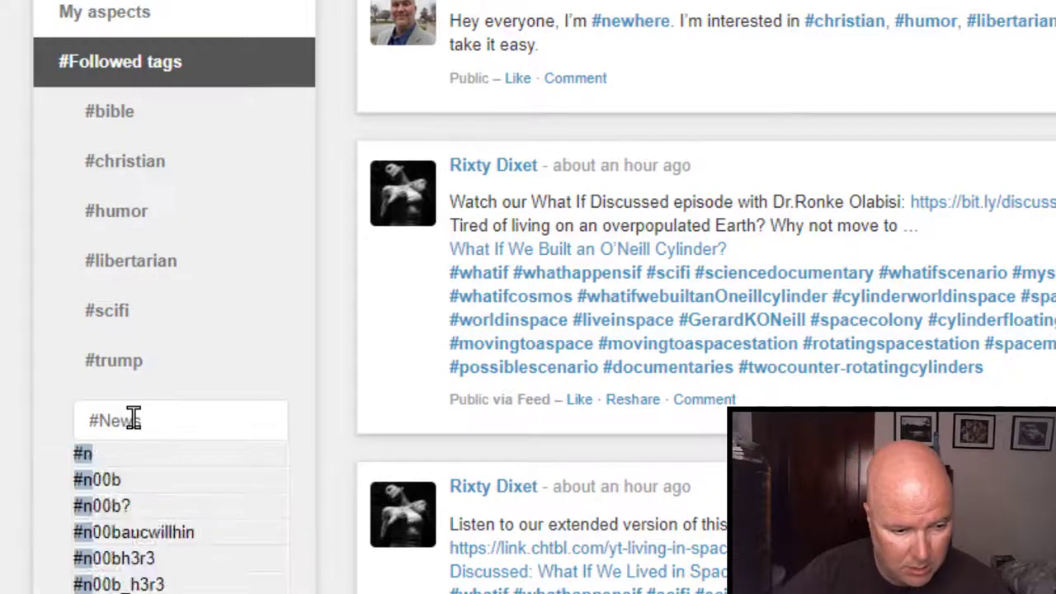
{"action": "left_click", "coordinate": [105, 459]}
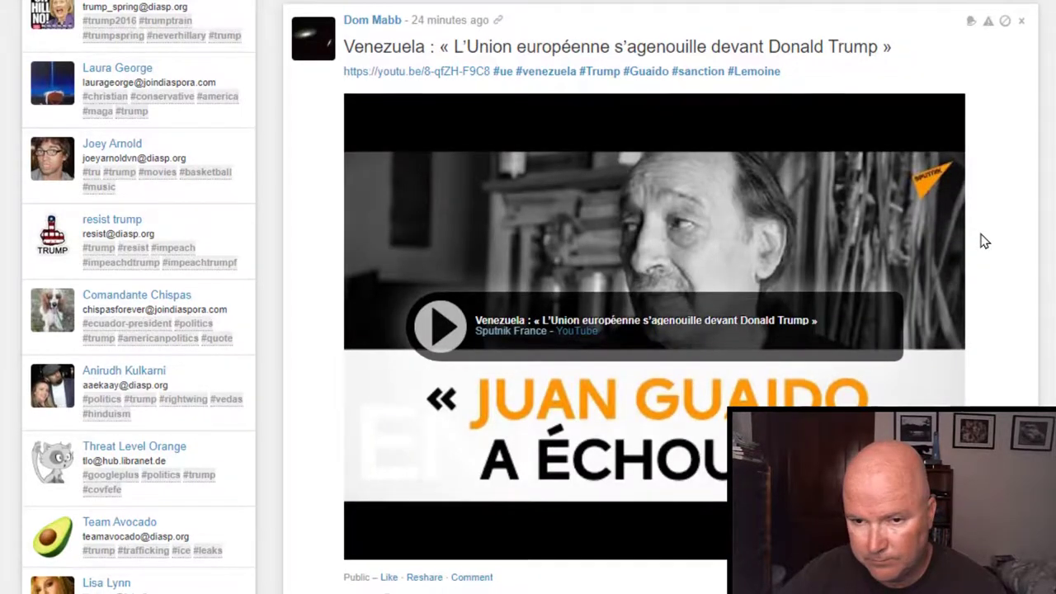
Scroll down and back up through the #trump tag feed.
{"action": "scroll", "coordinate": [984, 241], "scroll_direction": "down", "scroll_amount": 8}
{"action": "scroll", "coordinate": [985, 241], "scroll_direction": "down", "scroll_amount": 3}
{"action": "scroll", "coordinate": [989, 246], "scroll_direction": "up", "scroll_amount": 7}
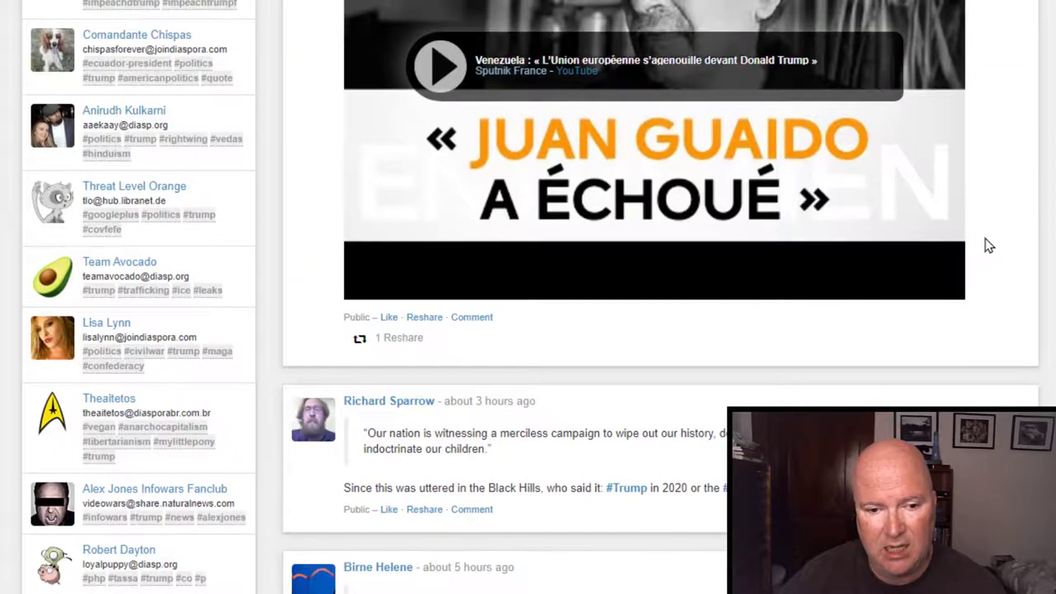
{"action": "scroll", "coordinate": [989, 246], "scroll_direction": "up", "scroll_amount": 3}
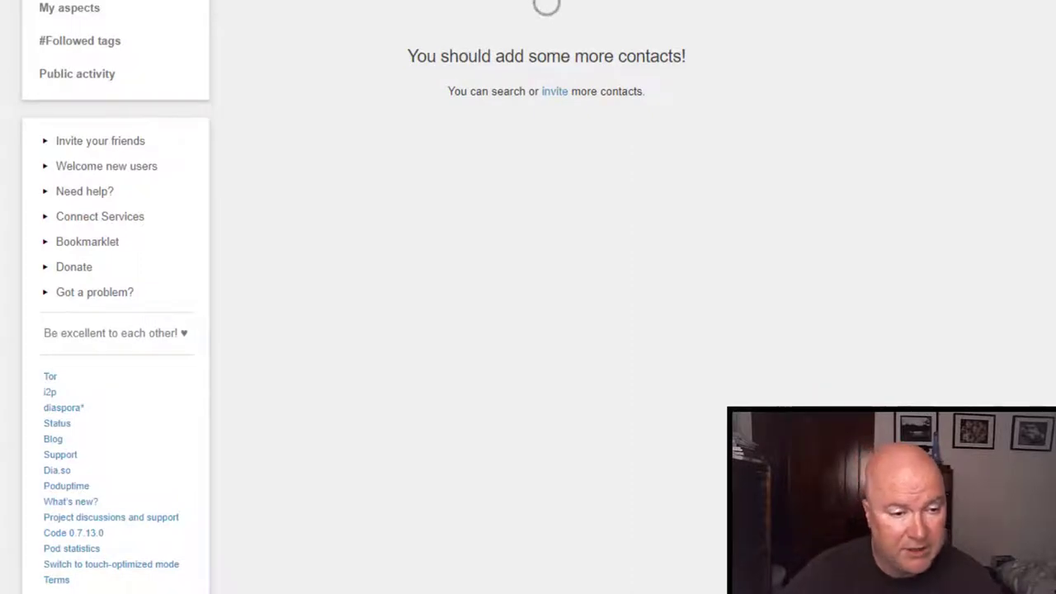
Show the pod-wide Public activity feed and scroll through its recent posts.
{"action": "left_click", "coordinate": [57, 83]}
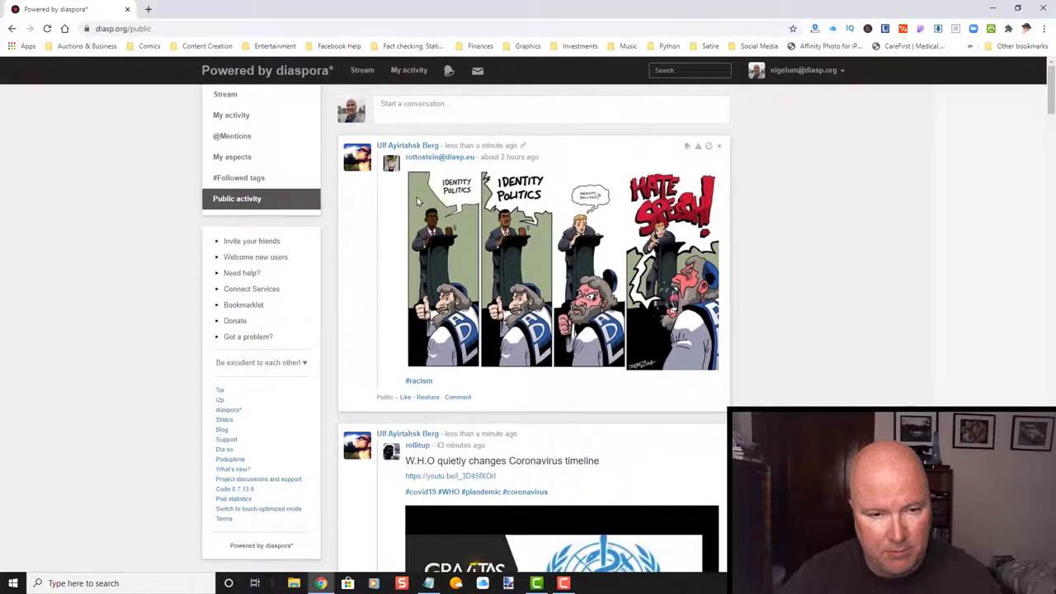
{"action": "scroll", "coordinate": [463, 242], "scroll_direction": "down", "scroll_amount": 3}
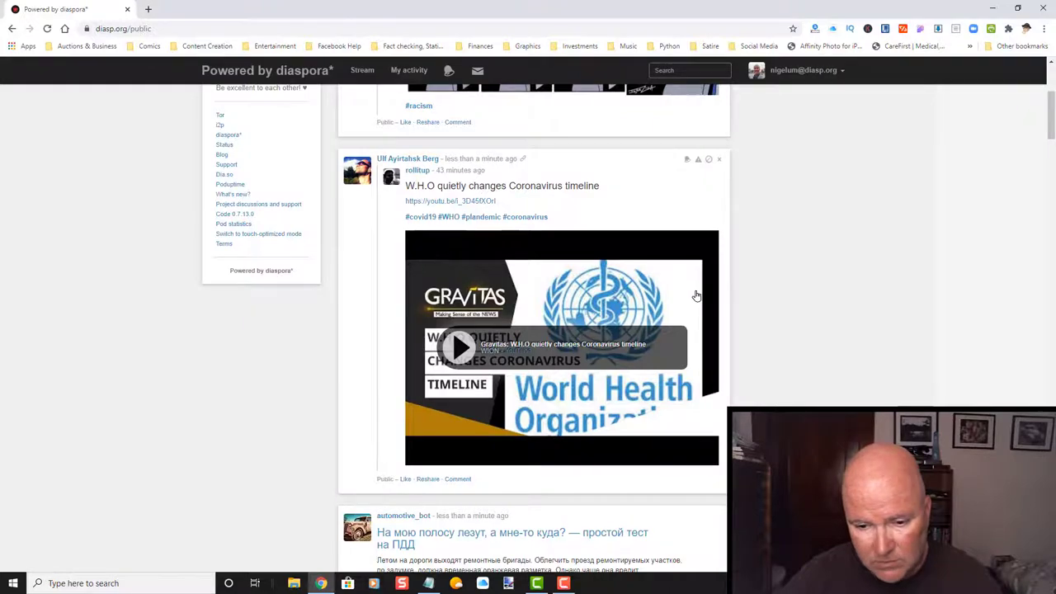
{"action": "scroll", "coordinate": [697, 295], "scroll_direction": "down", "scroll_amount": 5}
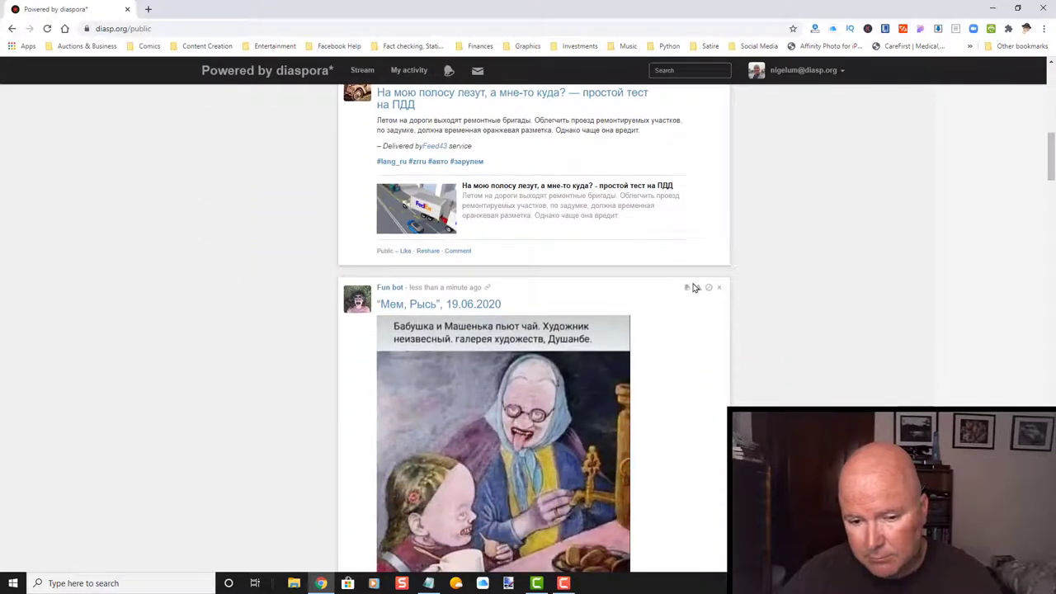
{"action": "scroll", "coordinate": [693, 287], "scroll_direction": "down", "scroll_amount": 4}
{"action": "scroll", "coordinate": [693, 287], "scroll_direction": "up", "scroll_amount": 10}
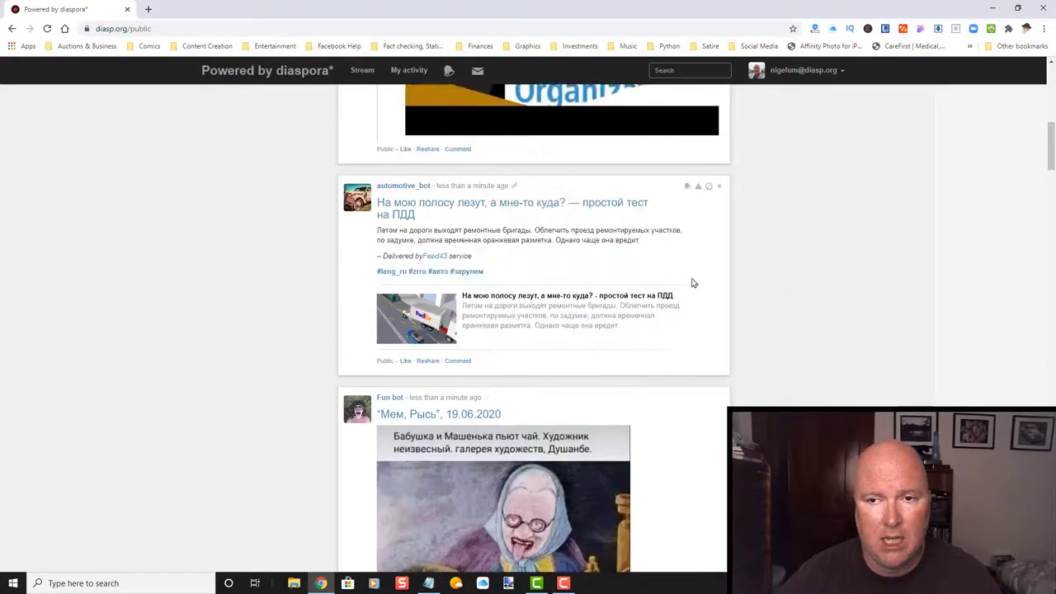
{"action": "scroll", "coordinate": [692, 281], "scroll_direction": "up", "scroll_amount": 3}
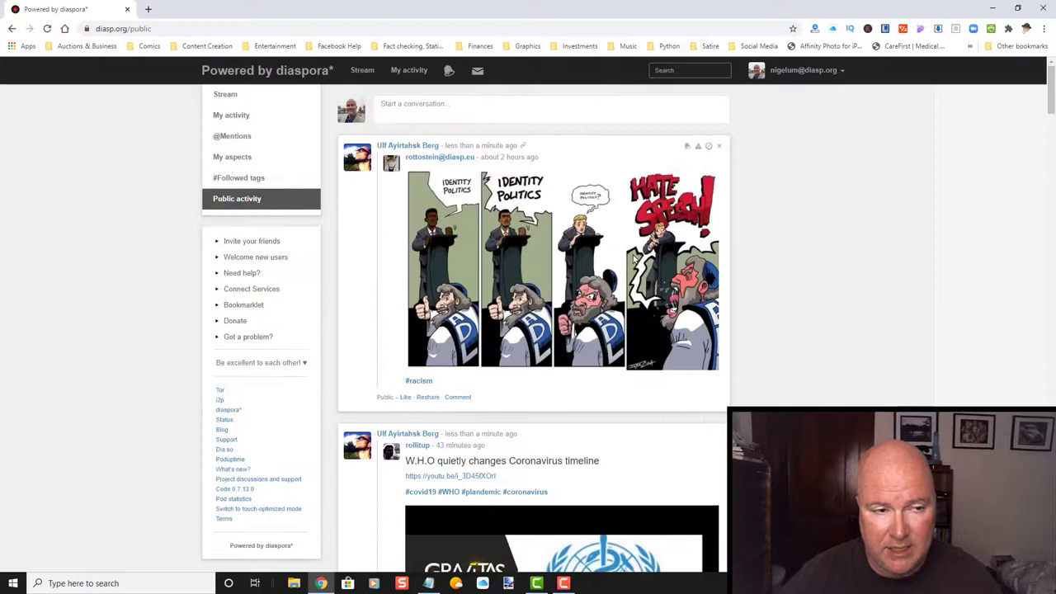
From My activity, start a new post reading 'Ever wanted to learn about the TikTok app, you can go here. This is for beginners.'.
{"action": "left_click", "coordinate": [229, 124]}
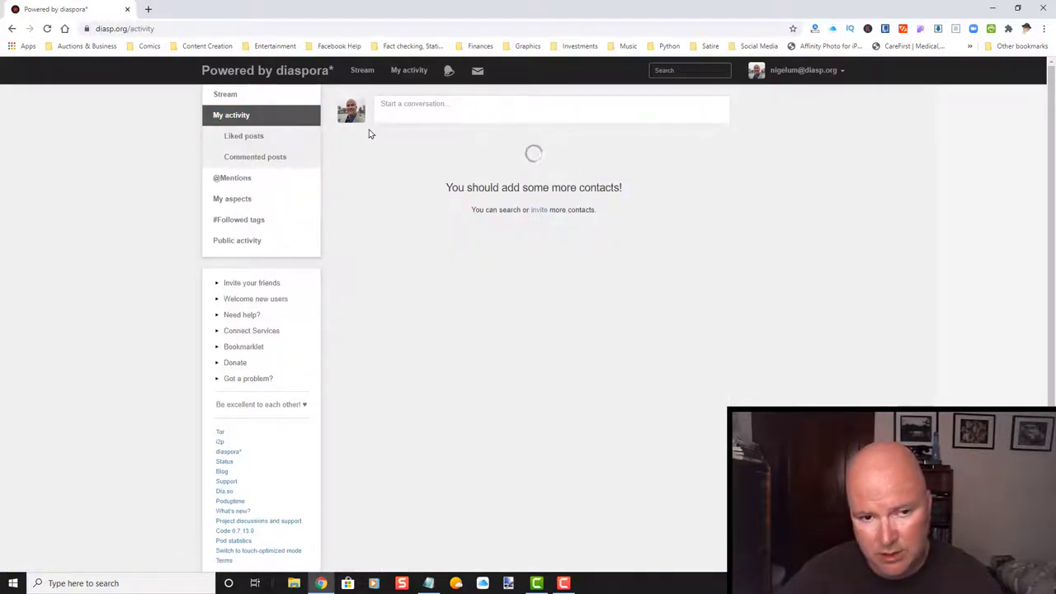
{"action": "left_click", "coordinate": [508, 100]}
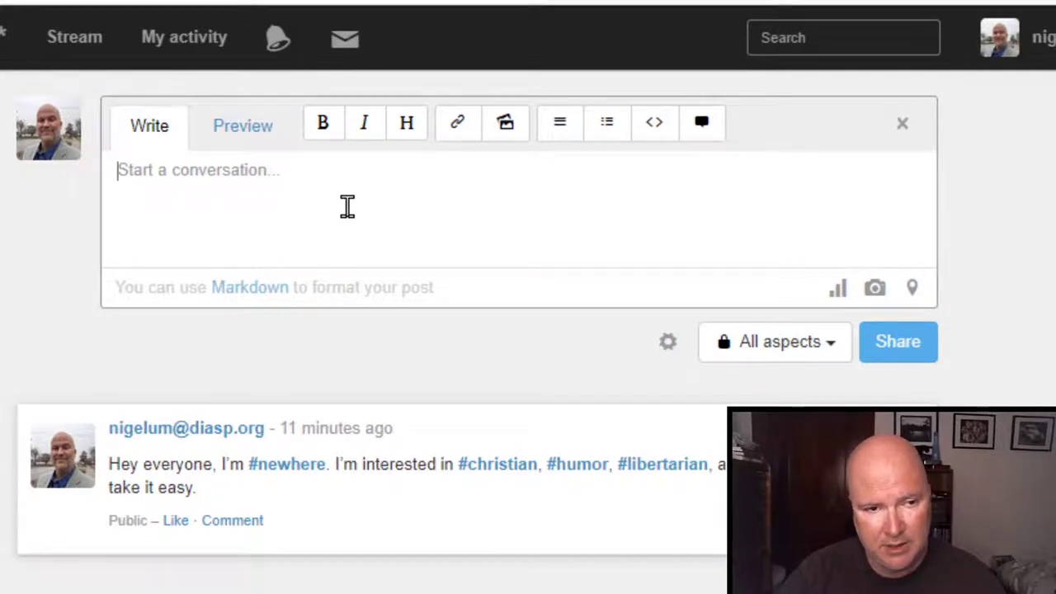
{"action": "type", "text": "Ever"}
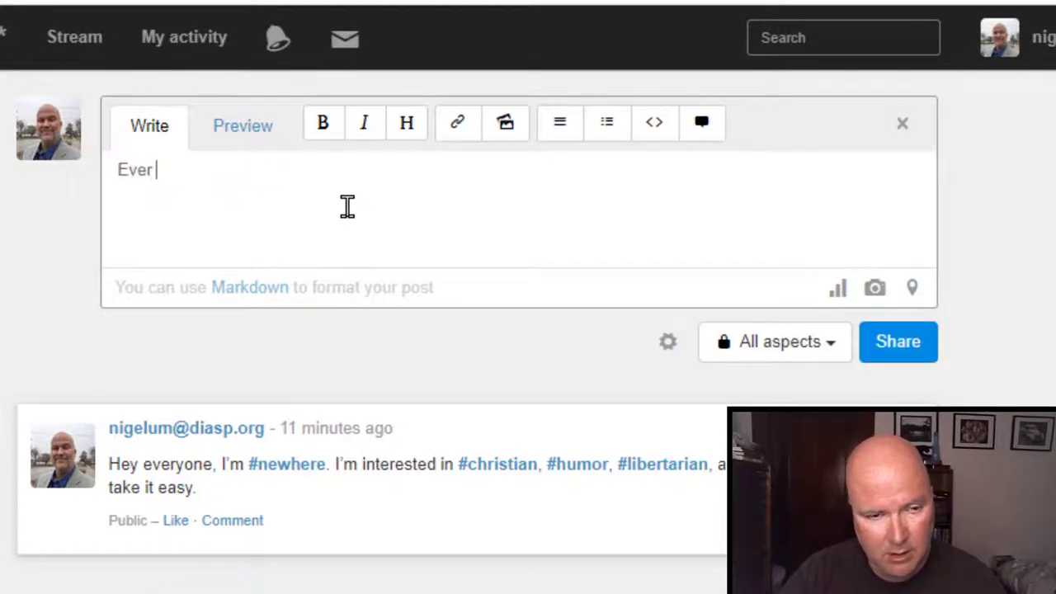
{"action": "key", "text": "BackSpace"}
{"action": "key", "text": "BackSpace"}
{"action": "key", "text": "BackSpace"}
{"action": "key", "text": "BackSpace"}
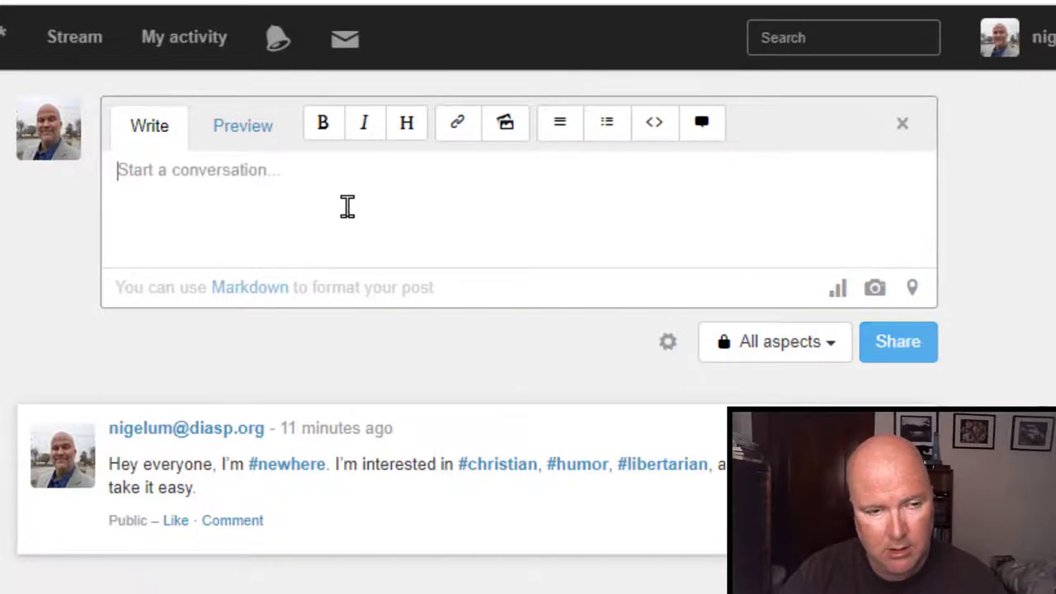
{"action": "type", "text": "Ever "}
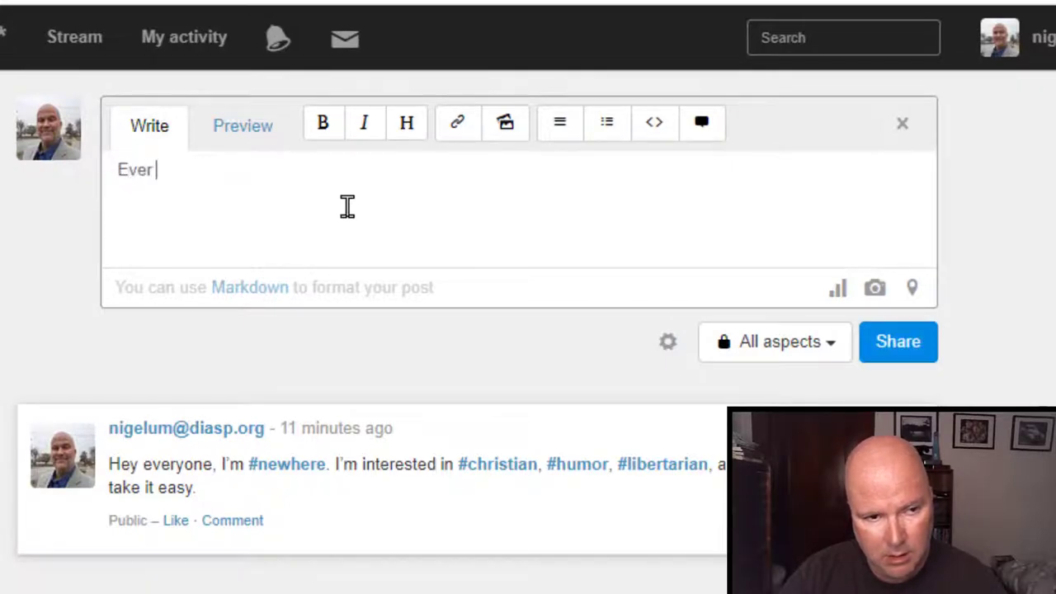
{"action": "type", "text": "wanted to learn "}
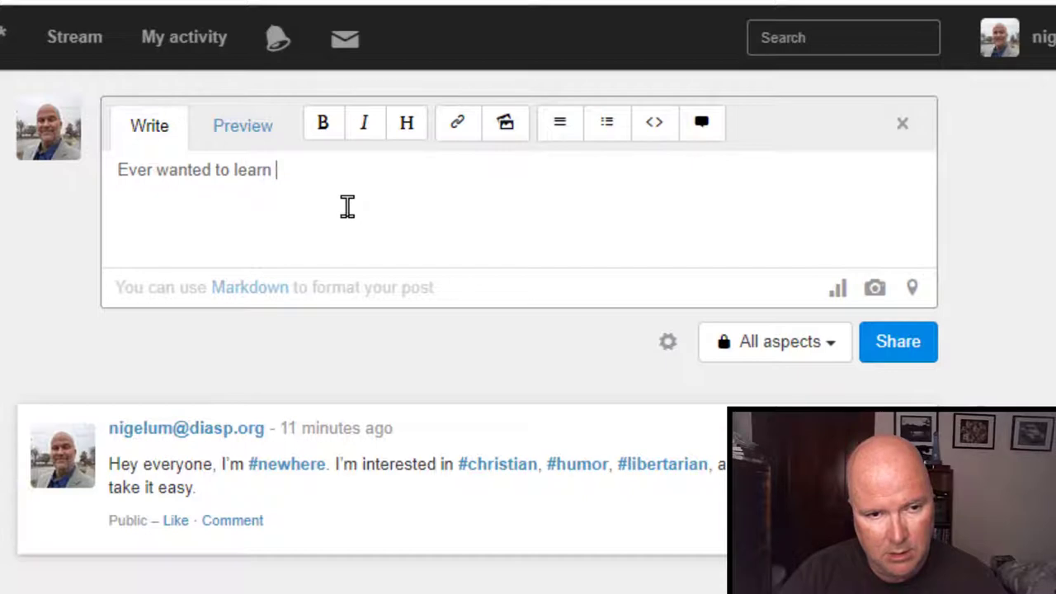
{"action": "type", "text": "about the TikTok app, y"}
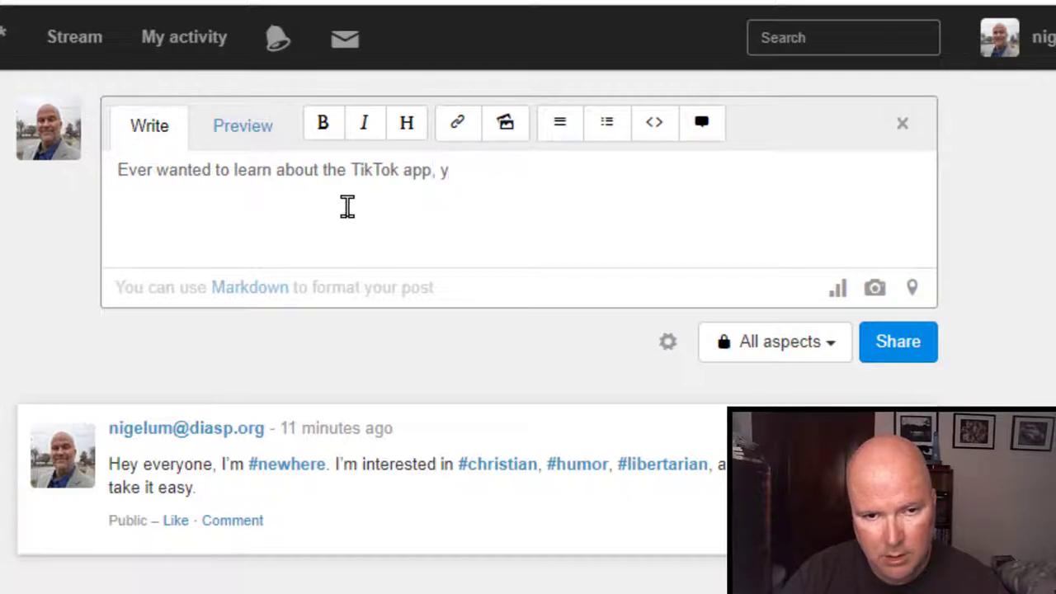
{"action": "type", "text": "ou can go "}
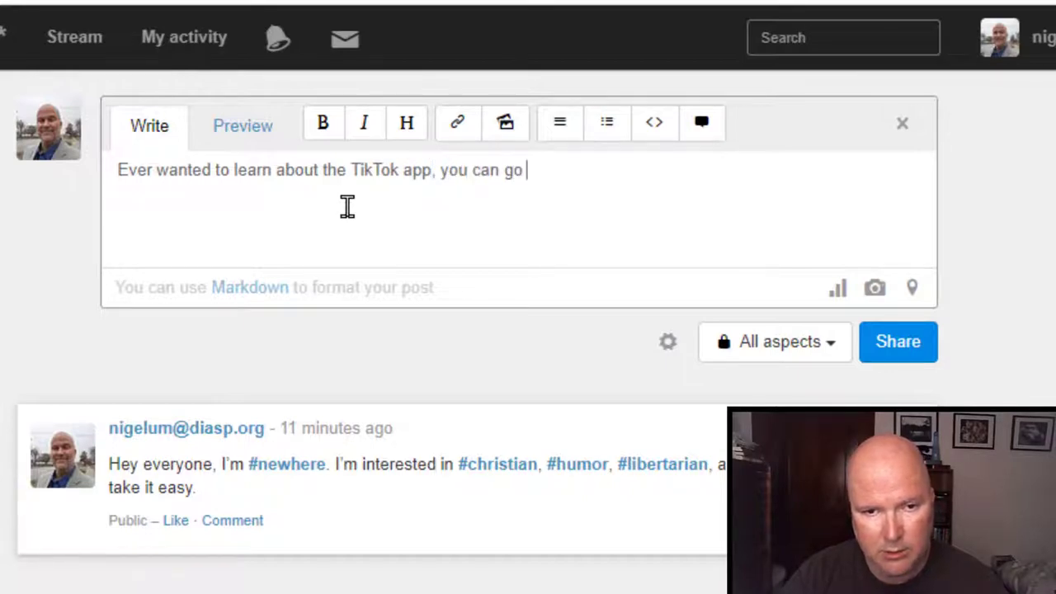
{"action": "type", "text": "here"}
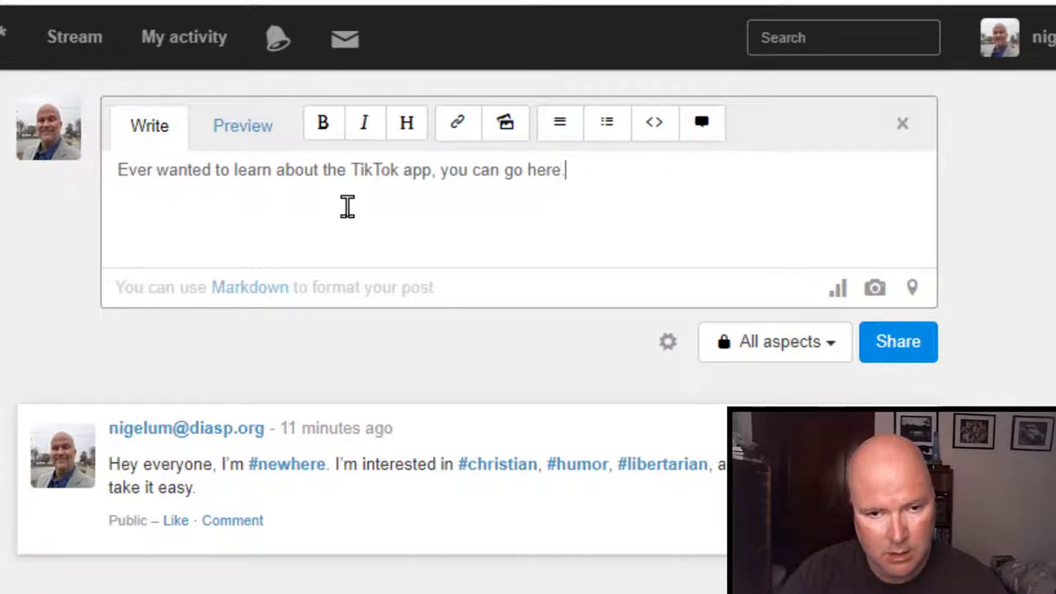
{"action": "type", "text": "his is"}
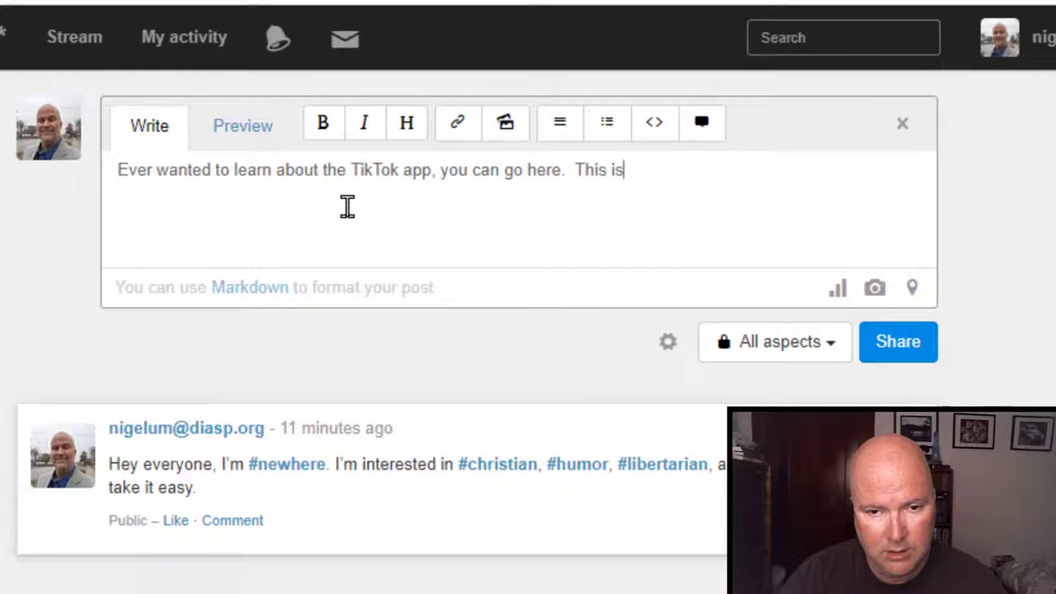
{"action": "type", "text": " for beginners."}
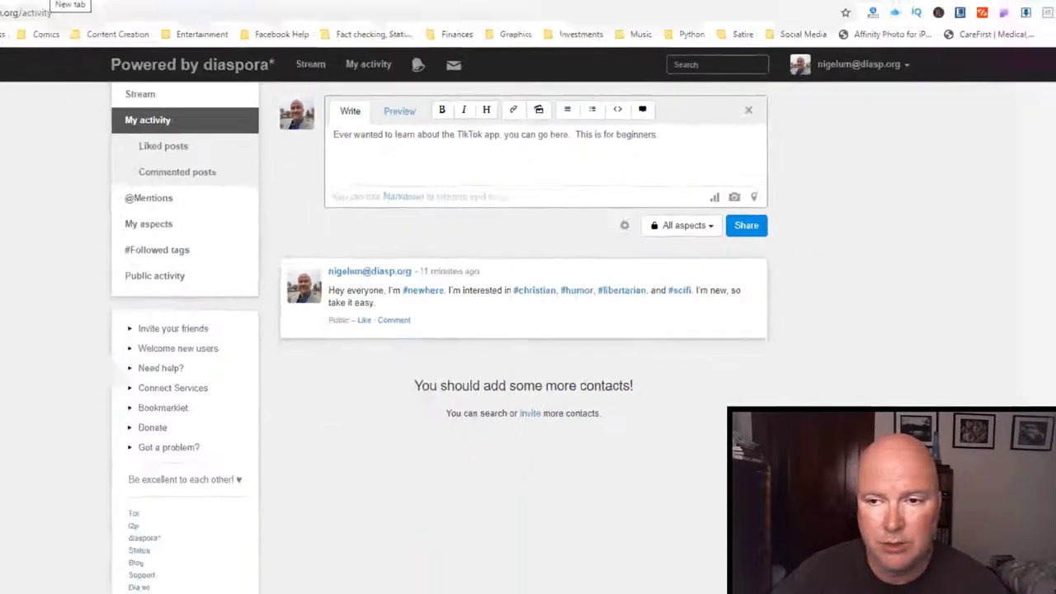
In a new browser tab, open YouTube and go to your own channel.
{"action": "left_click", "coordinate": [138, 9]}
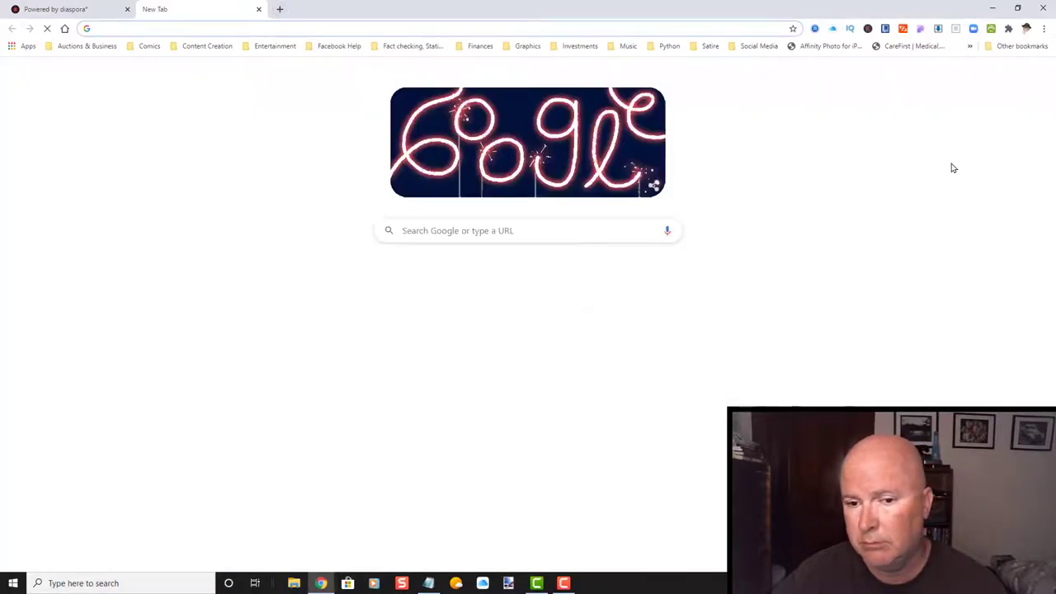
{"action": "left_click", "coordinate": [395, 280]}
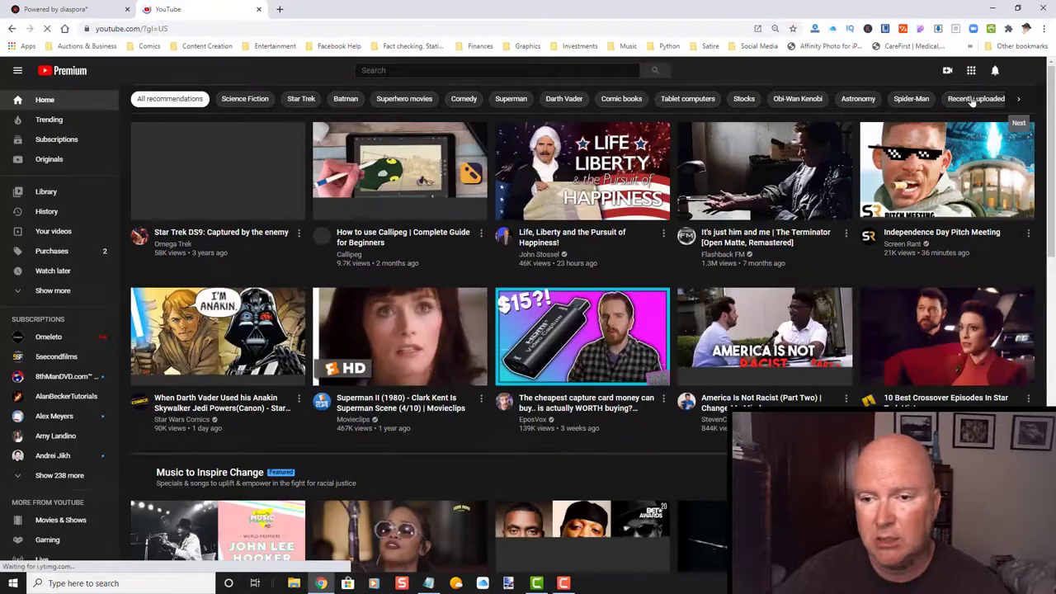
{"action": "left_click", "coordinate": [1020, 73]}
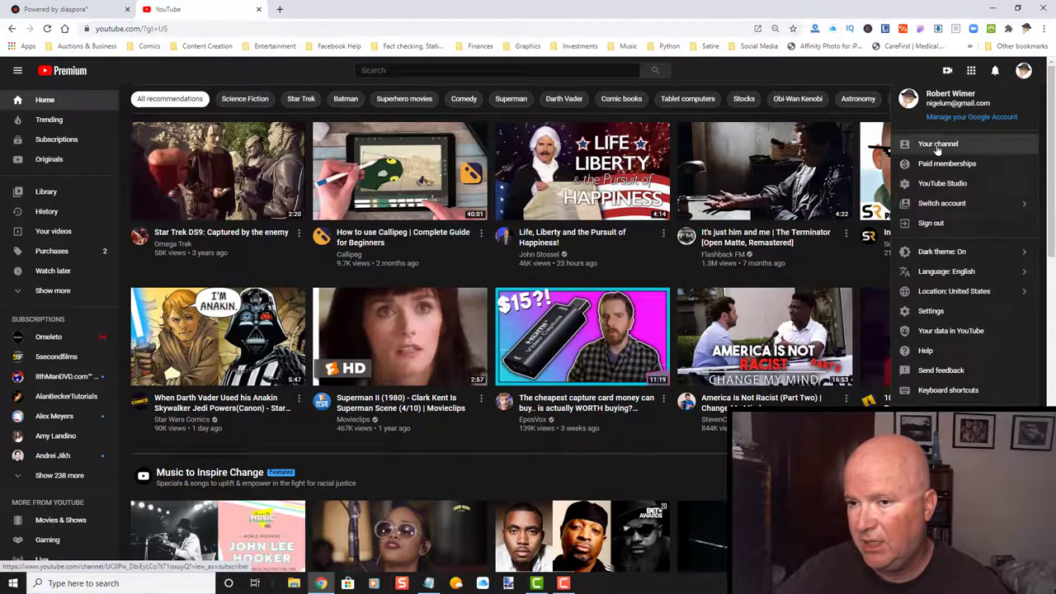
{"action": "left_click", "coordinate": [937, 146]}
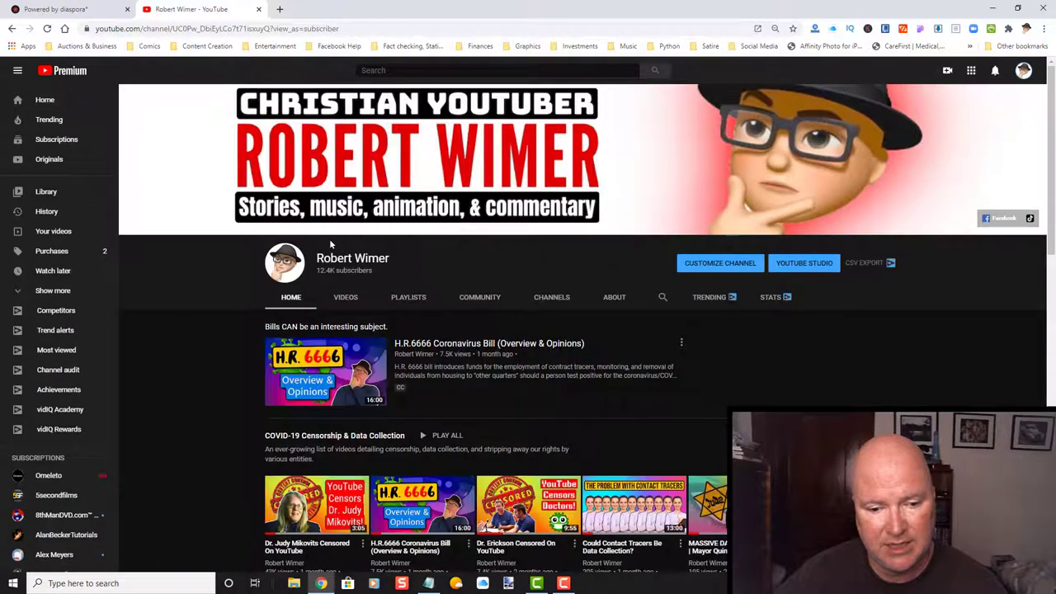
Copy the short share link of the How To Use TikTok For Beginners video.
{"action": "scroll", "coordinate": [329, 238], "scroll_direction": "down", "scroll_amount": 5}
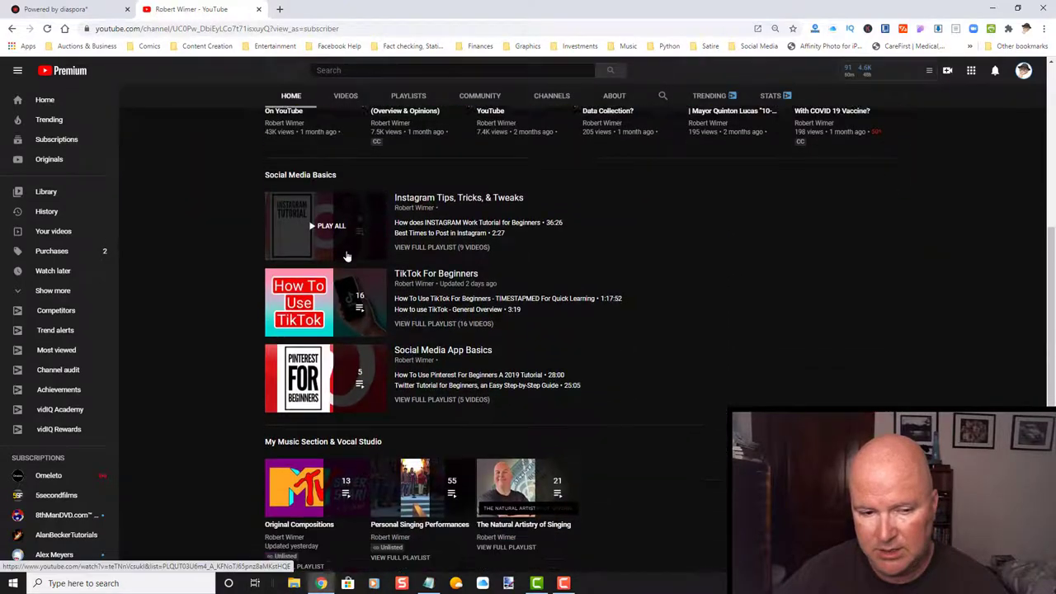
{"action": "scroll", "coordinate": [347, 257], "scroll_direction": "down", "scroll_amount": 1}
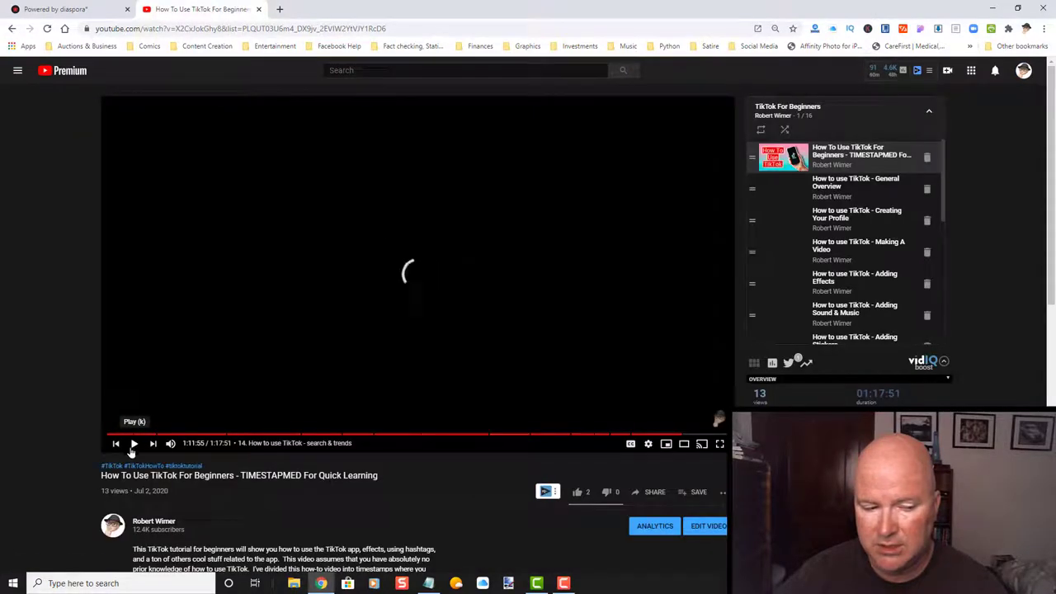
{"action": "left_click", "coordinate": [136, 444]}
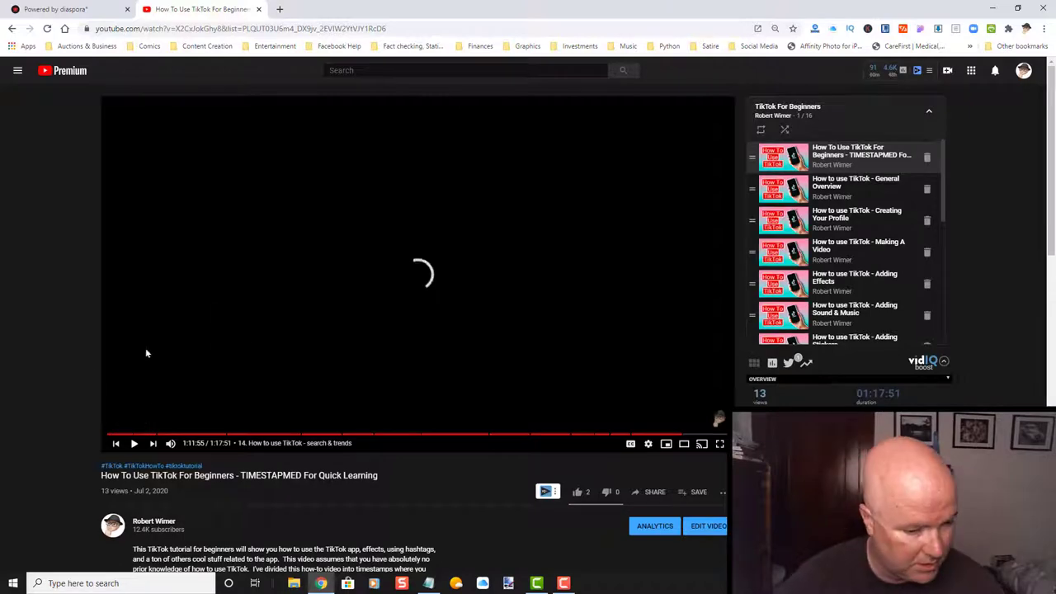
{"action": "scroll", "coordinate": [58, 369], "scroll_direction": "down", "scroll_amount": 2}
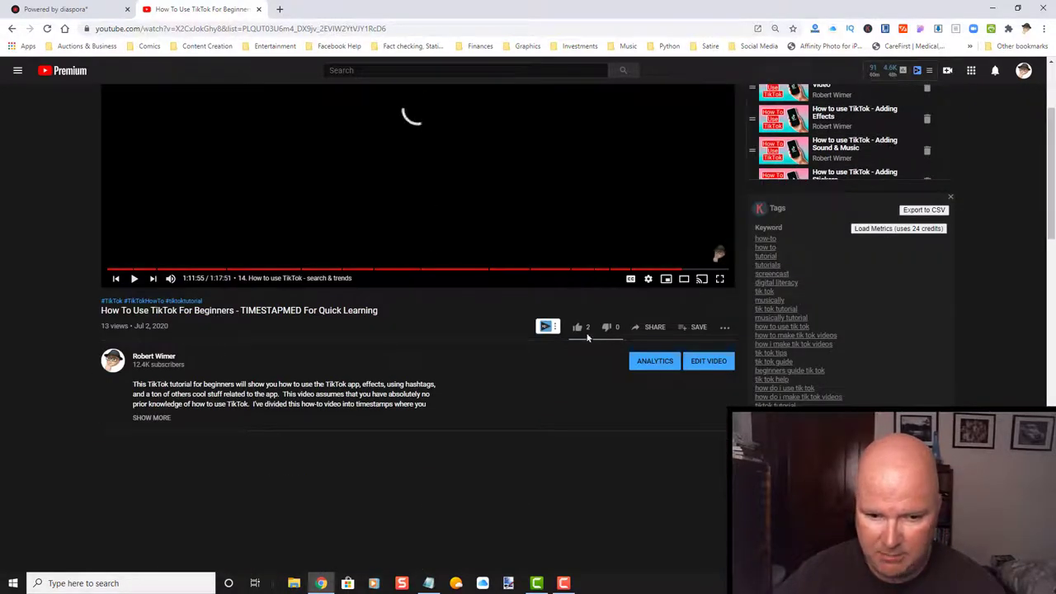
{"action": "left_click", "coordinate": [649, 328]}
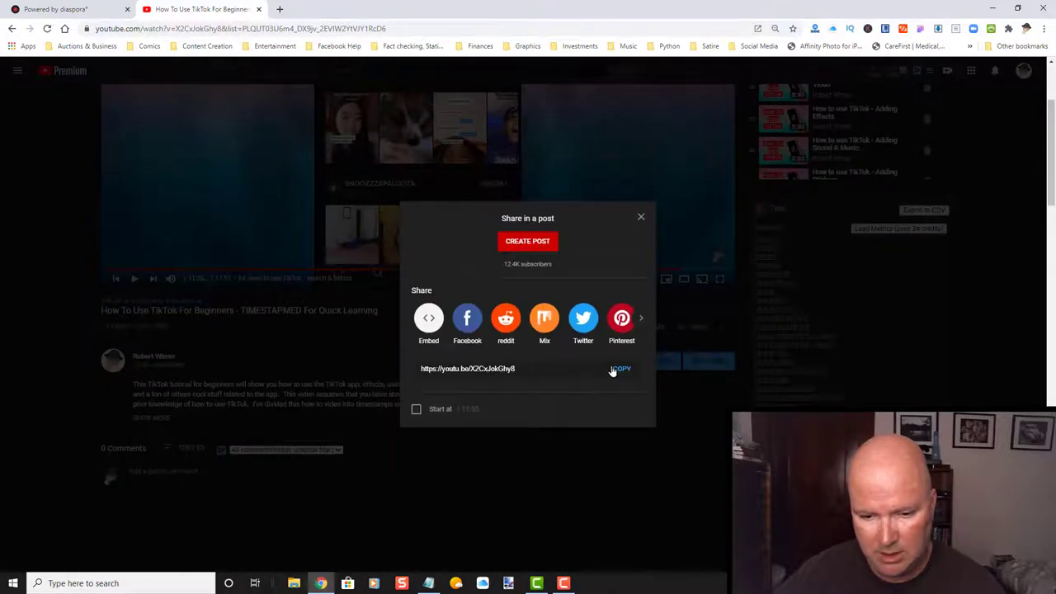
{"action": "left_click", "coordinate": [620, 370]}
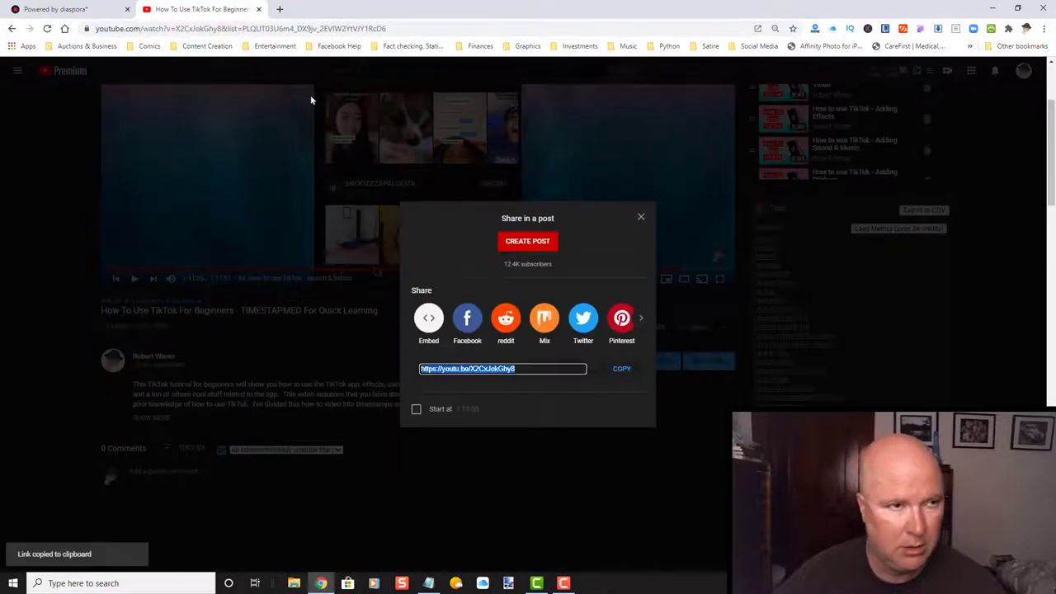
Back in diaspora*, insert a link to the copied YouTube video URL into the post.
{"action": "left_click", "coordinate": [260, 9]}
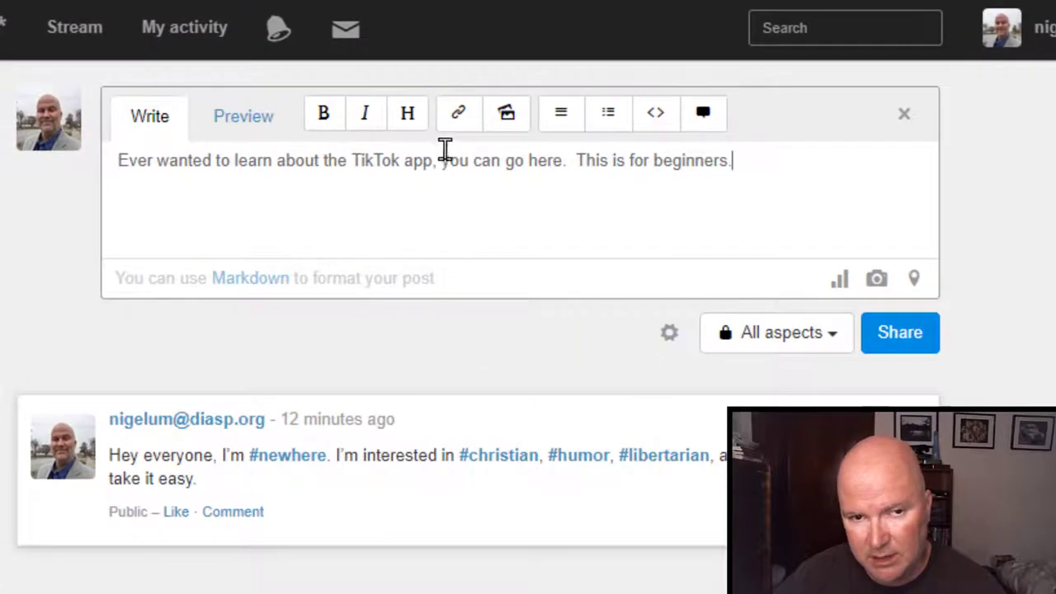
{"action": "left_click", "coordinate": [460, 118]}
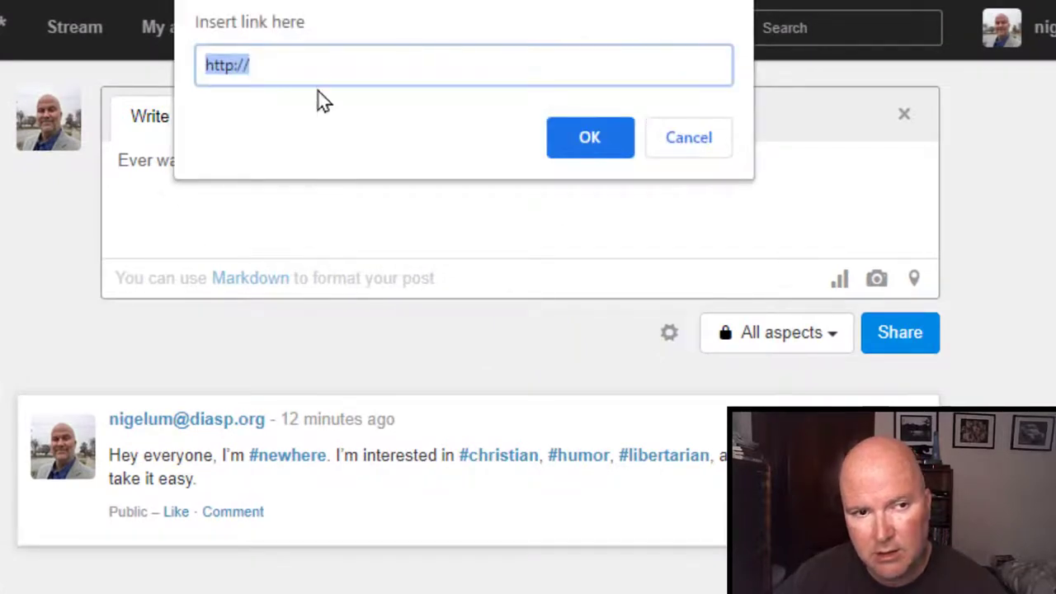
{"action": "key", "text": "ctrl+v"}
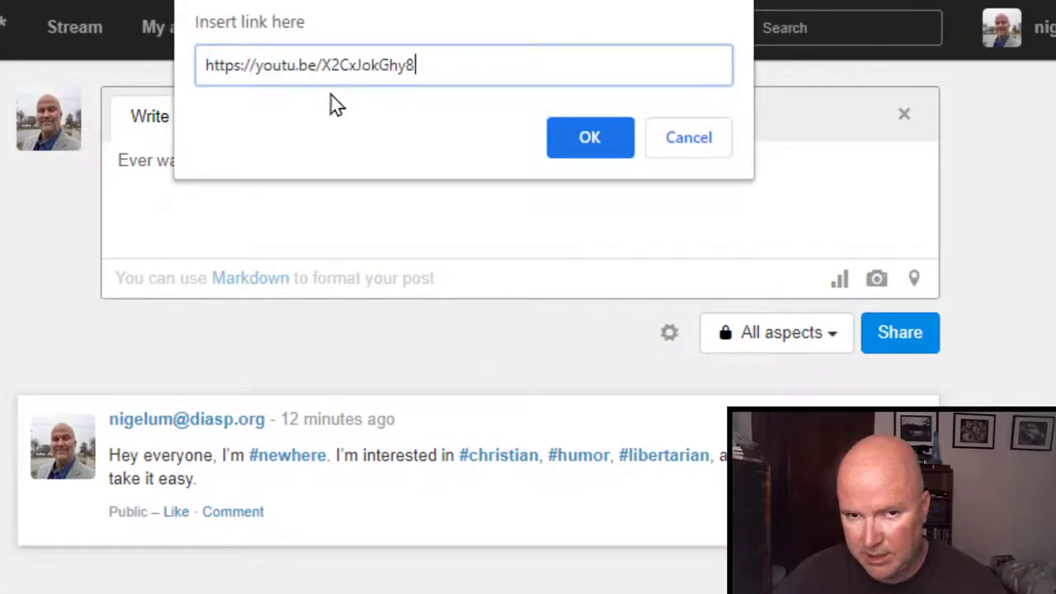
{"action": "left_click", "coordinate": [569, 136]}
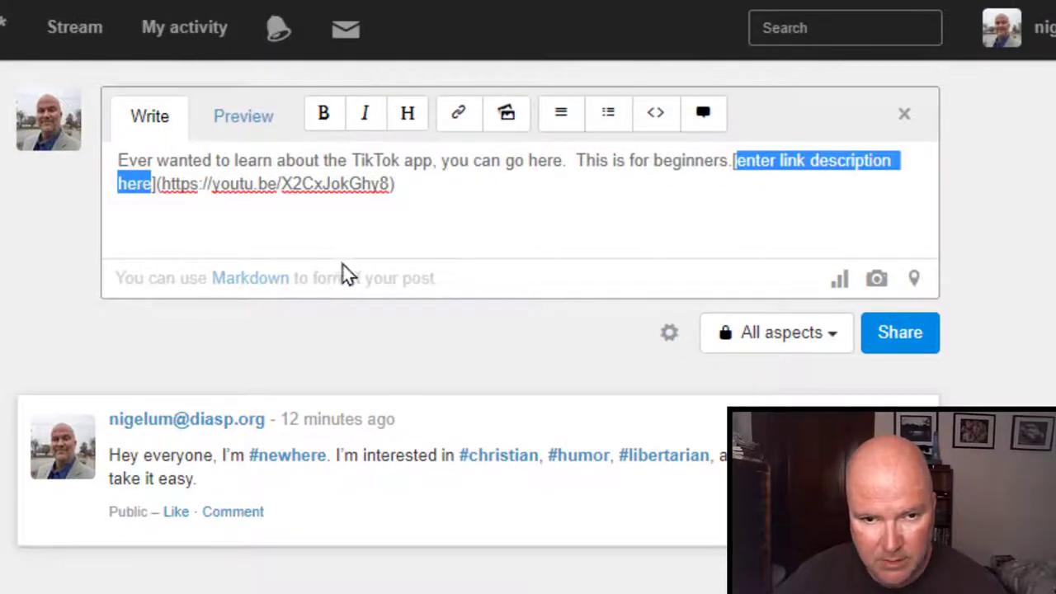
Replace the placeholder link text with 'How to Use TikTok For Beginners' and check the preview.
{"action": "left_click", "coordinate": [465, 208]}
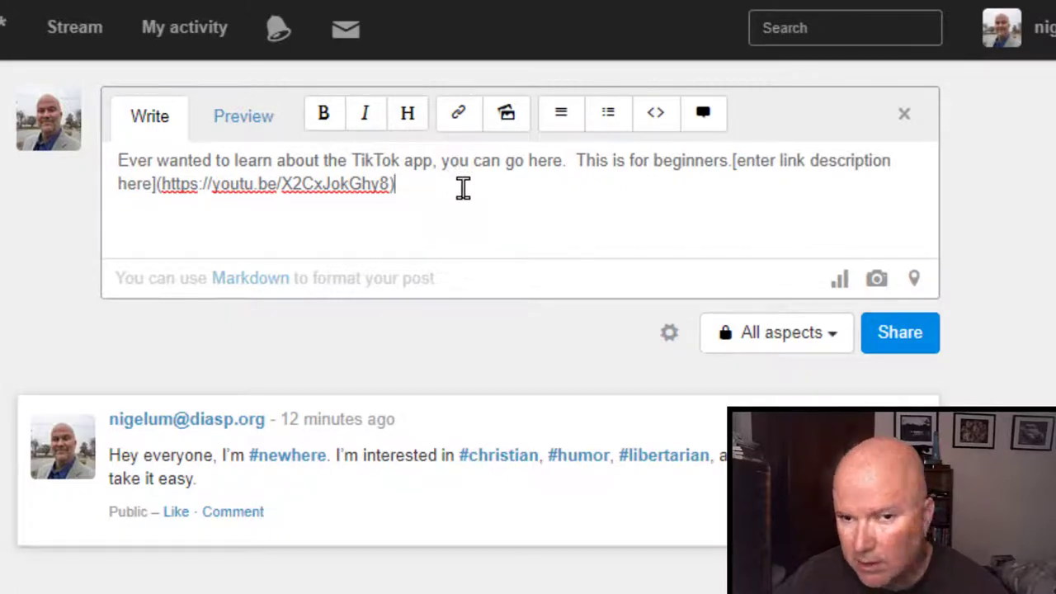
{"action": "left_click", "coordinate": [834, 159]}
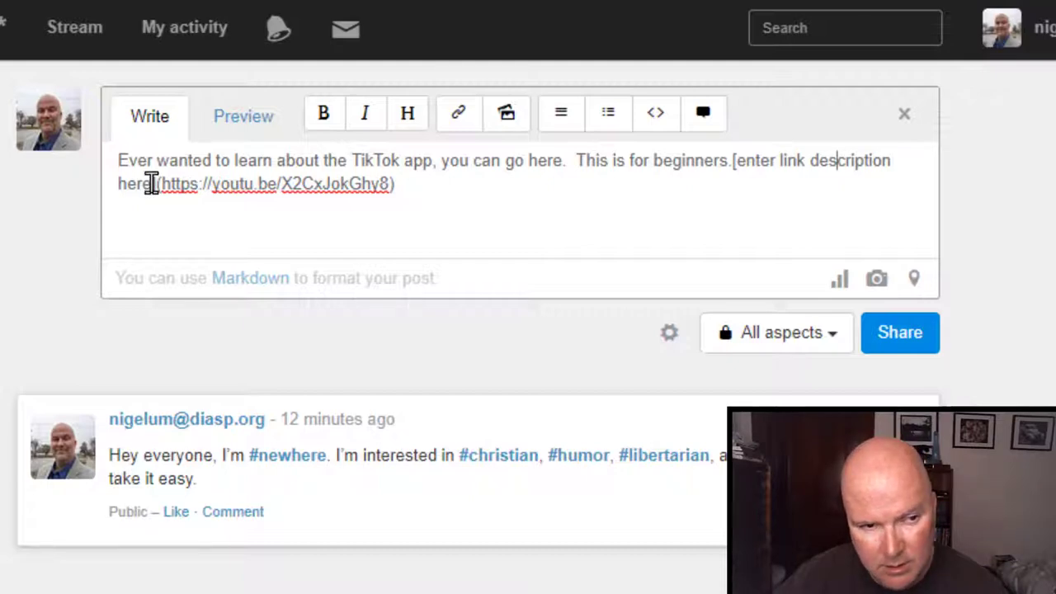
{"action": "left_click_drag", "start_coordinate": [151, 183], "coordinate": [738, 156]}
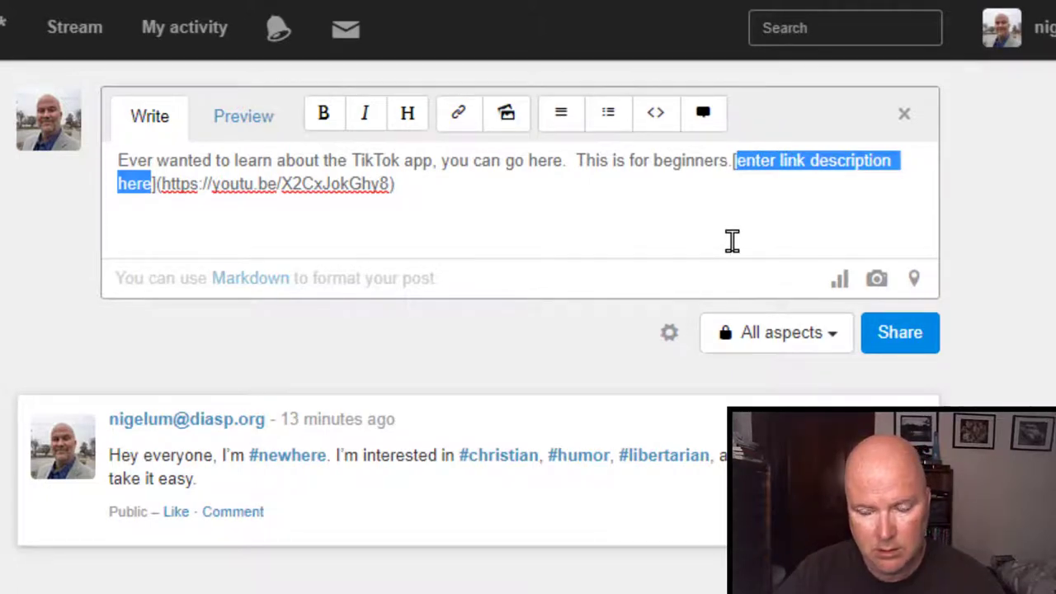
{"action": "type", "text": "How"}
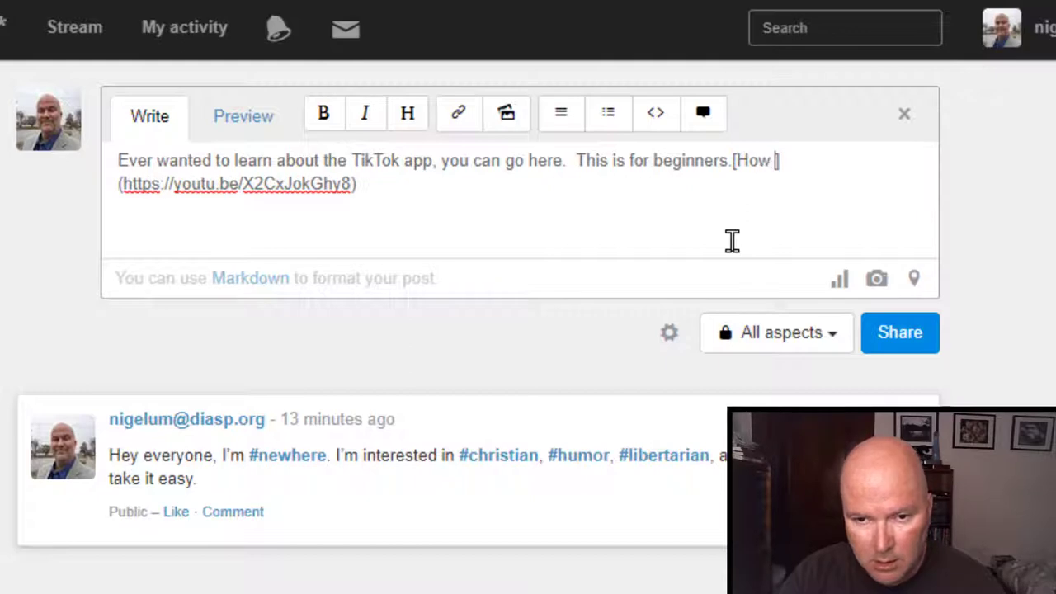
{"action": "type", "text": " to "}
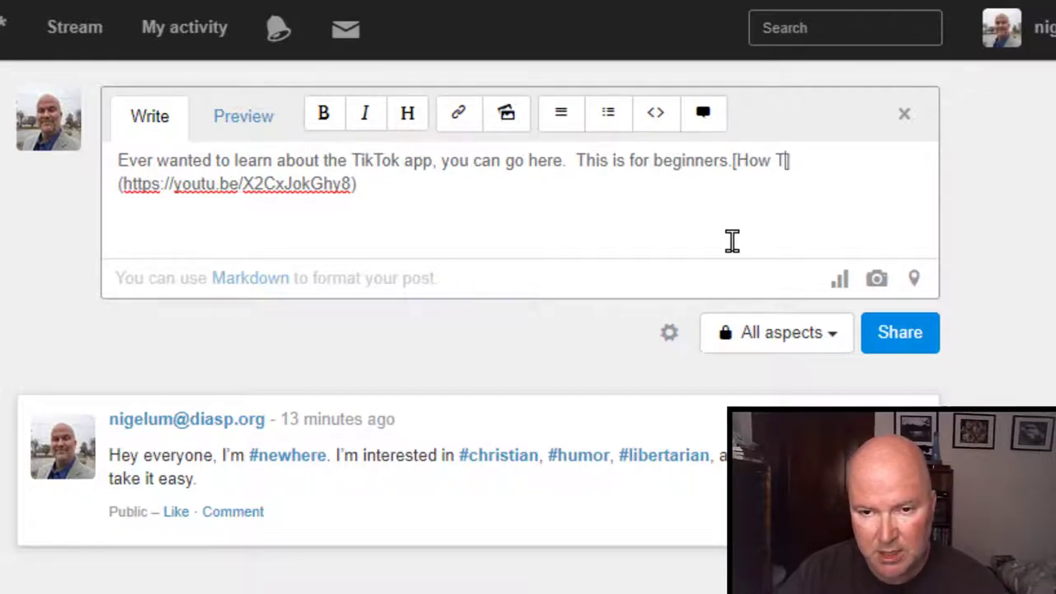
{"action": "type", "text": "Use Ti"}
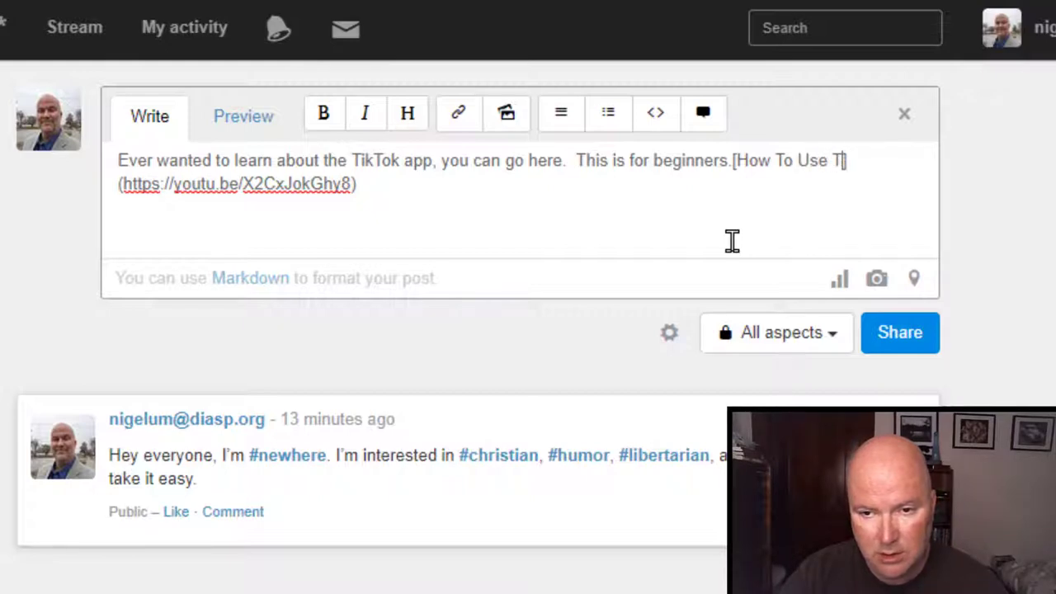
{"action": "type", "text": "kTok"}
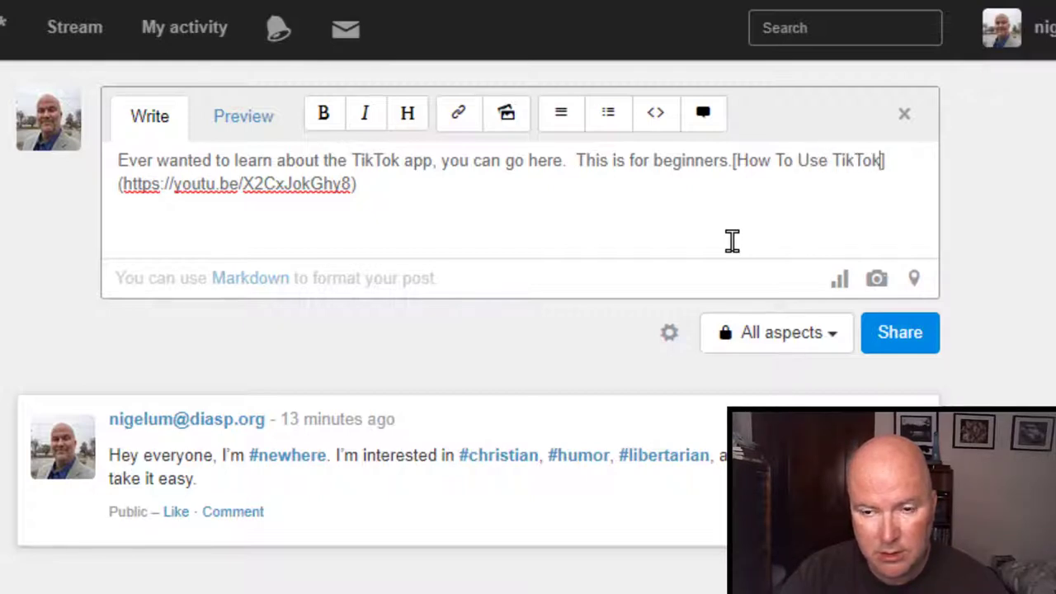
{"action": "type", "text": " For Beginners"}
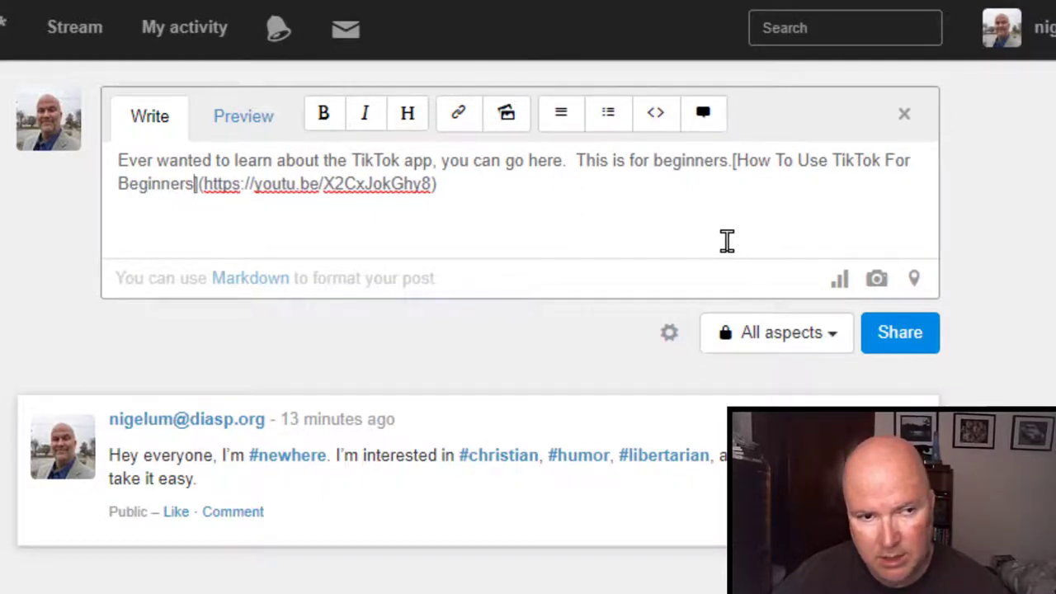
{"action": "left_click", "coordinate": [246, 120]}
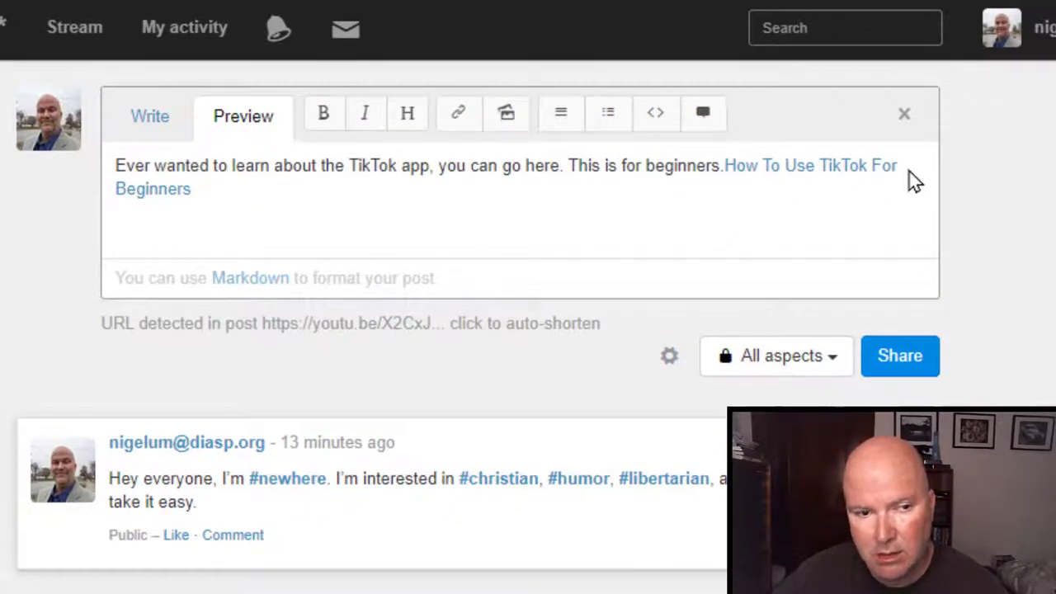
{"action": "left_click", "coordinate": [157, 122]}
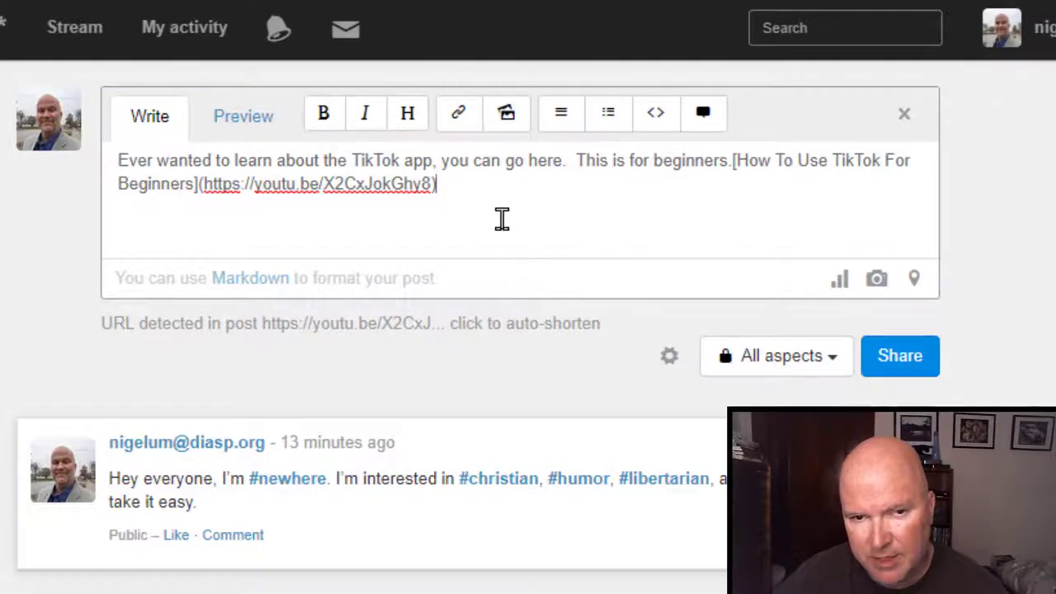
{"action": "left_click", "coordinate": [506, 116]}
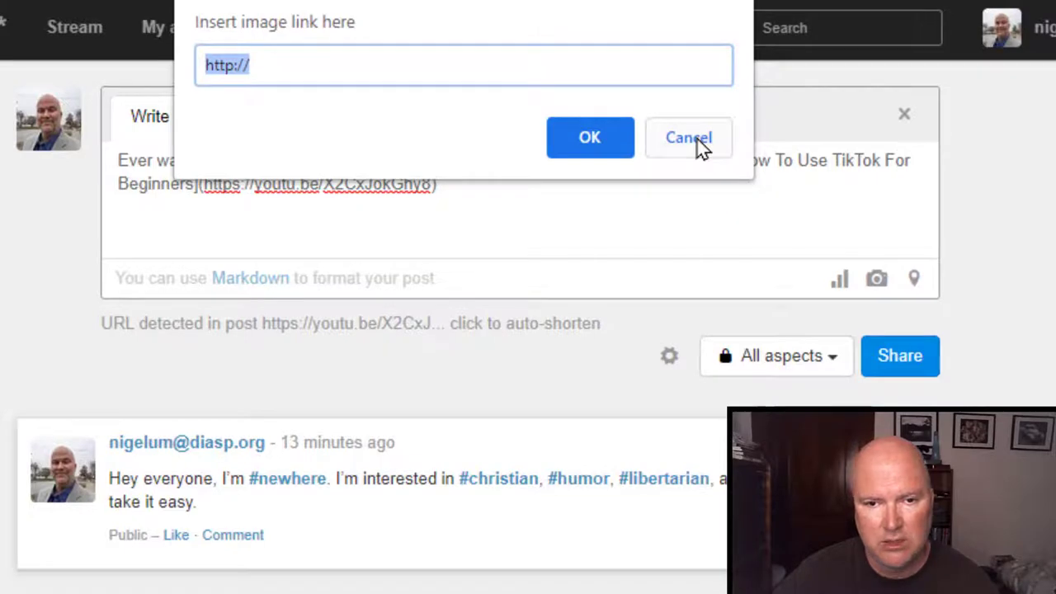
{"action": "left_click", "coordinate": [693, 140]}
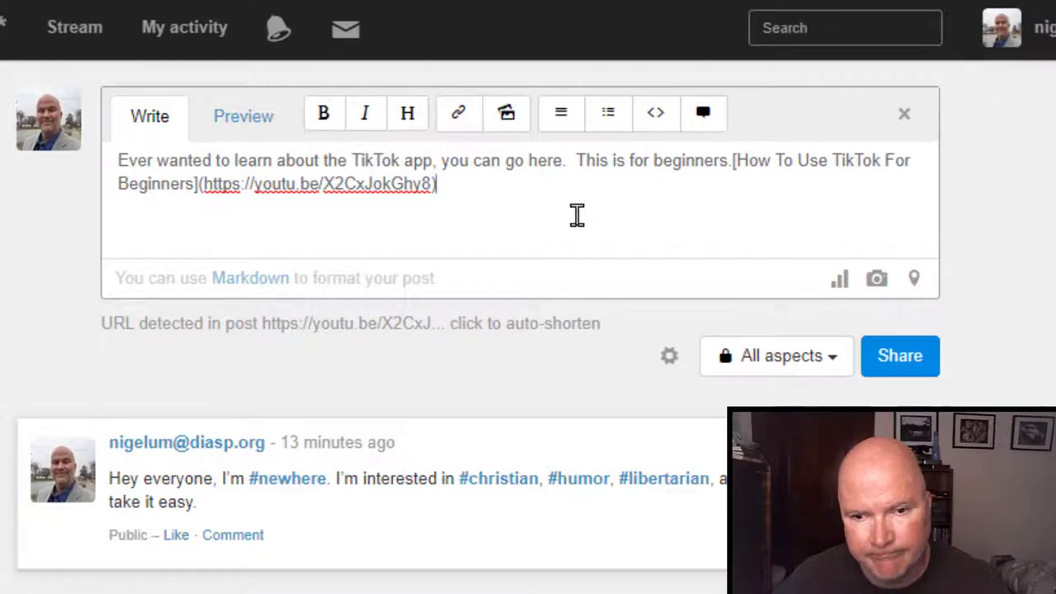
Attach Tick-tock graphics-2 from Documents > Camtasia Studio > TikTok Tutorials to the post.
{"action": "left_click", "coordinate": [878, 281]}
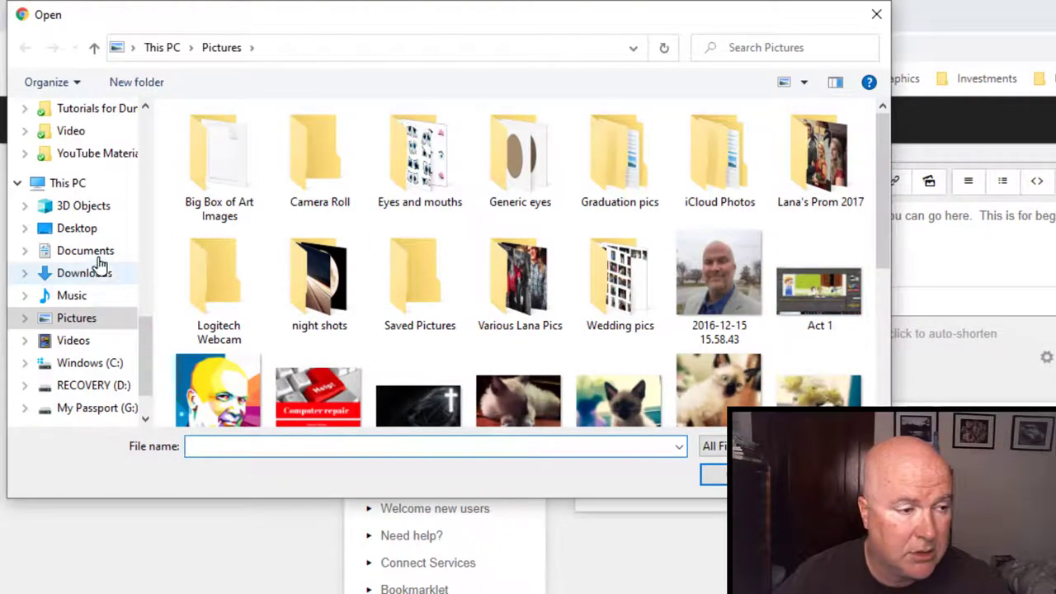
{"action": "left_click", "coordinate": [95, 256]}
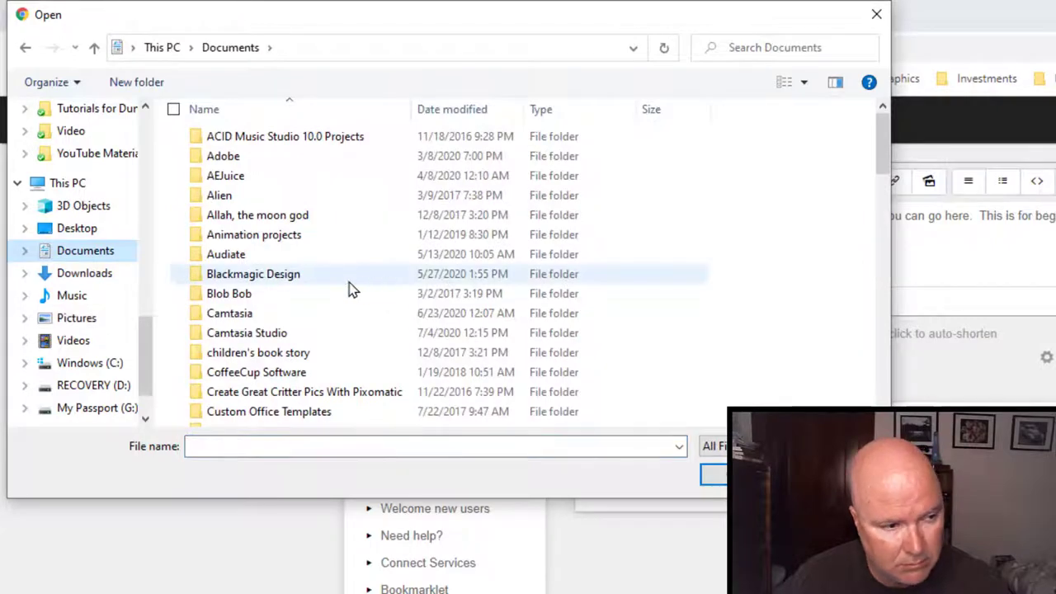
{"action": "scroll", "coordinate": [343, 289], "scroll_direction": "down", "scroll_amount": 1}
{"action": "double_click", "coordinate": [248, 279]}
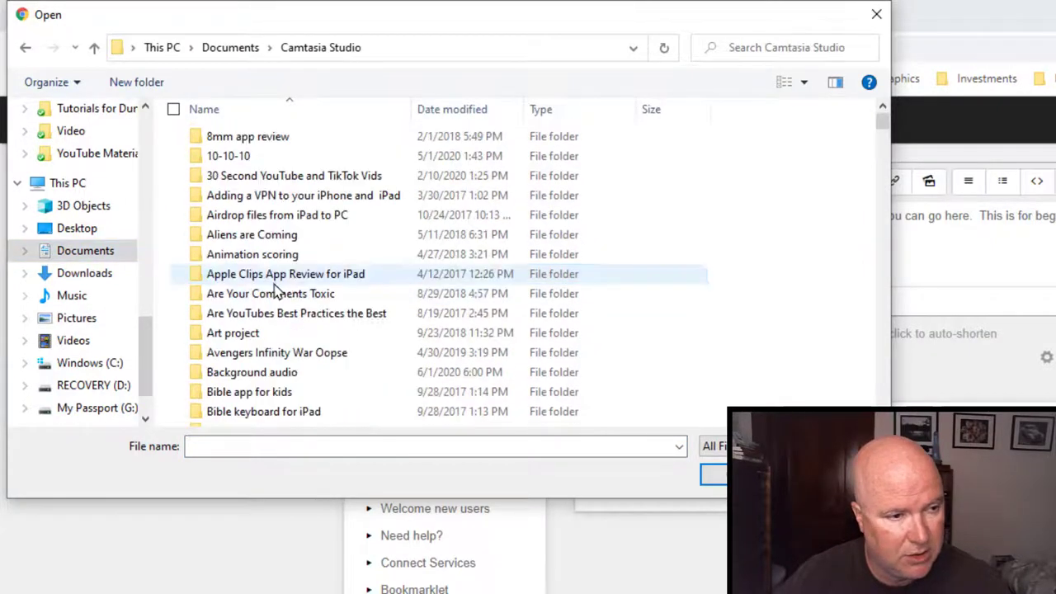
{"action": "scroll", "coordinate": [343, 298], "scroll_direction": "down", "scroll_amount": 20}
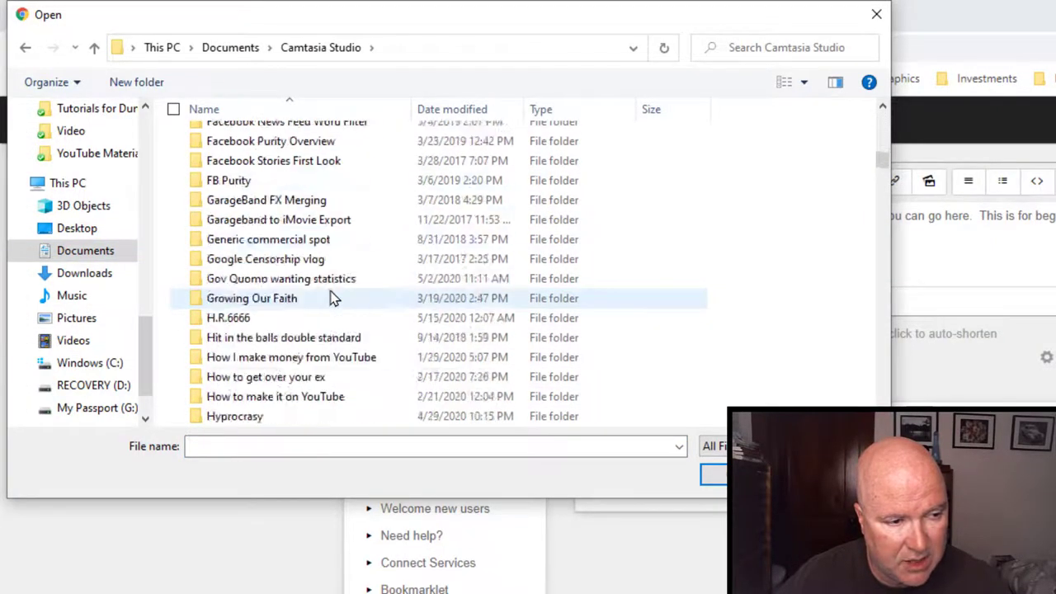
{"action": "scroll", "coordinate": [333, 298], "scroll_direction": "down", "scroll_amount": 16}
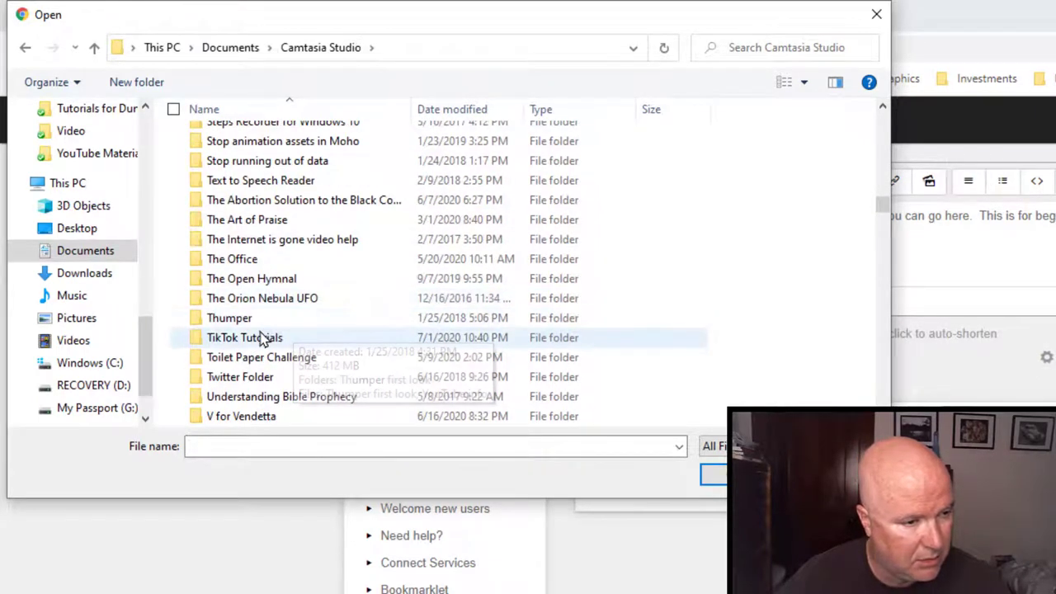
{"action": "left_click", "coordinate": [263, 338]}
{"action": "double_click", "coordinate": [262, 339]}
{"action": "scroll", "coordinate": [464, 302], "scroll_direction": "down", "scroll_amount": 3}
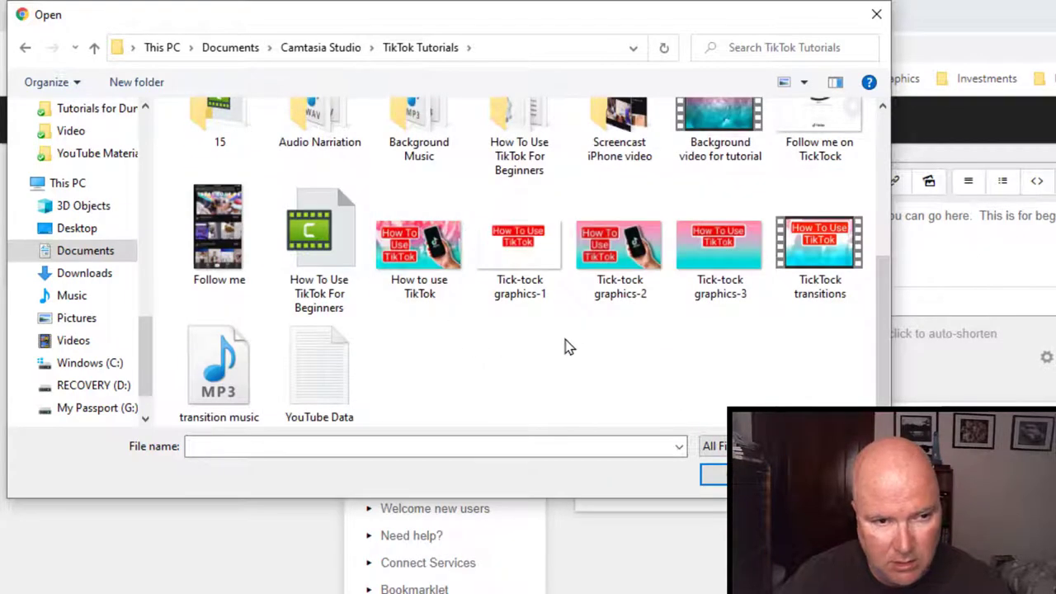
{"action": "left_click", "coordinate": [602, 299]}
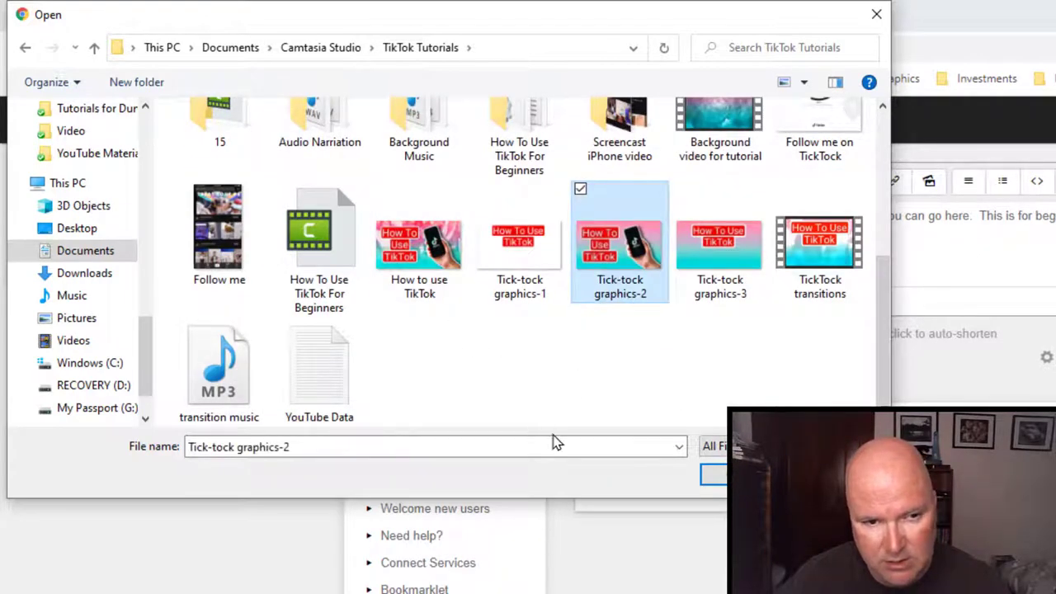
{"action": "left_click", "coordinate": [721, 475]}
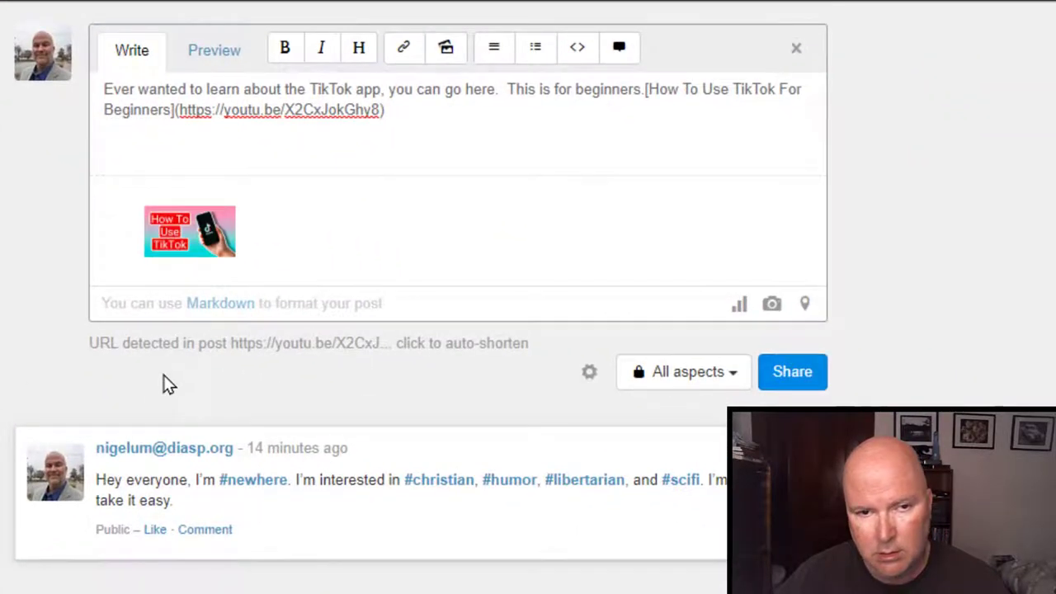
Format the whole post text as a heading and preview the result.
{"action": "left_click", "coordinate": [208, 59]}
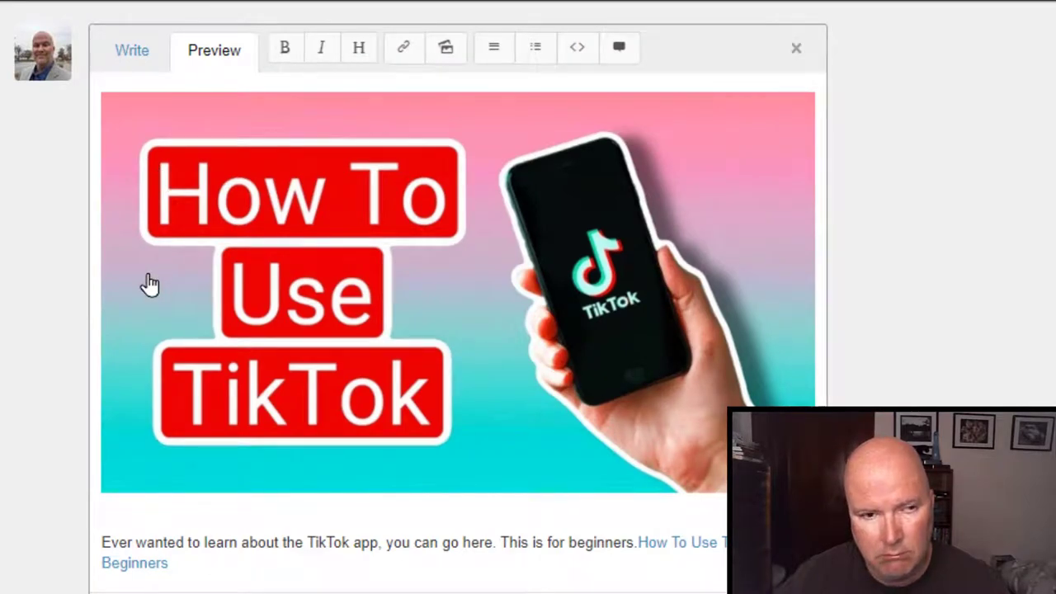
{"action": "left_click", "coordinate": [129, 53]}
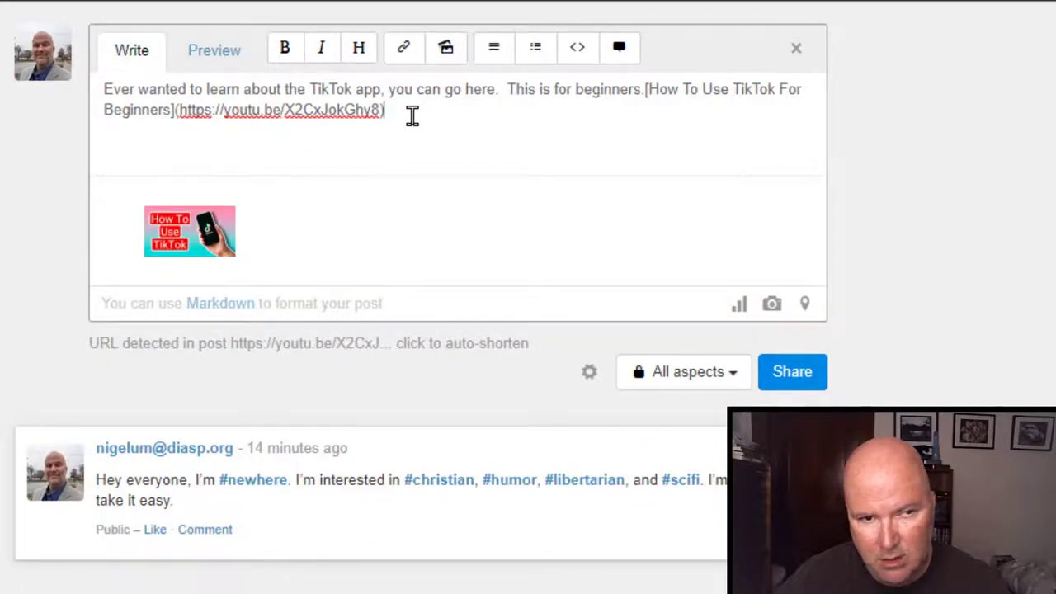
{"action": "left_click_drag", "start_coordinate": [413, 117], "coordinate": [87, 102]}
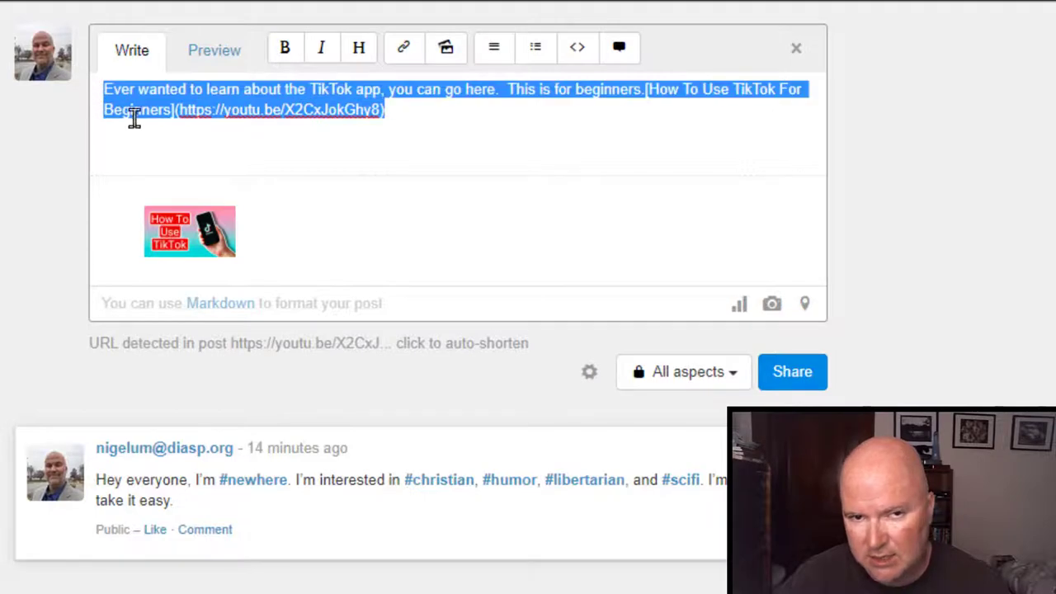
{"action": "left_click", "coordinate": [359, 58]}
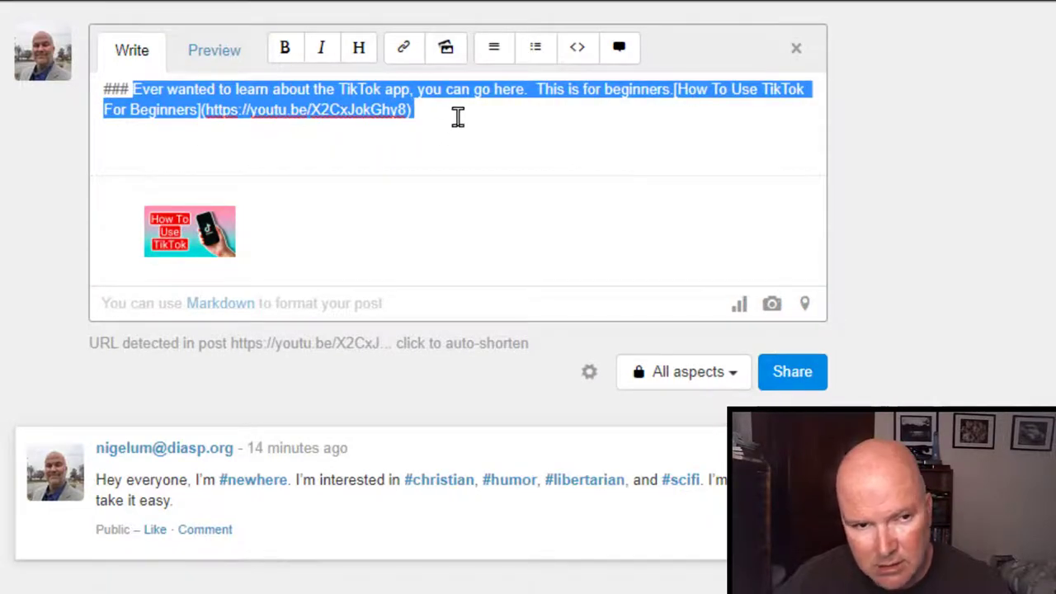
{"action": "left_click", "coordinate": [202, 58]}
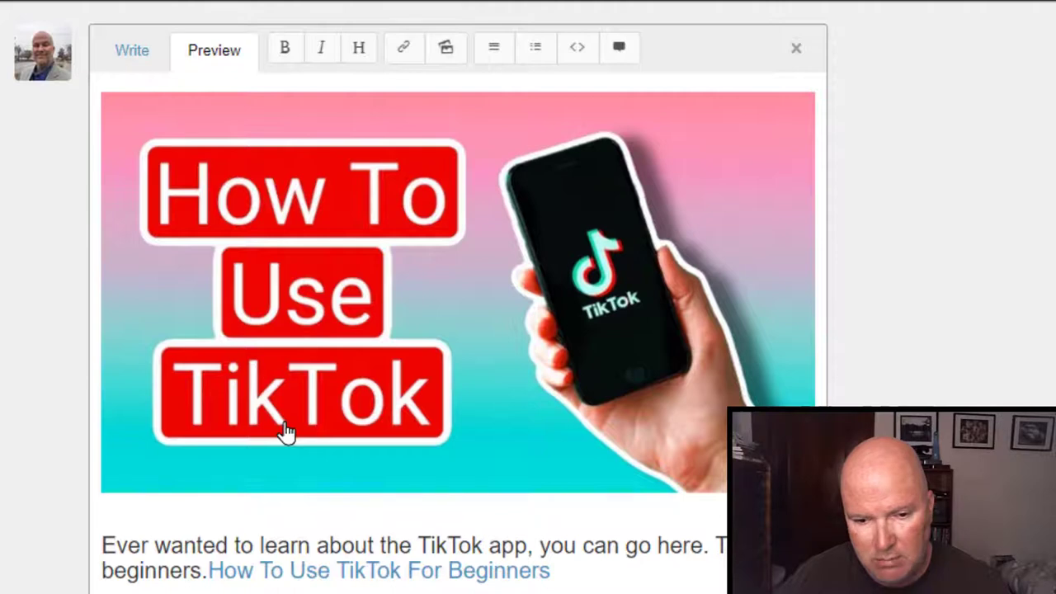
{"action": "left_click", "coordinate": [118, 52]}
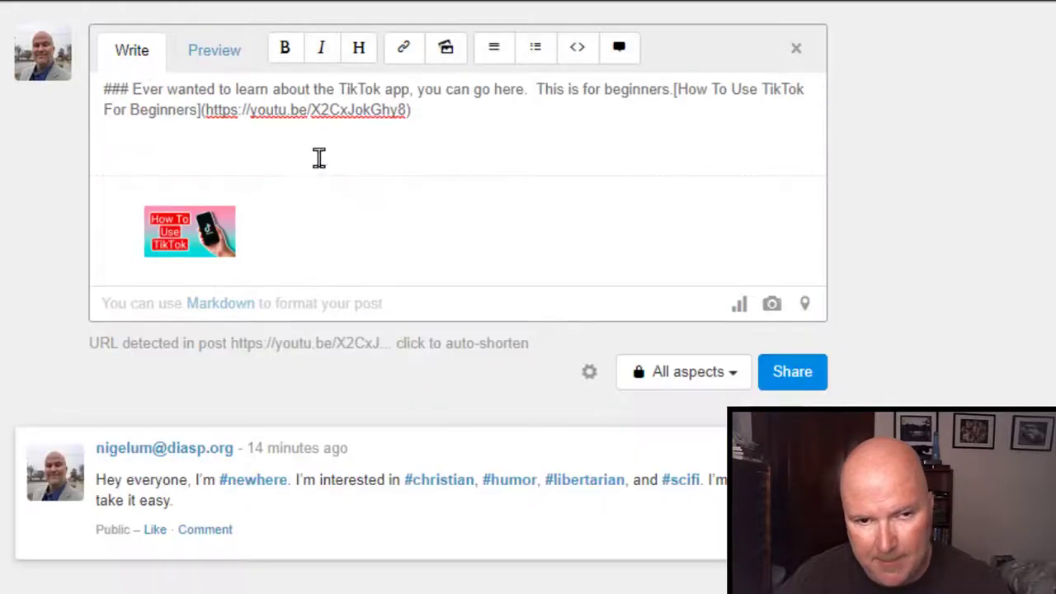
Append the hashtags #TikTok #Tutorial #TikTokTutorial #TikTokForBeginners after the link.
{"action": "left_click", "coordinate": [481, 118]}
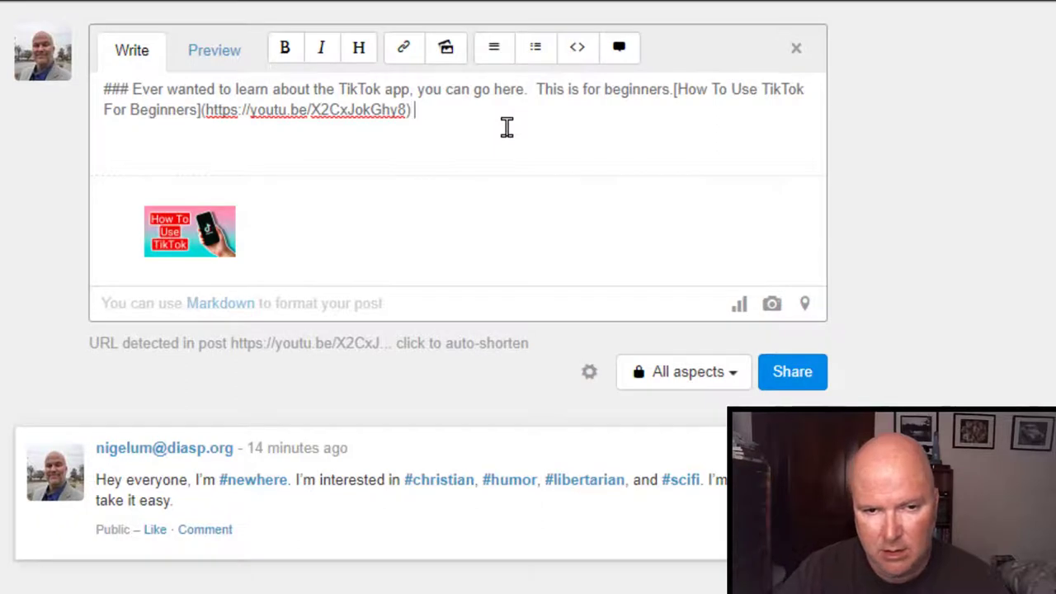
{"action": "type", "text": "#TikT"}
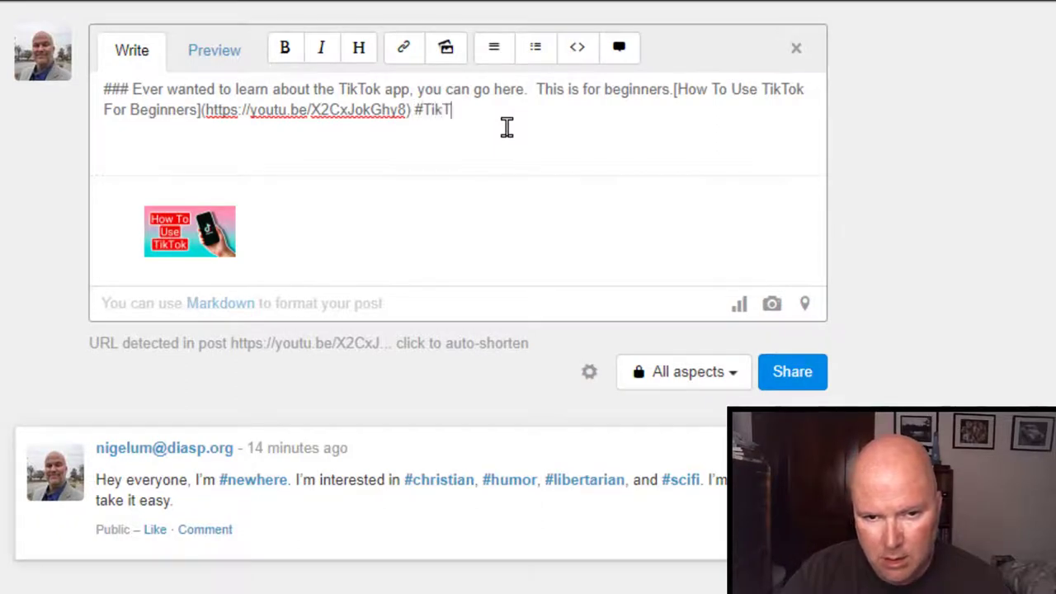
{"action": "type", "text": "ok #Tutorials"}
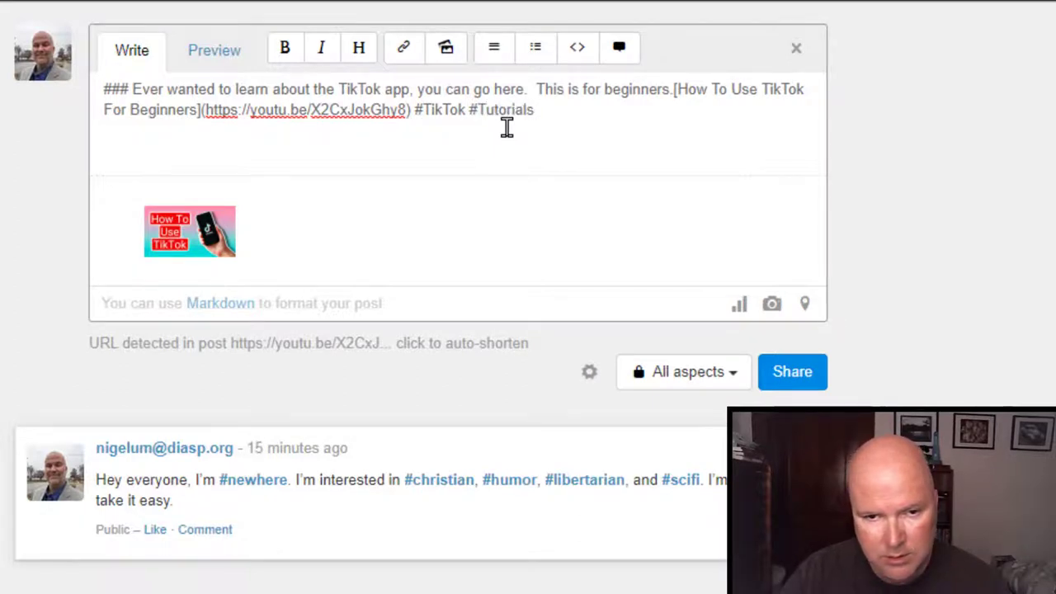
{"action": "key", "text": "BackSpace"}
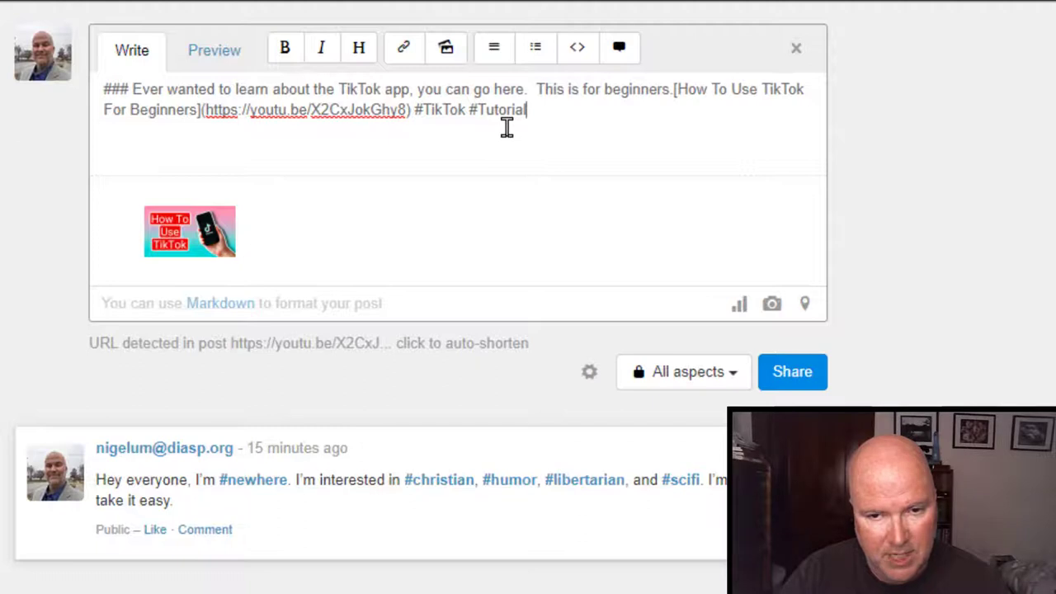
{"action": "type", "text": "#"}
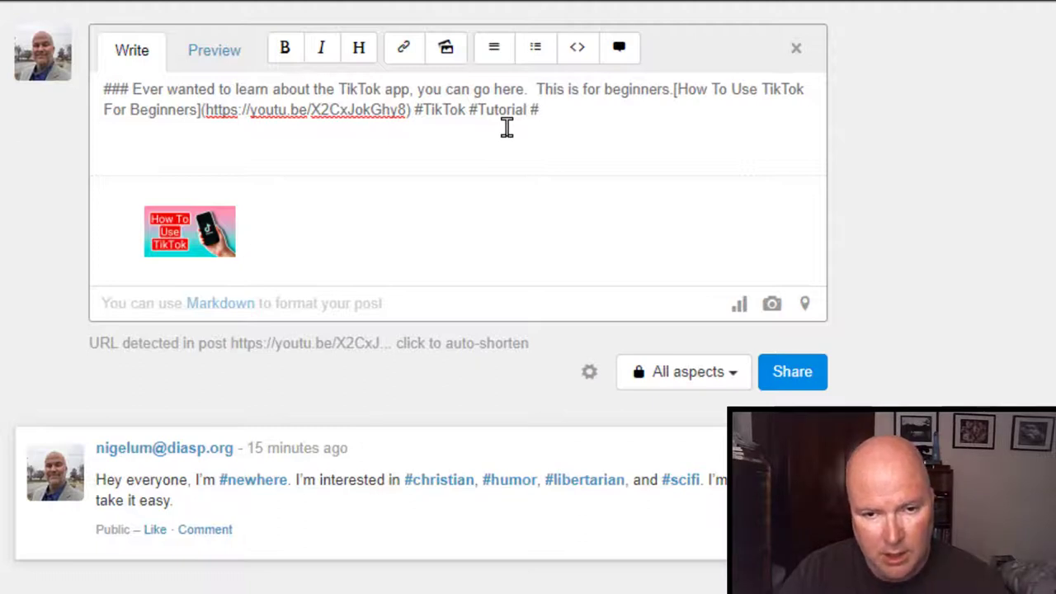
{"action": "type", "text": "TikTokTutorial"}
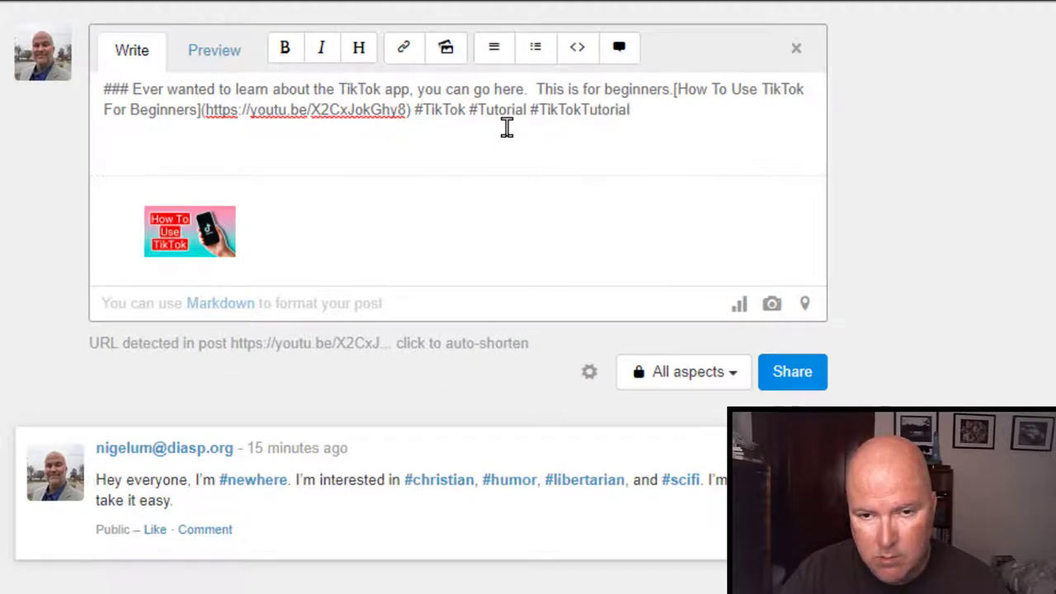
{"action": "type", "text": " #TikTok"}
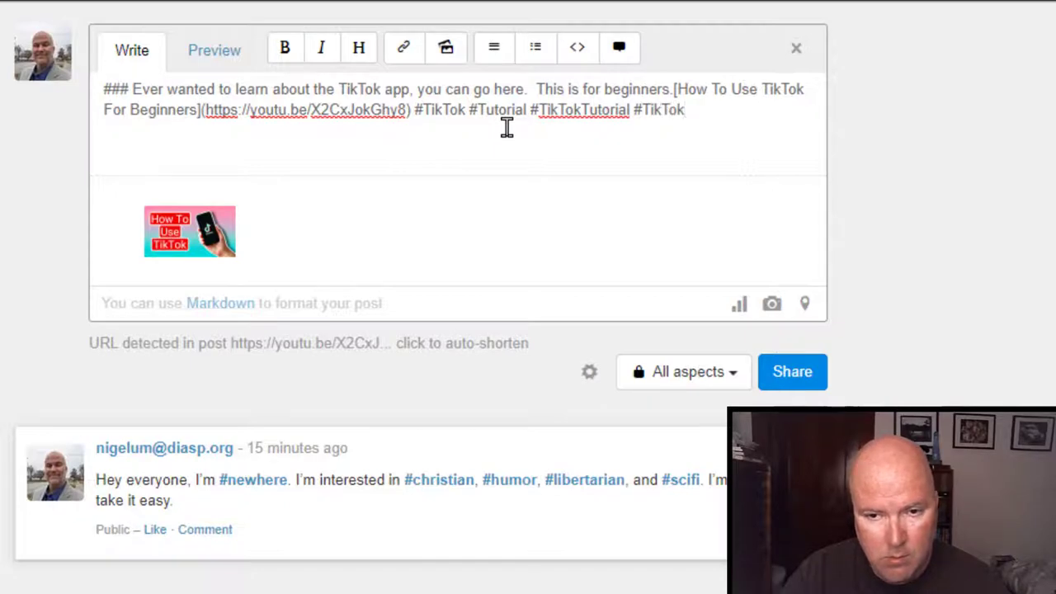
{"action": "type", "text": "ForBeginner"}
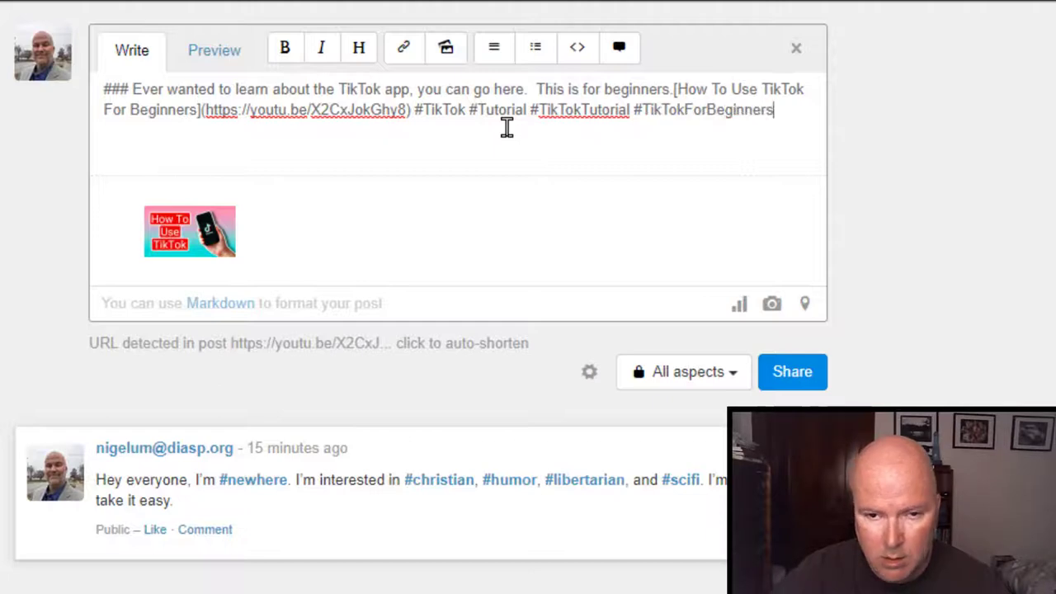
{"action": "type", "text": "s"}
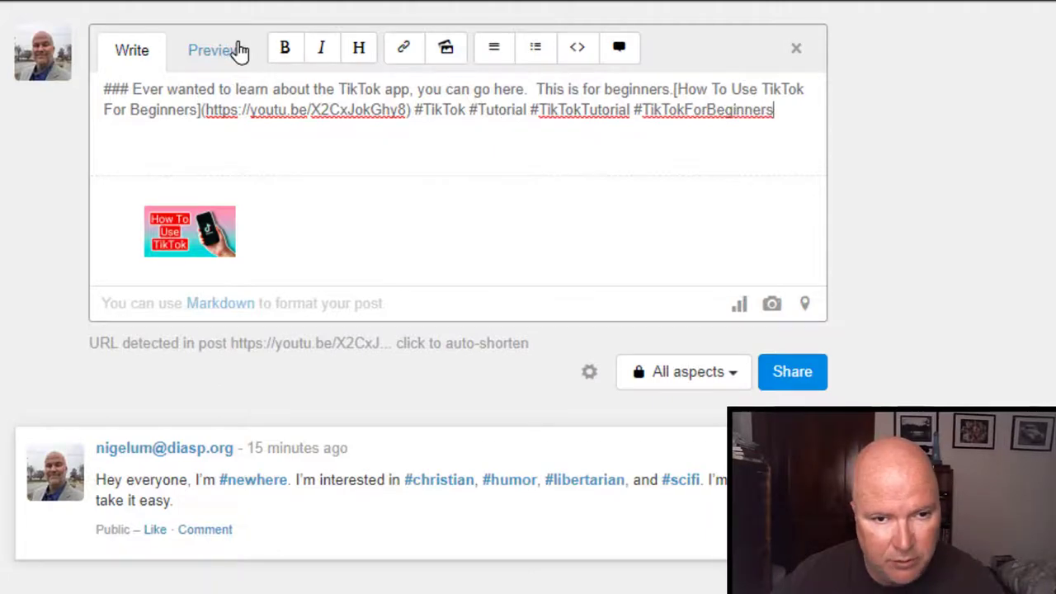
Preview the finished post and share it with Public visibility.
{"action": "left_click", "coordinate": [238, 52]}
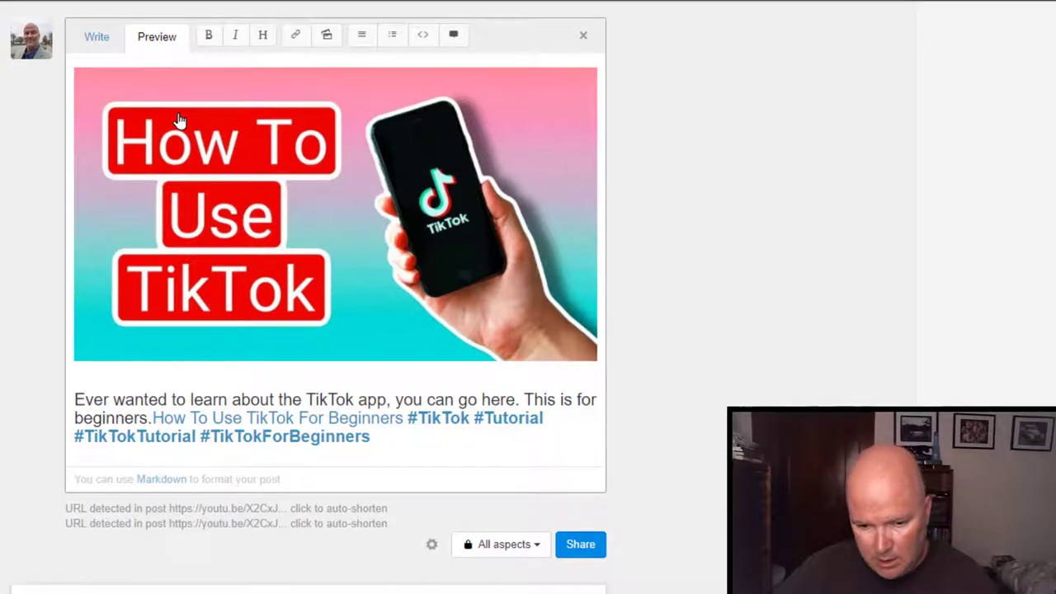
{"action": "left_click", "coordinate": [512, 548]}
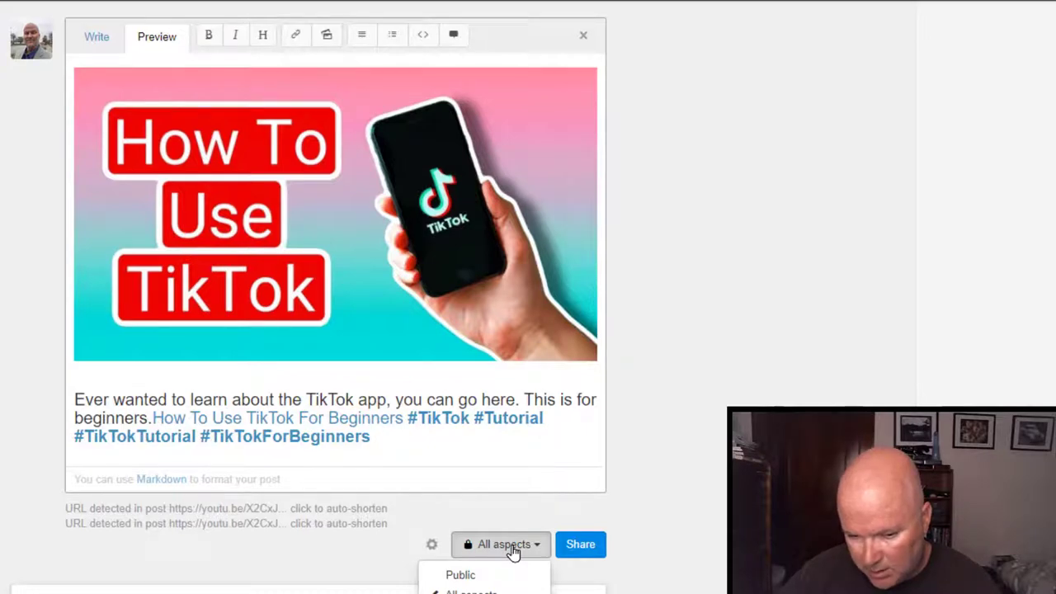
{"action": "left_click", "coordinate": [474, 576]}
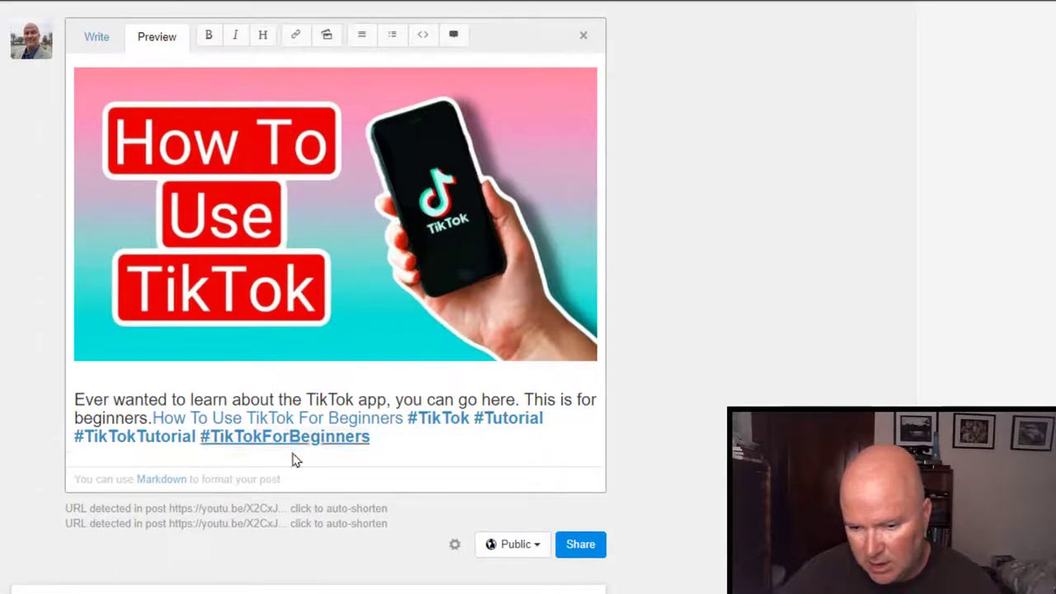
{"action": "left_click", "coordinate": [573, 548]}
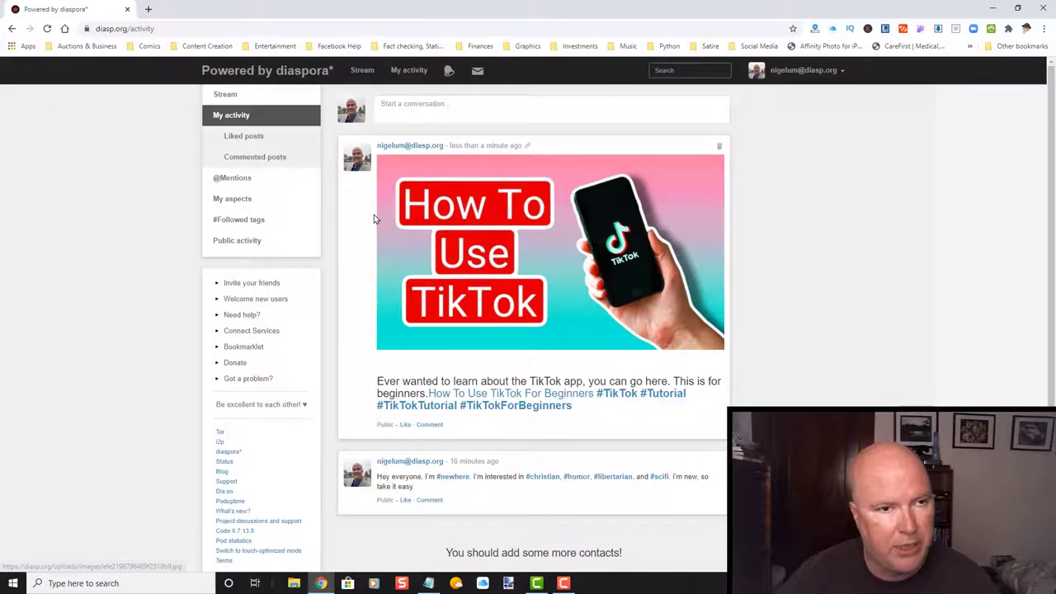
Reload the My activity page and scroll to the TikTok tutorial post.
{"action": "left_click", "coordinate": [411, 74]}
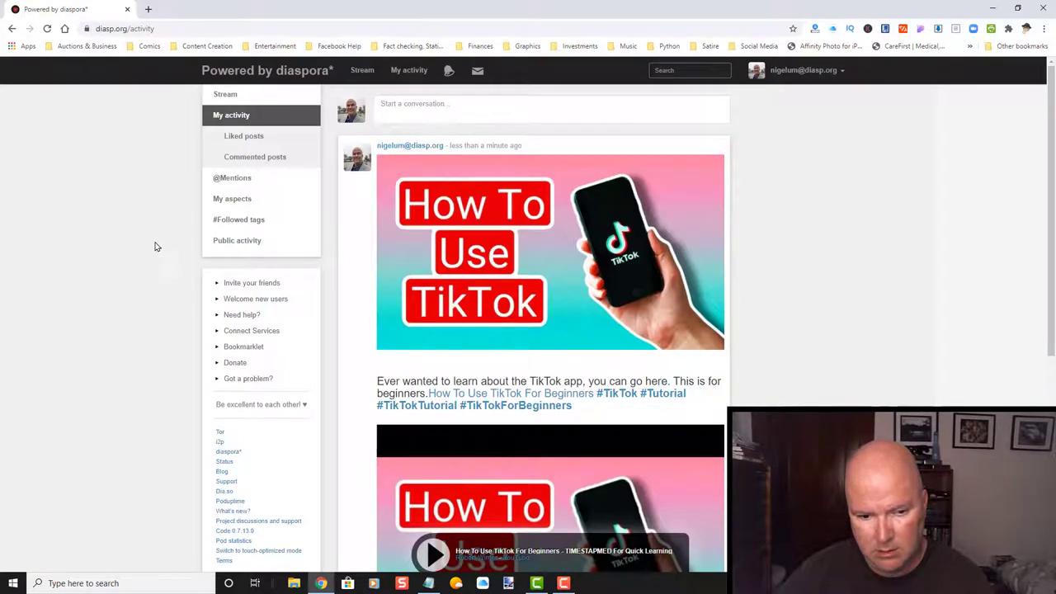
{"action": "scroll", "coordinate": [98, 263], "scroll_direction": "down", "scroll_amount": 4}
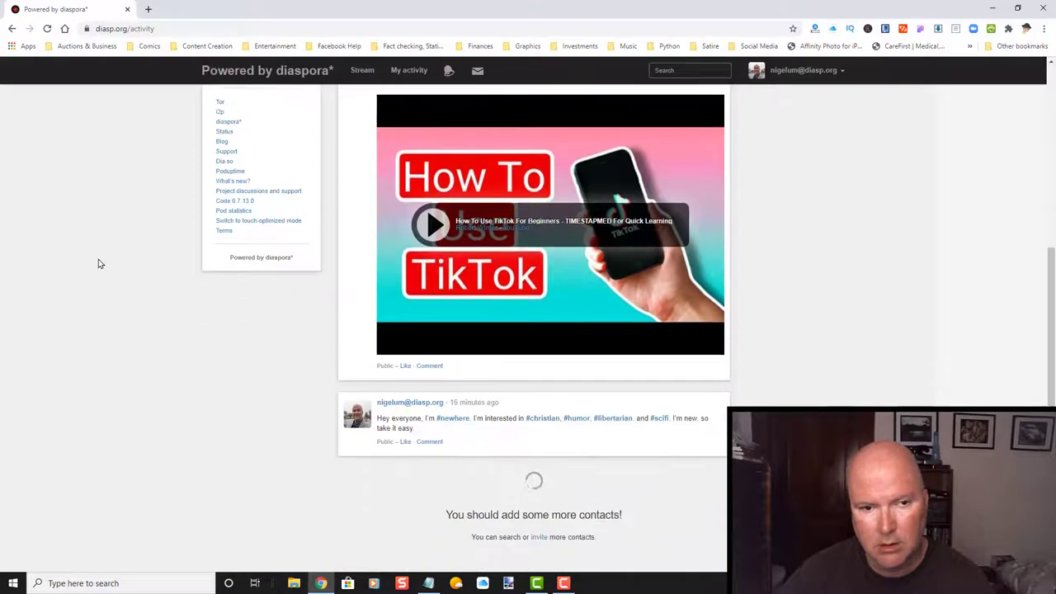
{"action": "scroll", "coordinate": [98, 263], "scroll_direction": "up", "scroll_amount": 3}
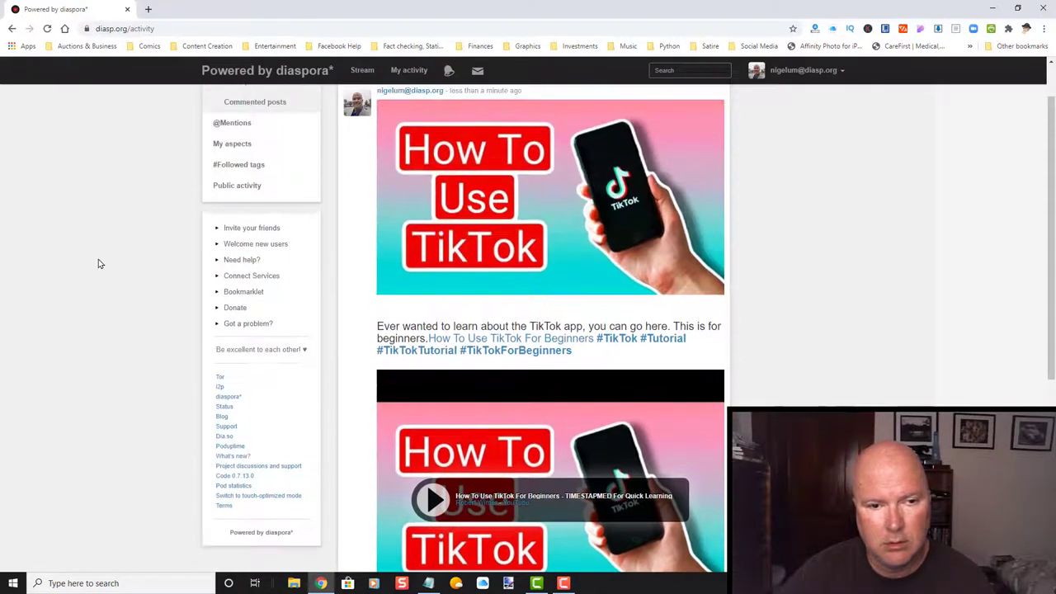
{"action": "scroll", "coordinate": [98, 263], "scroll_direction": "down", "scroll_amount": 3}
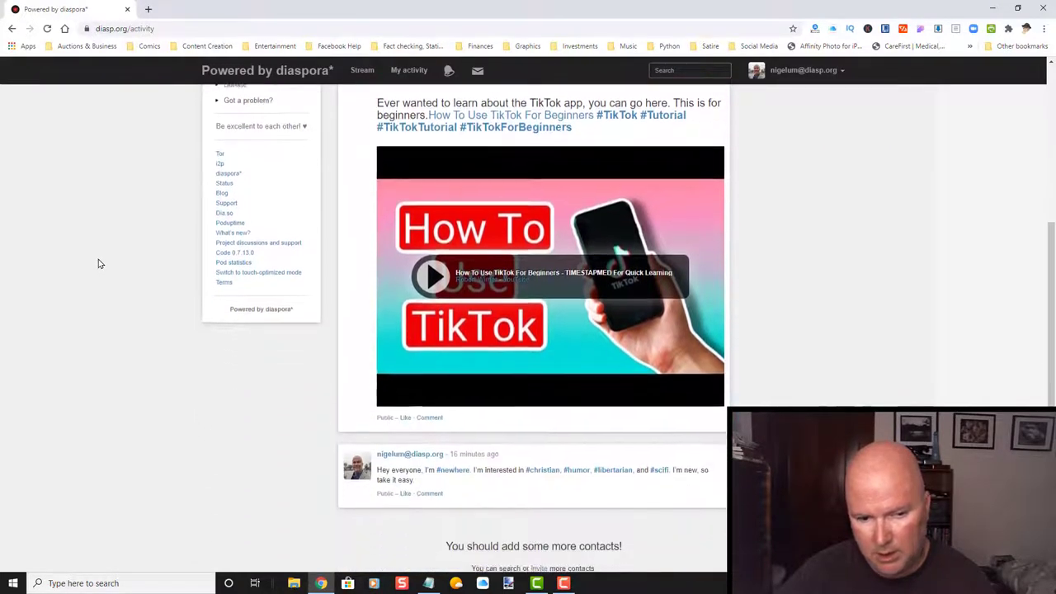
{"action": "scroll", "coordinate": [99, 263], "scroll_direction": "up", "scroll_amount": 3}
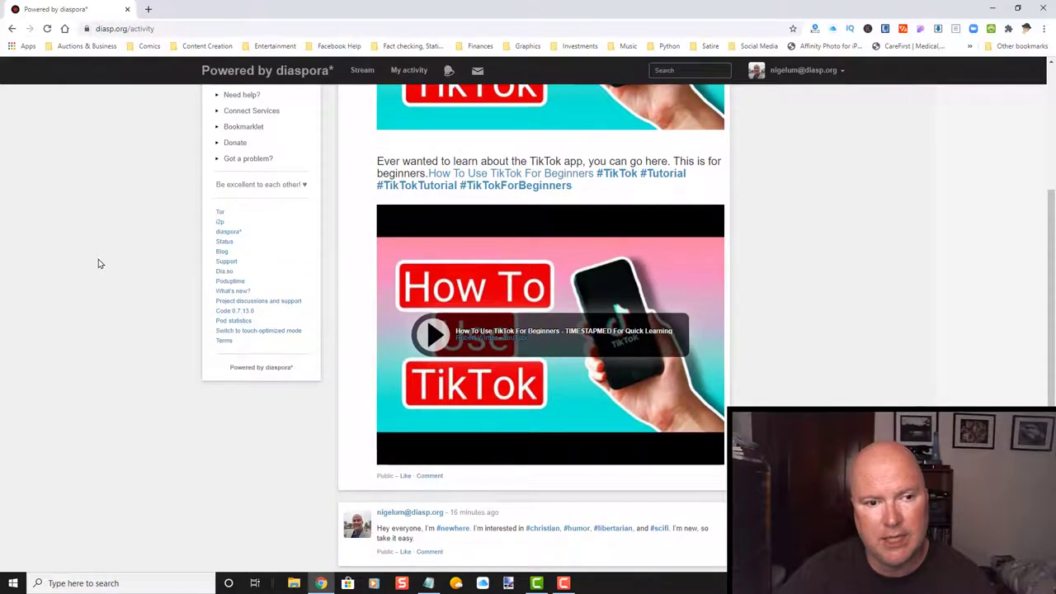
{"action": "scroll", "coordinate": [98, 264], "scroll_direction": "up", "scroll_amount": 1}
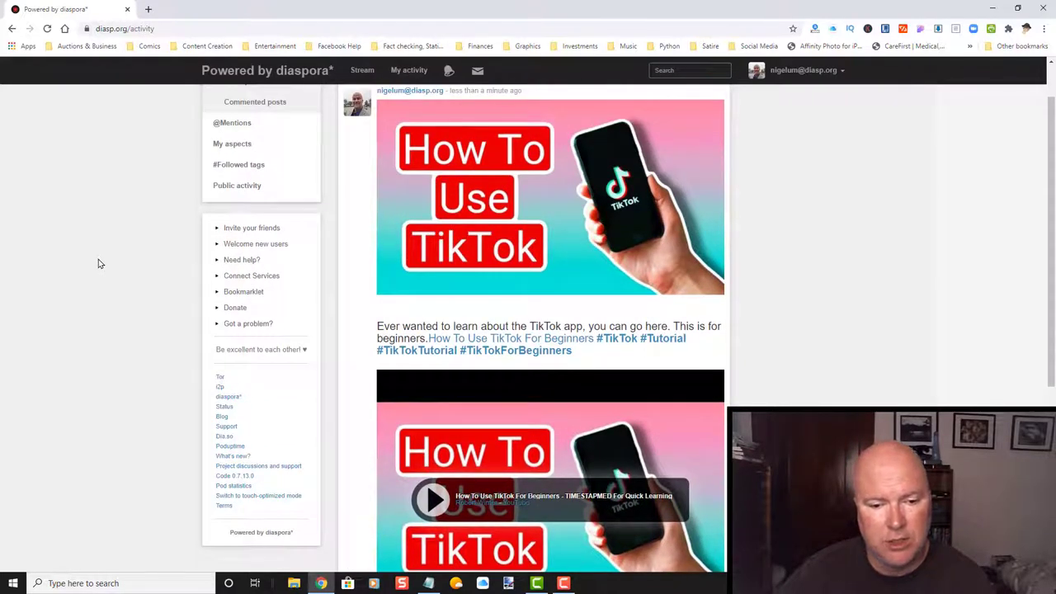
{"action": "scroll", "coordinate": [98, 263], "scroll_direction": "down", "scroll_amount": 2}
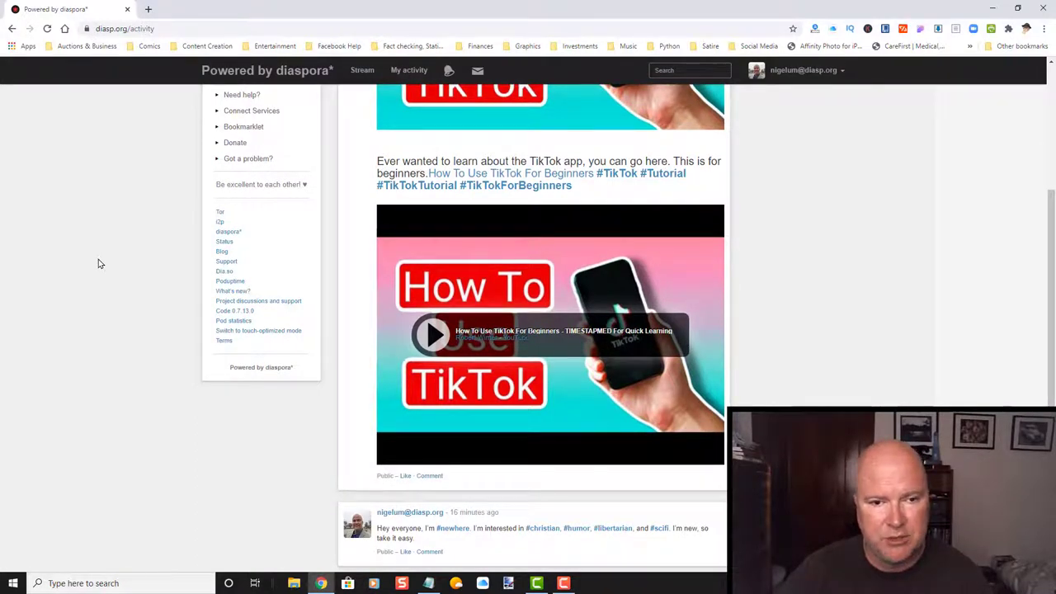
Play the TikTok post's embedded YouTube tutorial briefly, then pause it.
{"action": "left_click", "coordinate": [435, 336]}
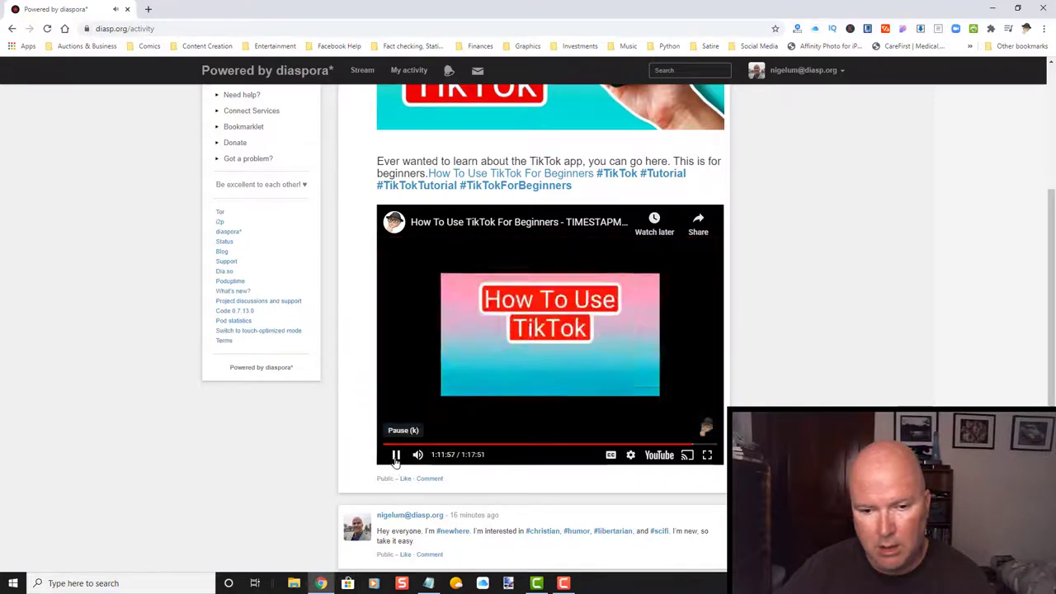
{"action": "left_click", "coordinate": [396, 458]}
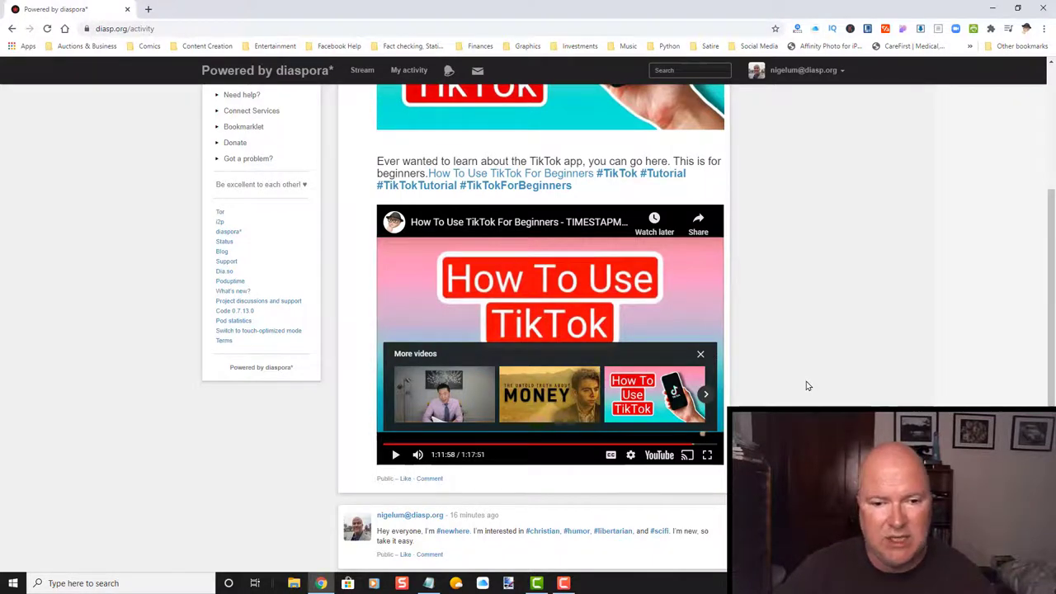
{"action": "scroll", "coordinate": [797, 357], "scroll_direction": "up", "scroll_amount": 3}
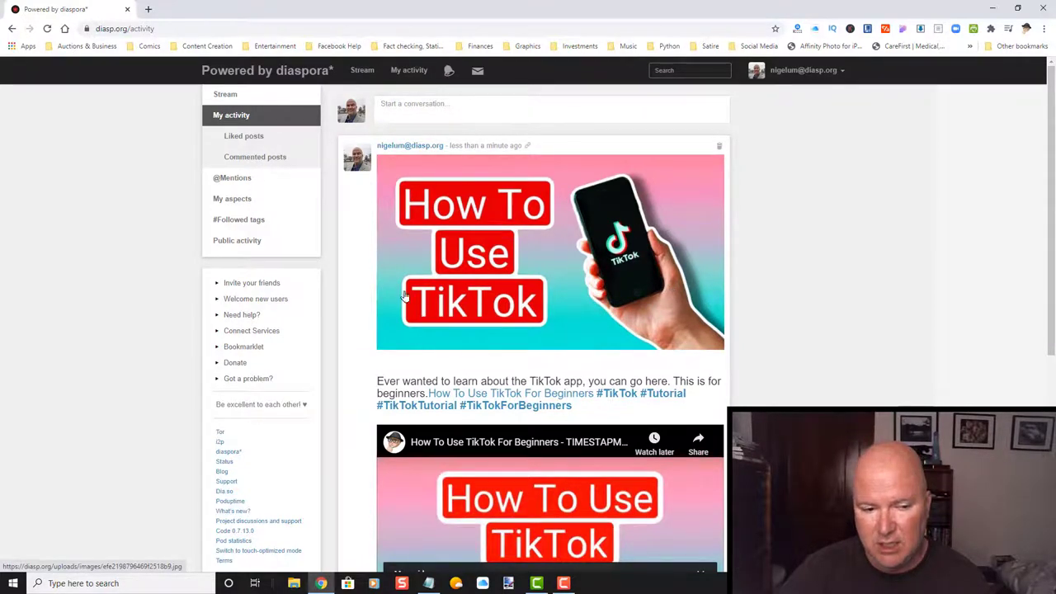
{"action": "scroll", "coordinate": [328, 378], "scroll_direction": "down", "scroll_amount": 3}
{"action": "scroll", "coordinate": [328, 378], "scroll_direction": "down", "scroll_amount": 1}
{"action": "scroll", "coordinate": [328, 378], "scroll_direction": "up", "scroll_amount": 3}
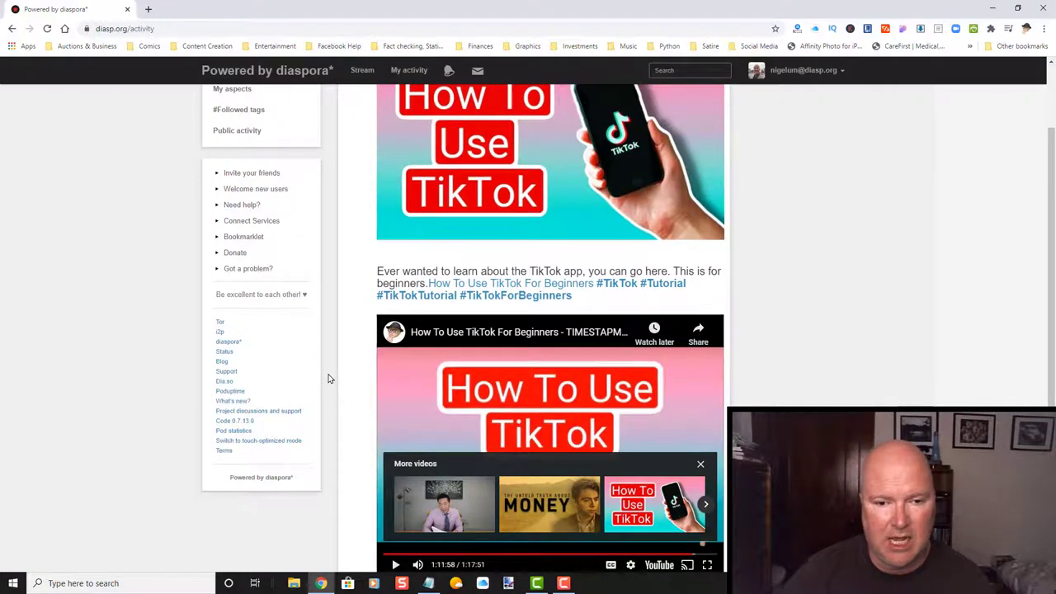
{"action": "scroll", "coordinate": [328, 378], "scroll_direction": "up", "scroll_amount": 1}
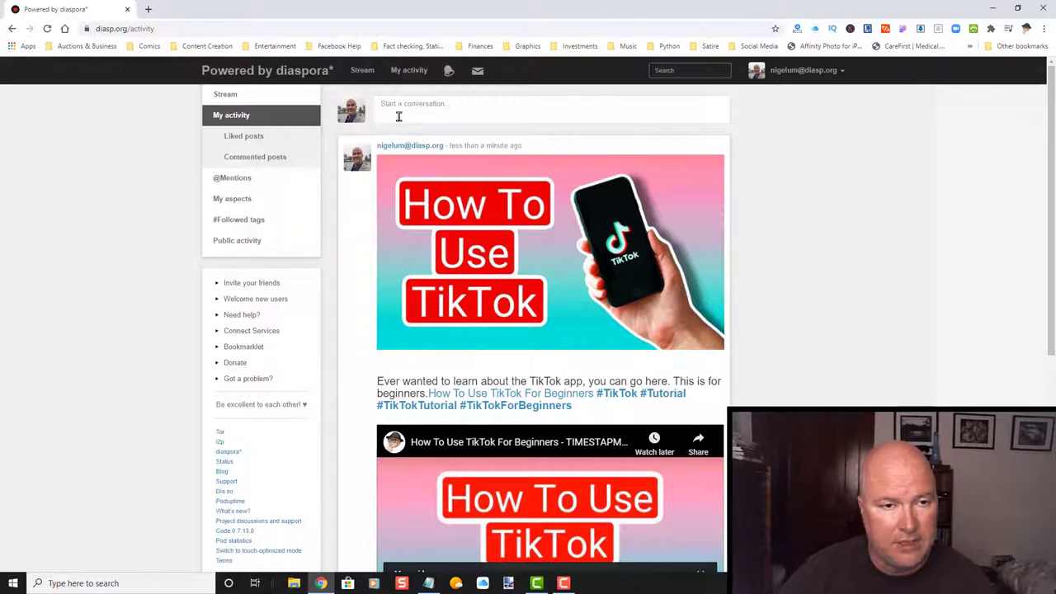
Go to the main Stream and look over the TikTok post at the top.
{"action": "left_click", "coordinate": [363, 70]}
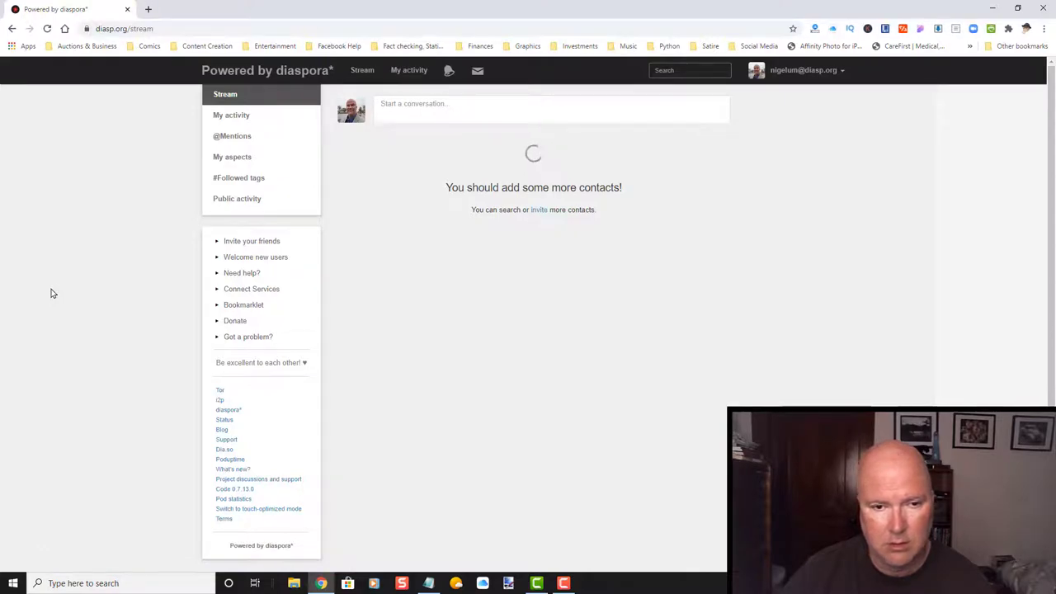
{"action": "scroll", "coordinate": [61, 276], "scroll_direction": "down", "scroll_amount": 10}
{"action": "scroll", "coordinate": [550, 262], "scroll_direction": "down", "scroll_amount": 4}
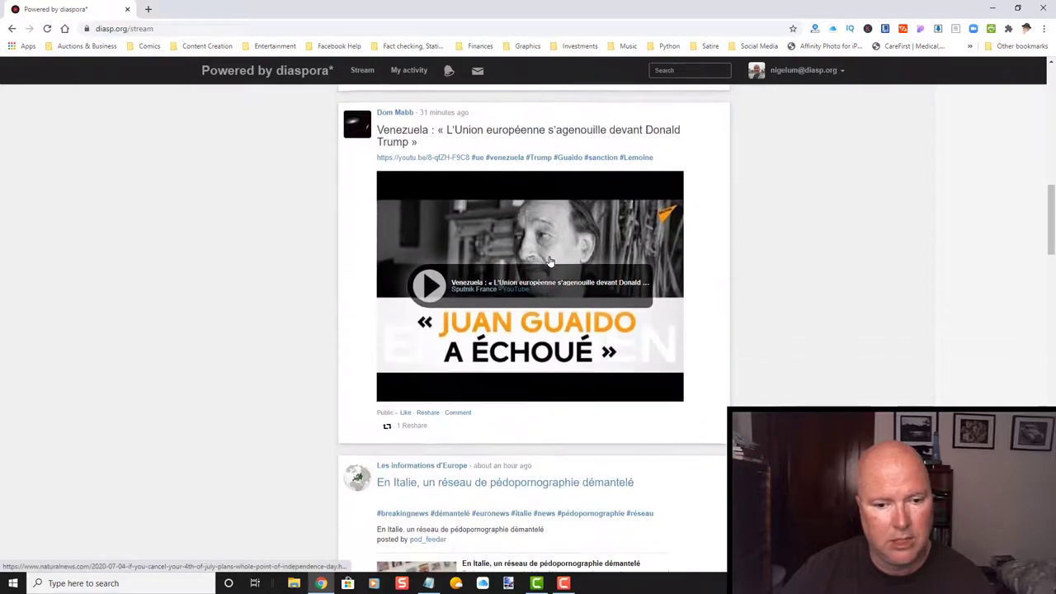
{"action": "scroll", "coordinate": [550, 263], "scroll_direction": "up", "scroll_amount": 9}
{"action": "scroll", "coordinate": [545, 264], "scroll_direction": "up", "scroll_amount": 5}
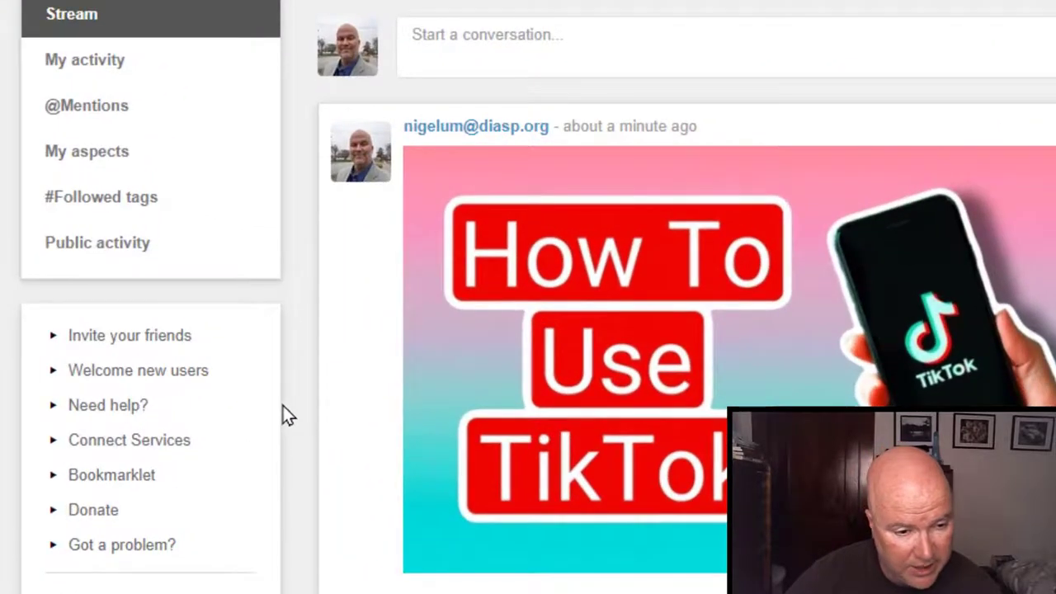
Expand and collapse the Invite your friends, Welcome new users and Connect Services sidebar sections.
{"action": "left_click", "coordinate": [150, 340]}
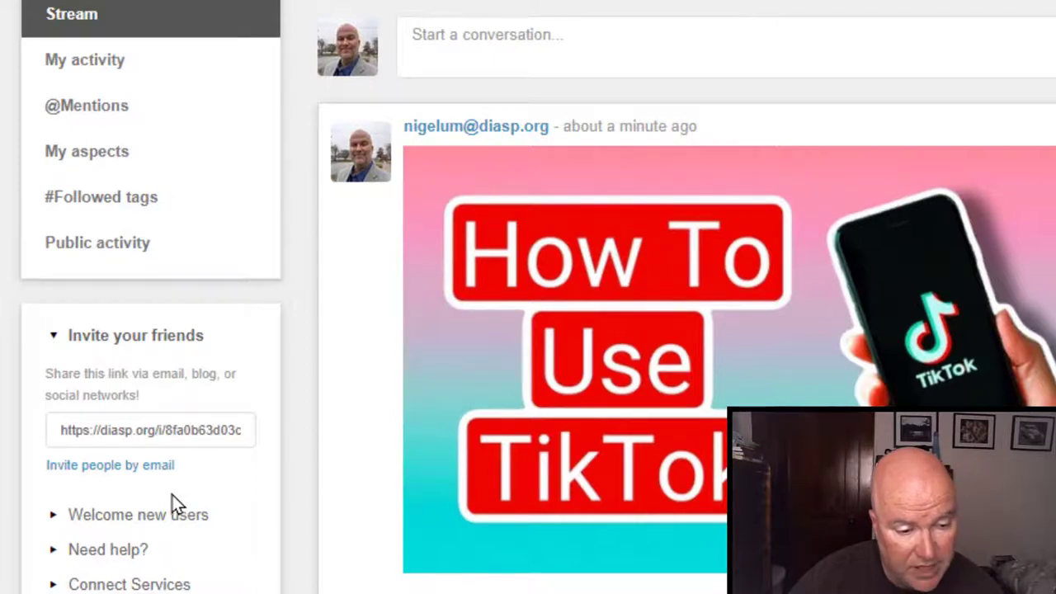
{"action": "left_click", "coordinate": [156, 340]}
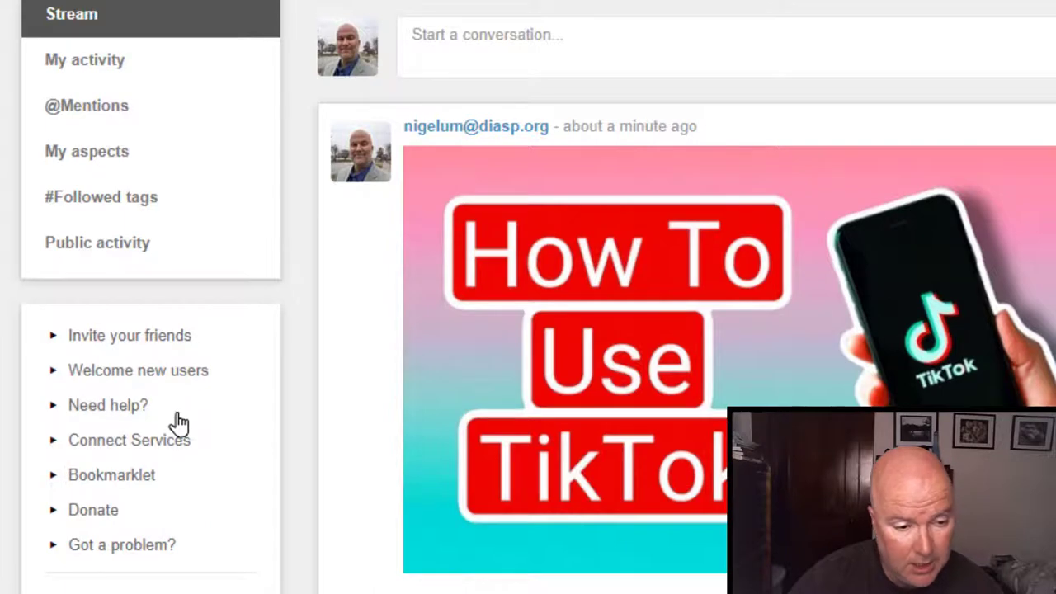
{"action": "left_click", "coordinate": [189, 373]}
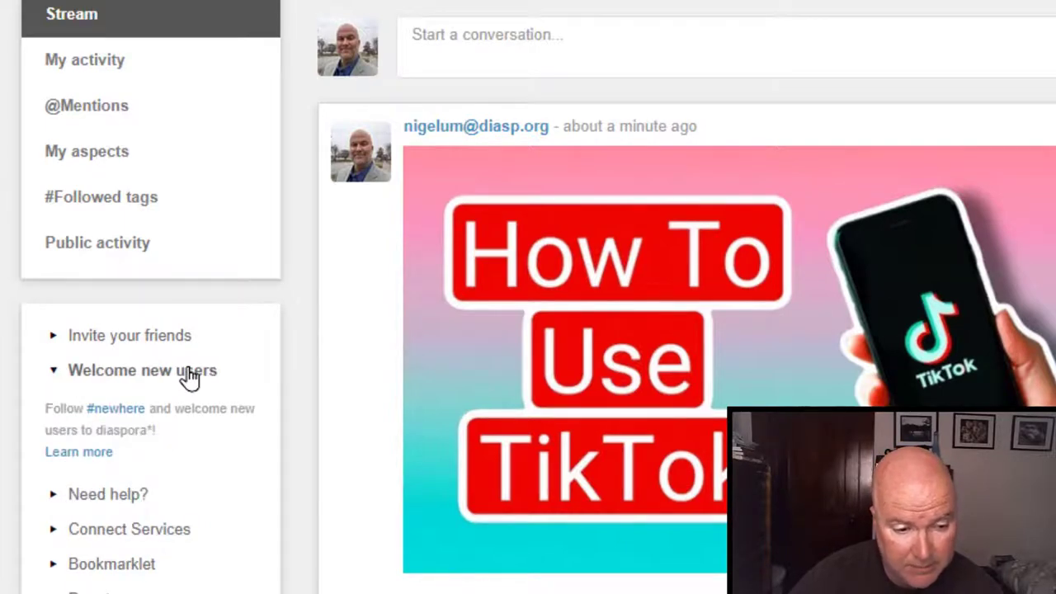
{"action": "left_click", "coordinate": [189, 373]}
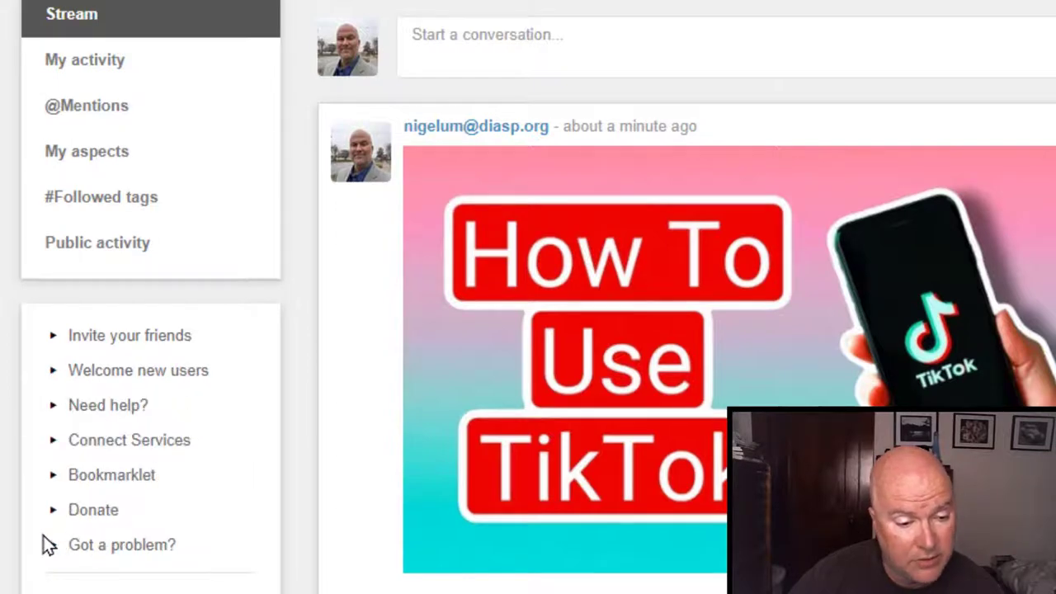
{"action": "left_click", "coordinate": [128, 445]}
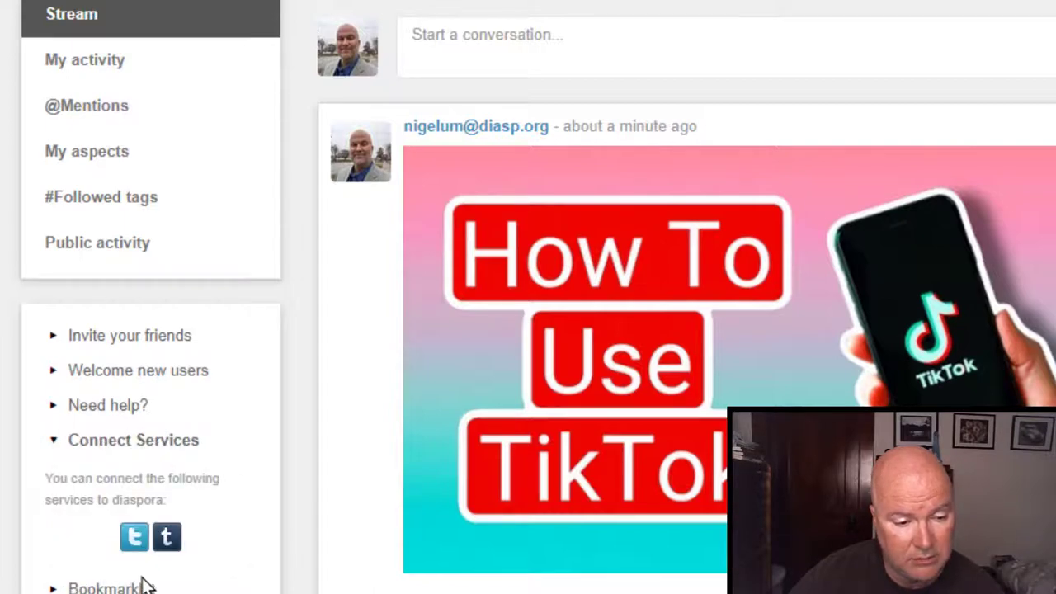
{"action": "left_click", "coordinate": [164, 450]}
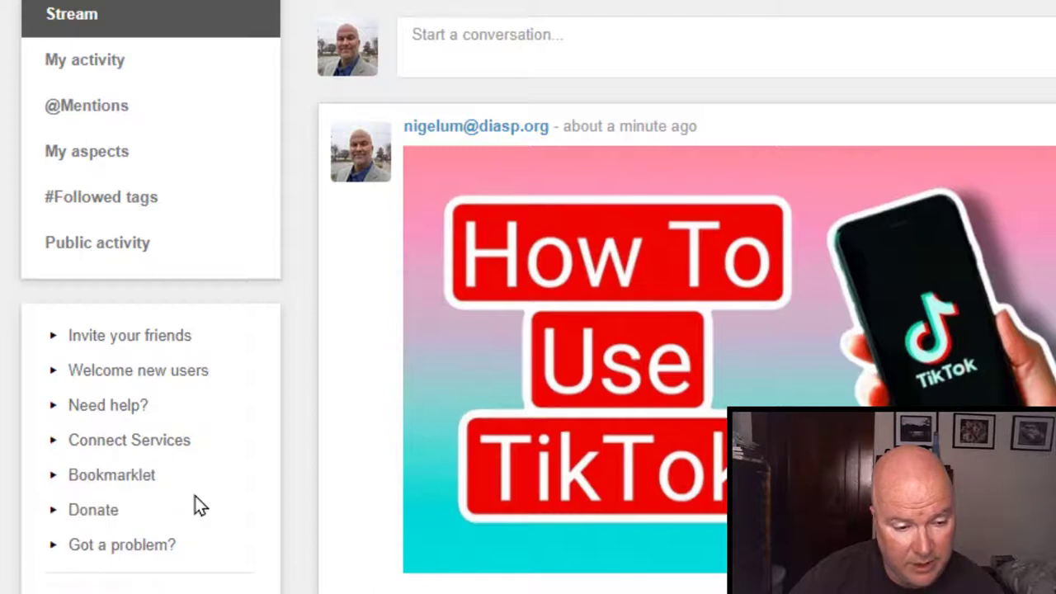
Expand and collapse the Bookmarklet, Donate and Got a problem? sidebar sections.
{"action": "scroll", "coordinate": [199, 500], "scroll_direction": "down", "scroll_amount": 3}
{"action": "scroll", "coordinate": [140, 314], "scroll_direction": "down", "scroll_amount": 1}
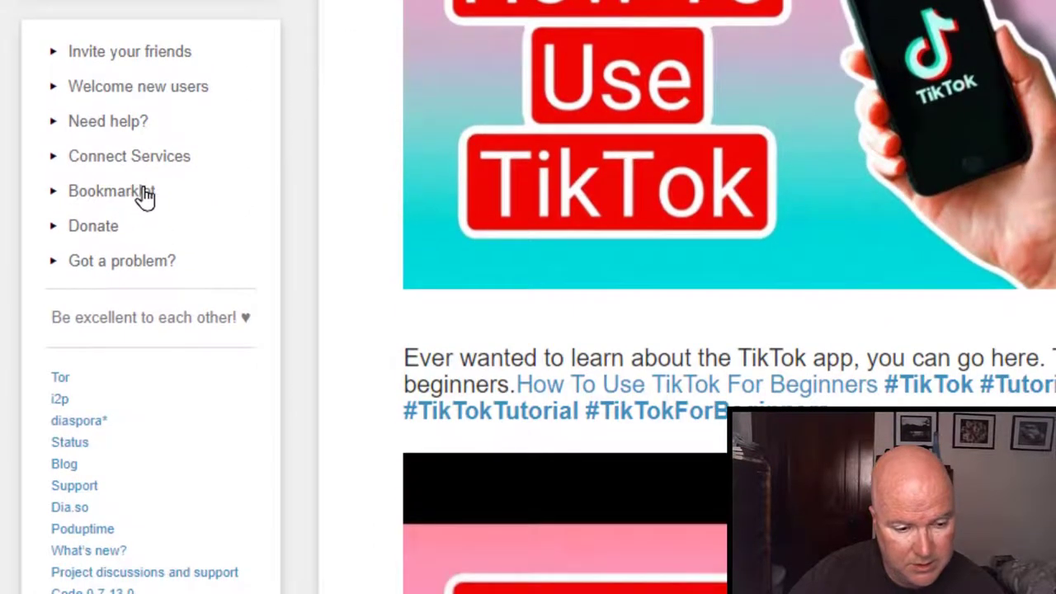
{"action": "left_click", "coordinate": [127, 203]}
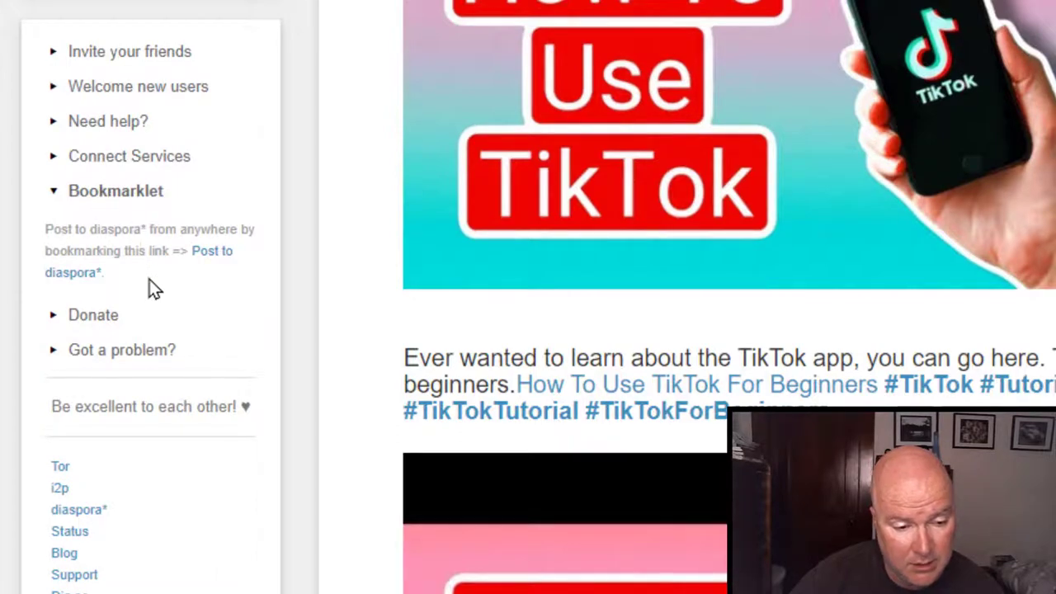
{"action": "left_click", "coordinate": [130, 197]}
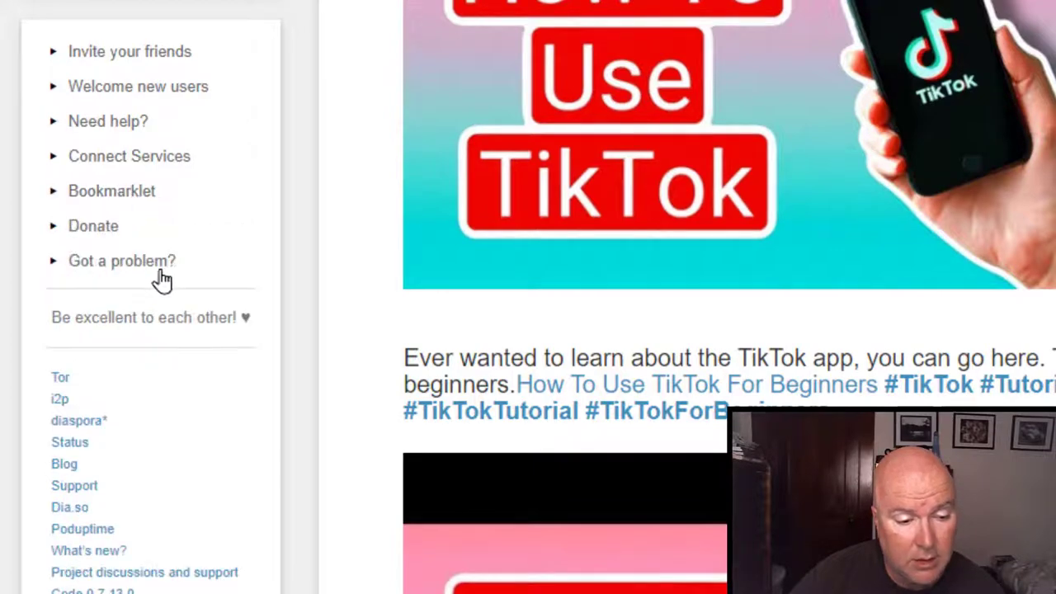
{"action": "left_click", "coordinate": [78, 233]}
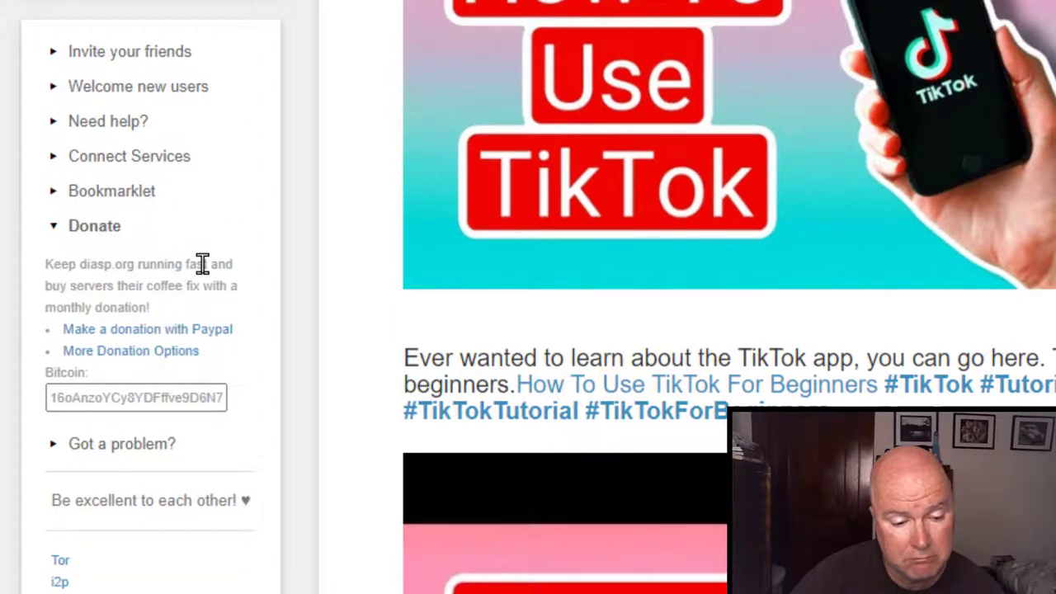
{"action": "left_click", "coordinate": [87, 233]}
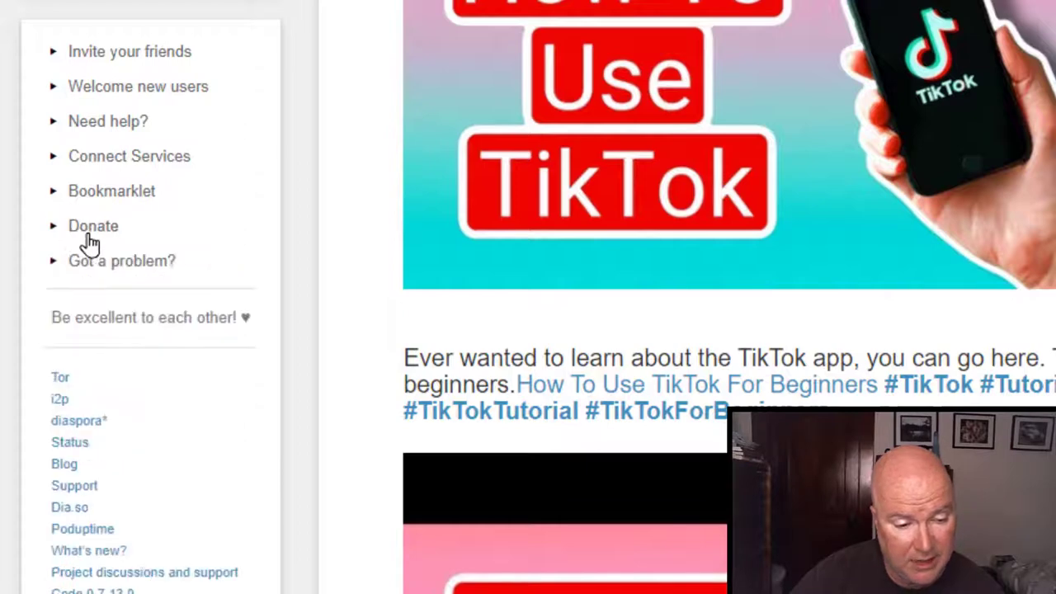
{"action": "left_click", "coordinate": [122, 272]}
{"action": "left_click", "coordinate": [123, 273]}
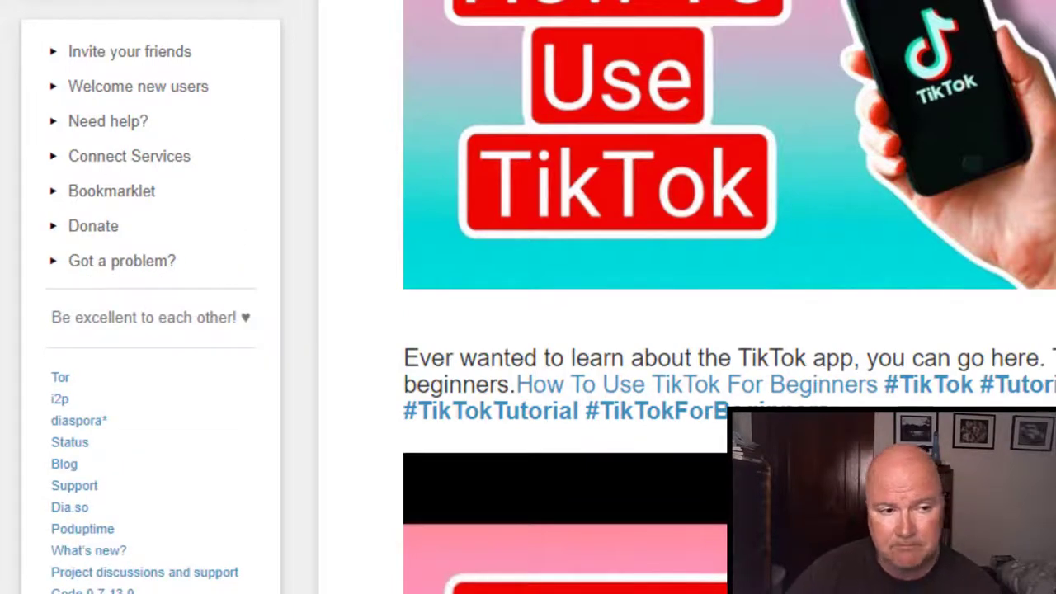
{"action": "scroll", "coordinate": [85, 104], "scroll_direction": "up", "scroll_amount": 4}
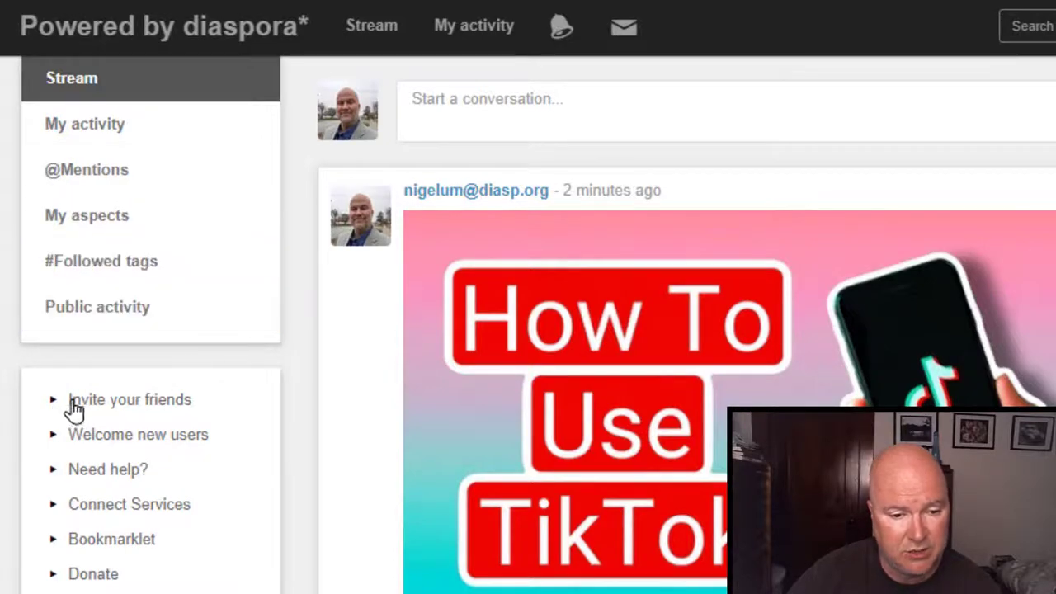
{"action": "scroll", "coordinate": [68, 410], "scroll_direction": "down", "scroll_amount": 3}
{"action": "scroll", "coordinate": [528, 330], "scroll_direction": "down", "scroll_amount": 3}
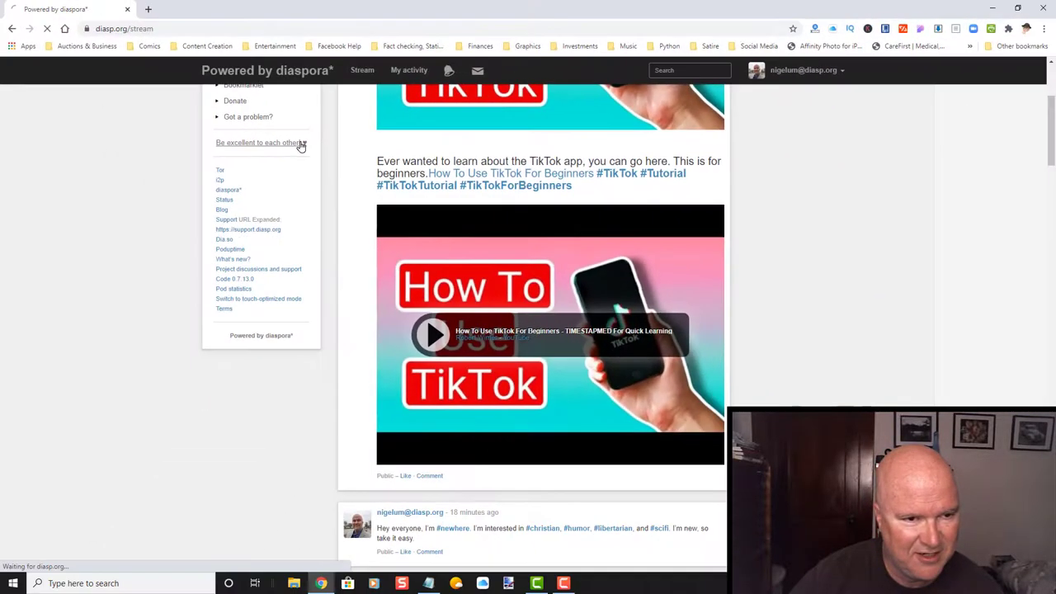
View the 'Be excellent to each other!' community guidelines page, then return to the stream.
{"action": "left_click", "coordinate": [237, 189]}
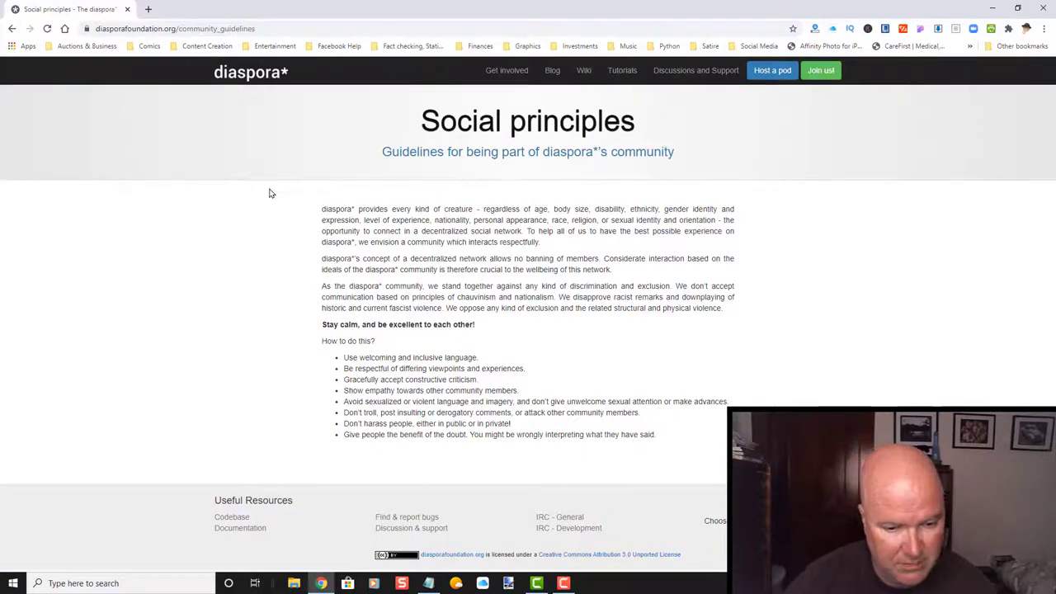
{"action": "left_click", "coordinate": [12, 28]}
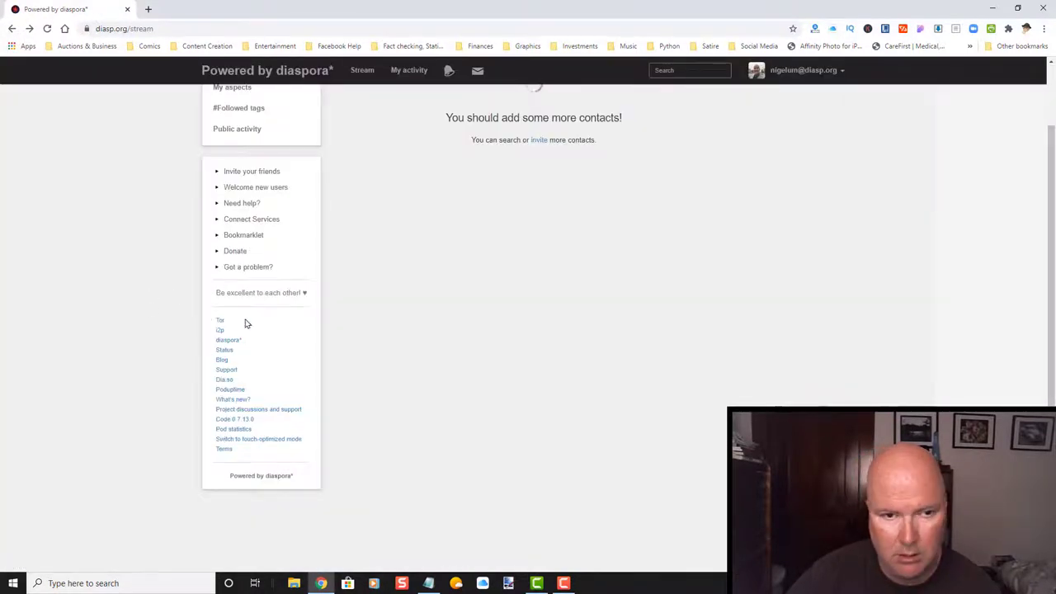
{"action": "scroll", "coordinate": [285, 274], "scroll_direction": "up", "scroll_amount": 1}
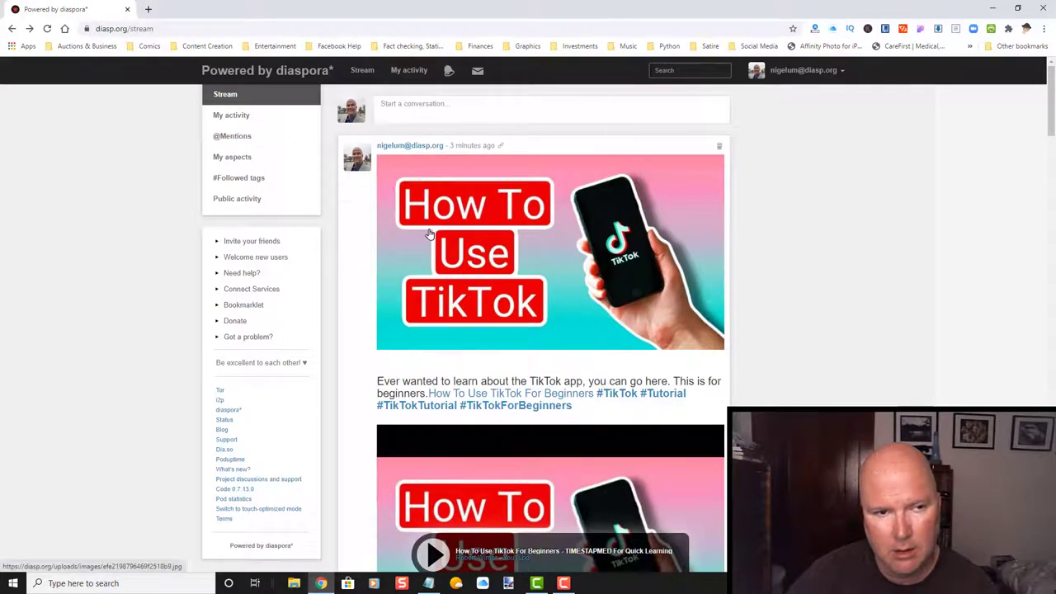
Draft 'Ok, I'm diggin' this place so far…', bold 'I'm diggin'', and preview it.
{"action": "left_click", "coordinate": [436, 103]}
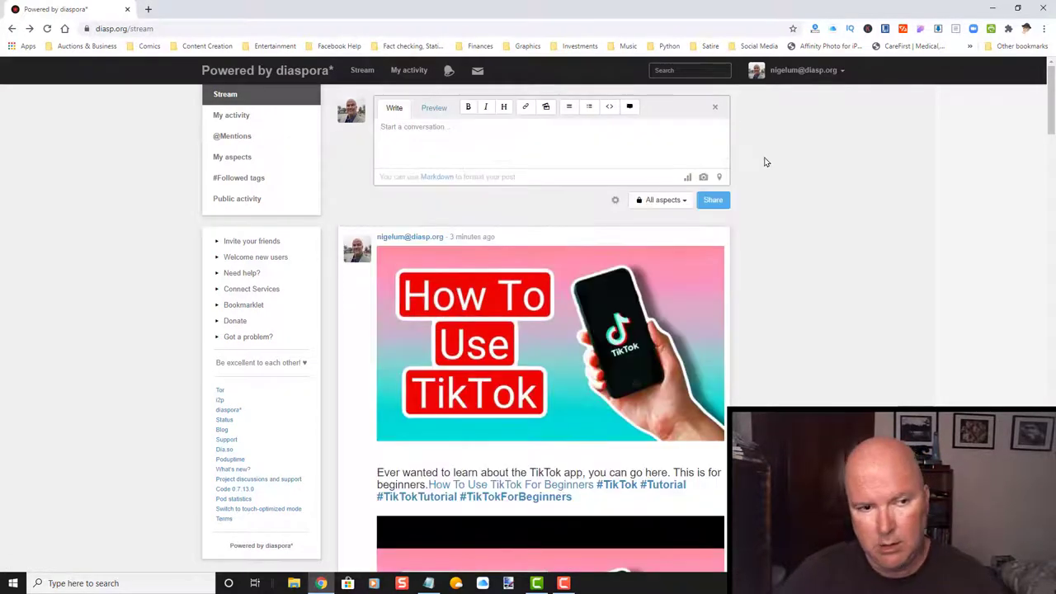
{"action": "type", "text": "Ok, "}
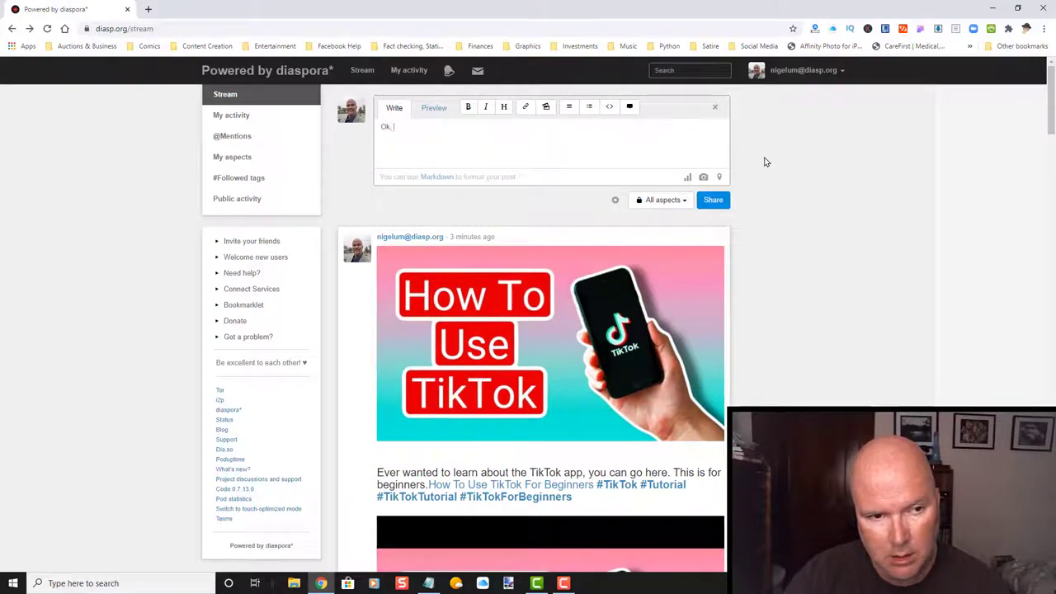
{"action": "type", "text": "I'm diggin' this pl"}
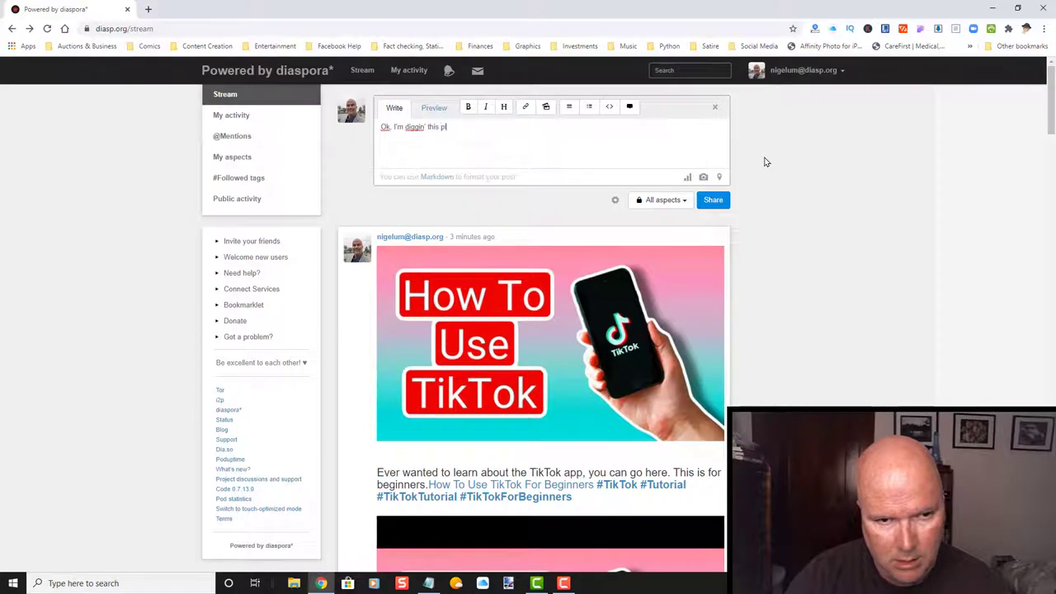
{"action": "type", "text": "ace so far, but I nee"}
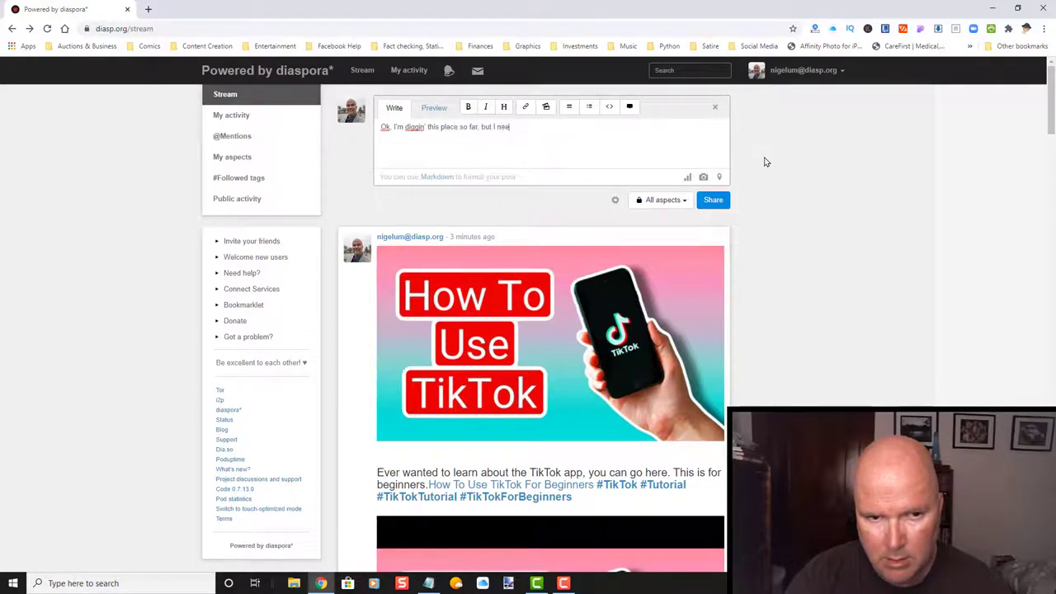
{"action": "type", "text": "d to get more friends on here."}
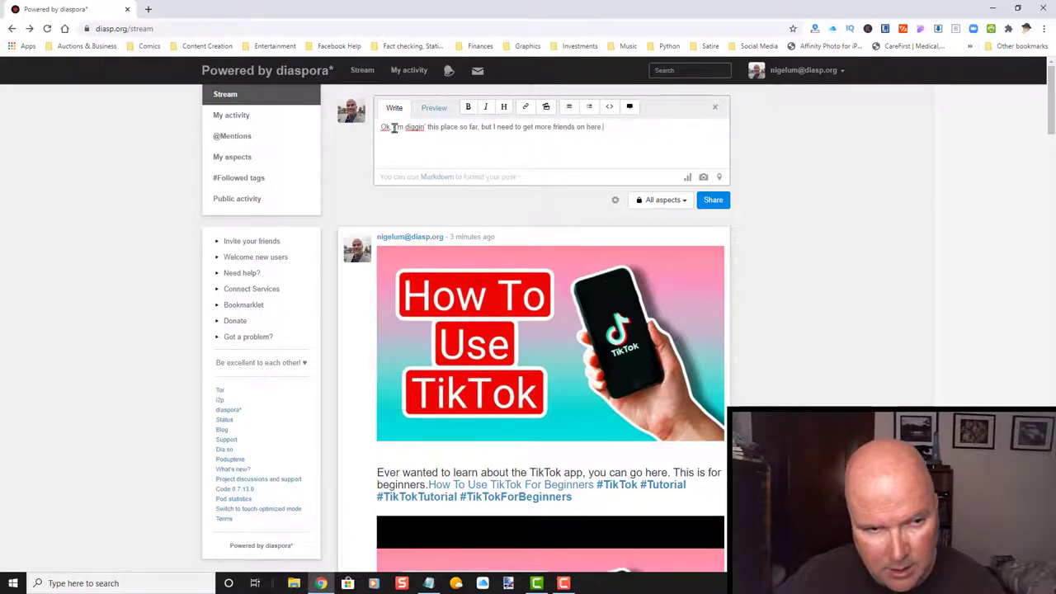
{"action": "left_click_drag", "start_coordinate": [394, 128], "coordinate": [420, 126]}
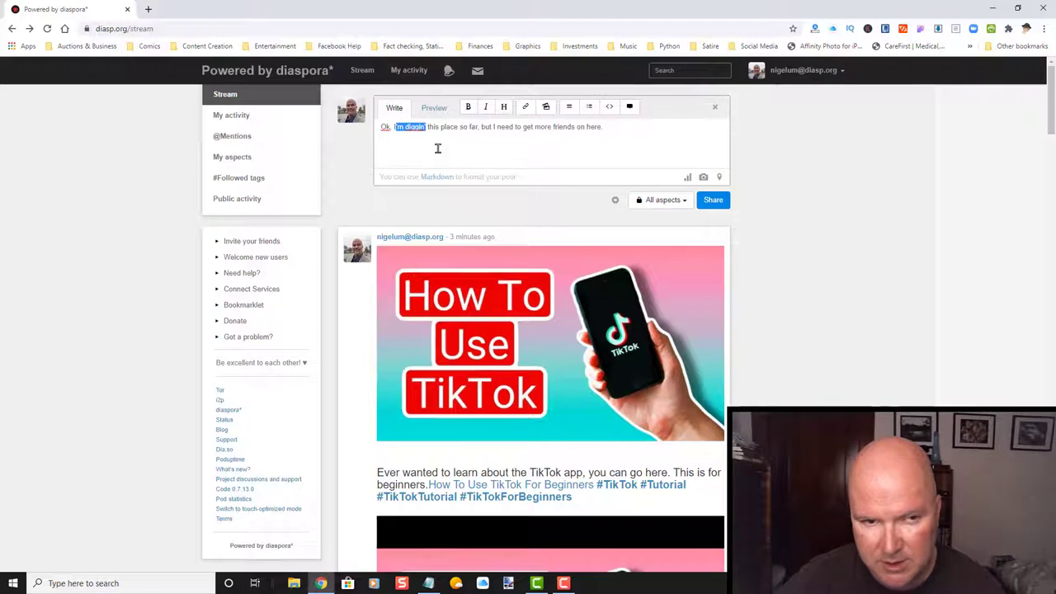
{"action": "left_click", "coordinate": [394, 127]}
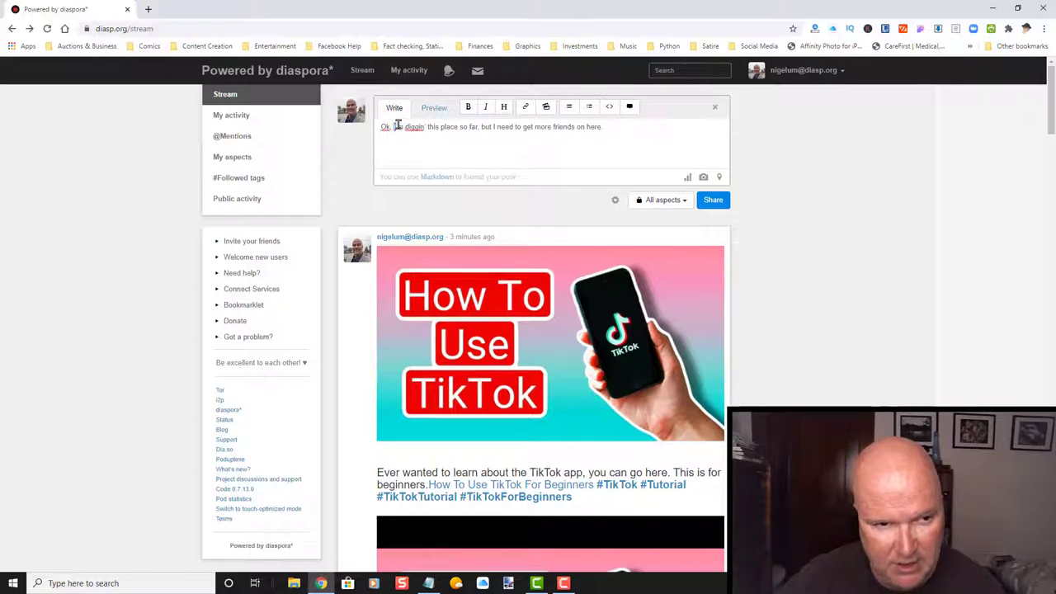
{"action": "left_click_drag", "start_coordinate": [394, 126], "coordinate": [425, 128]}
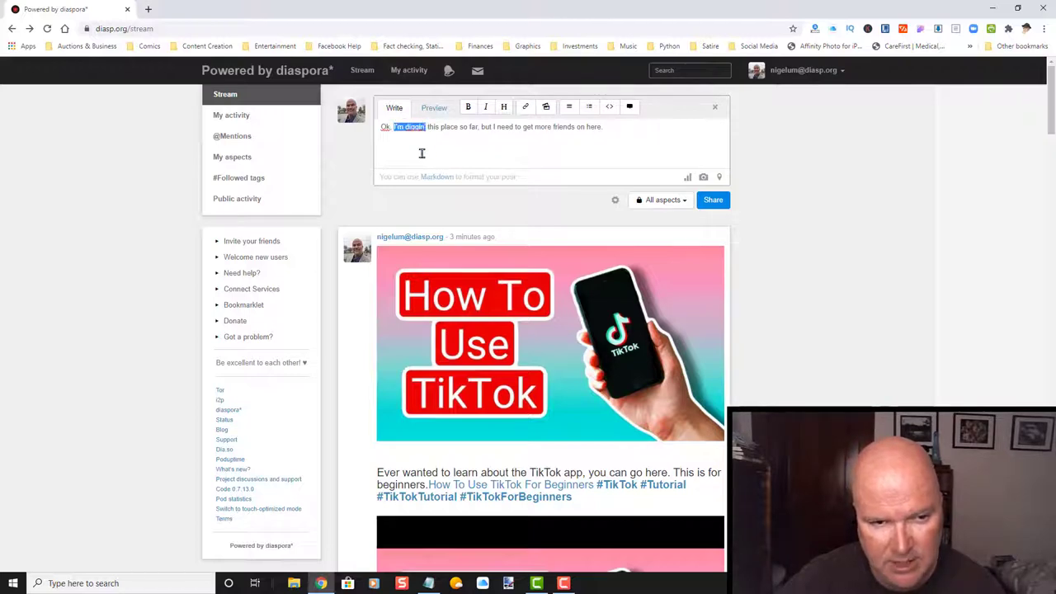
{"action": "left_click", "coordinate": [468, 106]}
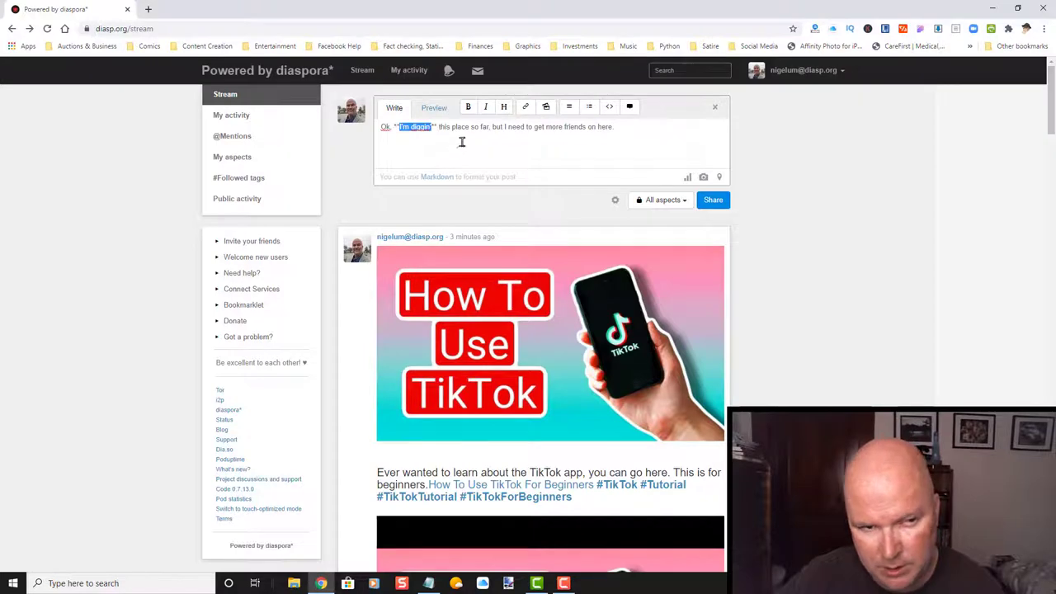
{"action": "left_click", "coordinate": [462, 142]}
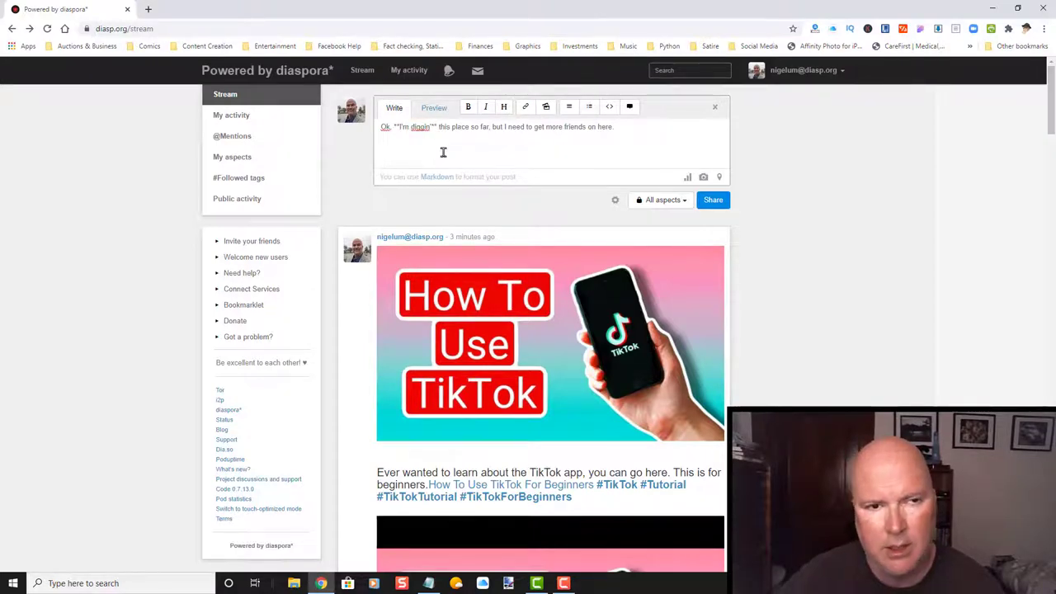
{"action": "left_click", "coordinate": [436, 109]}
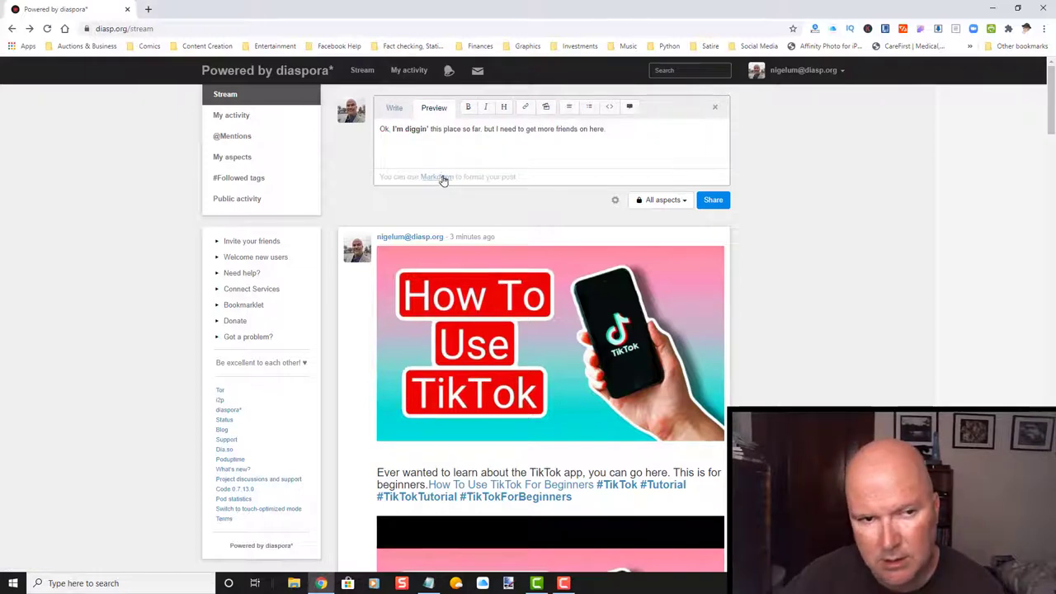
Return to the Write view, skim the Markdown formatting guide, then close it.
{"action": "left_click", "coordinate": [395, 109]}
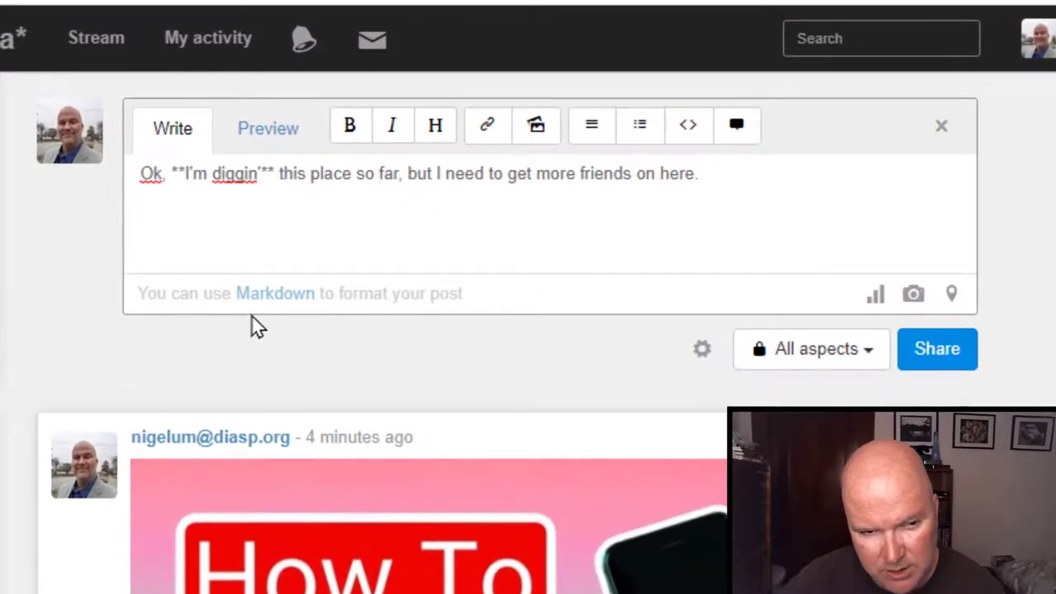
{"action": "left_click", "coordinate": [268, 297]}
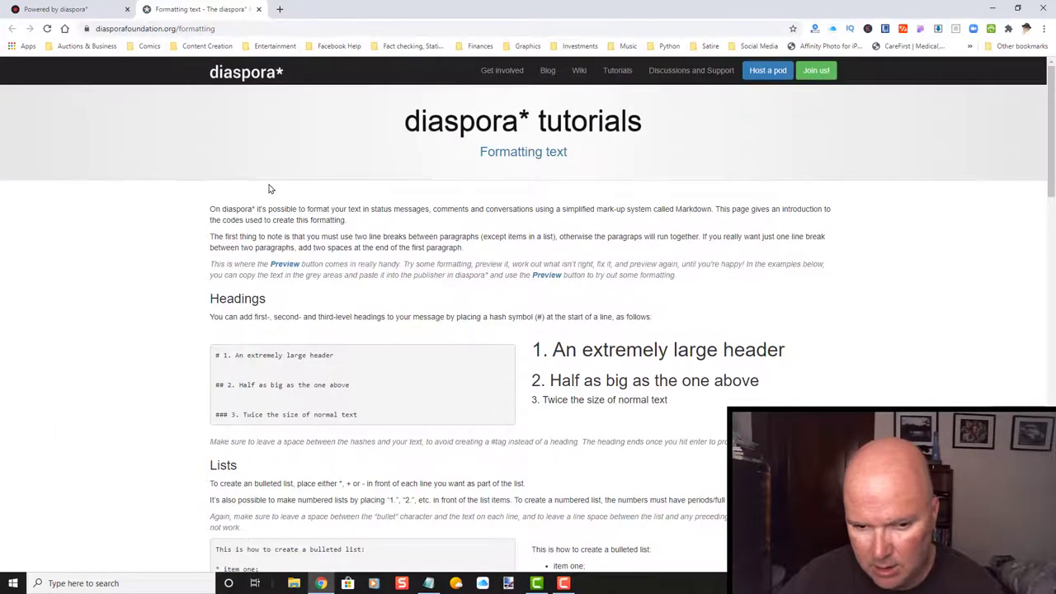
{"action": "scroll", "coordinate": [268, 189], "scroll_direction": "down", "scroll_amount": 4}
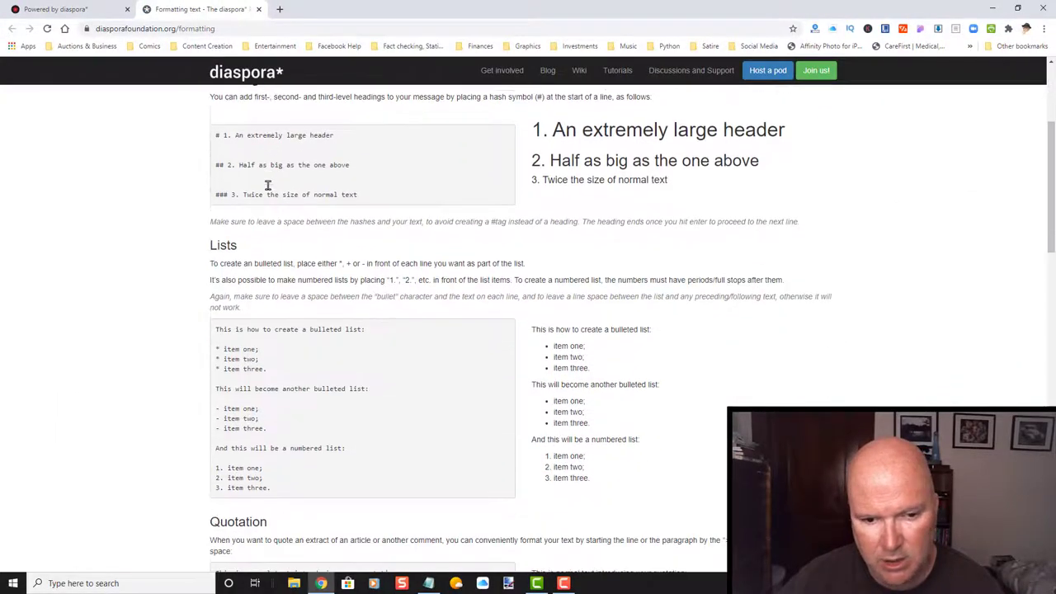
{"action": "scroll", "coordinate": [268, 185], "scroll_direction": "down", "scroll_amount": 5}
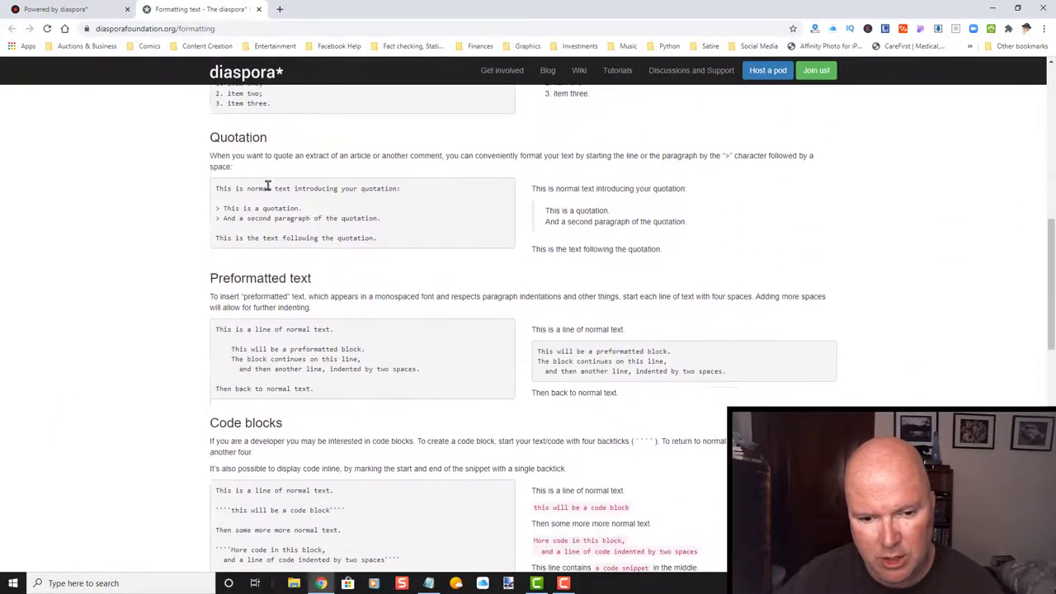
{"action": "scroll", "coordinate": [269, 186], "scroll_direction": "down", "scroll_amount": 3}
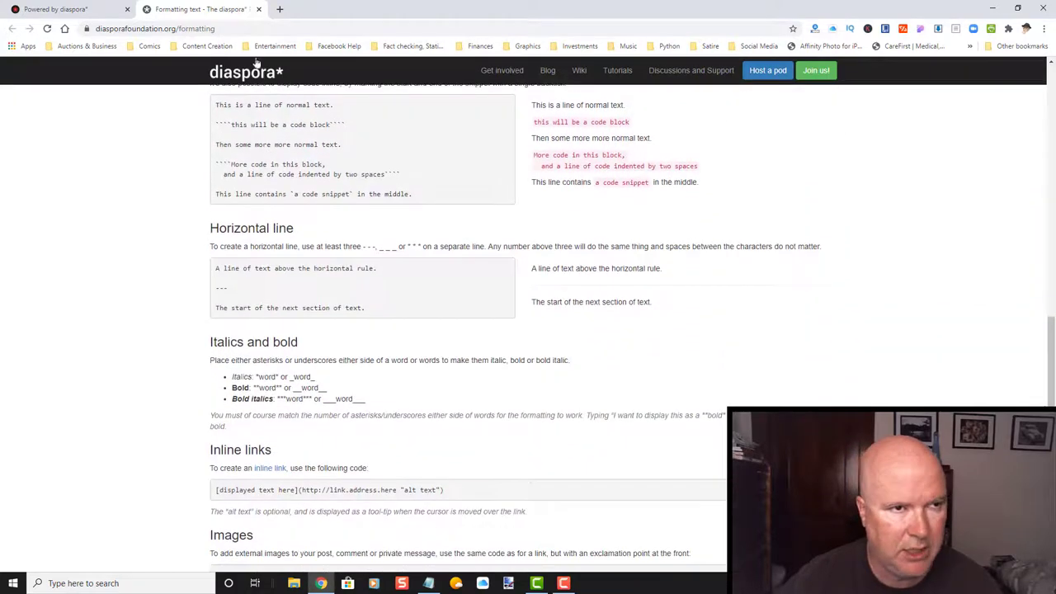
{"action": "left_click", "coordinate": [259, 9]}
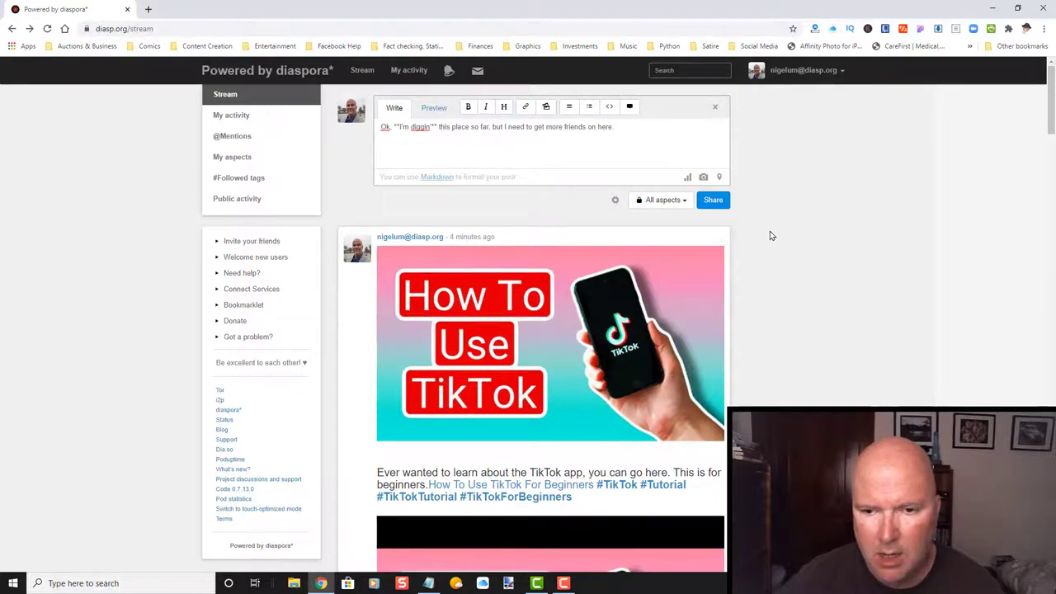
{"action": "scroll", "coordinate": [784, 229], "scroll_direction": "down", "scroll_amount": 10}
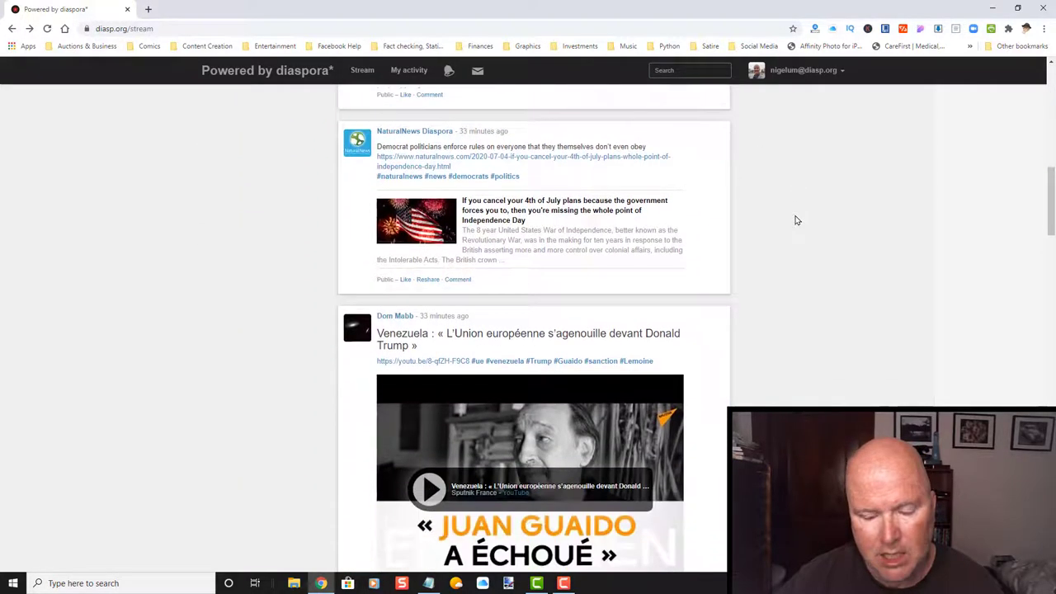
{"action": "scroll", "coordinate": [797, 221], "scroll_direction": "up", "scroll_amount": 6}
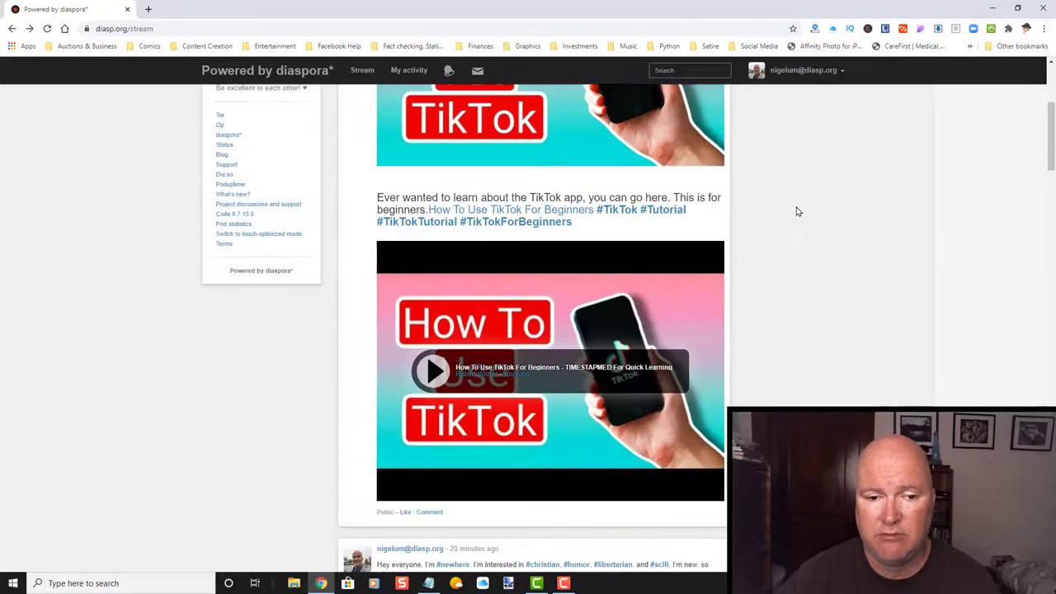
{"action": "scroll", "coordinate": [796, 212], "scroll_direction": "up", "scroll_amount": 4}
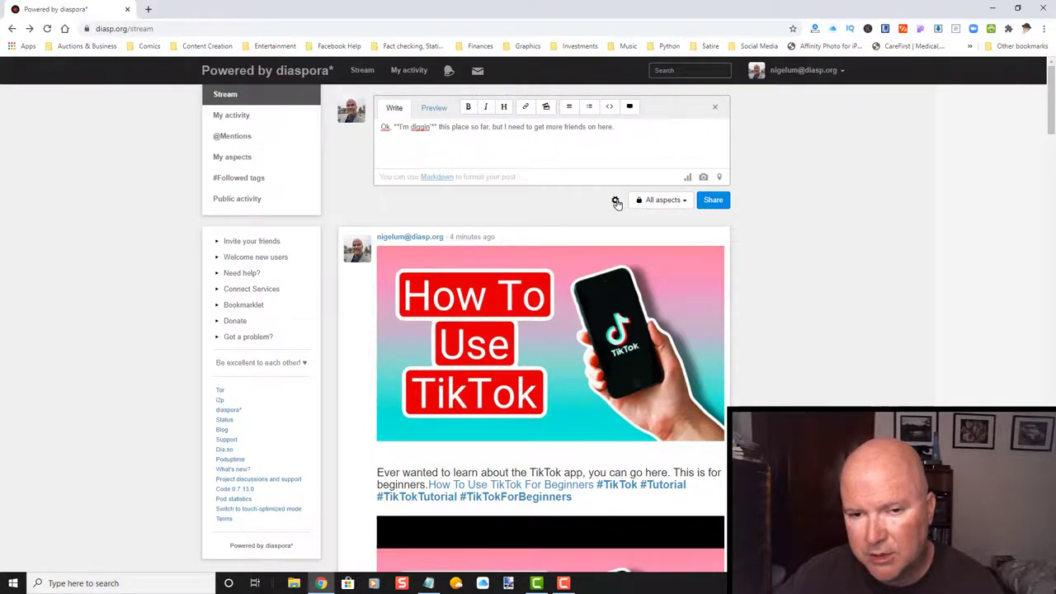
{"action": "left_click", "coordinate": [616, 201]}
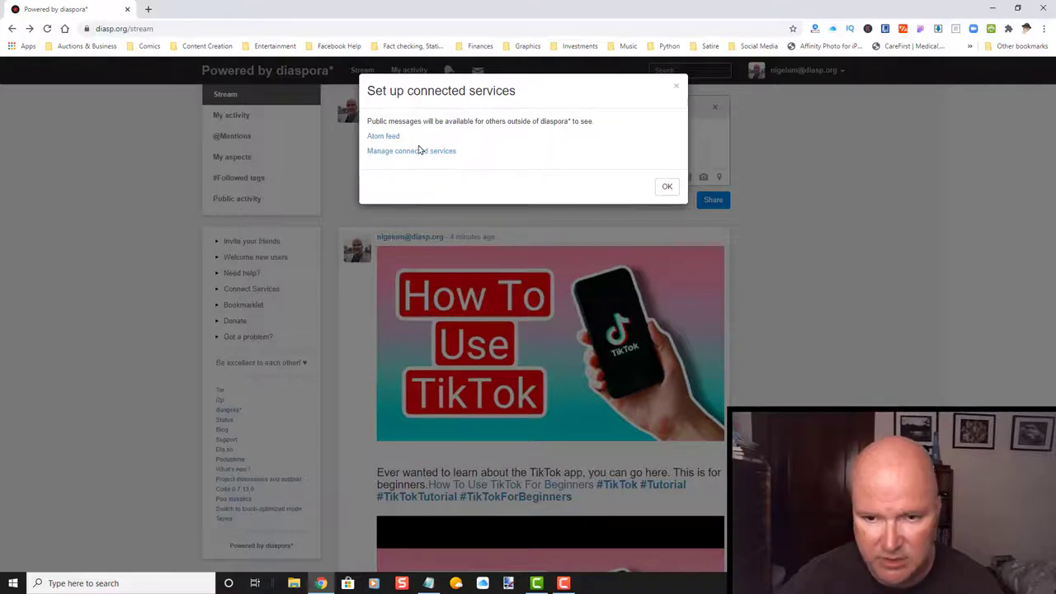
{"action": "left_click", "coordinate": [669, 187]}
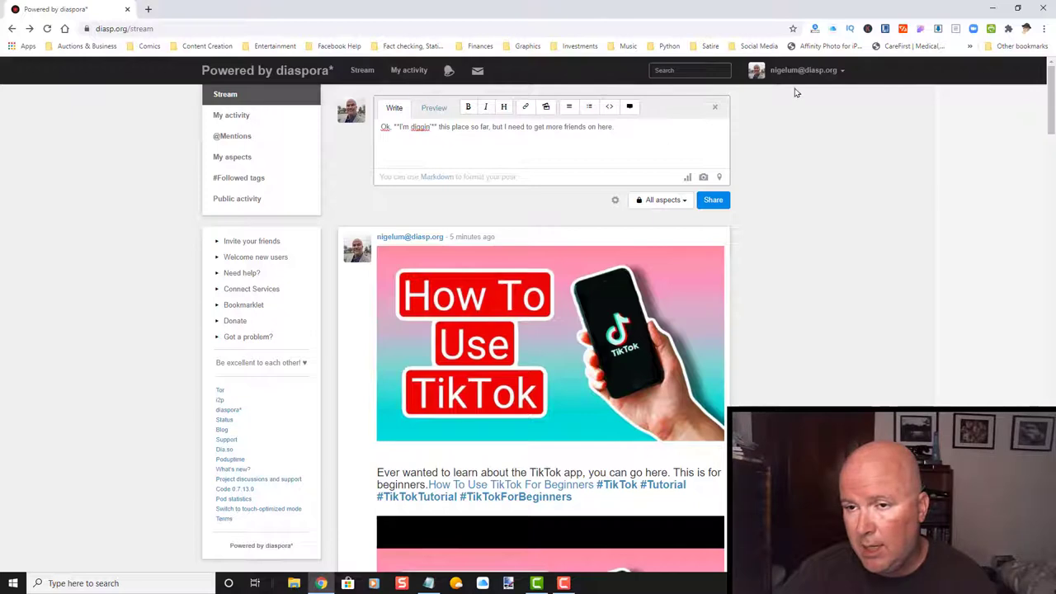
Log out of diasp.org from the account menu, leaving the unsaved draft.
{"action": "left_click", "coordinate": [843, 72]}
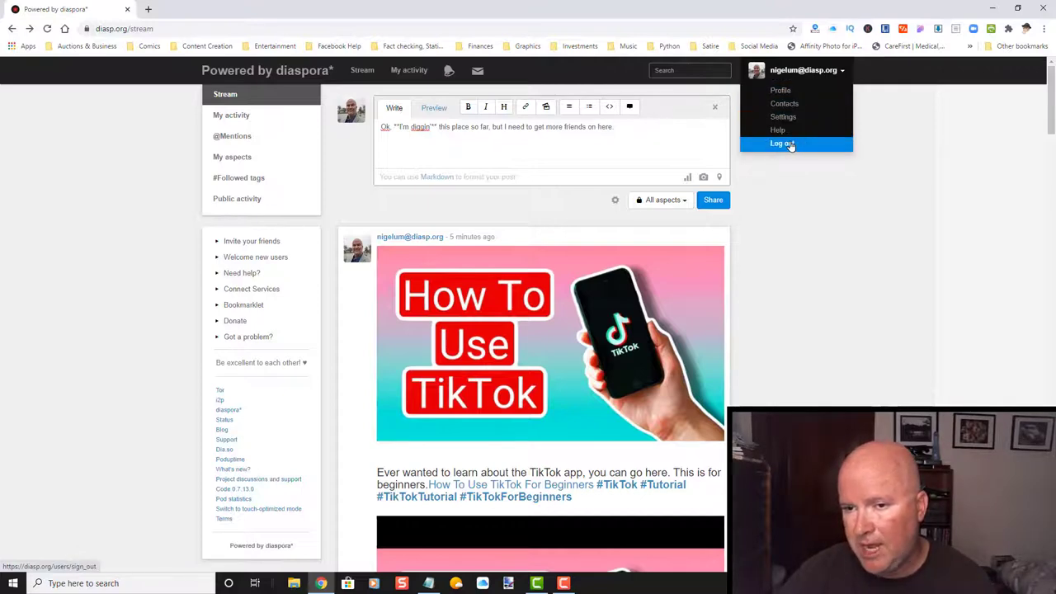
{"action": "left_click", "coordinate": [782, 144]}
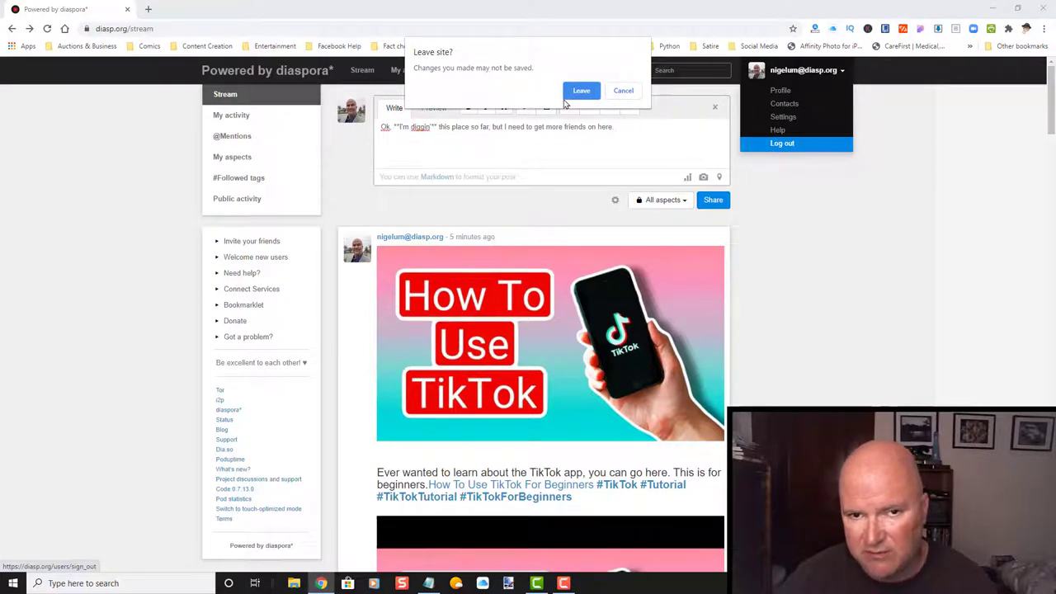
{"action": "left_click", "coordinate": [580, 92]}
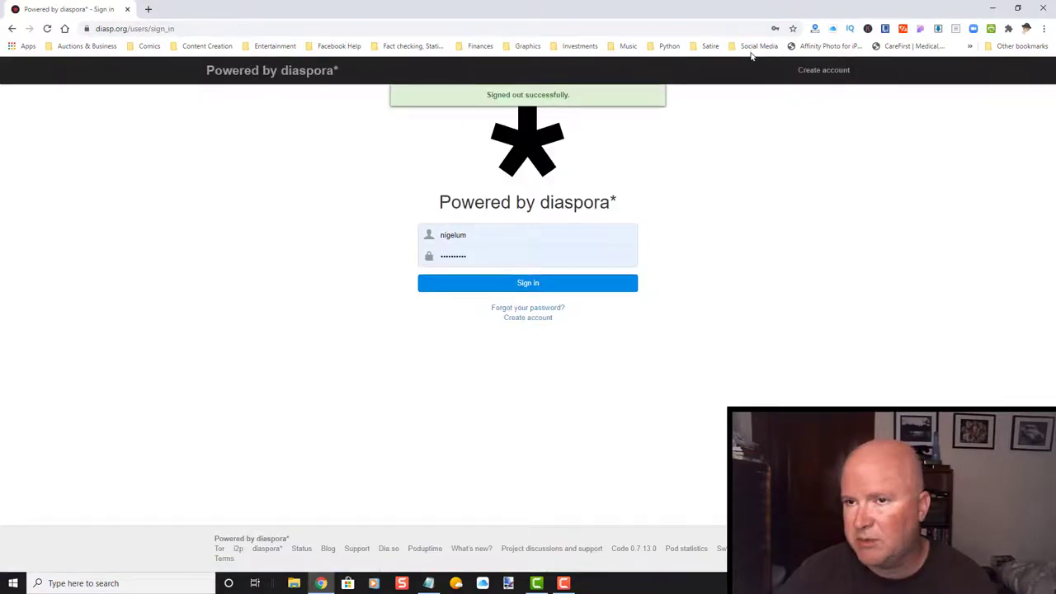
Bookmark the diasp.org sign-in page in the Social Media folder and close Chrome.
{"action": "left_click", "coordinate": [792, 29]}
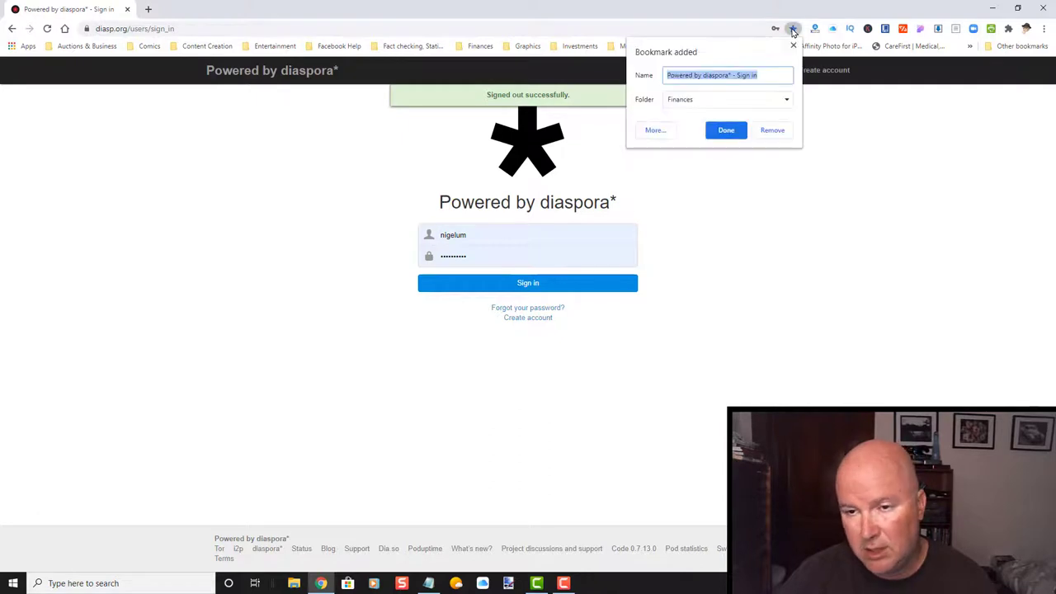
{"action": "left_click", "coordinate": [718, 100]}
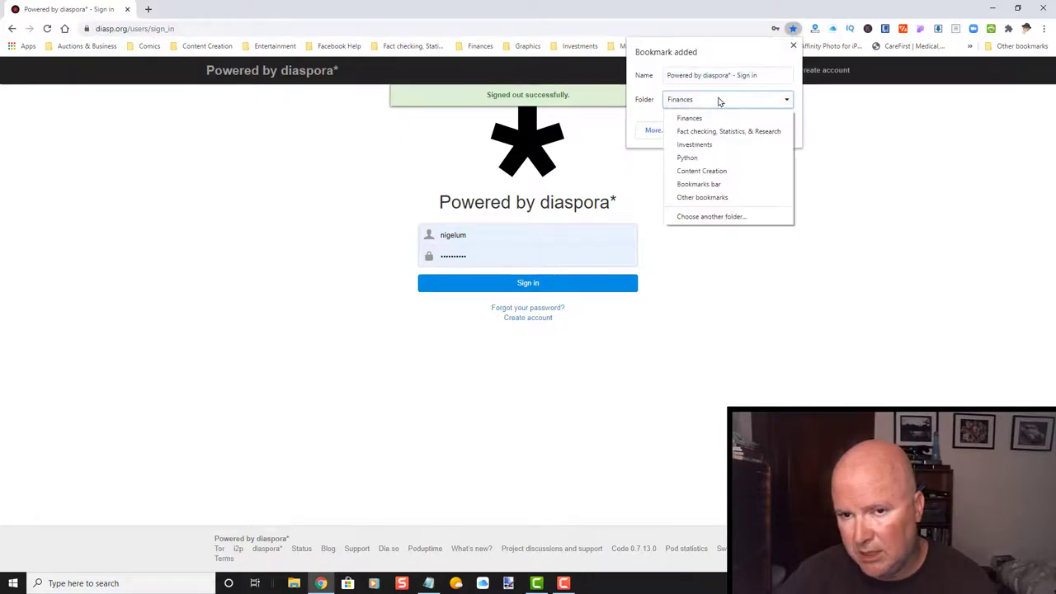
{"action": "left_click", "coordinate": [729, 199]}
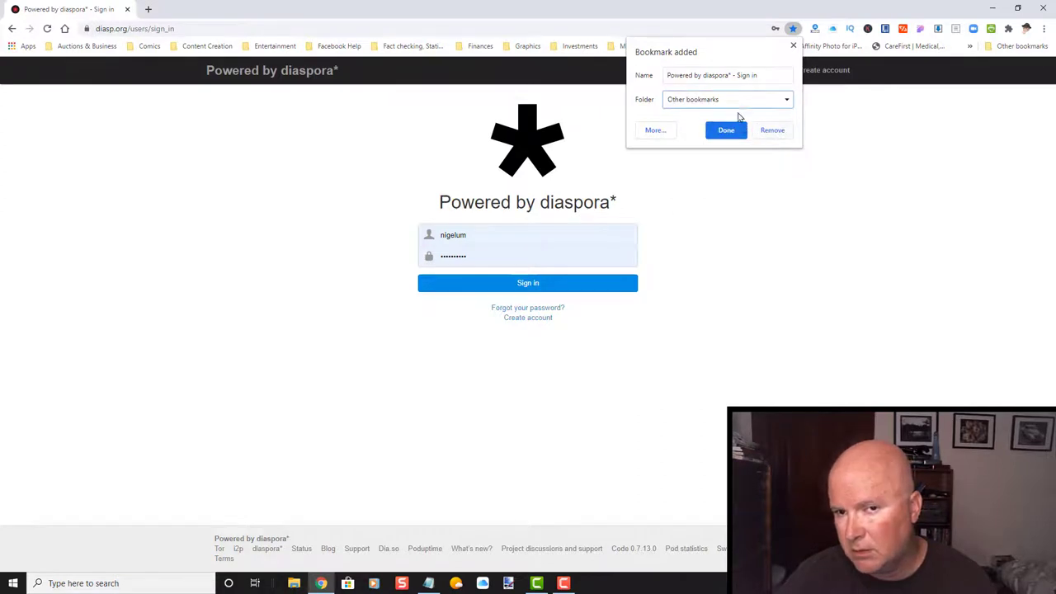
{"action": "left_click", "coordinate": [738, 99]}
{"action": "left_click", "coordinate": [711, 216]}
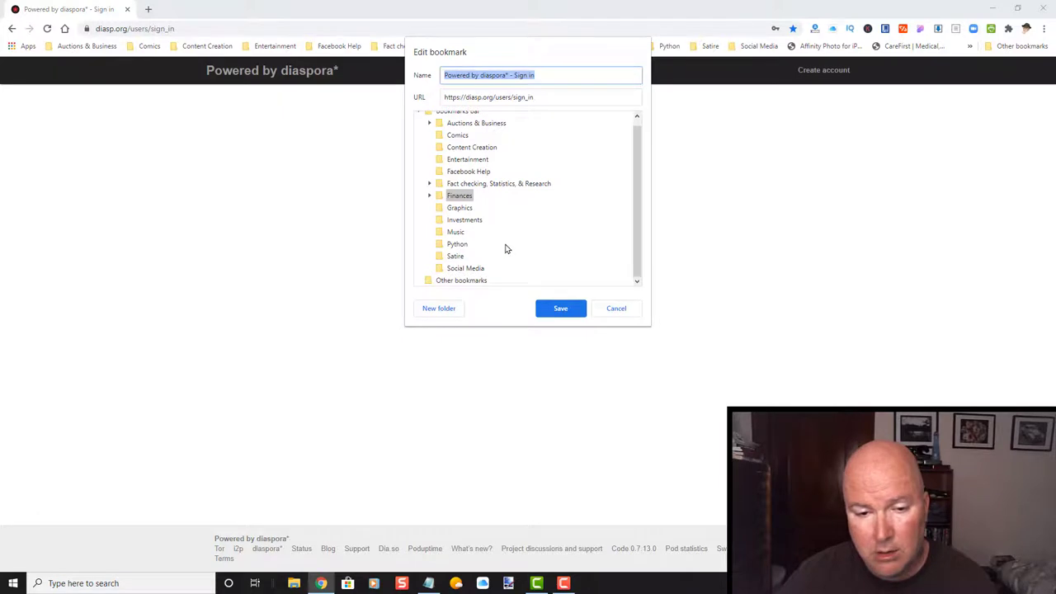
{"action": "left_click", "coordinate": [450, 269]}
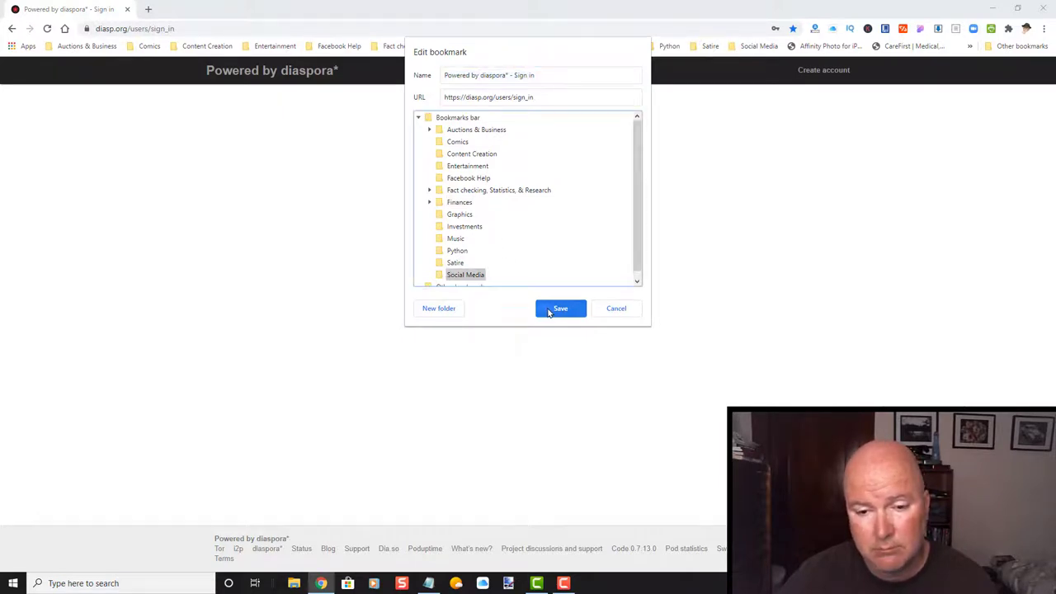
{"action": "left_click", "coordinate": [548, 308]}
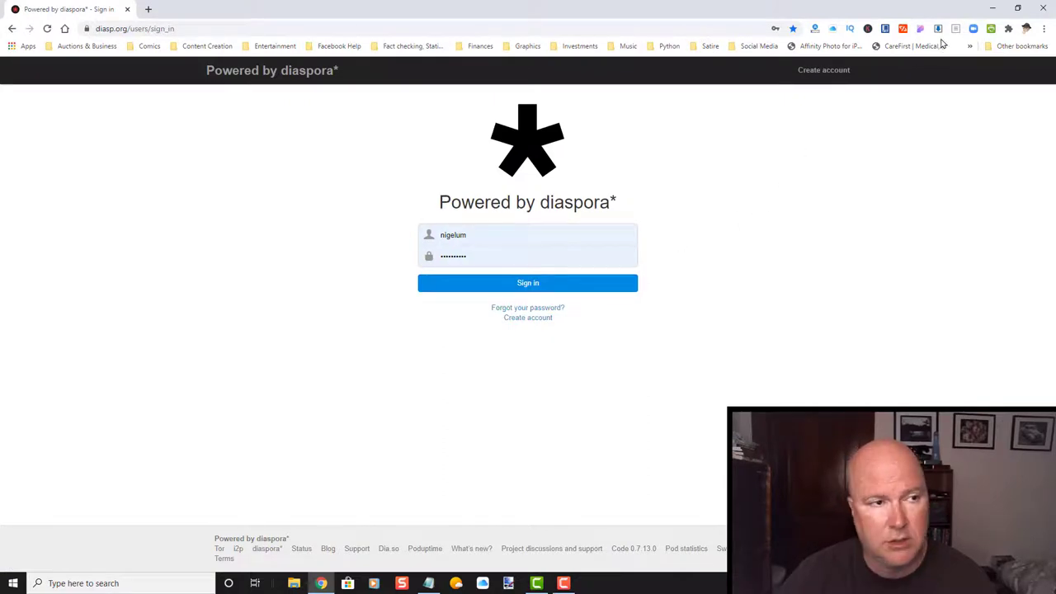
{"action": "left_click", "coordinate": [1043, 8]}
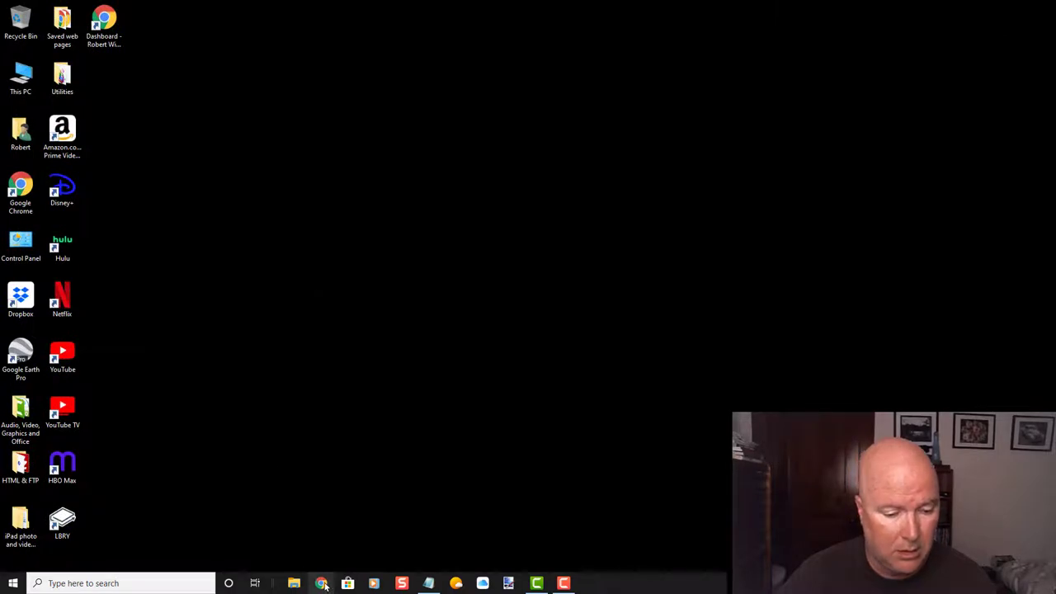
Reopen Chrome, load the diaspora* sign-in bookmark from Social Media, and sign in.
{"action": "left_click", "coordinate": [322, 584]}
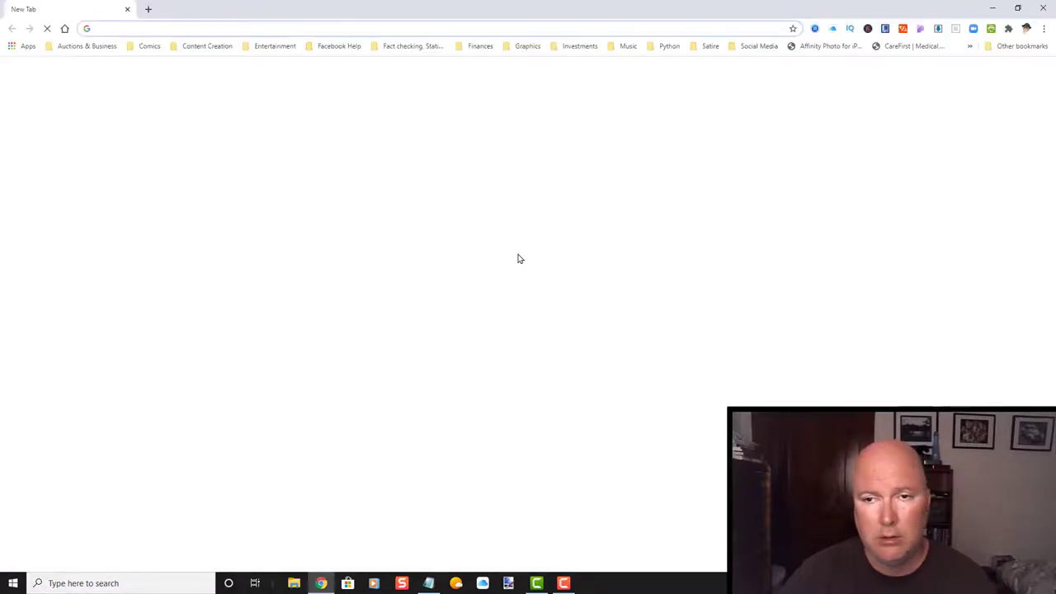
{"action": "left_click", "coordinate": [759, 47]}
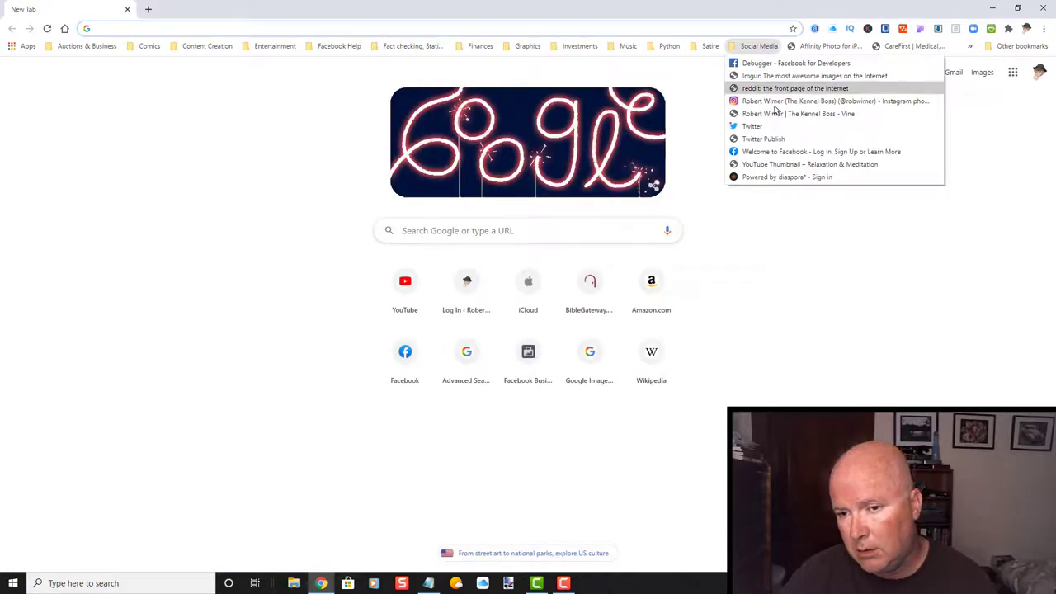
{"action": "left_click", "coordinate": [791, 184]}
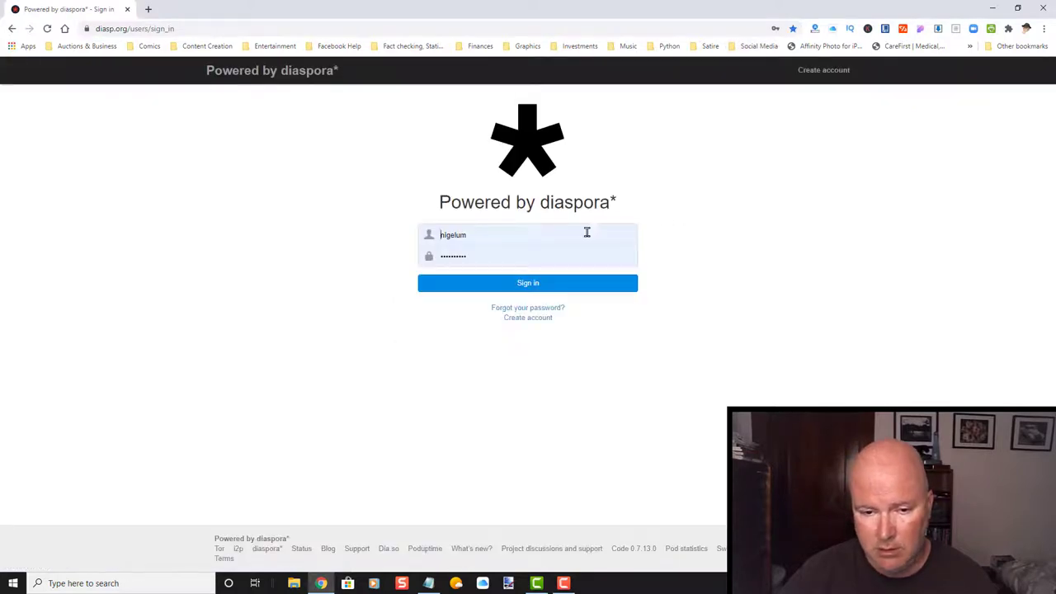
{"action": "left_click", "coordinate": [528, 285]}
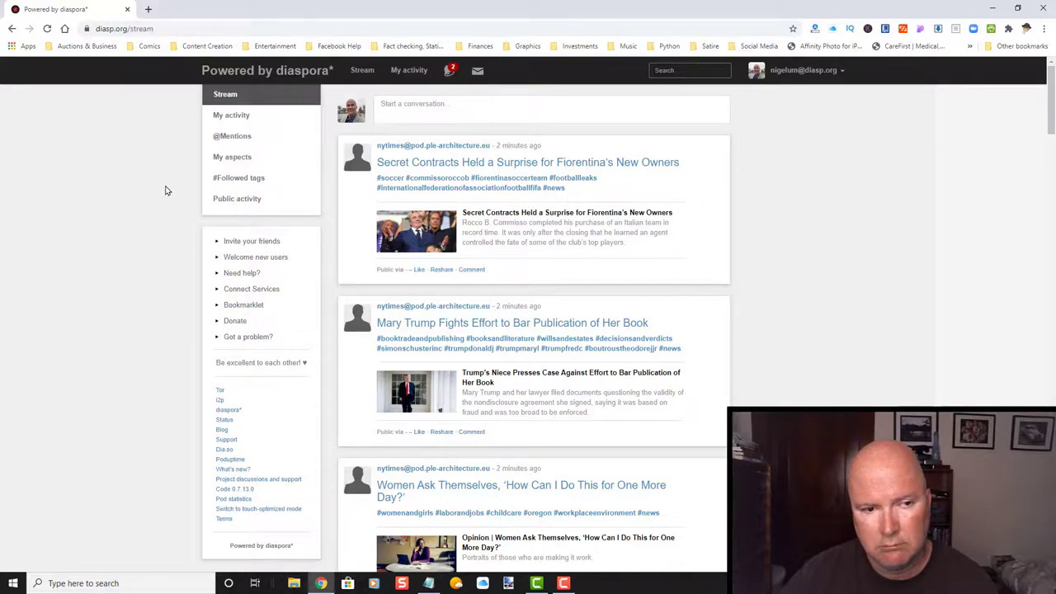
From notifications, open the introduction post and reply to the welcome comment with bold 'Thanks!'.
{"action": "left_click", "coordinate": [450, 72]}
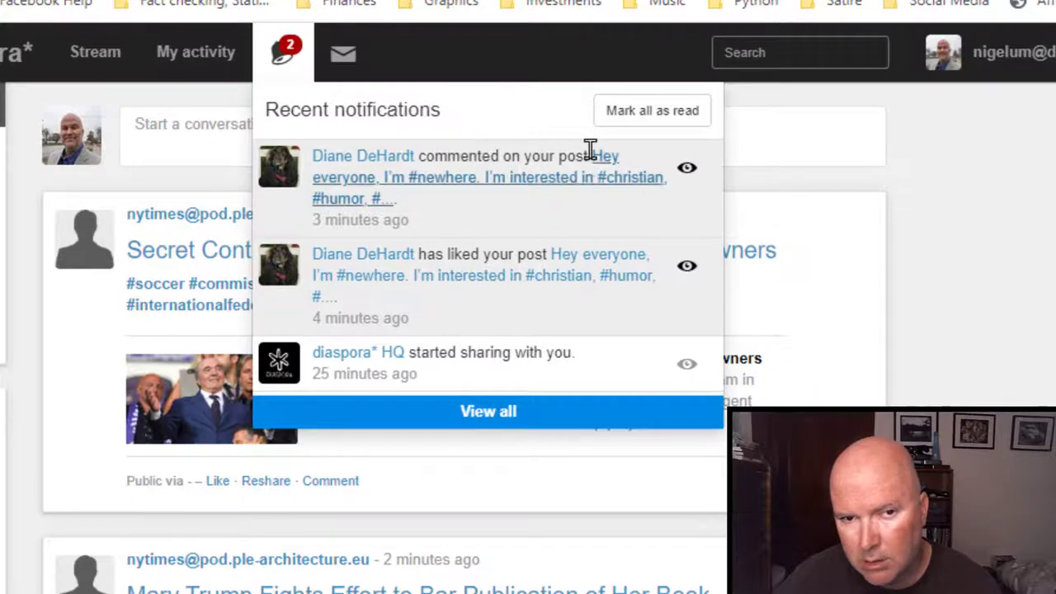
{"action": "left_click", "coordinate": [550, 183]}
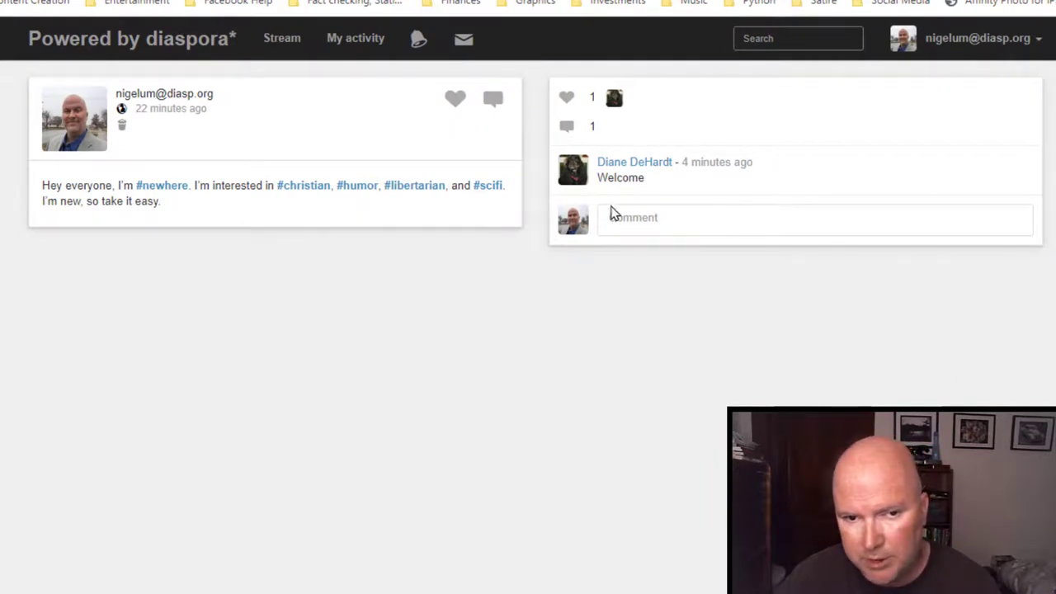
{"action": "left_click", "coordinate": [655, 218]}
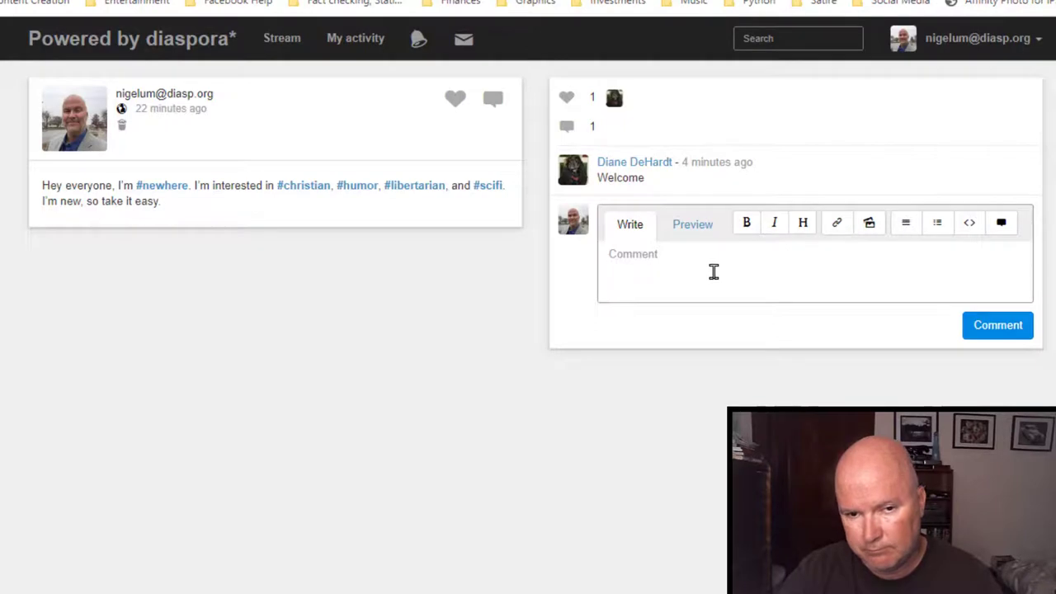
{"action": "type", "text": "Thanks!"}
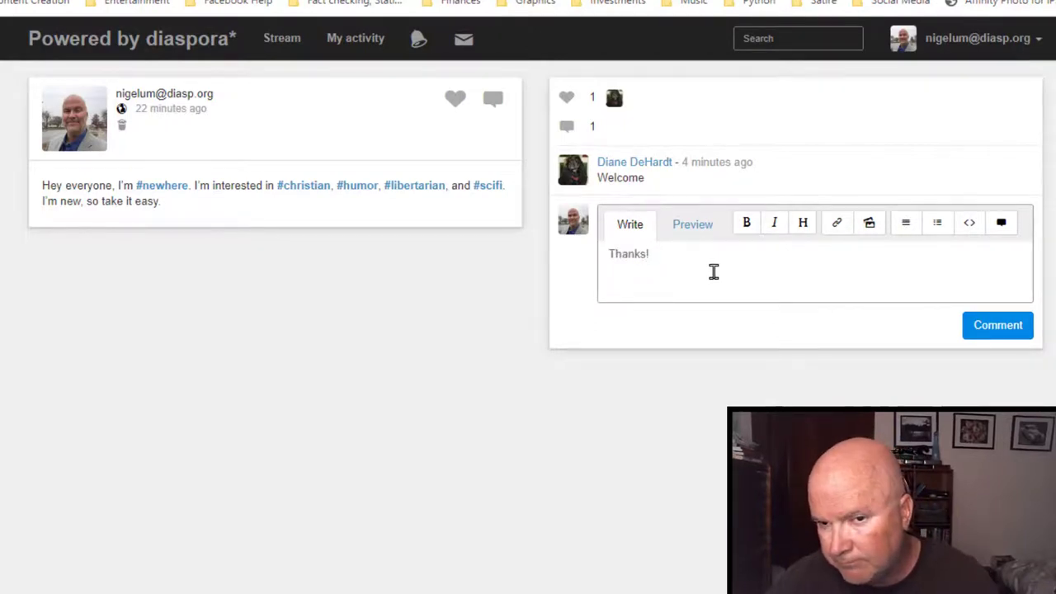
{"action": "left_click_drag", "start_coordinate": [683, 258], "coordinate": [607, 253]}
{"action": "left_click", "coordinate": [742, 227]}
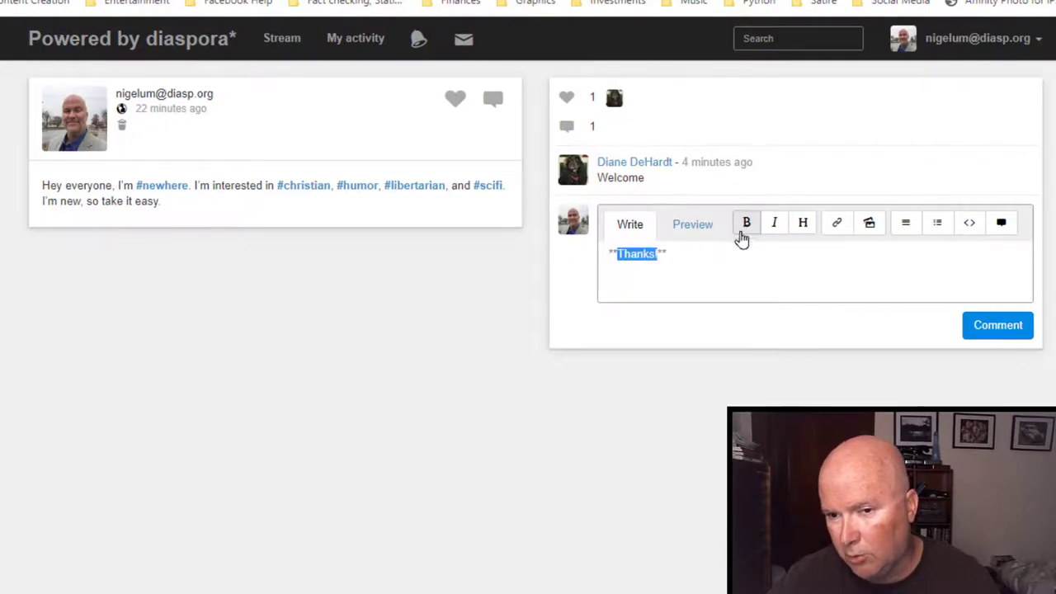
{"action": "left_click", "coordinate": [1014, 331]}
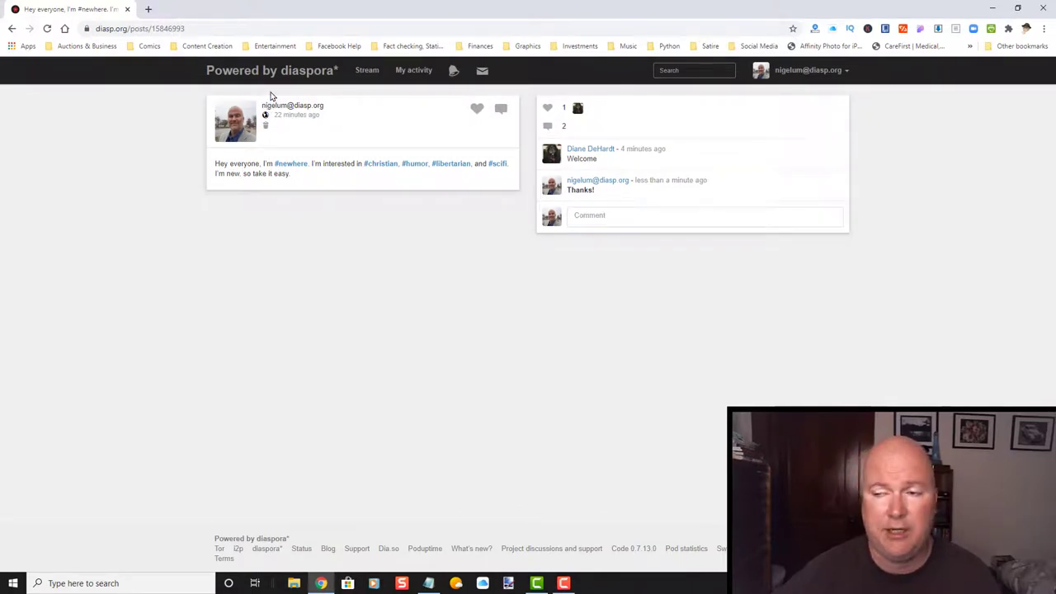
Return to the Stream, then Google 'foxnews' in a new tab and open Fox News.
{"action": "left_click", "coordinate": [368, 71]}
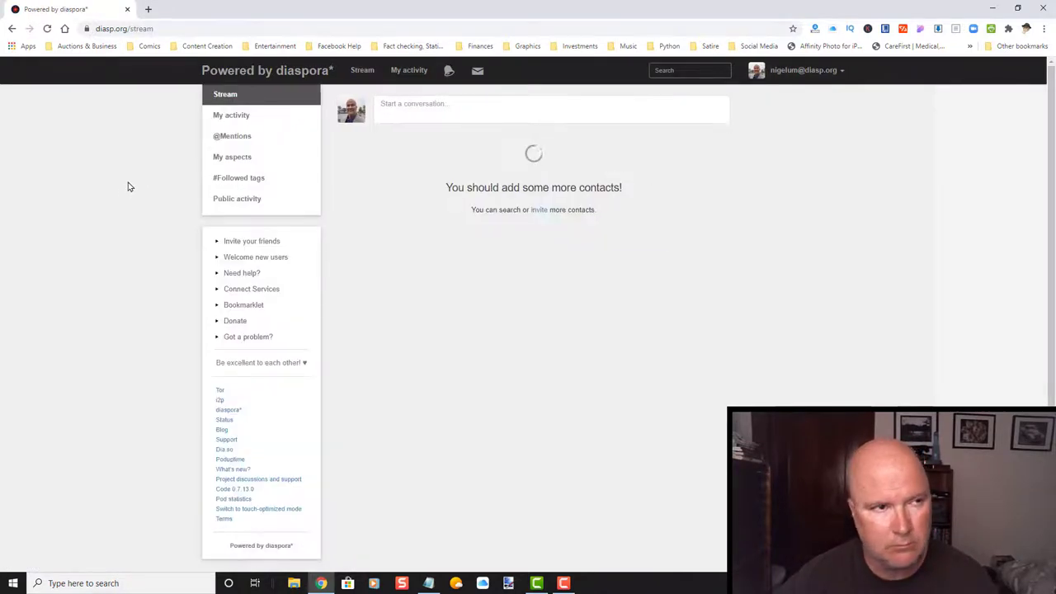
{"action": "left_click", "coordinate": [148, 9]}
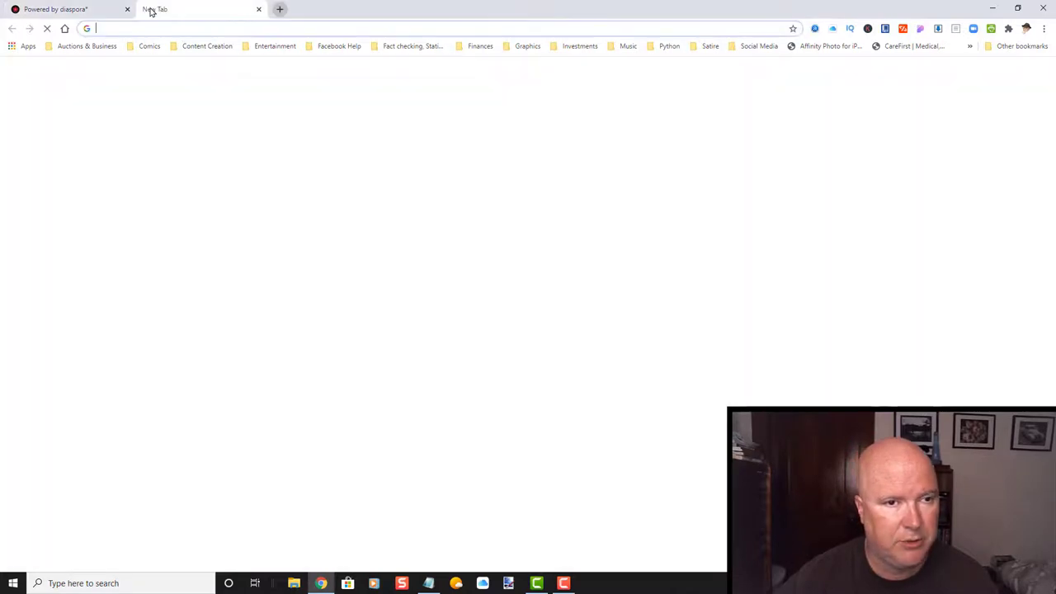
{"action": "left_click", "coordinate": [310, 29]}
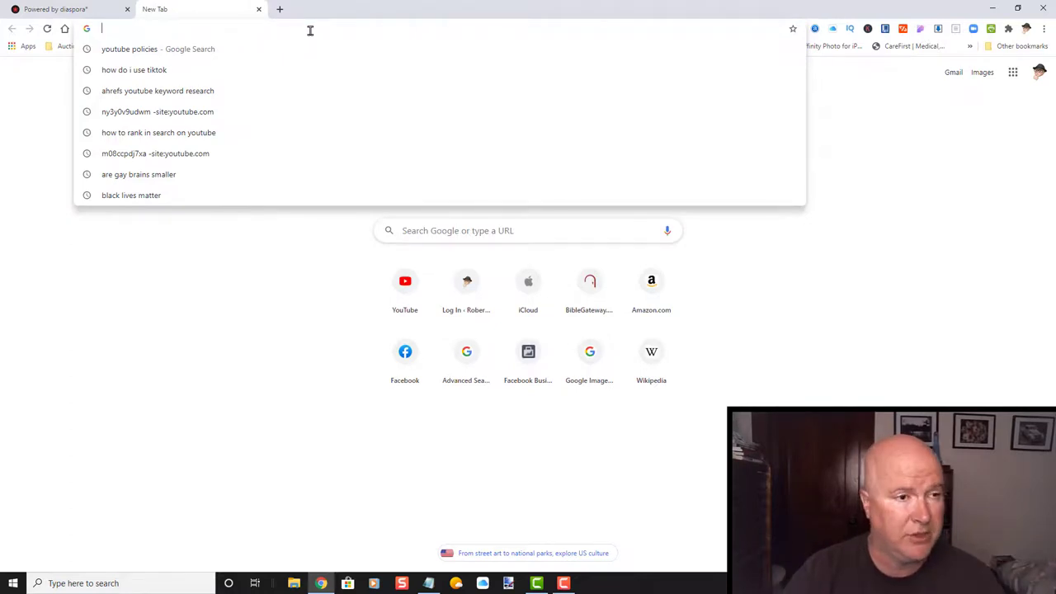
{"action": "type", "text": "fox"}
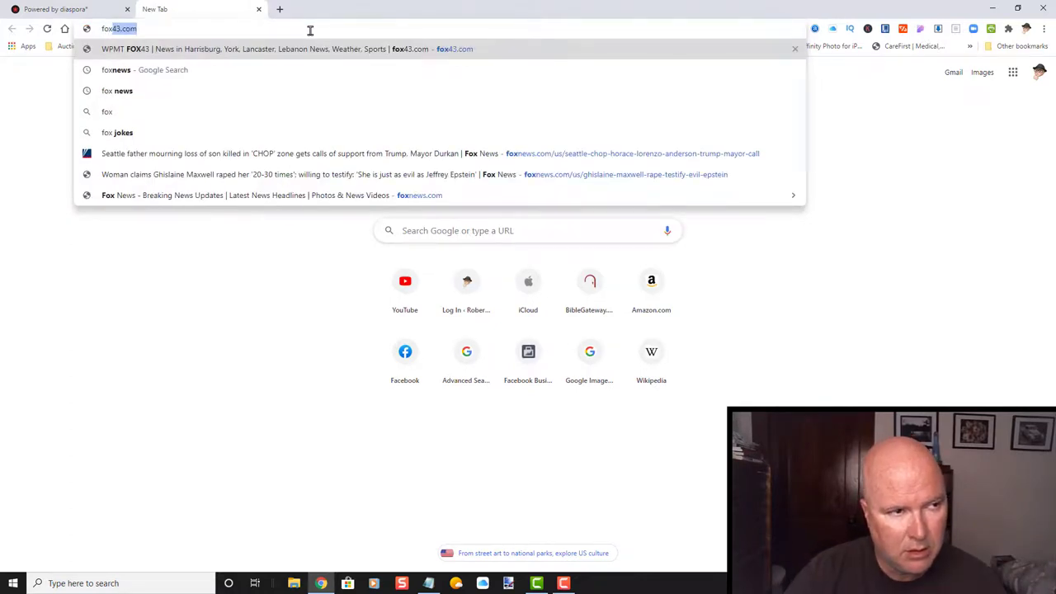
{"action": "type", "text": "news"}
{"action": "key", "text": "Return"}
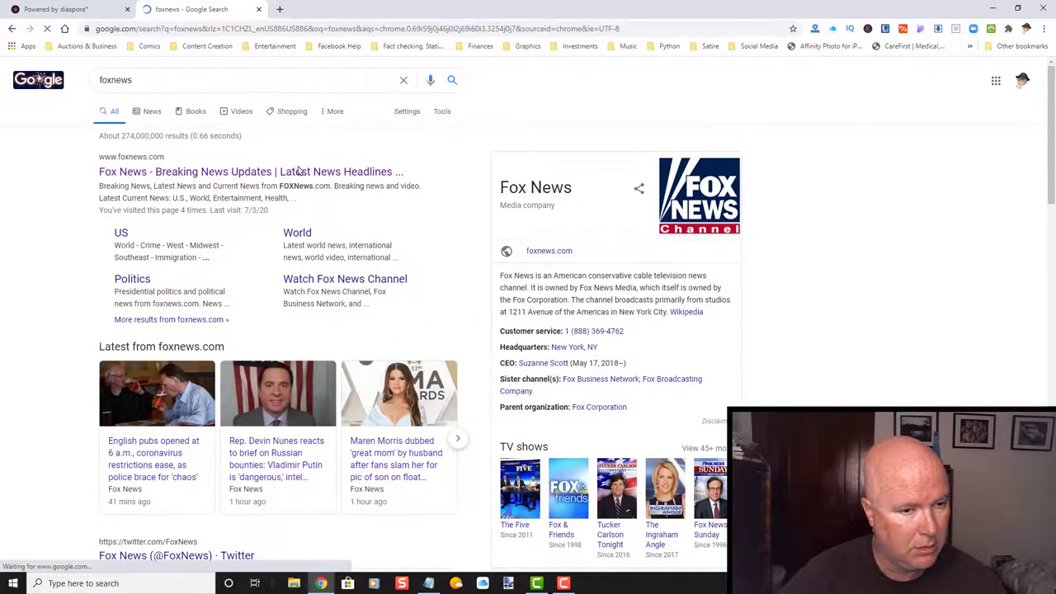
{"action": "left_click", "coordinate": [301, 172]}
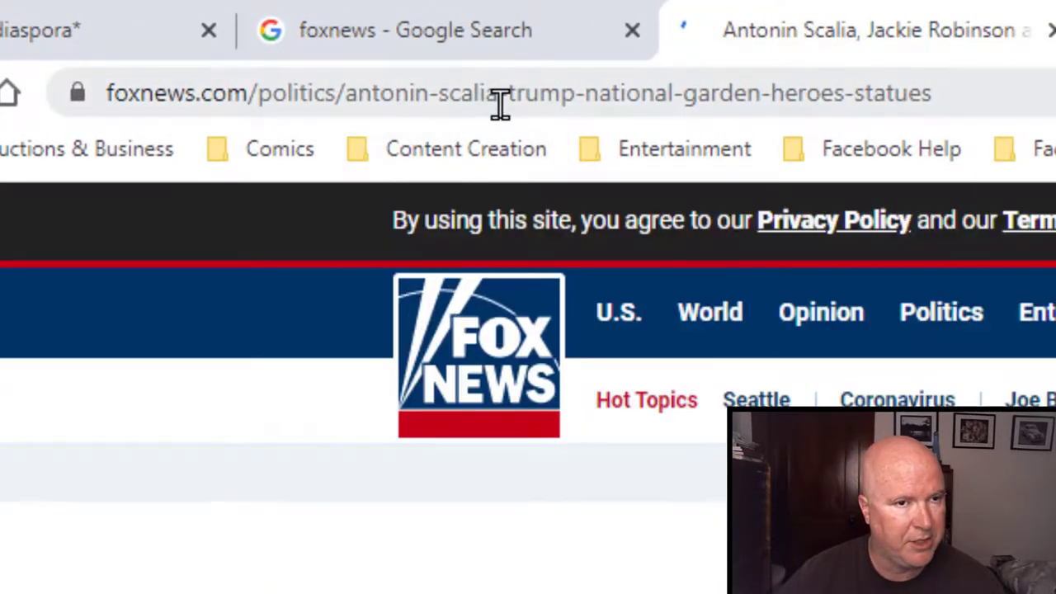
Copy the Fox News article's URL and close the Fox News and Google tabs.
{"action": "left_click", "coordinate": [500, 101]}
{"action": "key", "text": "ctrl+c"}
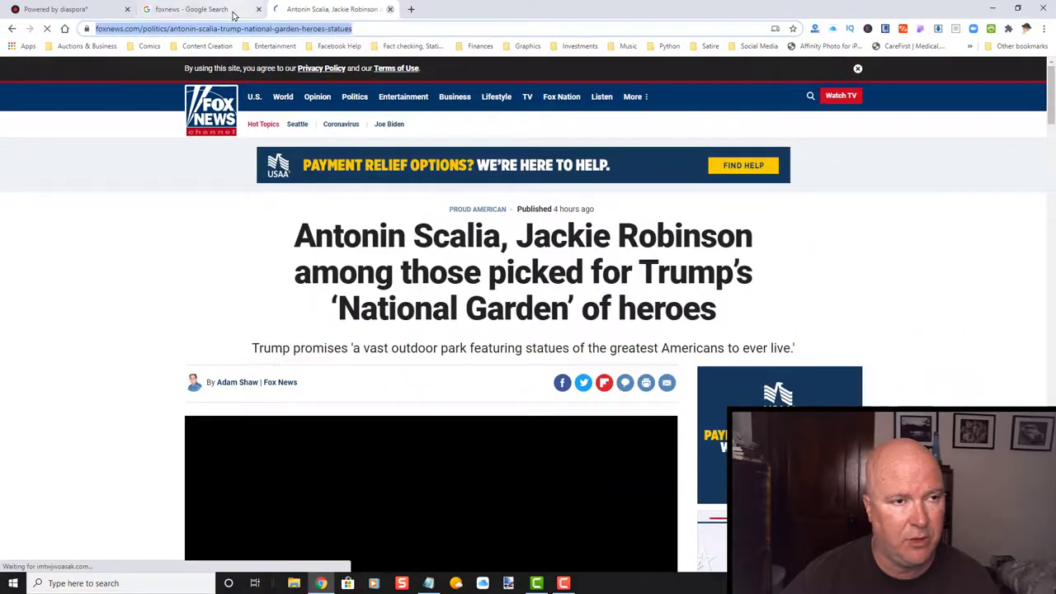
{"action": "left_click", "coordinate": [601, 18]}
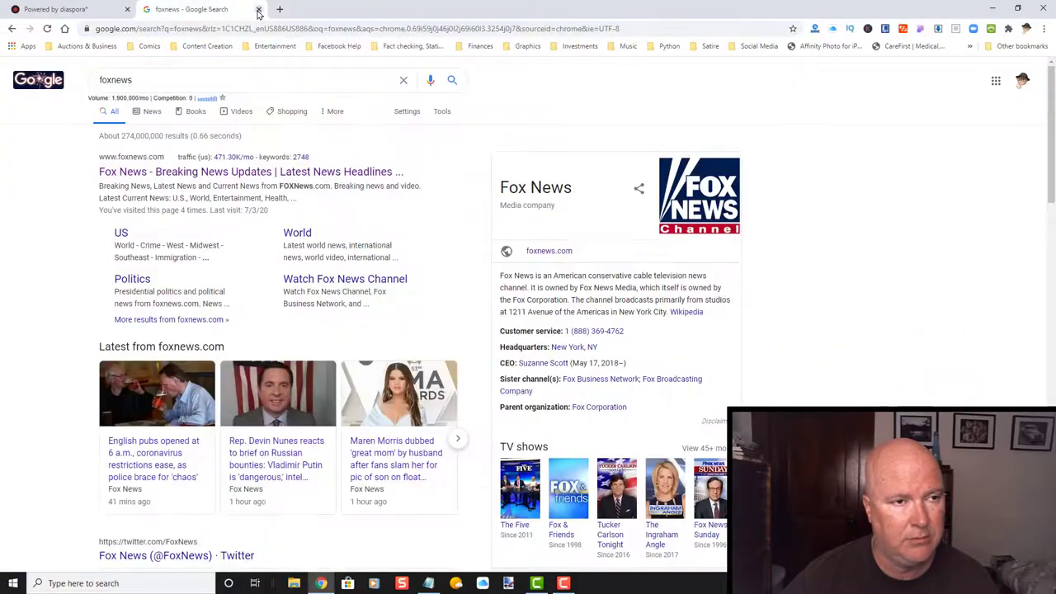
{"action": "left_click", "coordinate": [378, 16]}
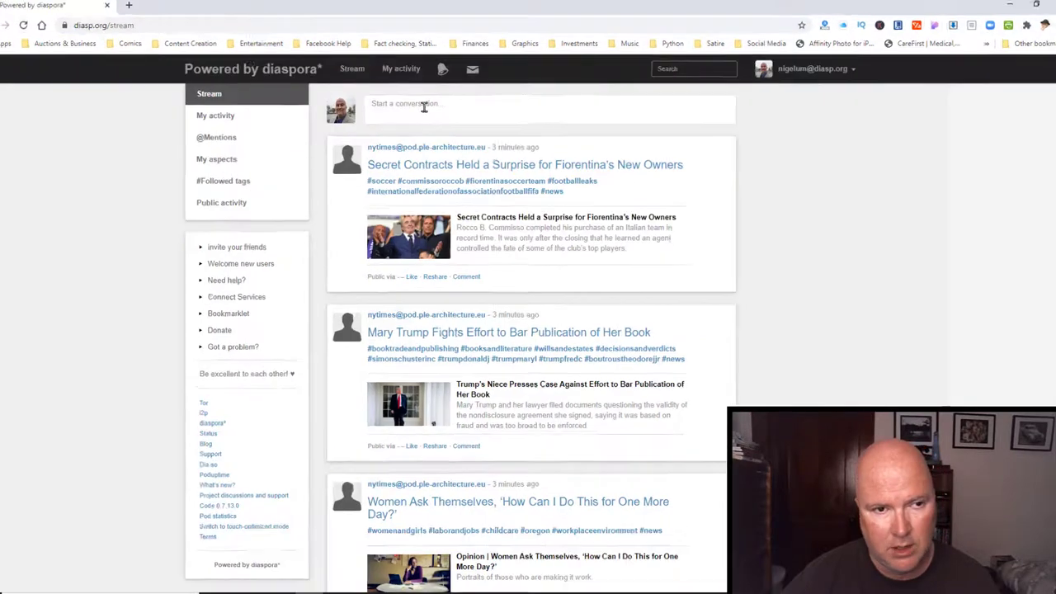
Start a new post reading 'Very cool! #Trump2020 #Fox #MAGA' and format it as a heading.
{"action": "left_click", "coordinate": [420, 105]}
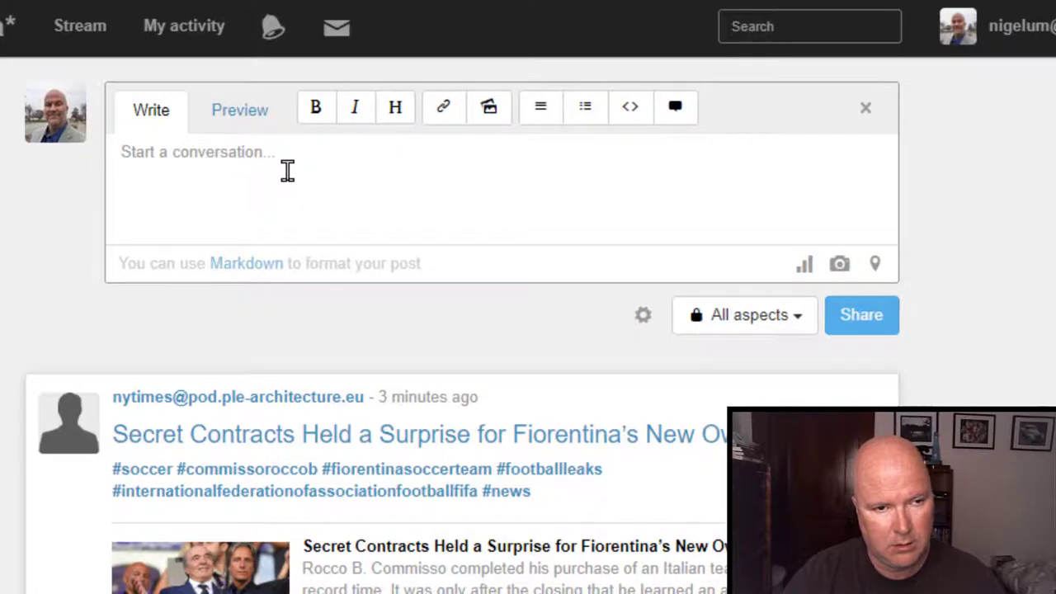
{"action": "type", "text": "Very cool!"}
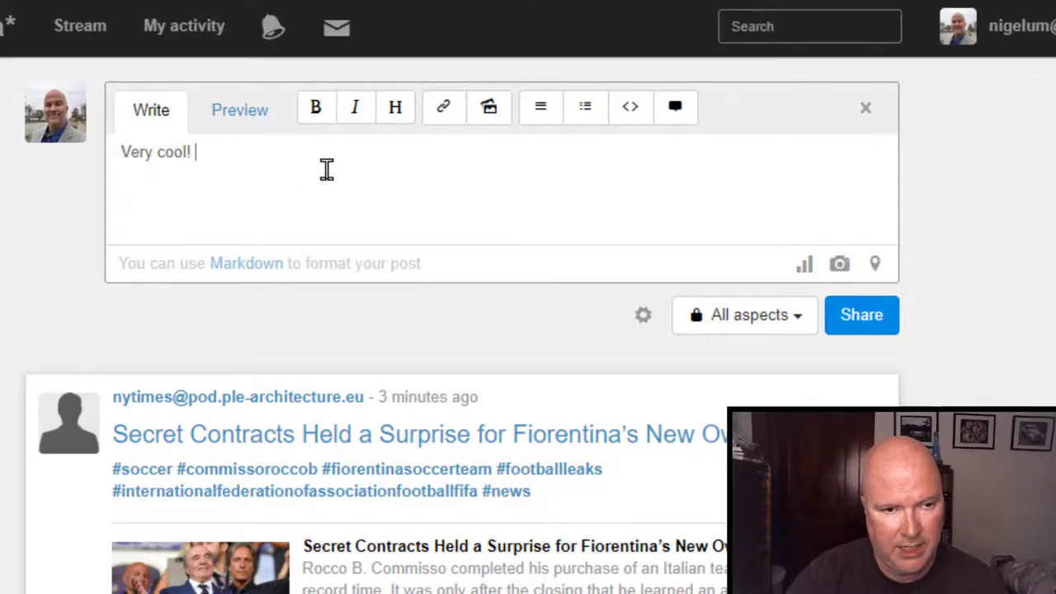
{"action": "type", "text": "#"}
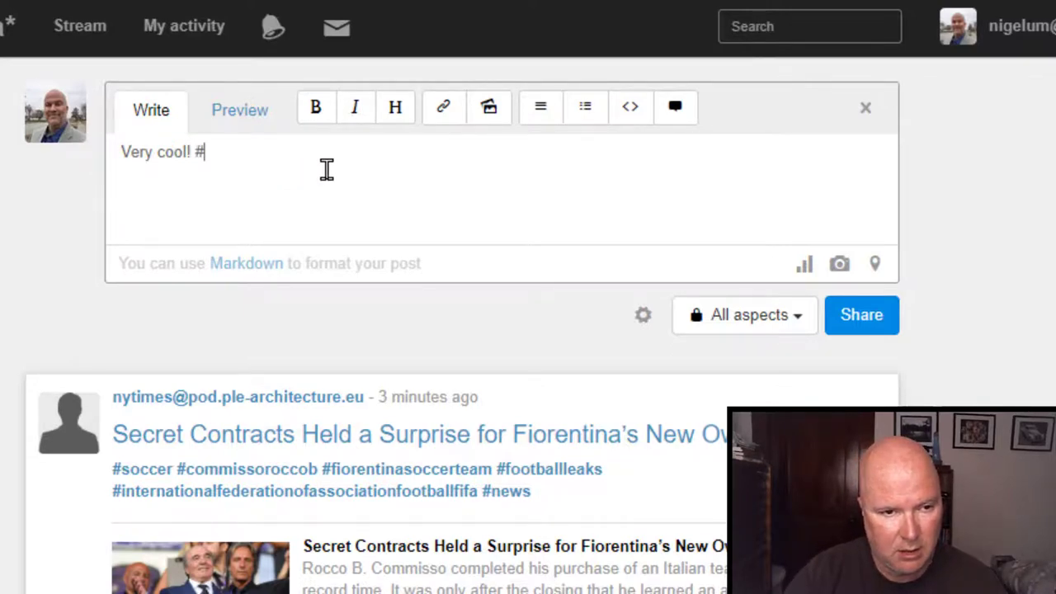
{"action": "type", "text": "Trump"}
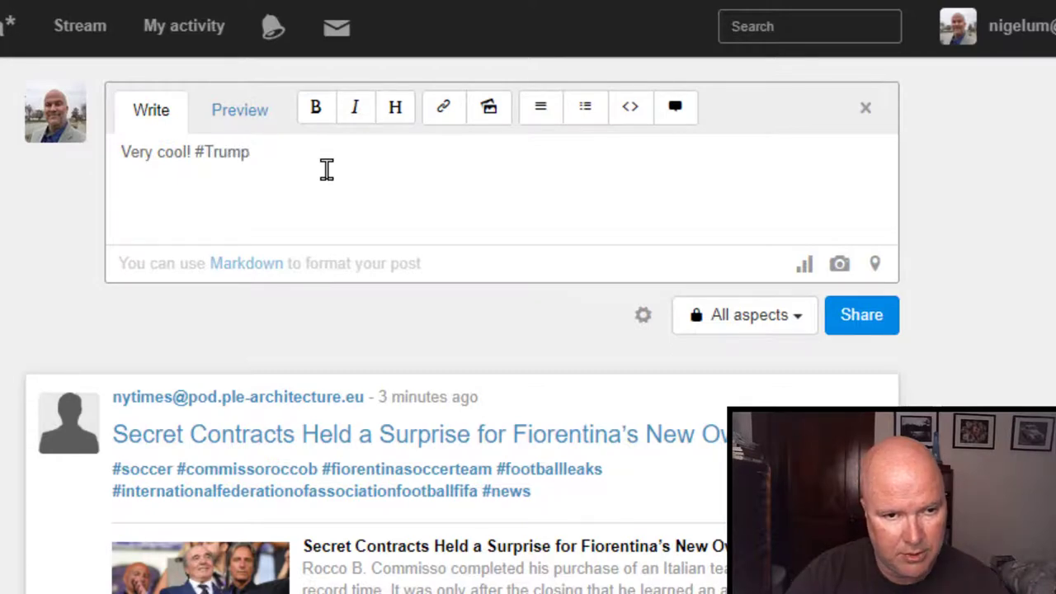
{"action": "type", "text": "2020"}
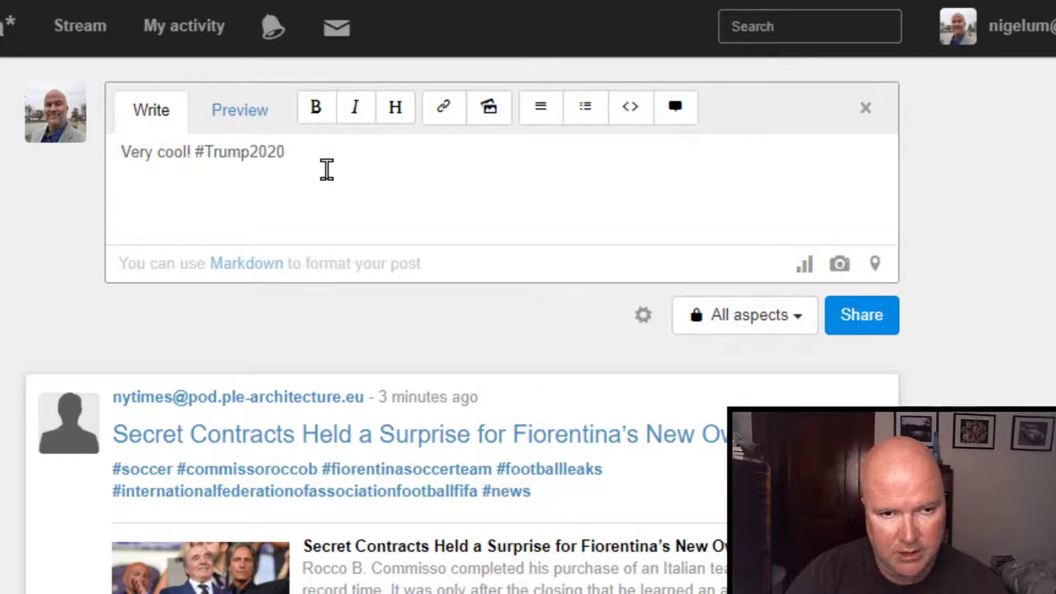
{"action": "type", "text": " #"}
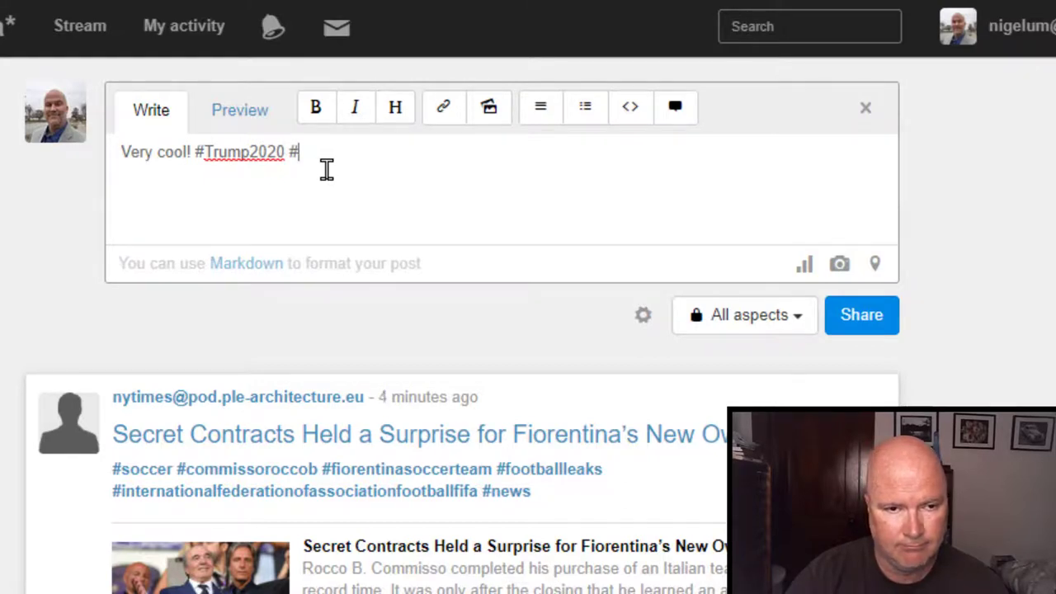
{"action": "type", "text": "Fox"}
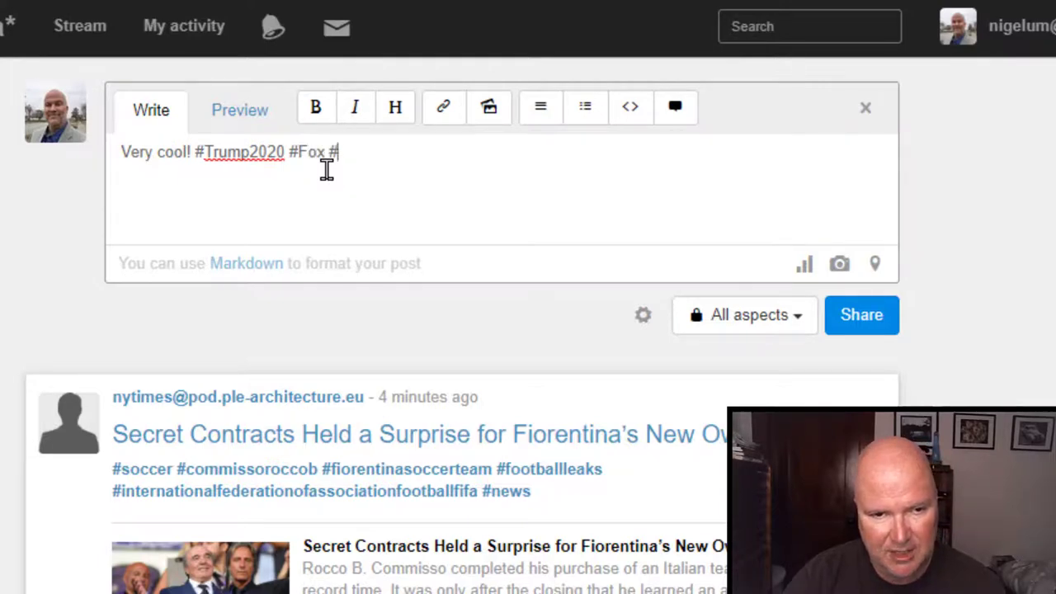
{"action": "type", "text": " #MAGA"}
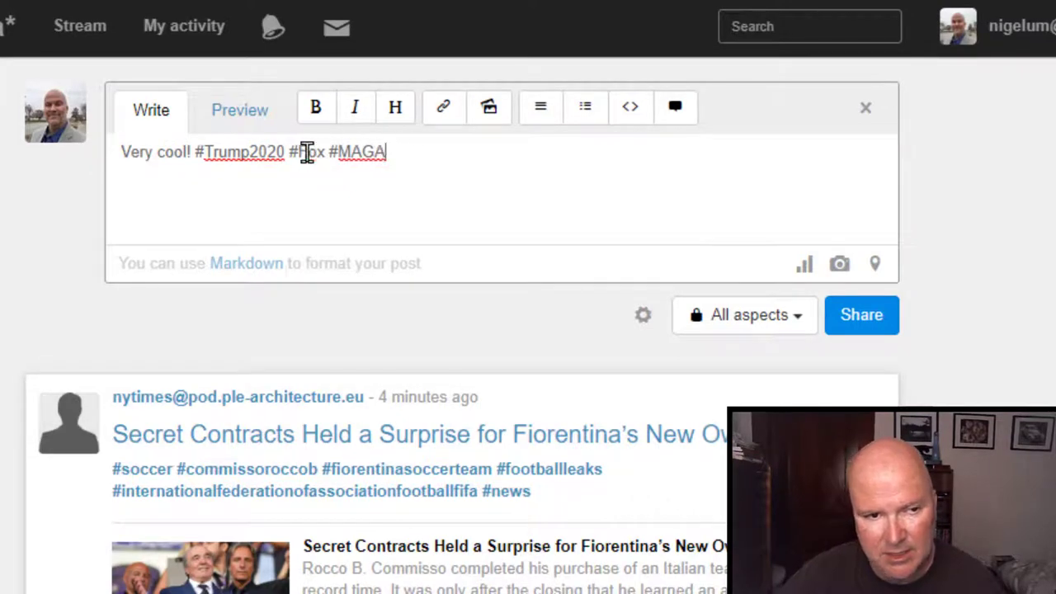
{"action": "left_click_drag", "start_coordinate": [386, 152], "coordinate": [77, 163]}
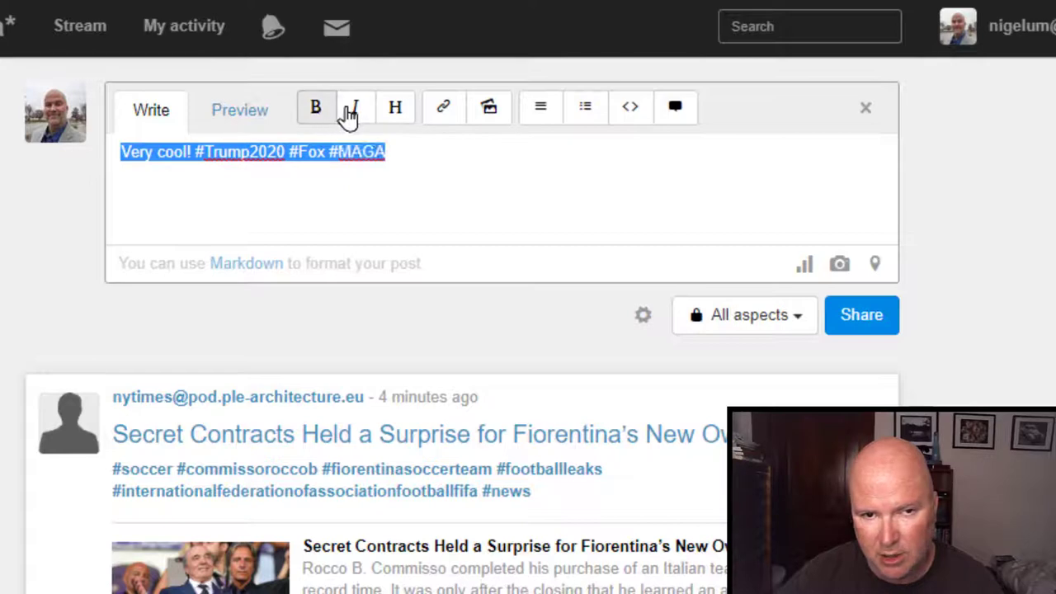
{"action": "left_click", "coordinate": [395, 110]}
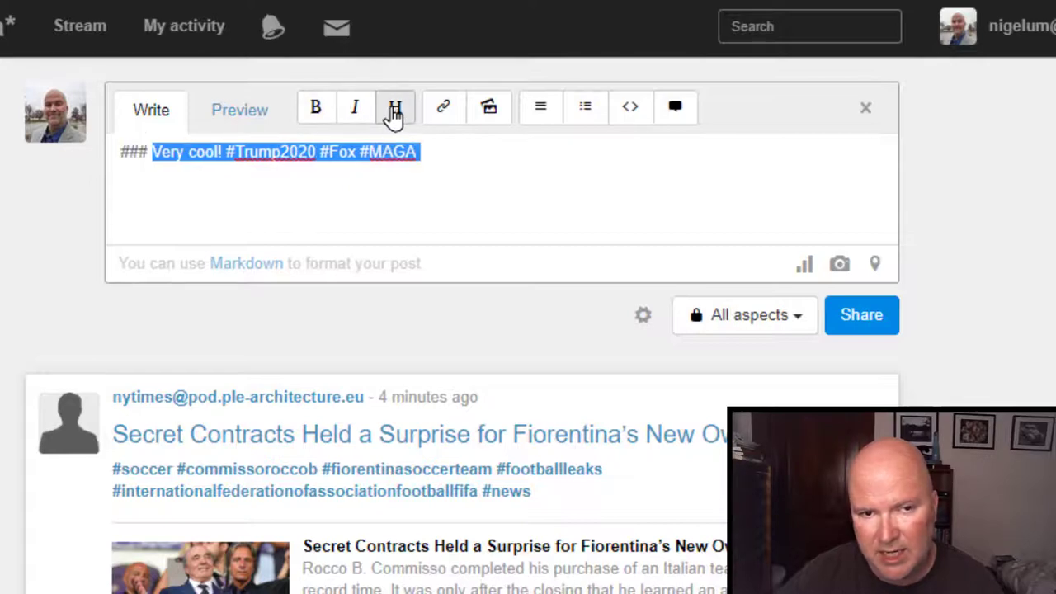
Insert a Markdown link to the pasted Fox News article URL after the heading.
{"action": "left_click", "coordinate": [466, 145]}
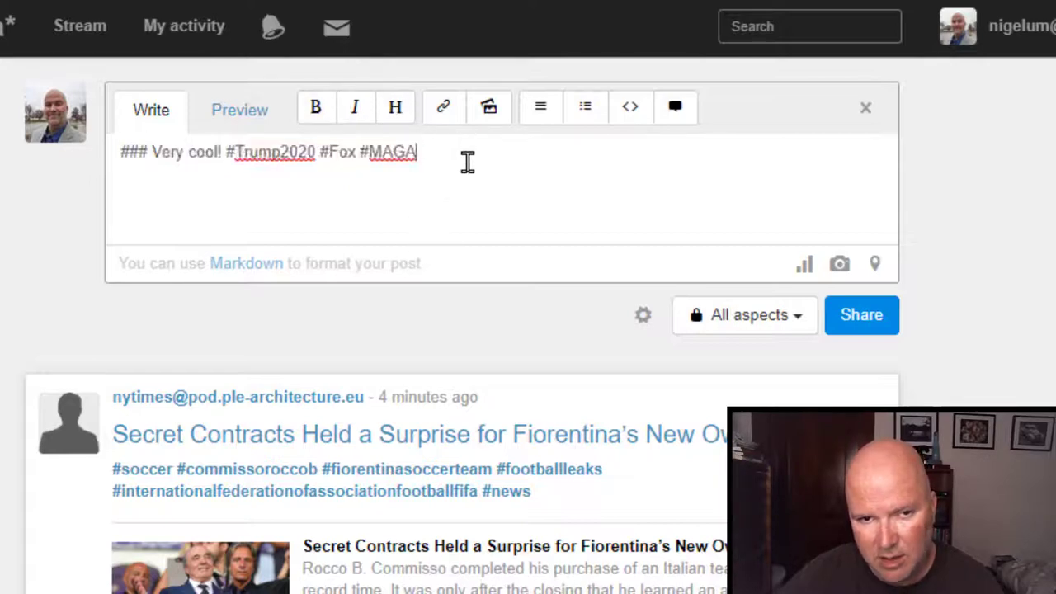
{"action": "left_click", "coordinate": [443, 107]}
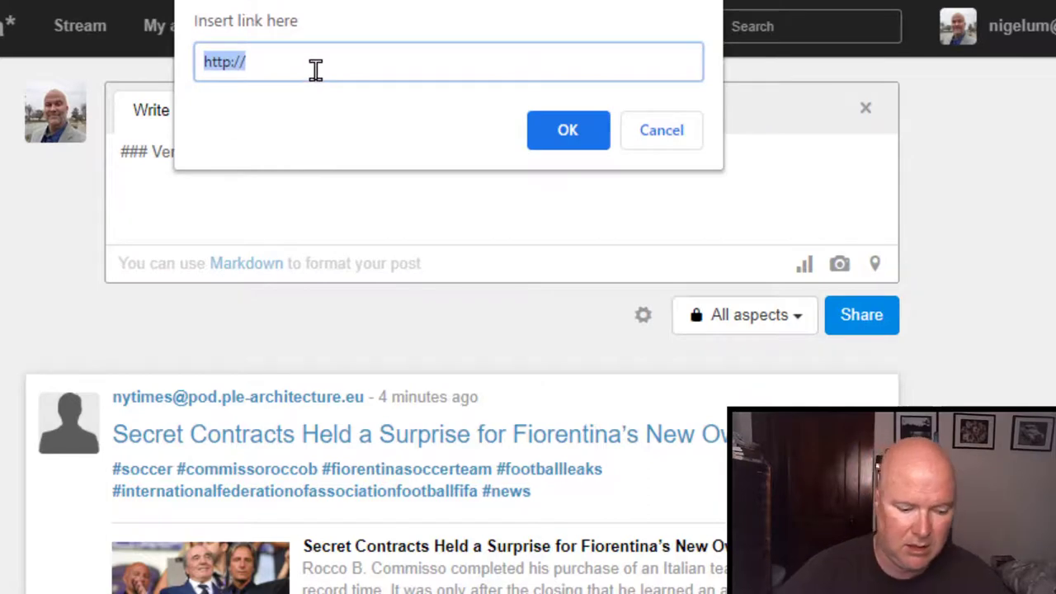
{"action": "key", "text": "ctrl+v"}
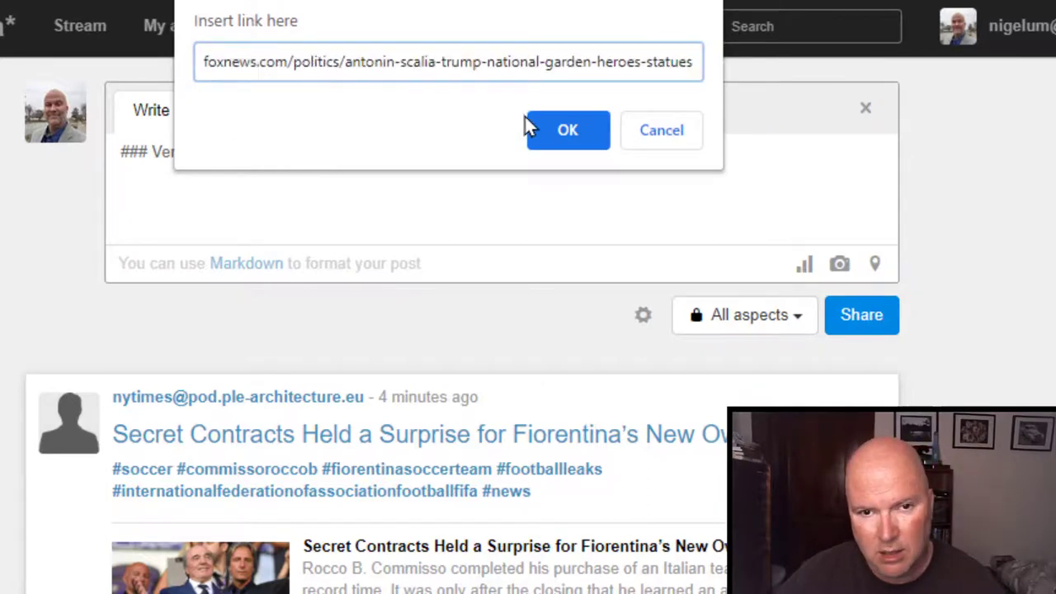
{"action": "left_click", "coordinate": [553, 123]}
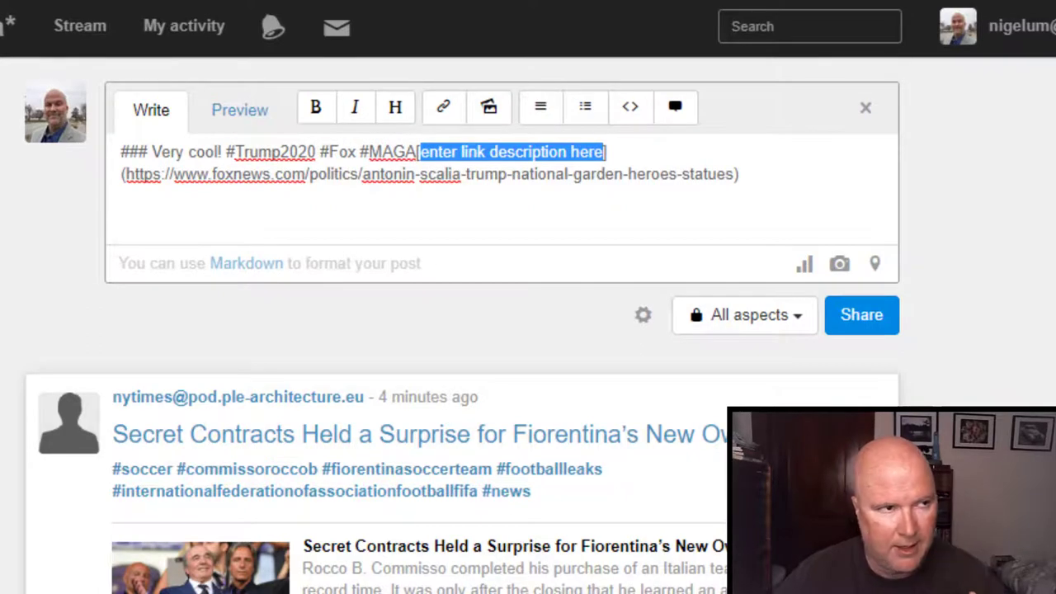
Load the Fox News article in a new browser tab from the copied address.
{"action": "key", "text": "ctrl+t"}
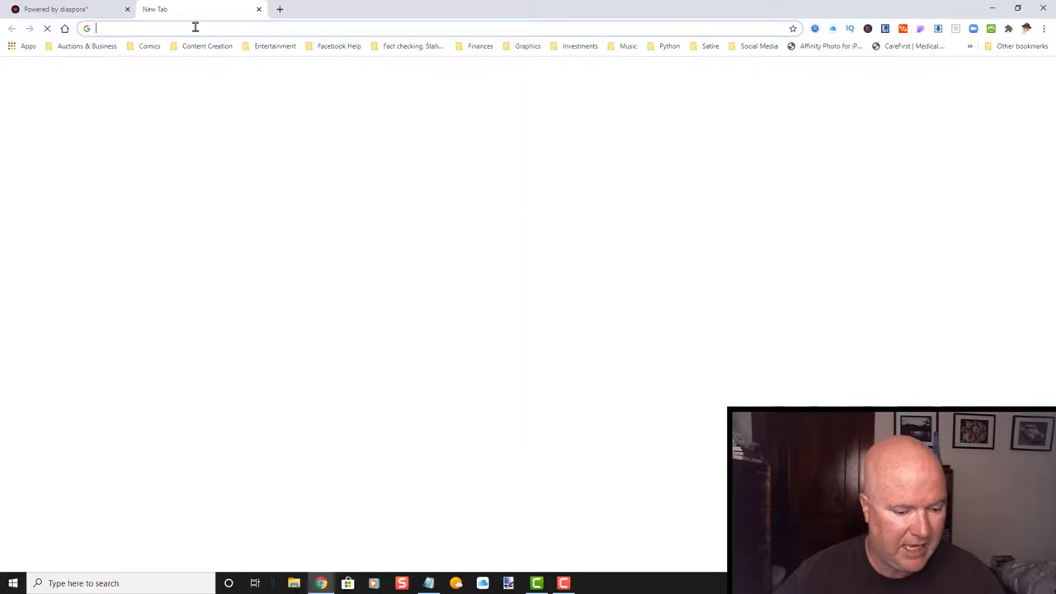
{"action": "left_click", "coordinate": [196, 27]}
{"action": "type", "text": "https://www.foxnews.com/politics/antonin-scalia-trump-national-garden-heroes-statues"}
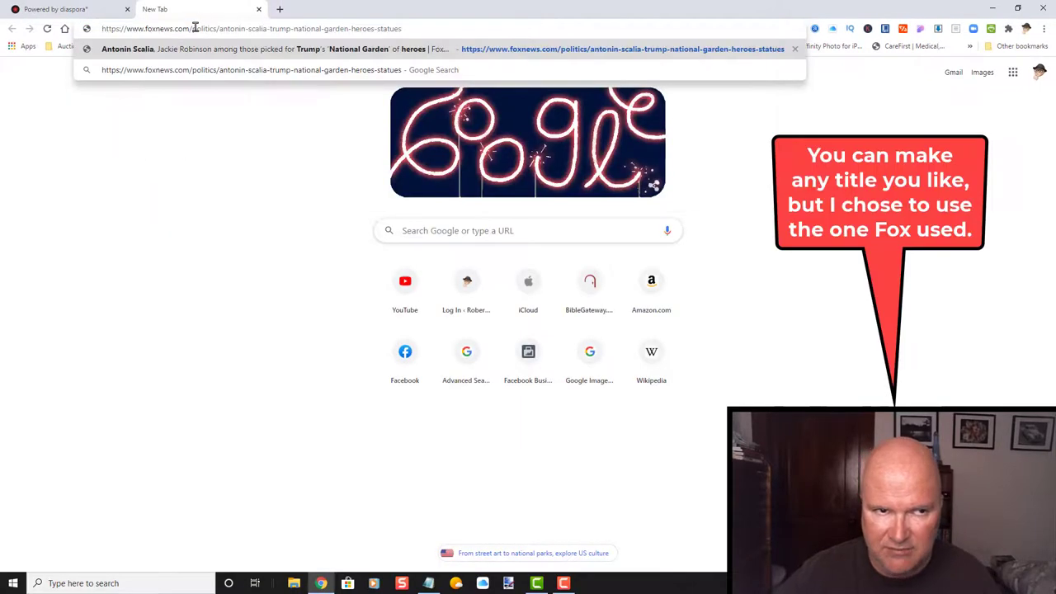
{"action": "key", "text": "Return"}
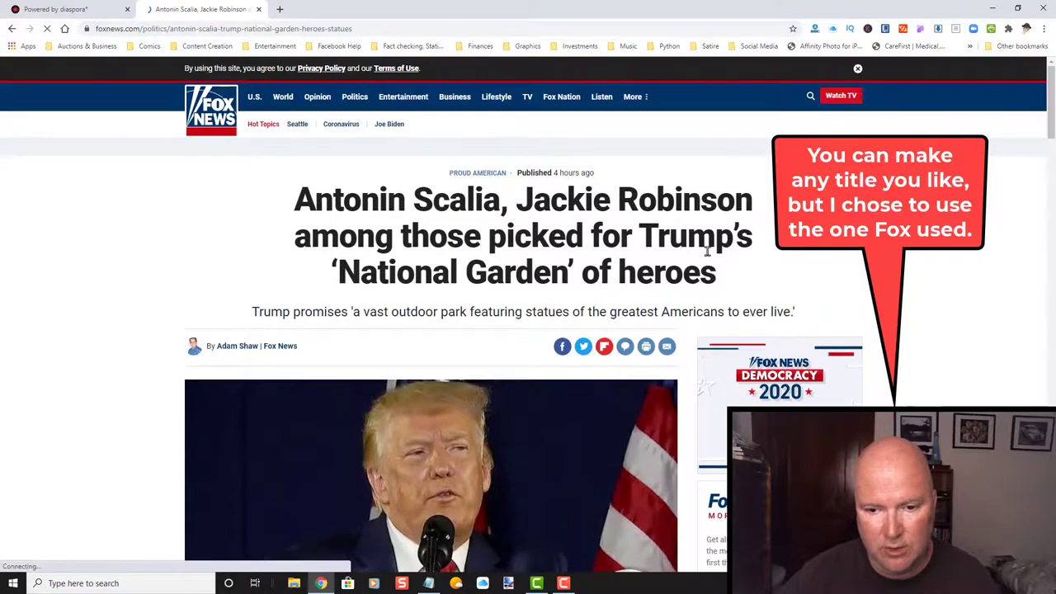
Copy the article headline about Scalia and Jackie Robinson's 'National Garden' of heroes.
{"action": "left_click_drag", "start_coordinate": [720, 275], "coordinate": [285, 203]}
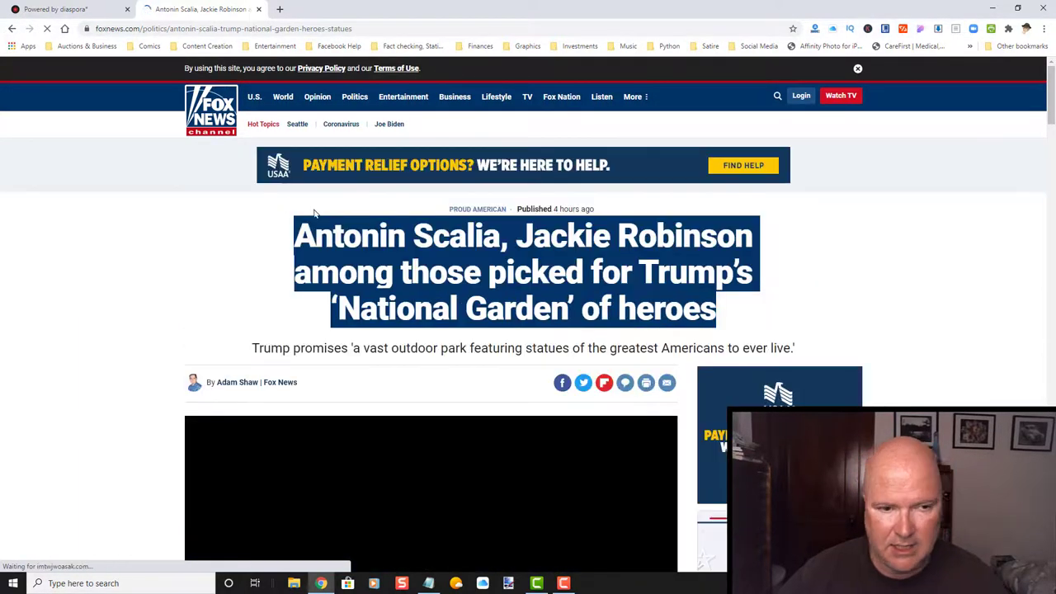
{"action": "right_click", "coordinate": [372, 239]}
{"action": "left_click", "coordinate": [385, 250]}
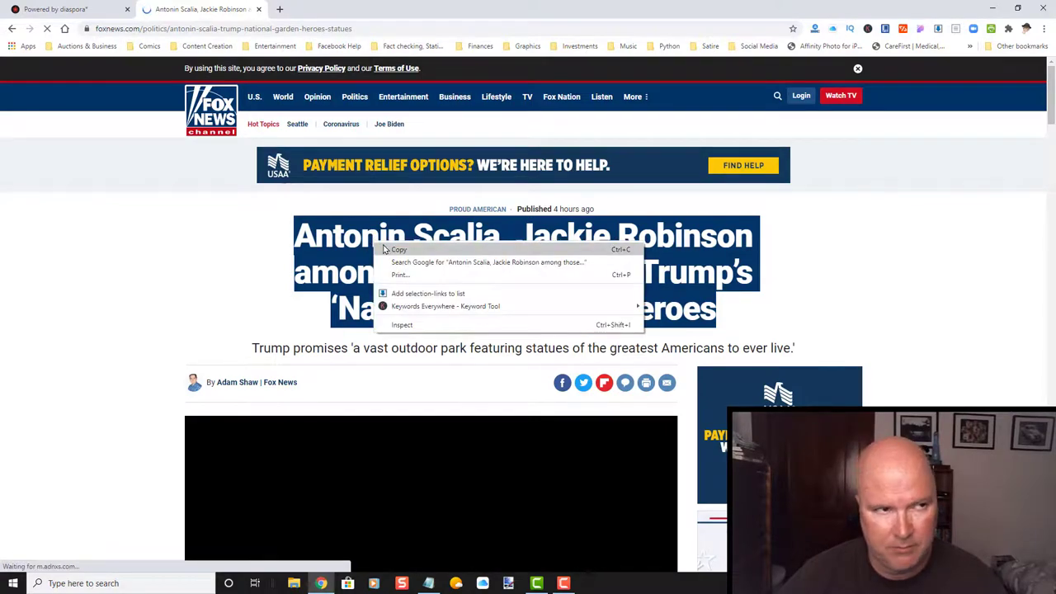
Paste the Fox News headline as the link text and preview the post.
{"action": "left_click", "coordinate": [116, 10]}
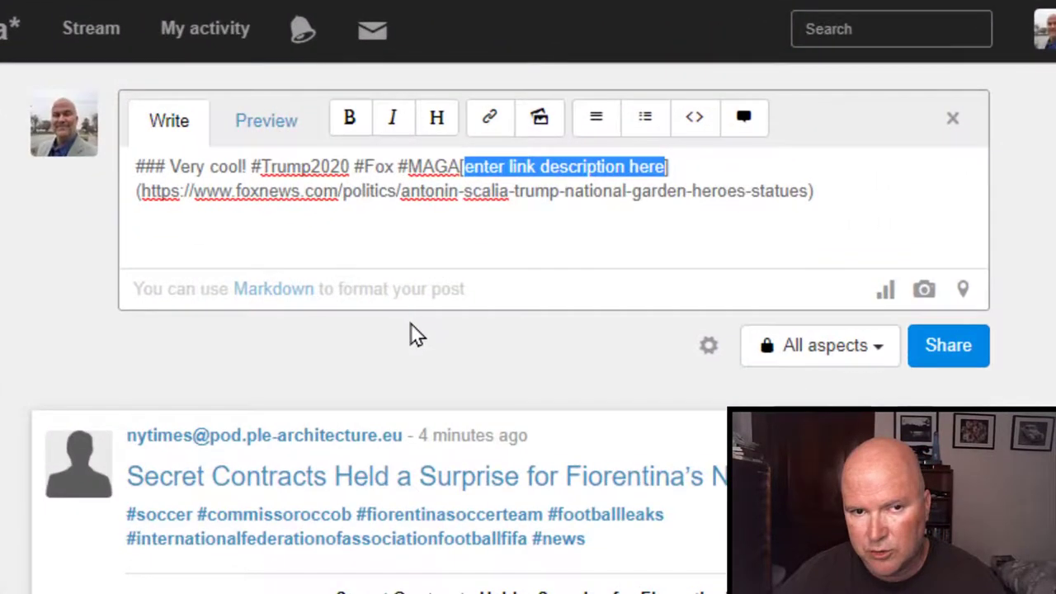
{"action": "key", "text": "ctrl+v"}
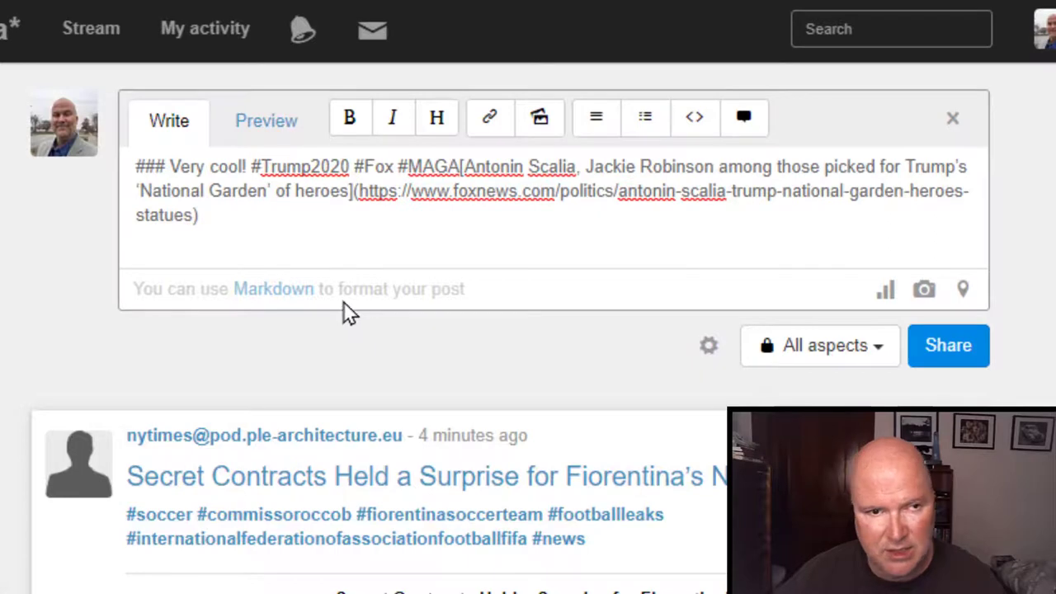
{"action": "left_click", "coordinate": [266, 121]}
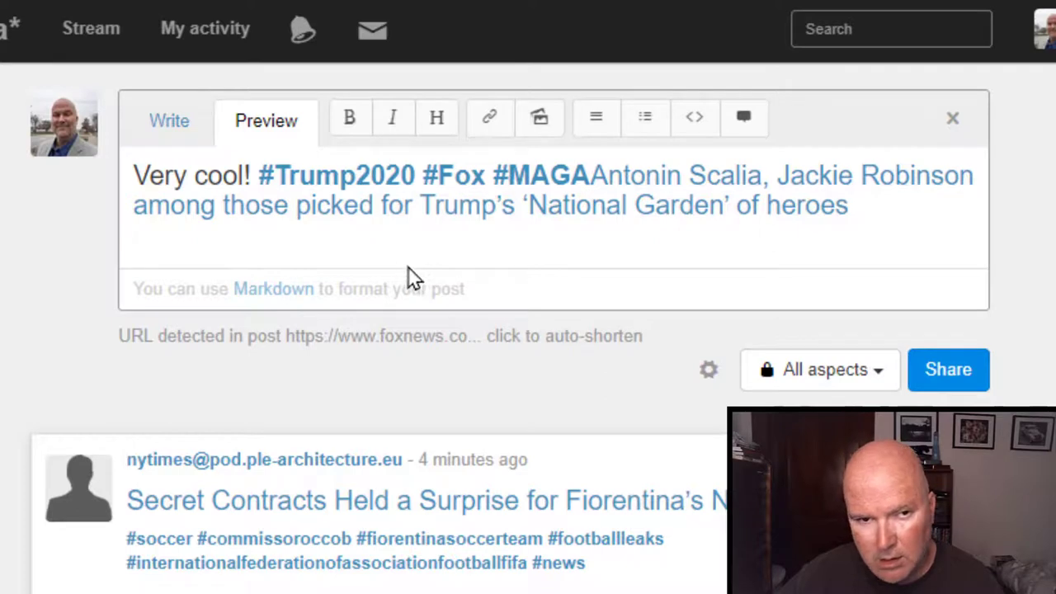
{"action": "left_click", "coordinate": [172, 123]}
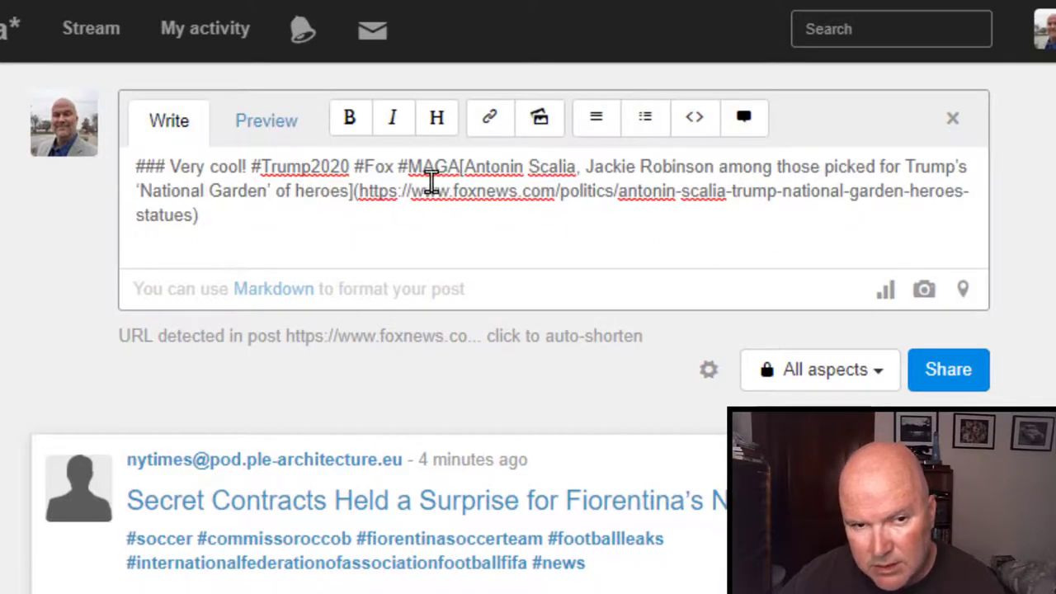
Add a space between #MAGA and the link, re-preview, and review the audience choices unchanged.
{"action": "left_click", "coordinate": [459, 165]}
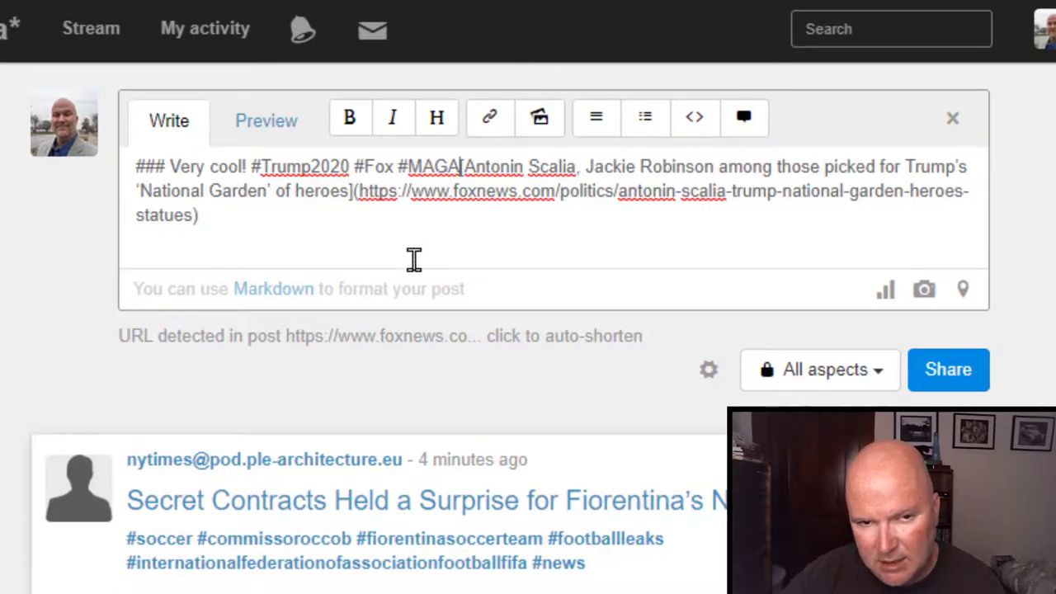
{"action": "left_click", "coordinate": [264, 134]}
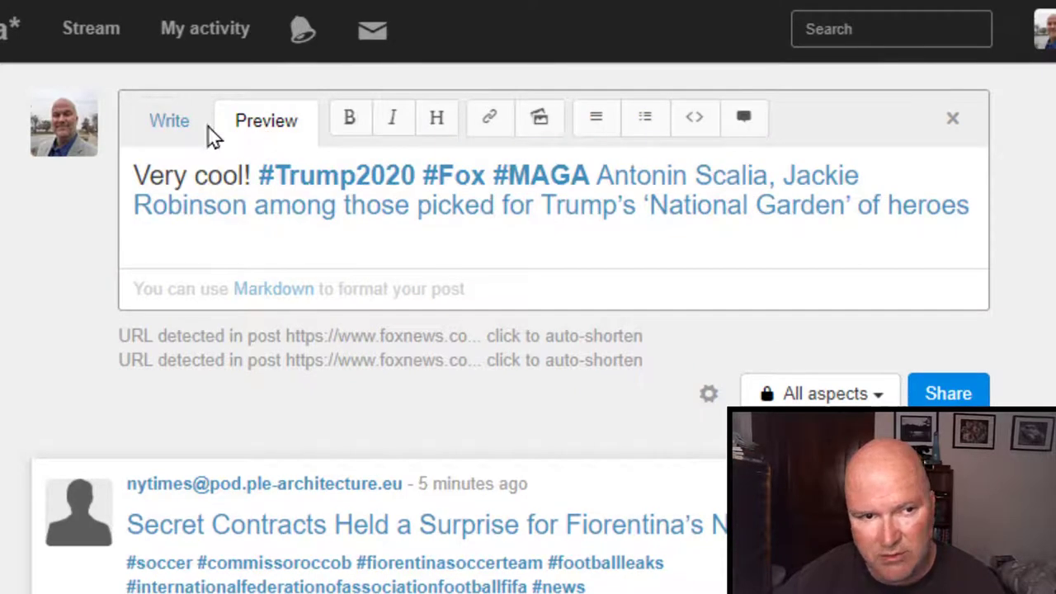
{"action": "left_click", "coordinate": [170, 124]}
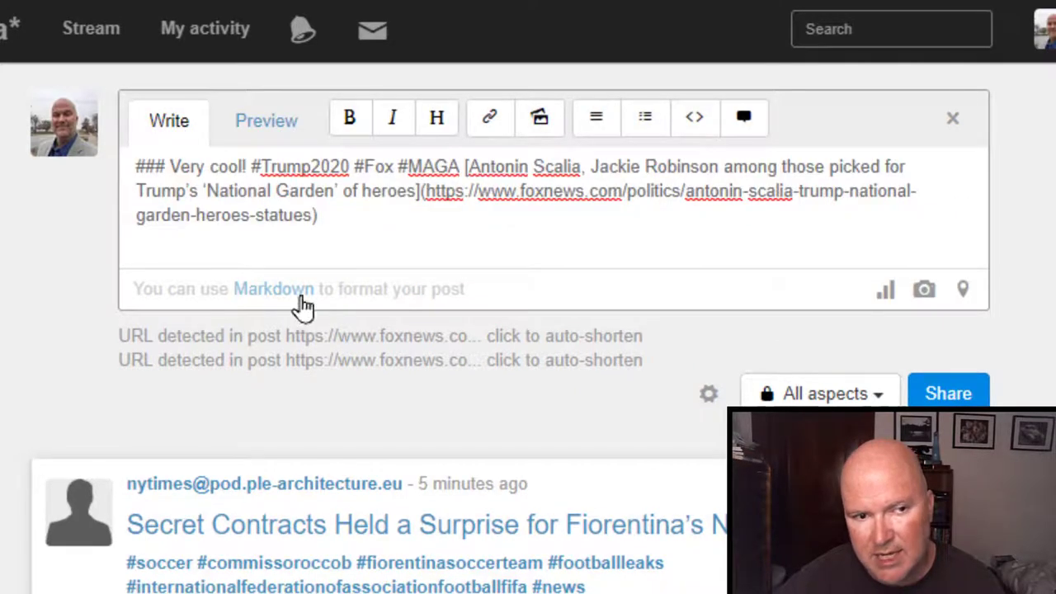
{"action": "left_click", "coordinate": [827, 397]}
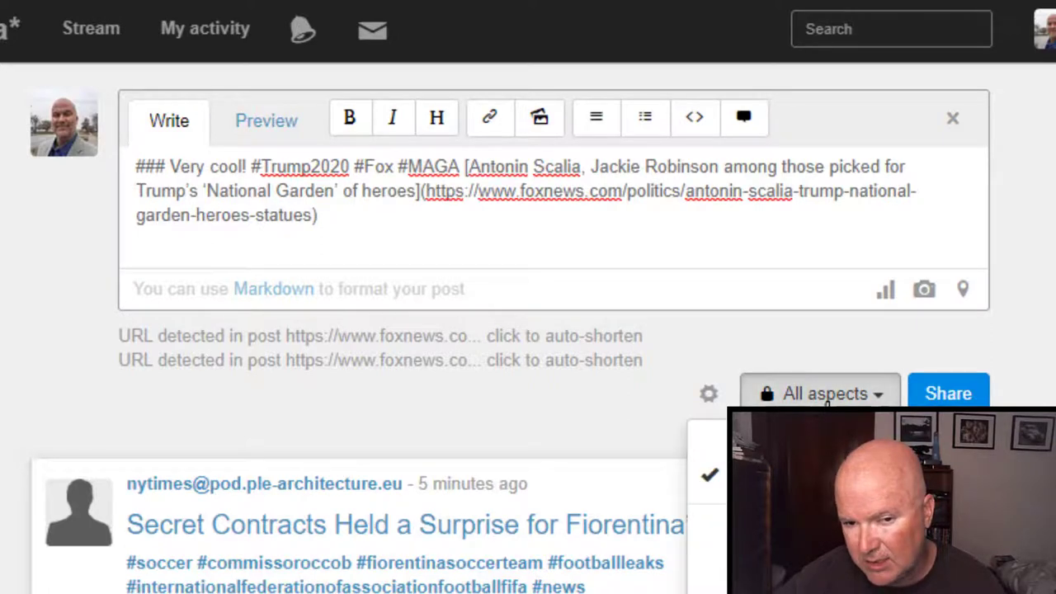
{"action": "left_click", "coordinate": [1030, 385]}
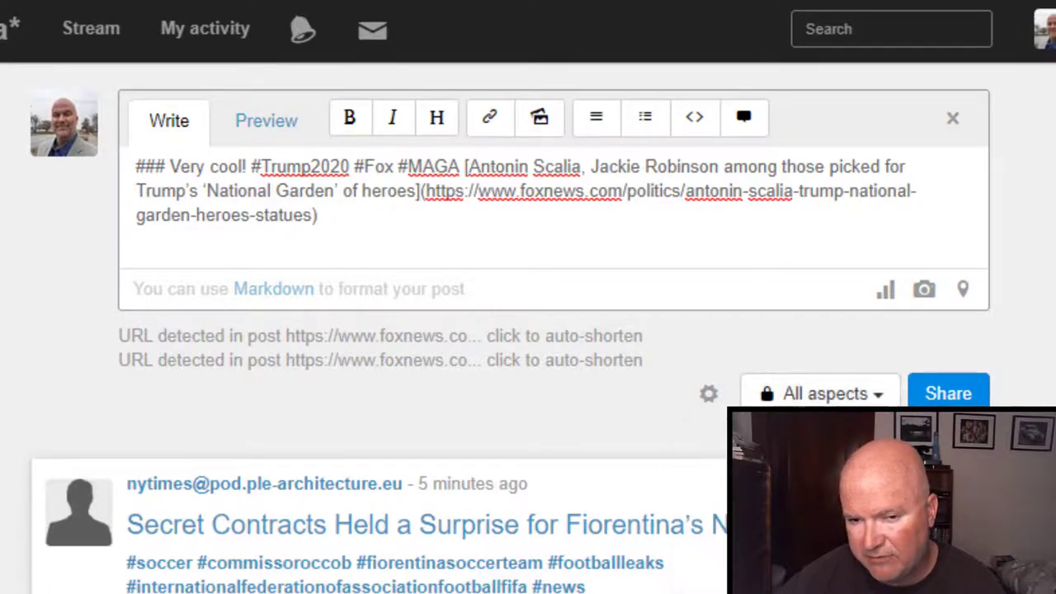
Share the post, reload the stream to show its Fox News preview card, and check the linked article.
{"action": "left_click", "coordinate": [949, 394]}
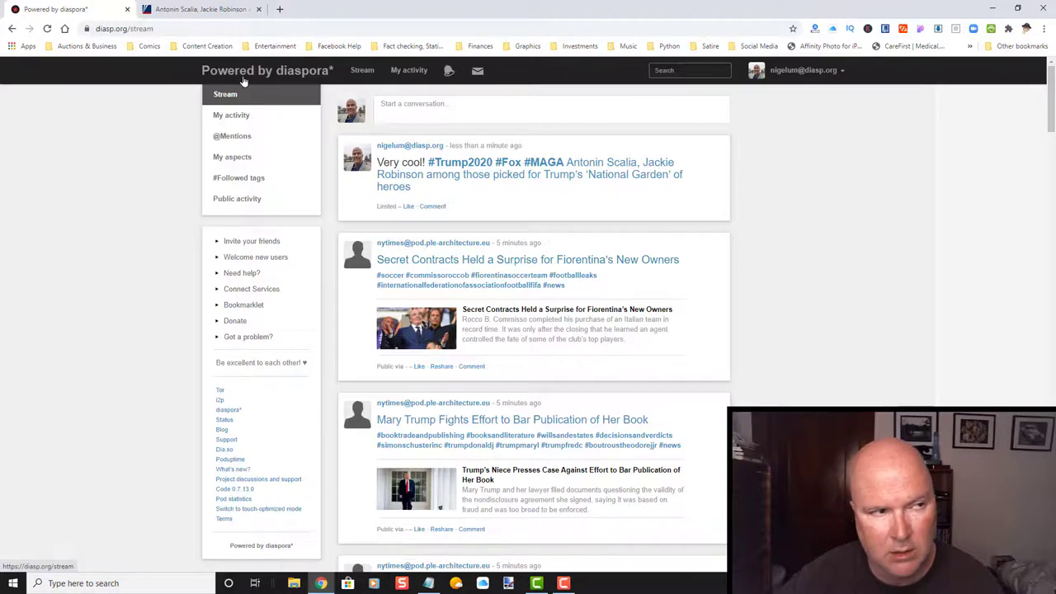
{"action": "left_click", "coordinate": [48, 29]}
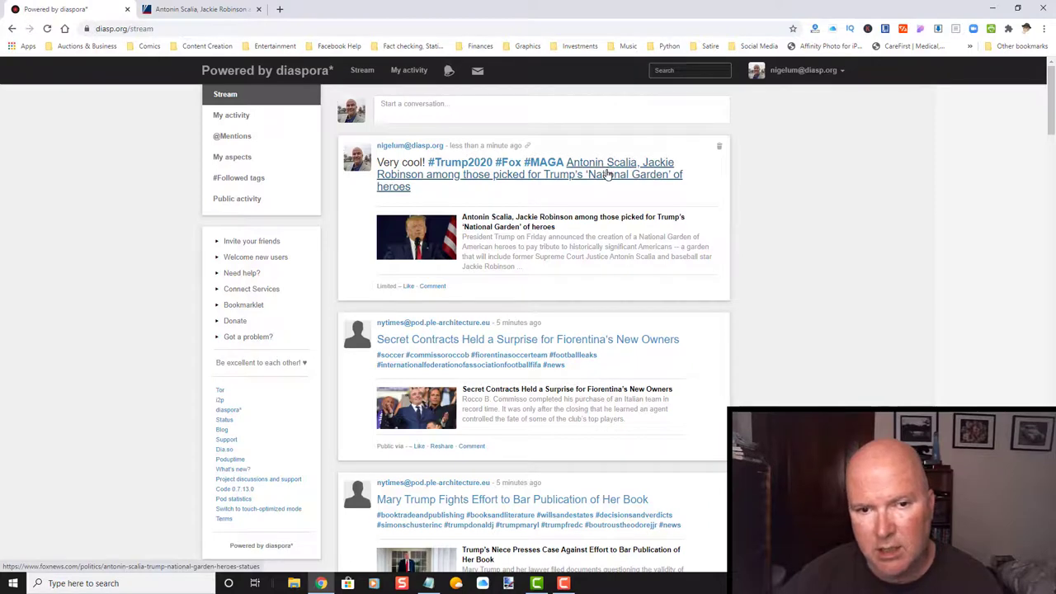
{"action": "left_click", "coordinate": [608, 170]}
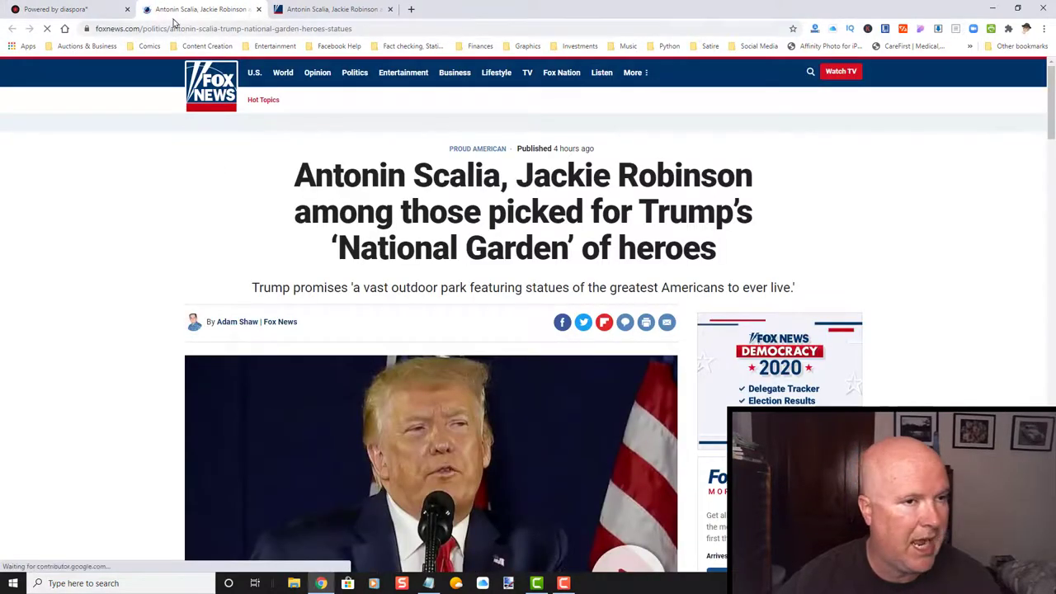
{"action": "left_click", "coordinate": [258, 10]}
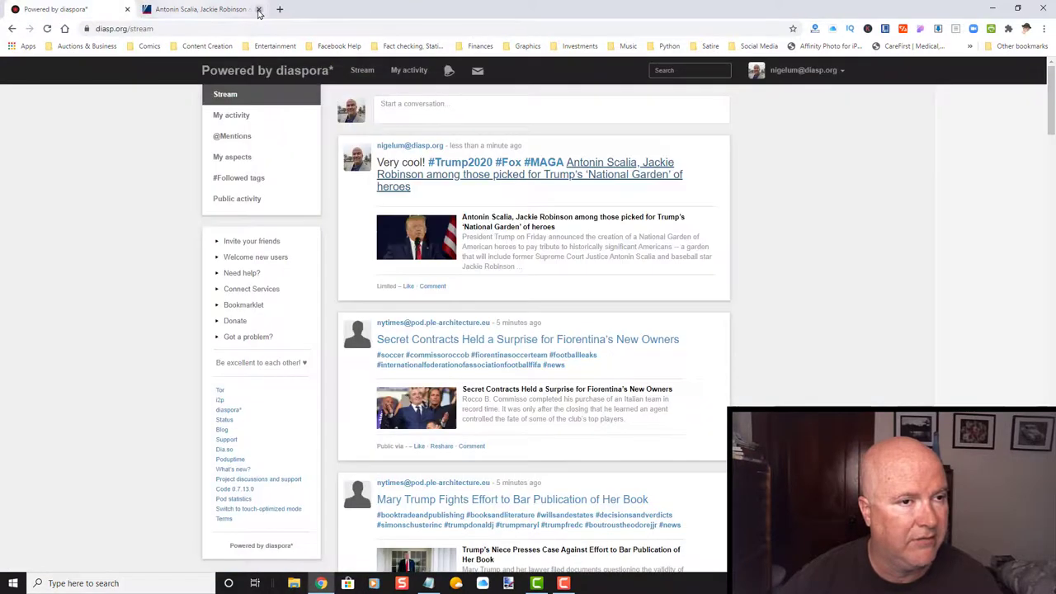
{"action": "left_click", "coordinate": [258, 9]}
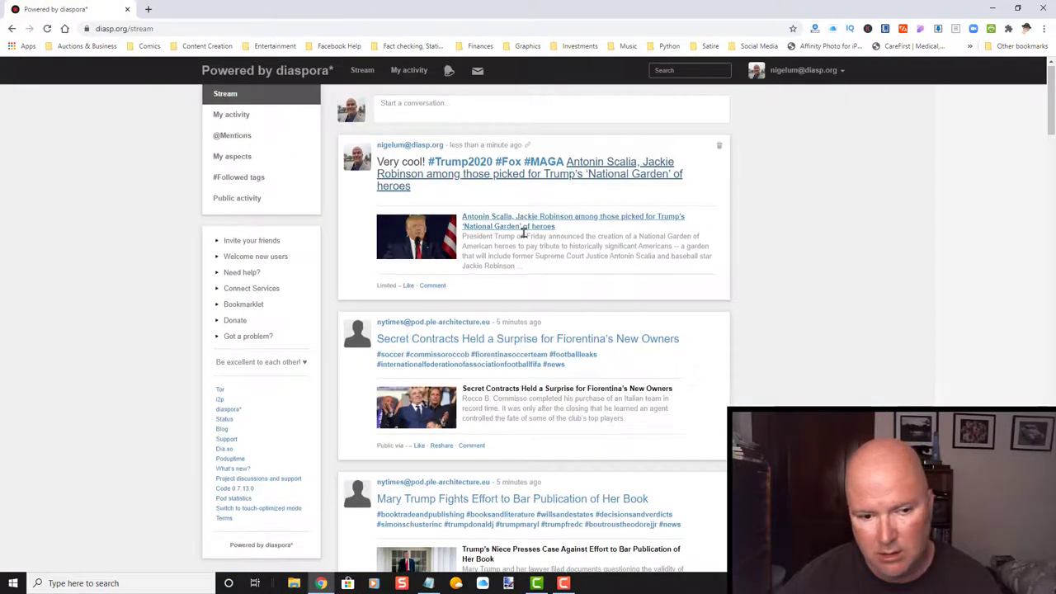
{"action": "scroll", "coordinate": [522, 236], "scroll_direction": "down", "scroll_amount": 2}
{"action": "scroll", "coordinate": [523, 236], "scroll_direction": "up", "scroll_amount": 3}
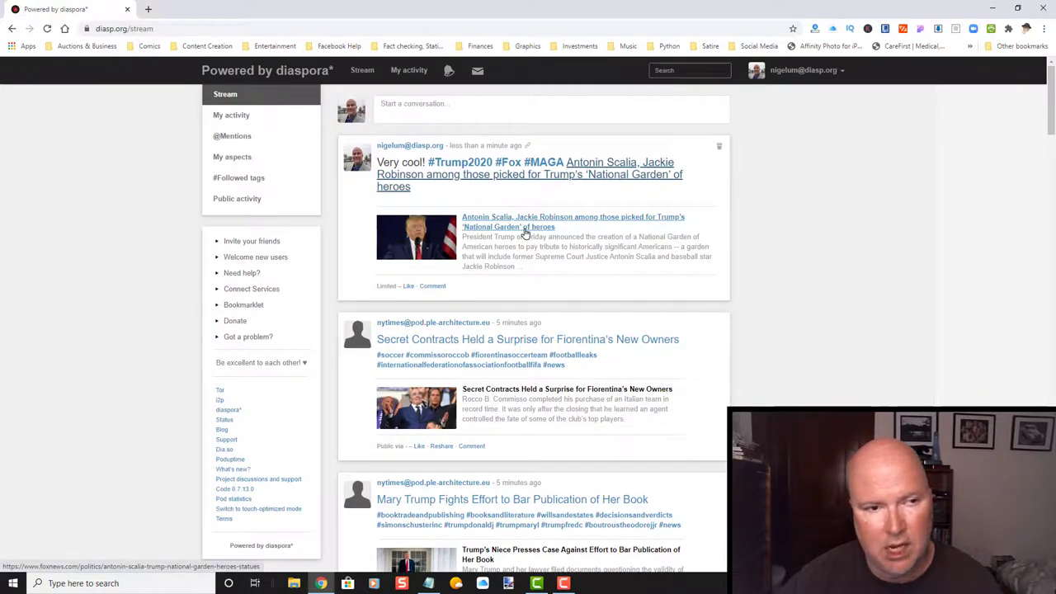
Log out of the diasp.org account from the user dropdown.
{"action": "left_click", "coordinate": [815, 74]}
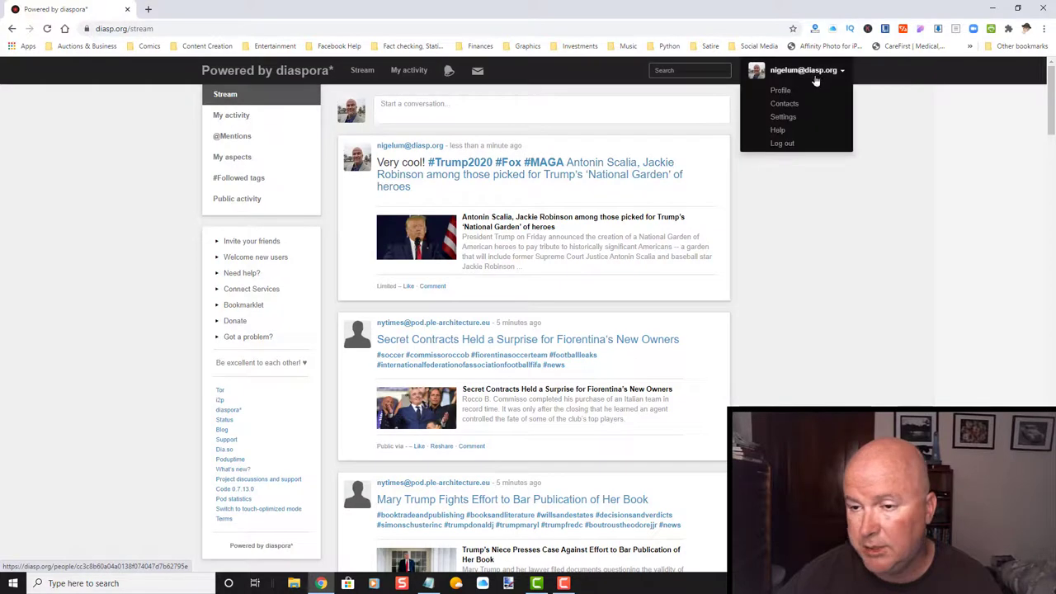
{"action": "left_click", "coordinate": [760, 147]}
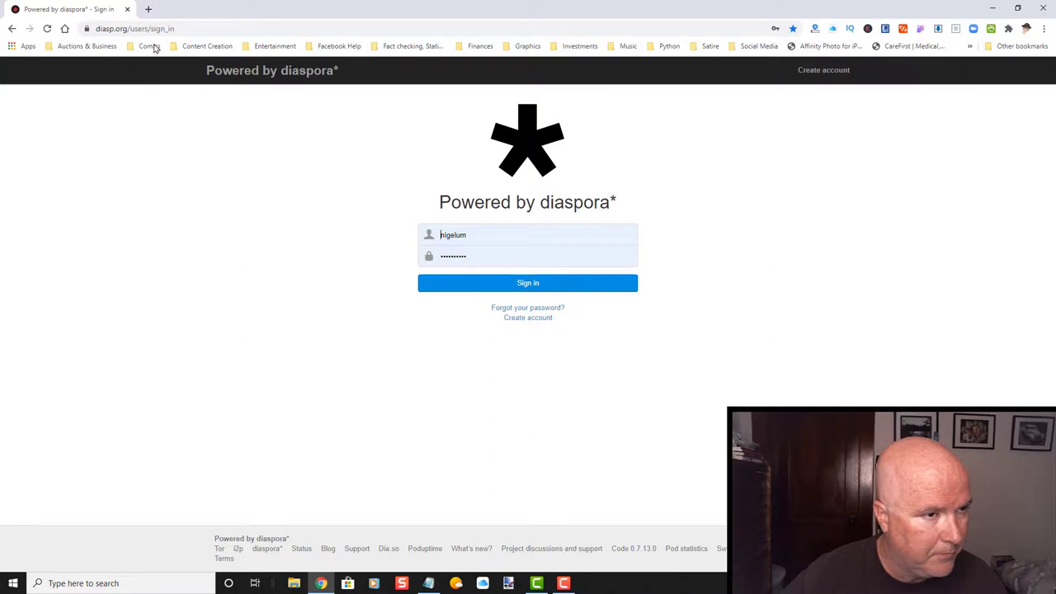
Remove users/sign_in from the address to load the diasp.org welcome page, then select its address.
{"action": "left_click_drag", "start_coordinate": [189, 24], "coordinate": [124, 25]}
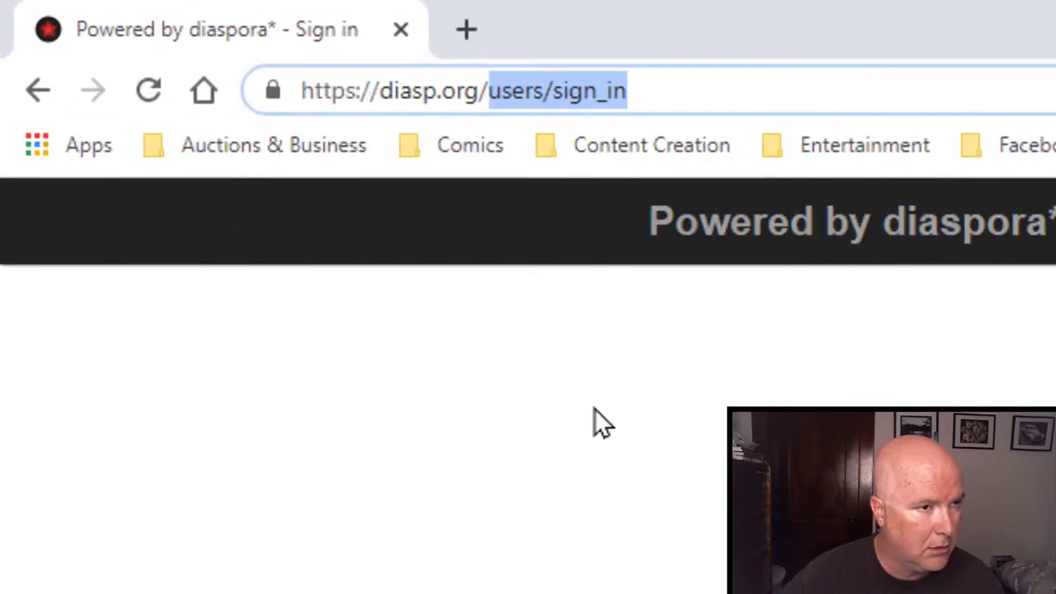
{"action": "key", "text": "BackSpace"}
{"action": "key", "text": "BackSpace"}
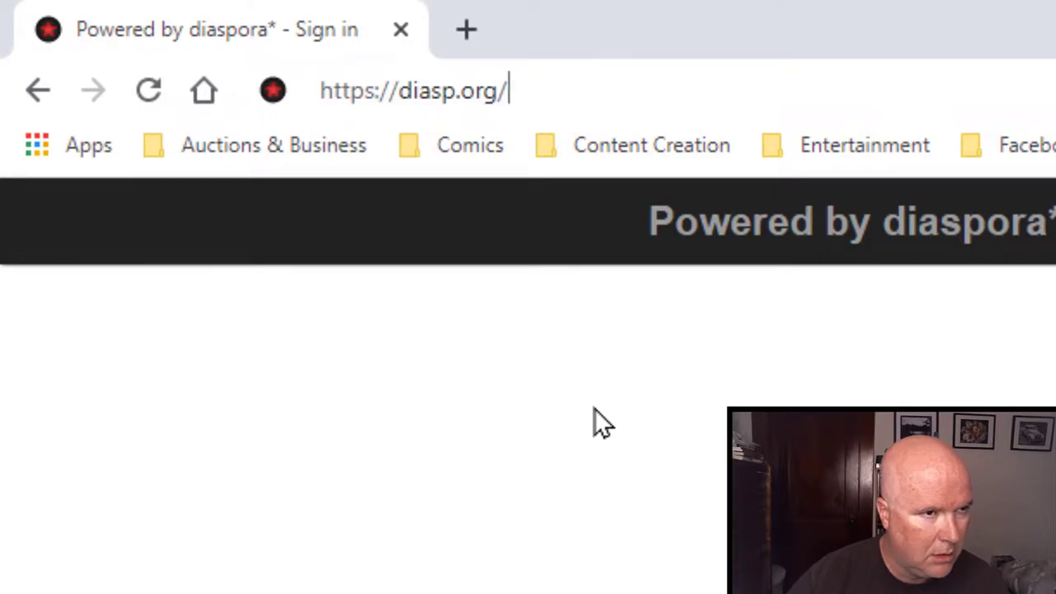
{"action": "key", "text": "Return"}
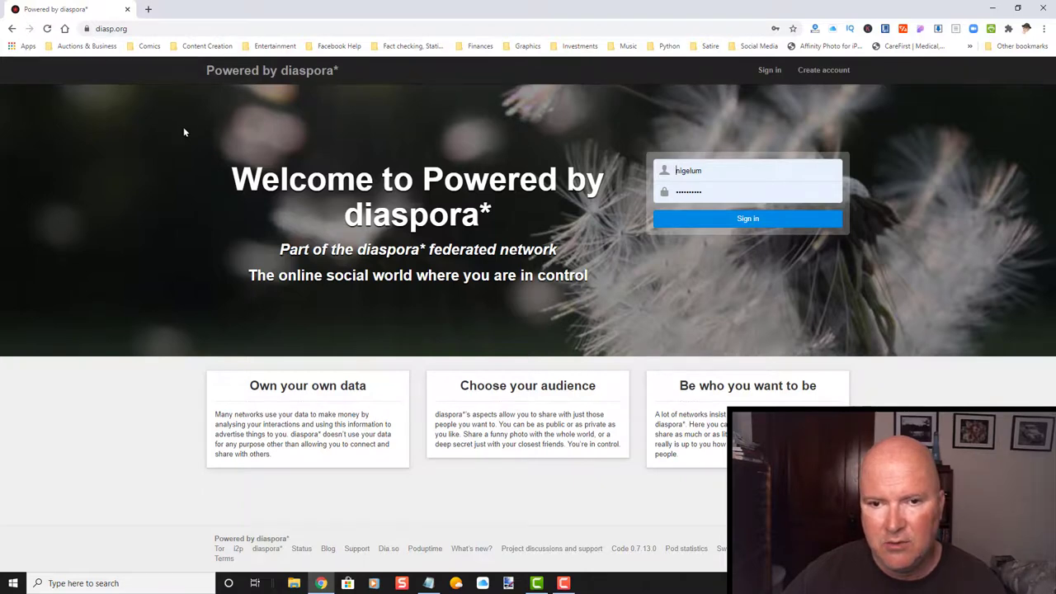
{"action": "left_click", "coordinate": [145, 28]}
{"action": "key", "text": "ctrl+c"}
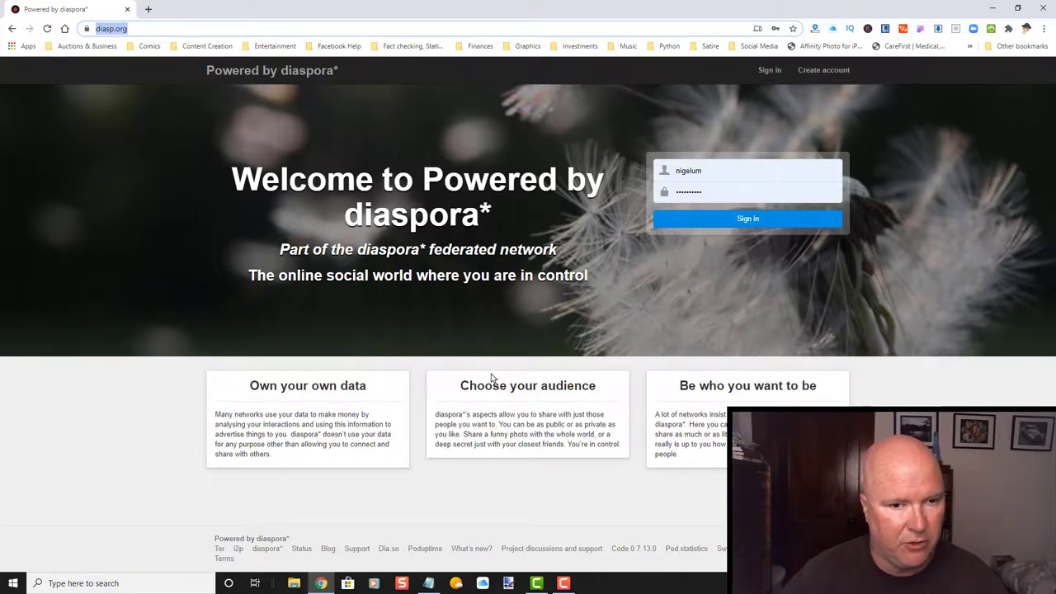
{"action": "key", "text": "alt+Tab"}
{"action": "key", "text": "Tab"}
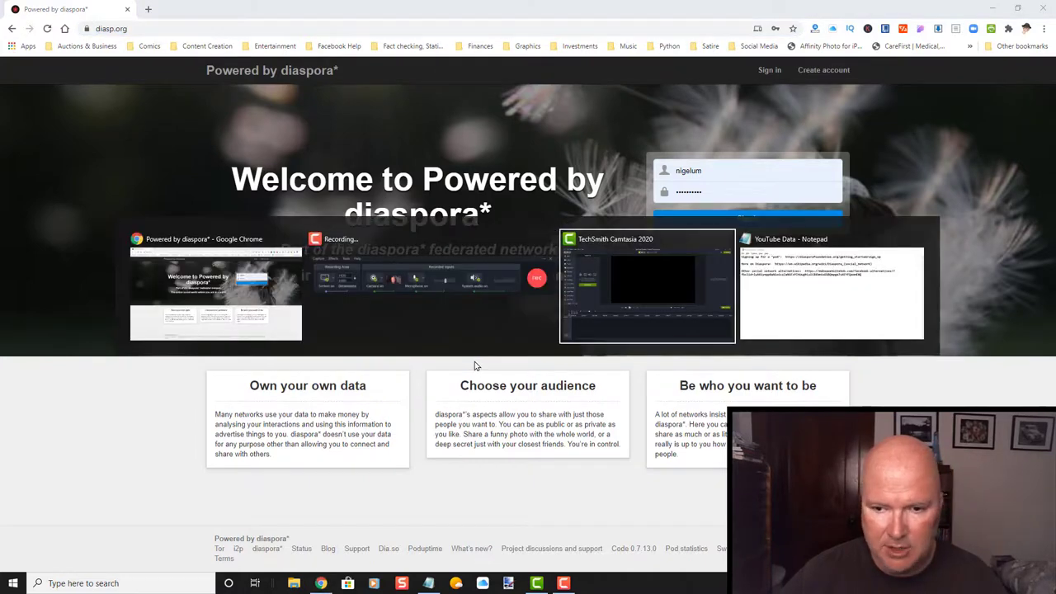
{"action": "key", "text": "Tab"}
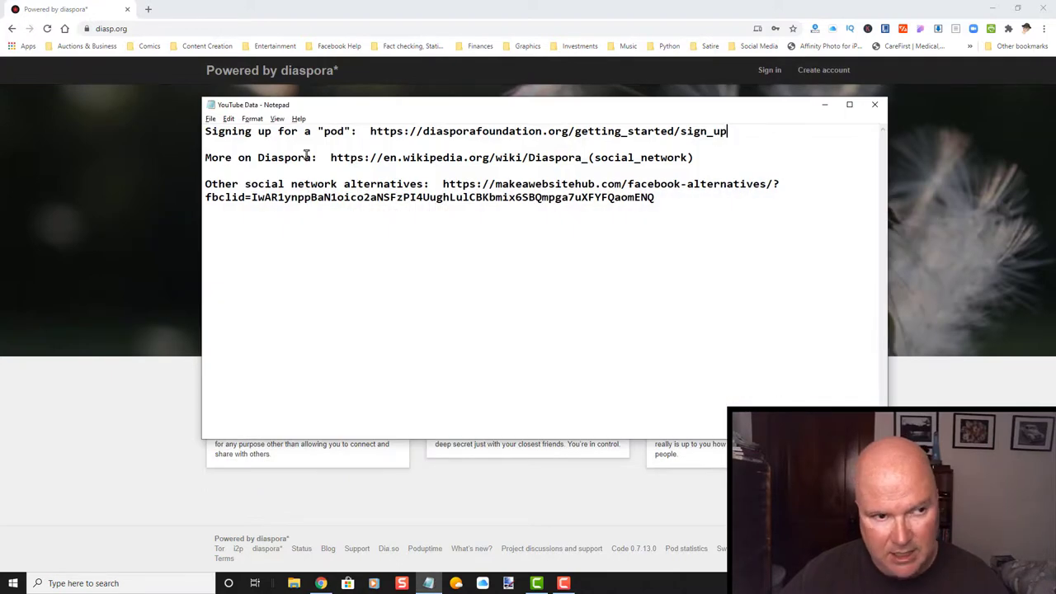
{"action": "left_click", "coordinate": [203, 131]}
{"action": "key", "text": "Return"}
{"action": "key", "text": "Return"}
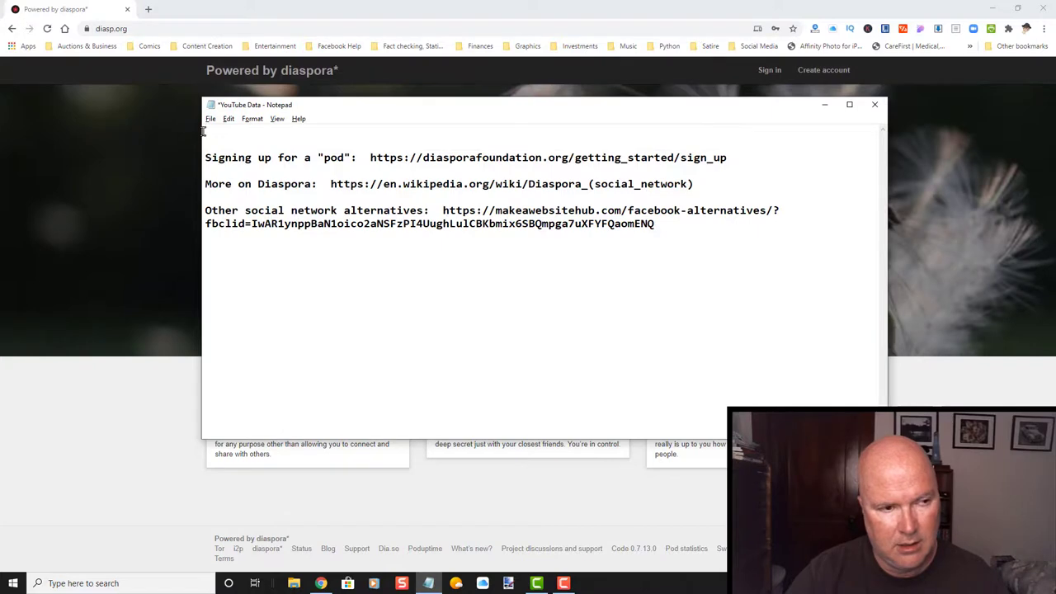
{"action": "type", "text": "Link to site:"}
{"action": "key", "text": "ctrl+v"}
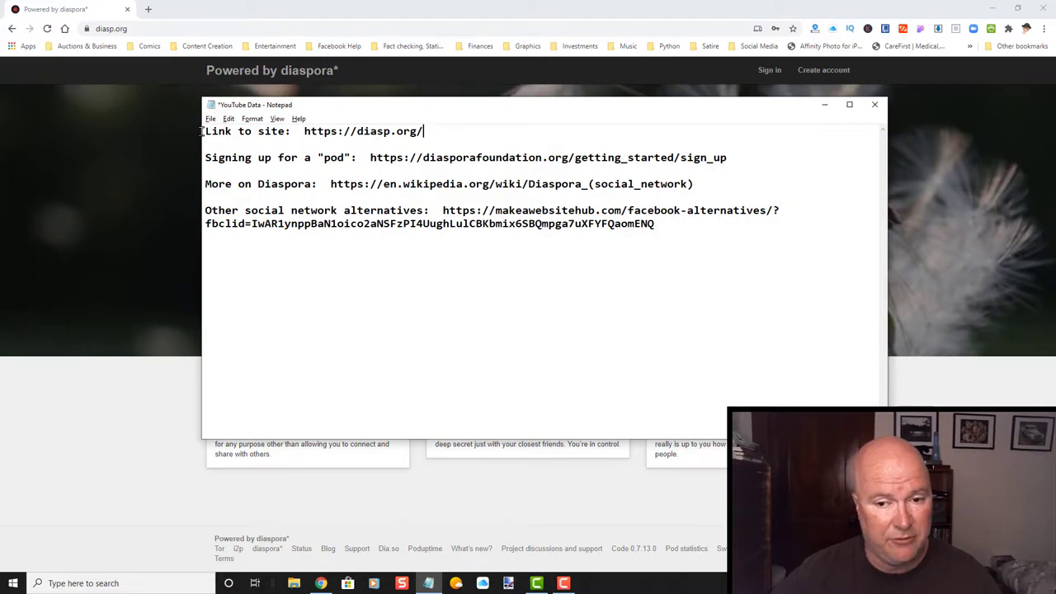
{"action": "key", "text": "alt+Tab"}
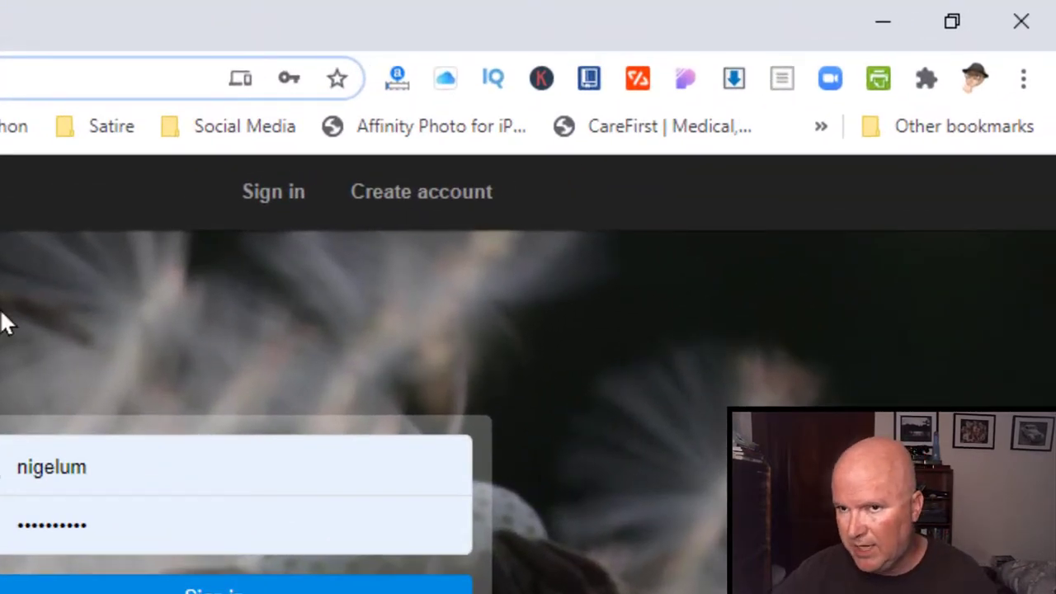
Open the diasp.org Create account form and dismiss the email field hint.
{"action": "left_click", "coordinate": [415, 198]}
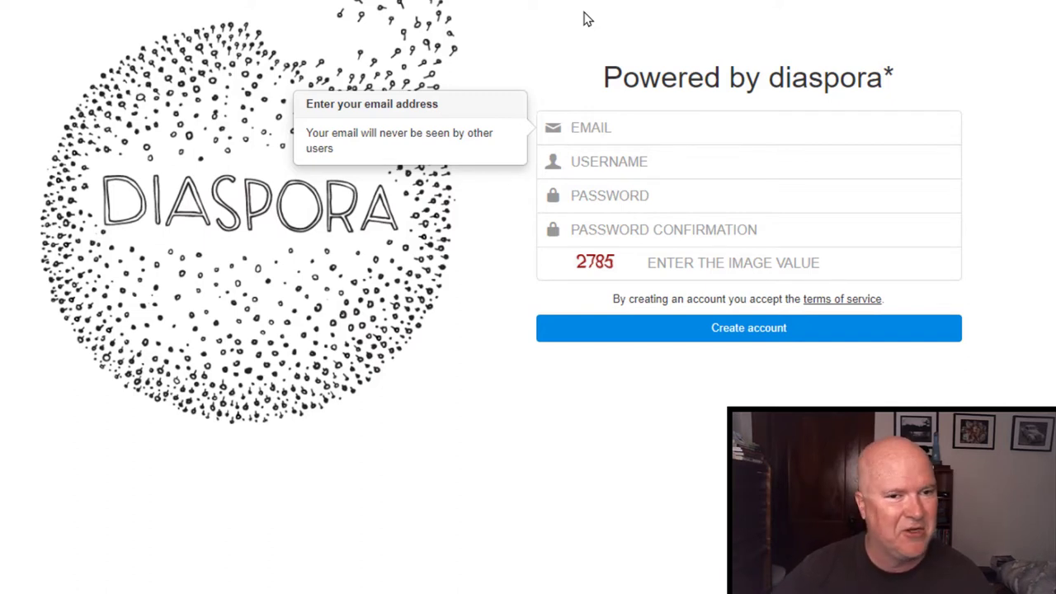
{"action": "left_click", "coordinate": [696, 3]}
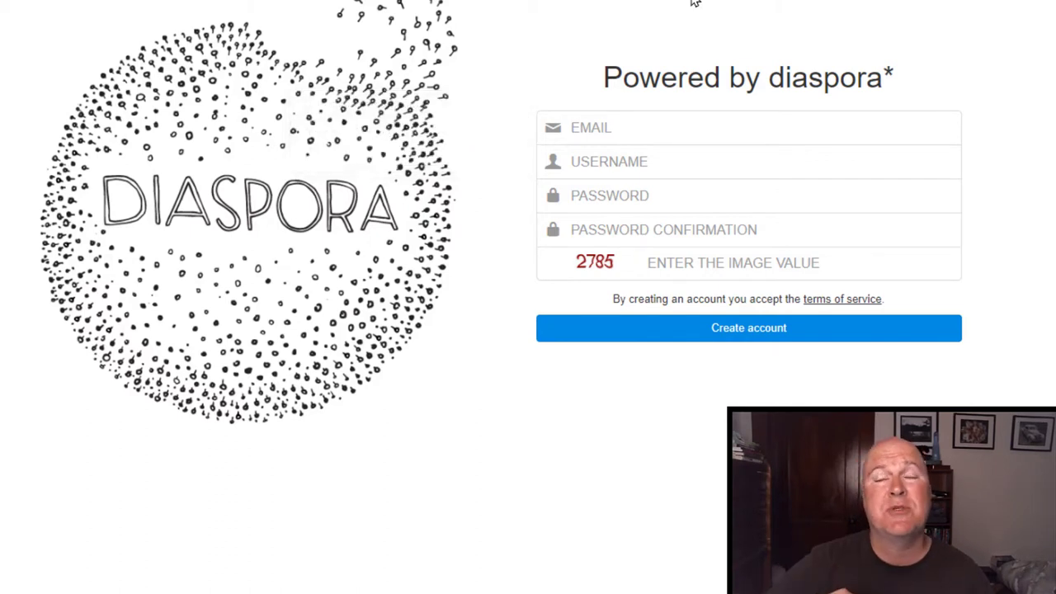